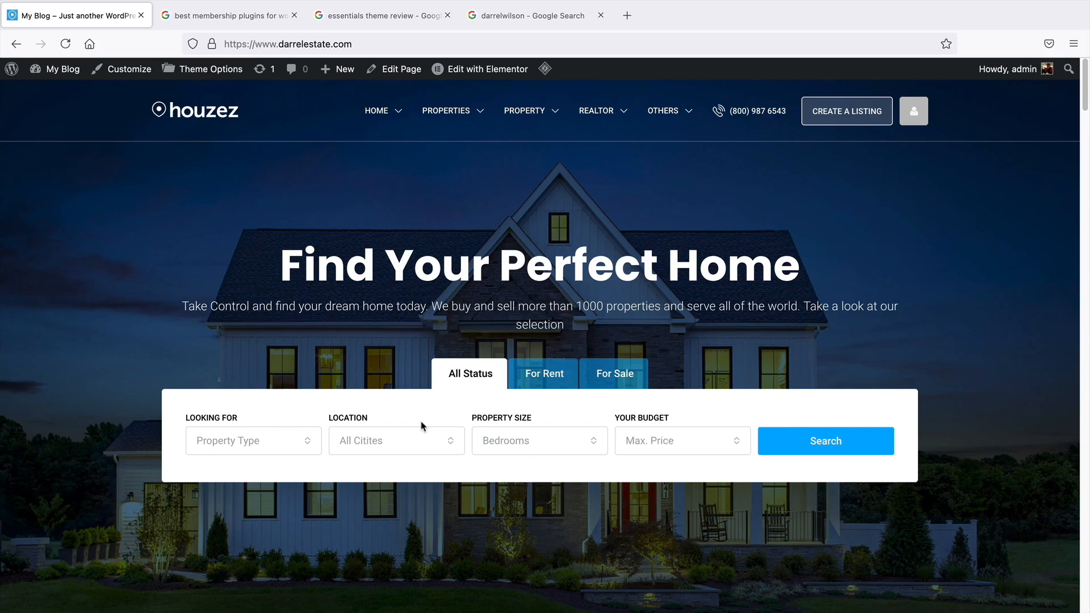
Go to the site's admin dashboard and open the page for adding new plugins.
mouse_move(63, 70)
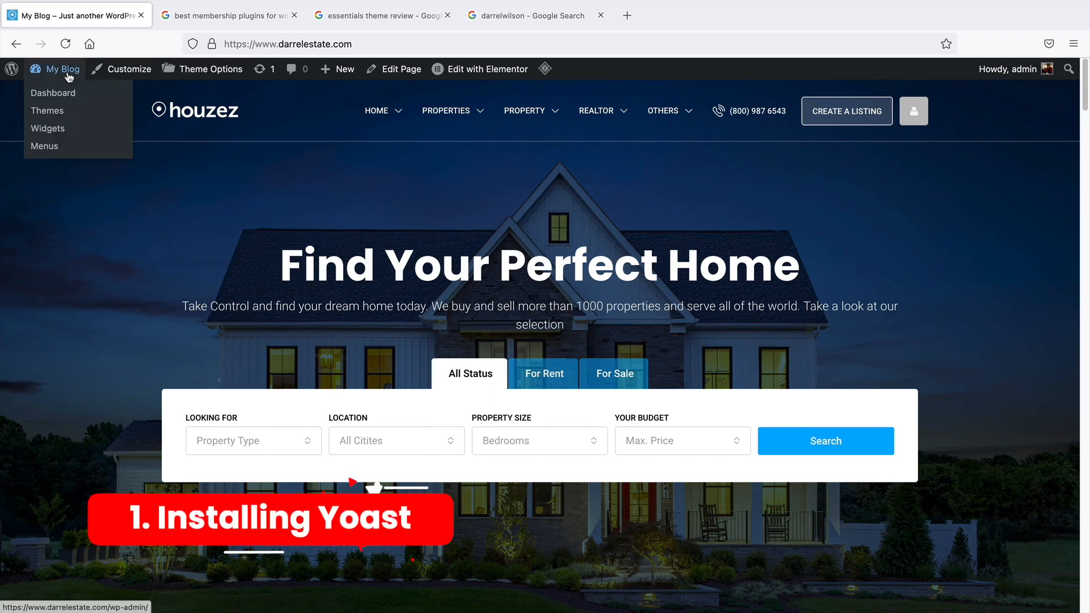
click(69, 94)
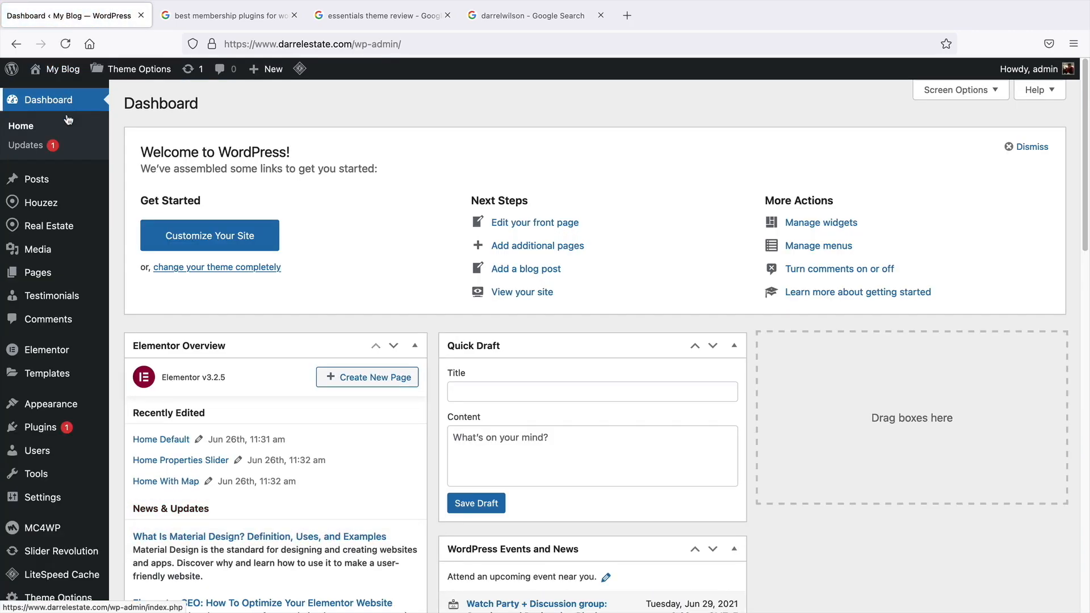
mouse_move(80, 430)
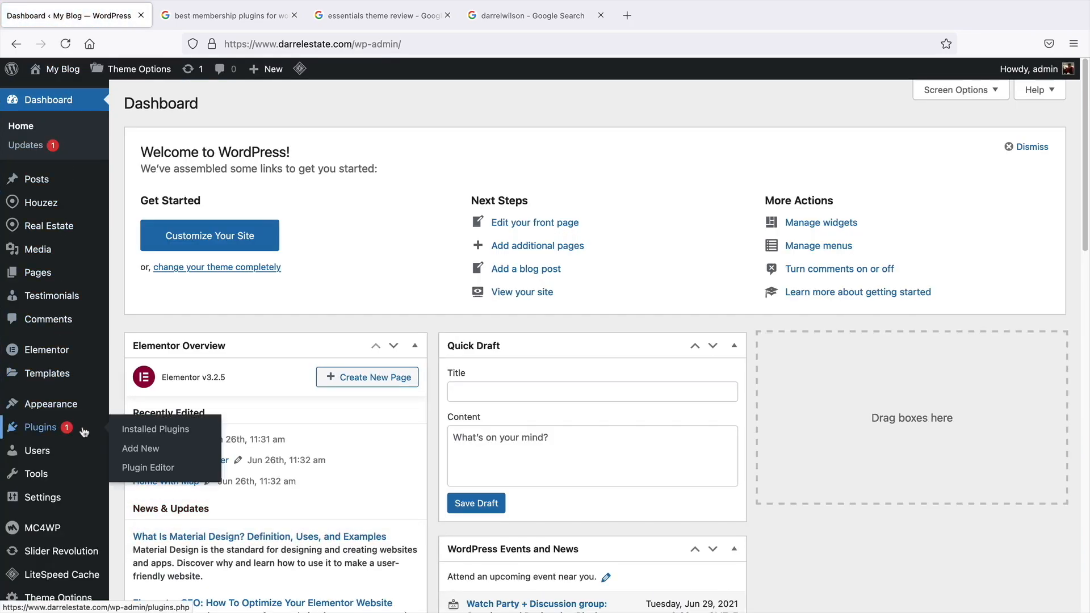
click(142, 449)
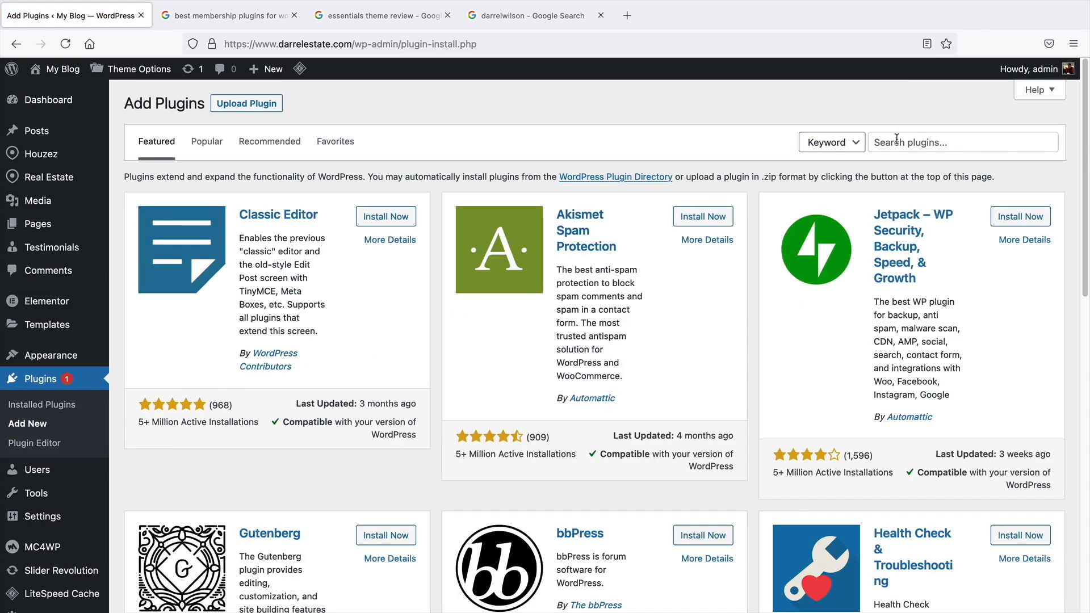
Search the plugin directory for "yoast", and install and activate the Yoast SEO plugin.
click(897, 139)
text(yoast)
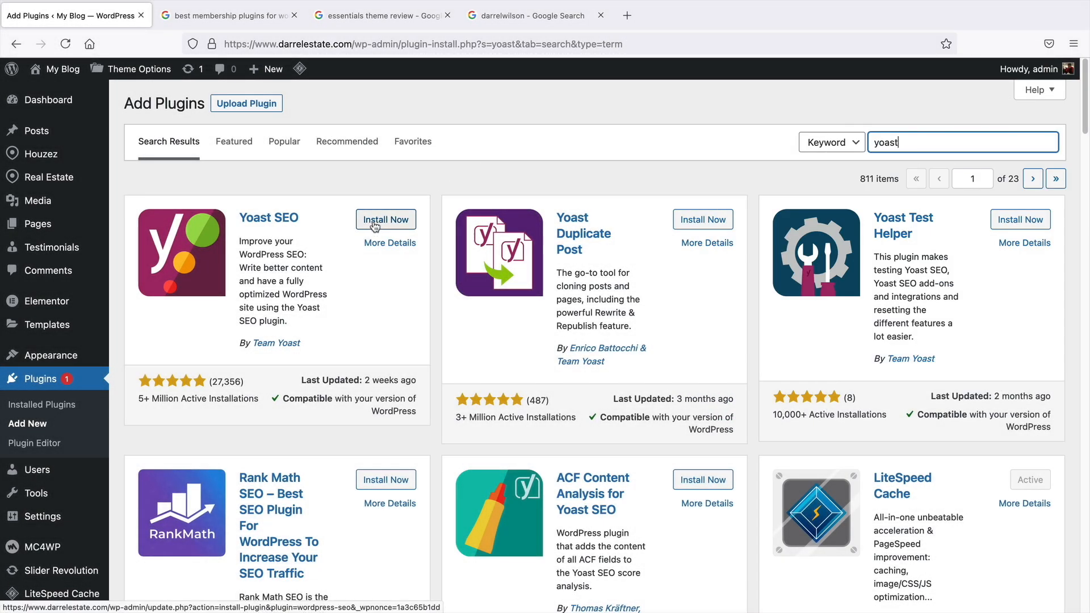
click(375, 223)
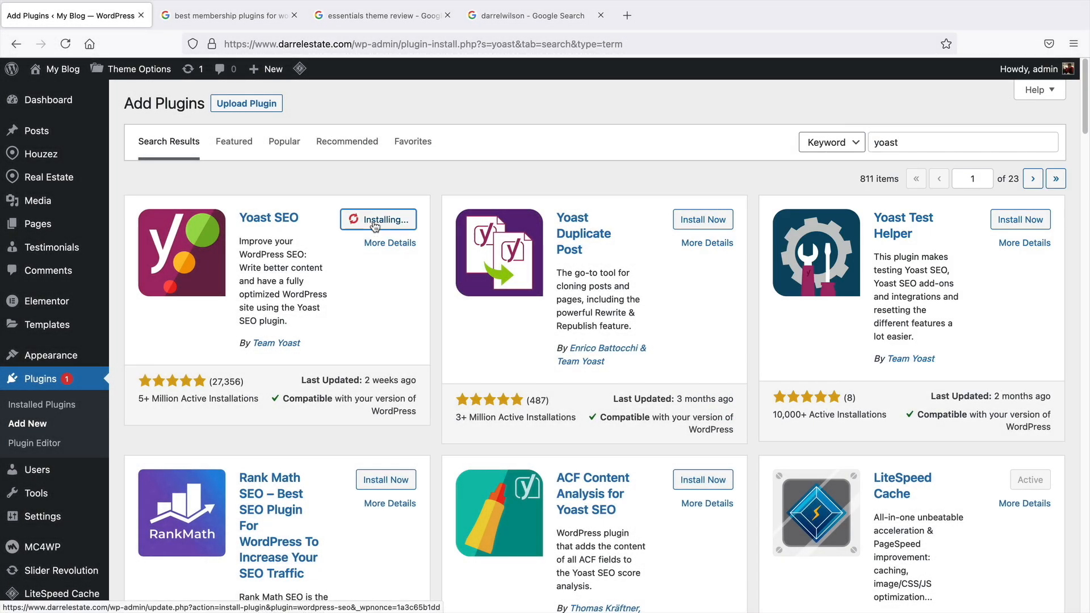
click(382, 221)
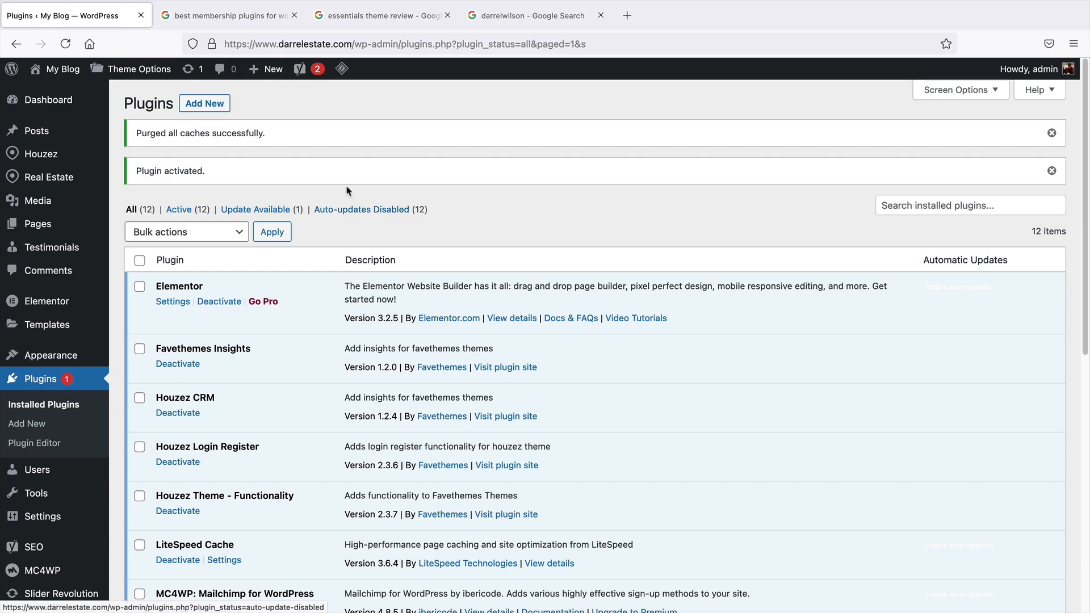
Start the Yoast configuration wizard and submit Option B, site under construction and not indexed, as the environment.
mouse_move(300, 70)
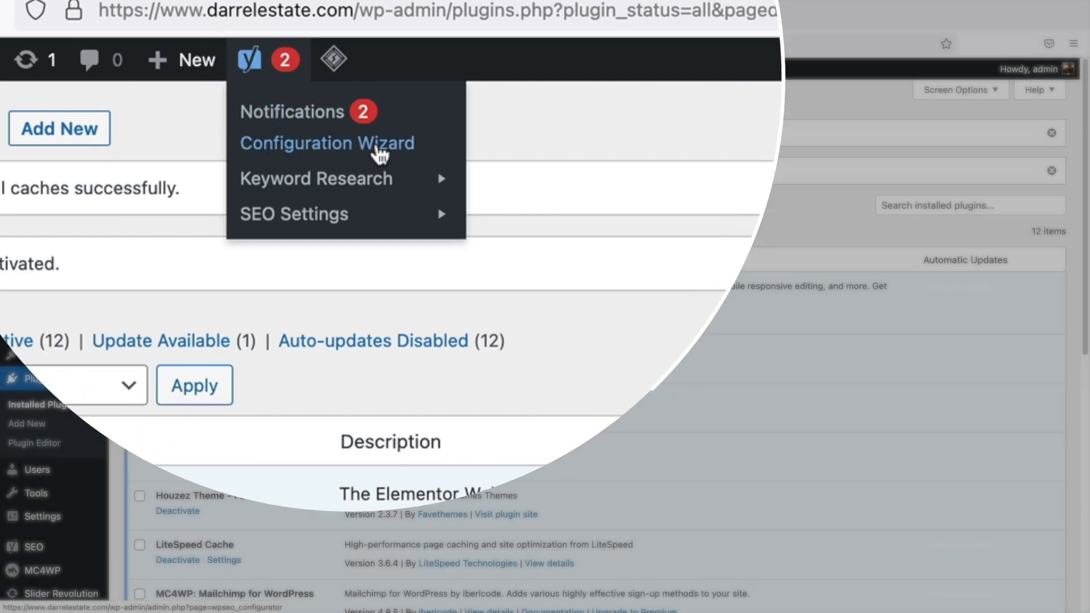
click(378, 151)
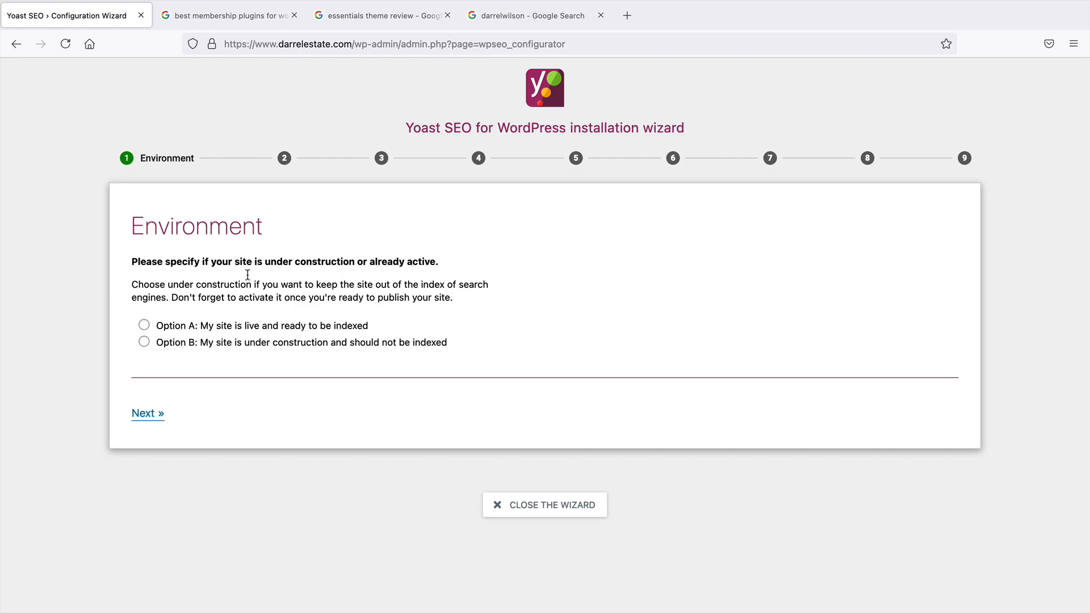
click(144, 326)
click(145, 343)
click(146, 420)
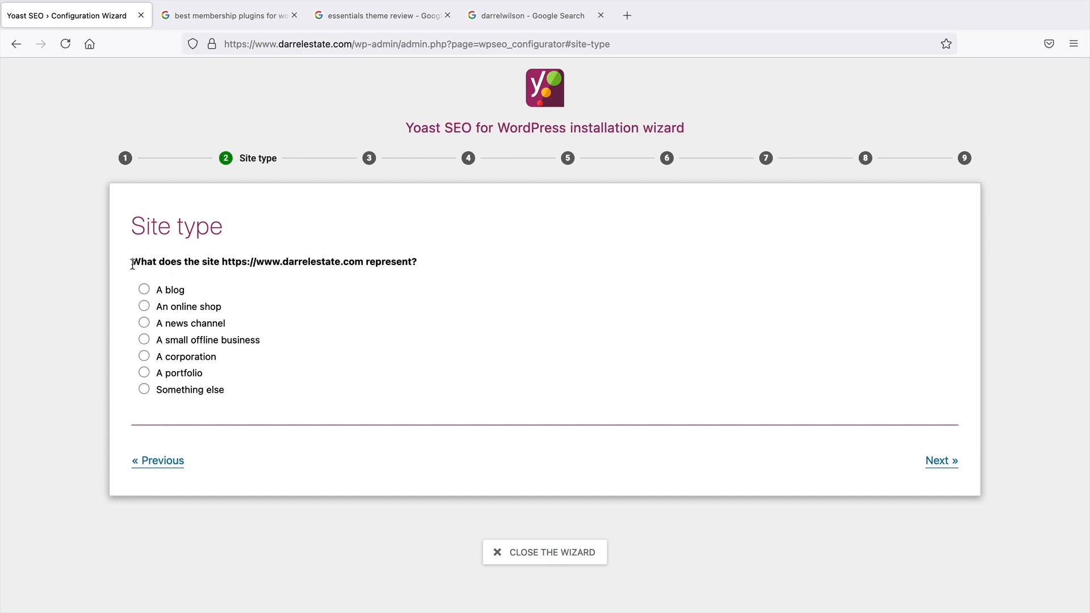
Set the site type to "A small offline business" and continue to the organization details.
drag(132, 264, 310, 262)
click(310, 263)
click(170, 344)
click(198, 310)
click(198, 324)
click(190, 342)
click(942, 463)
Enter "Darrel Estate" as the organization name and choose the photo of the lit house at night as its logo.
middle_click(738, 396)
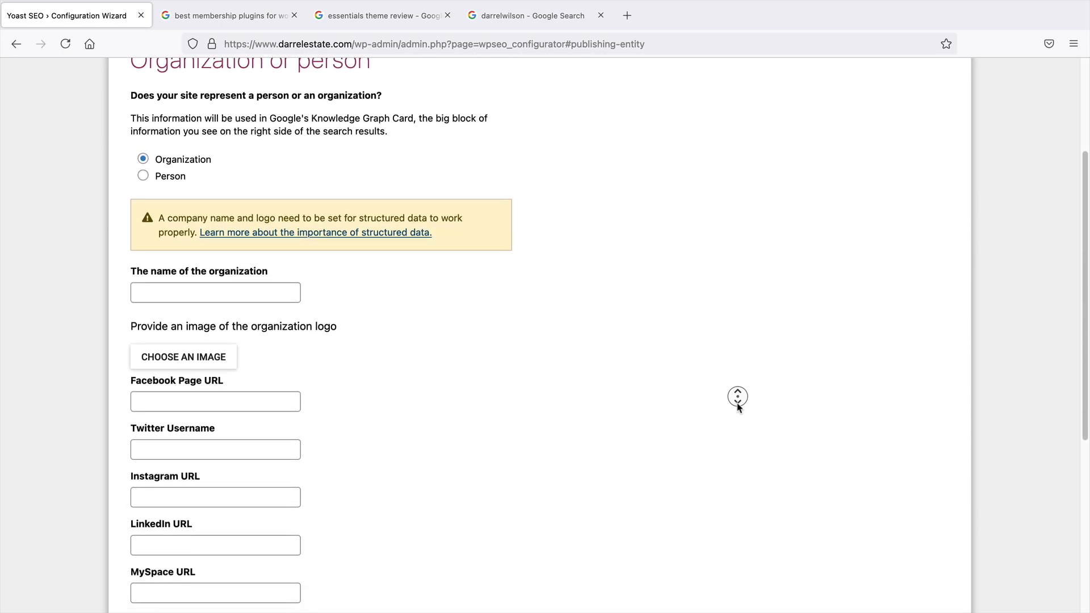
middle_click(738, 404)
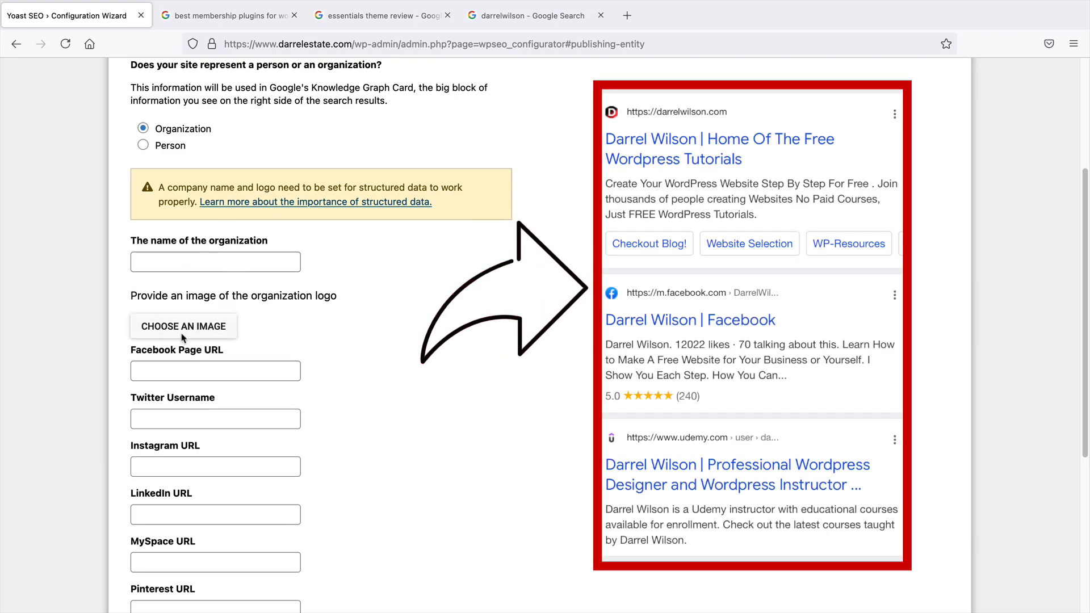
click(203, 259)
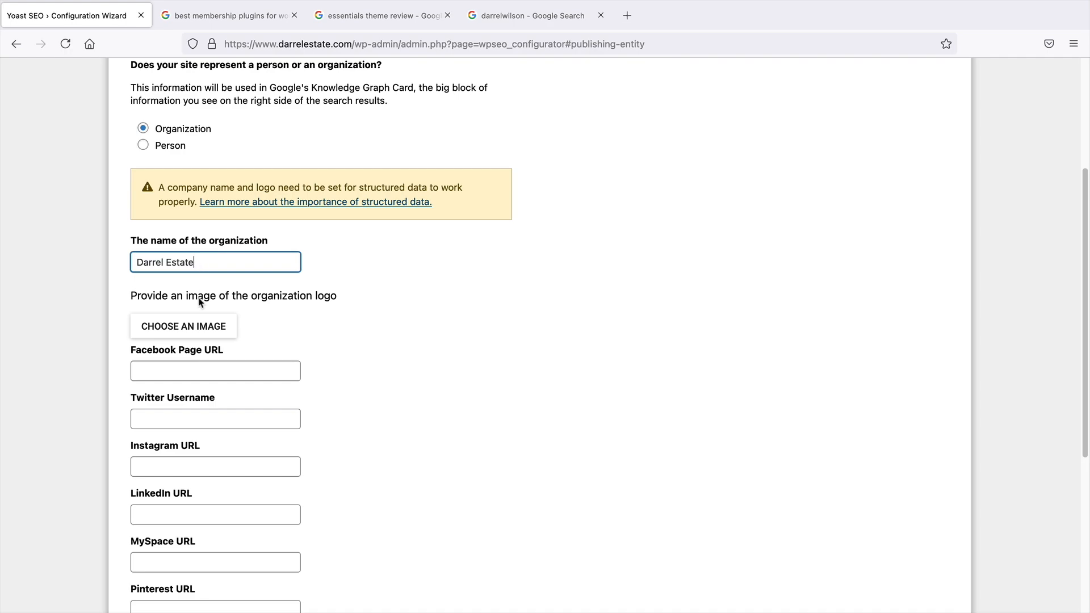
click(190, 328)
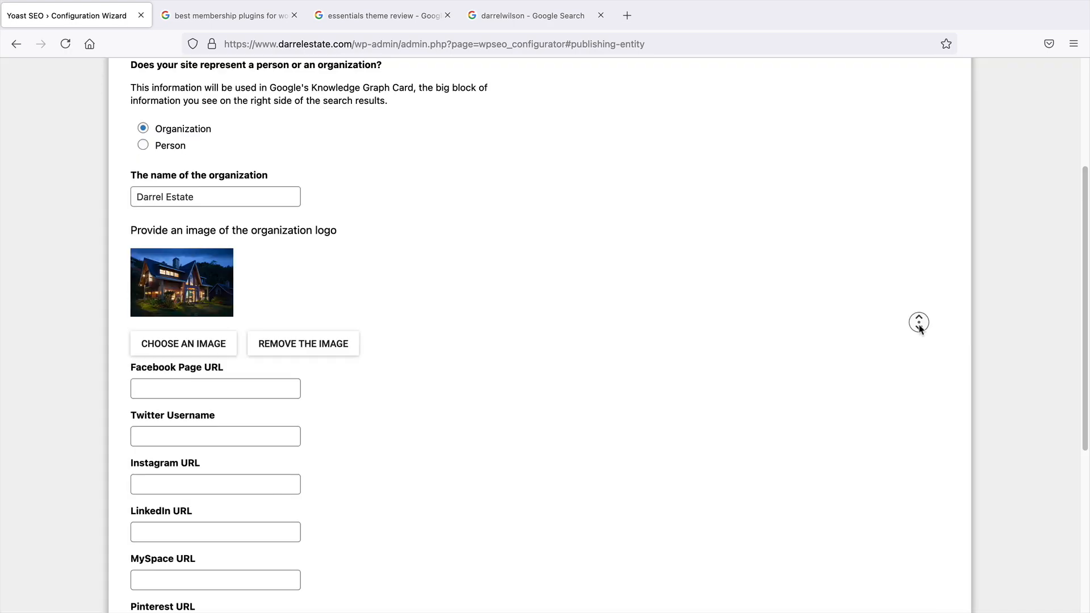
Fill the Facebook, Twitter, Instagram and LinkedIn fields with the placeholder "#" and continue to the search engine visibility settings.
scroll(920, 323, down, 3)
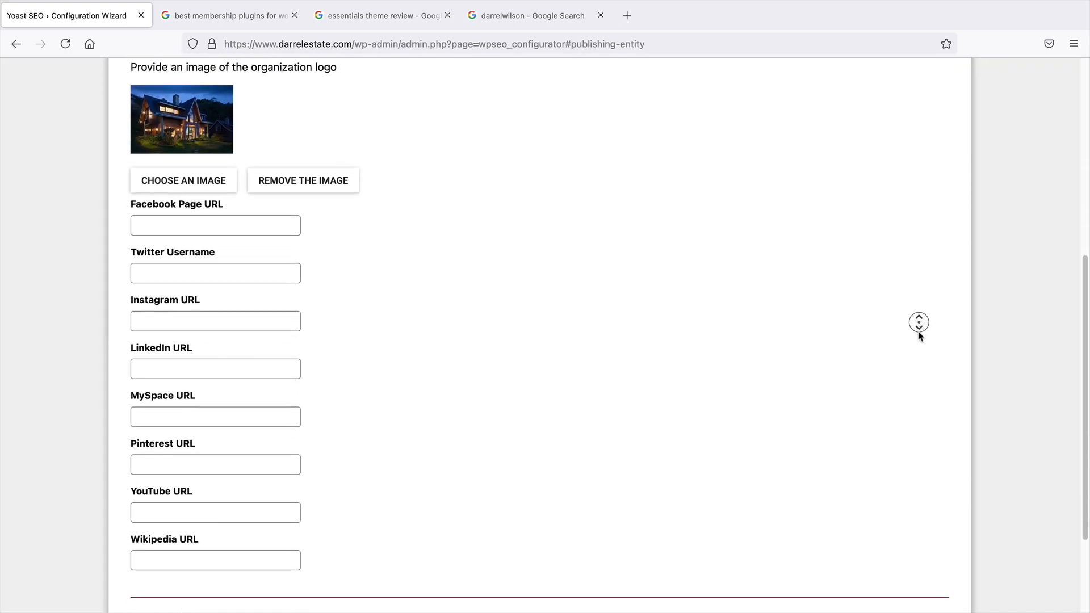
click(238, 177)
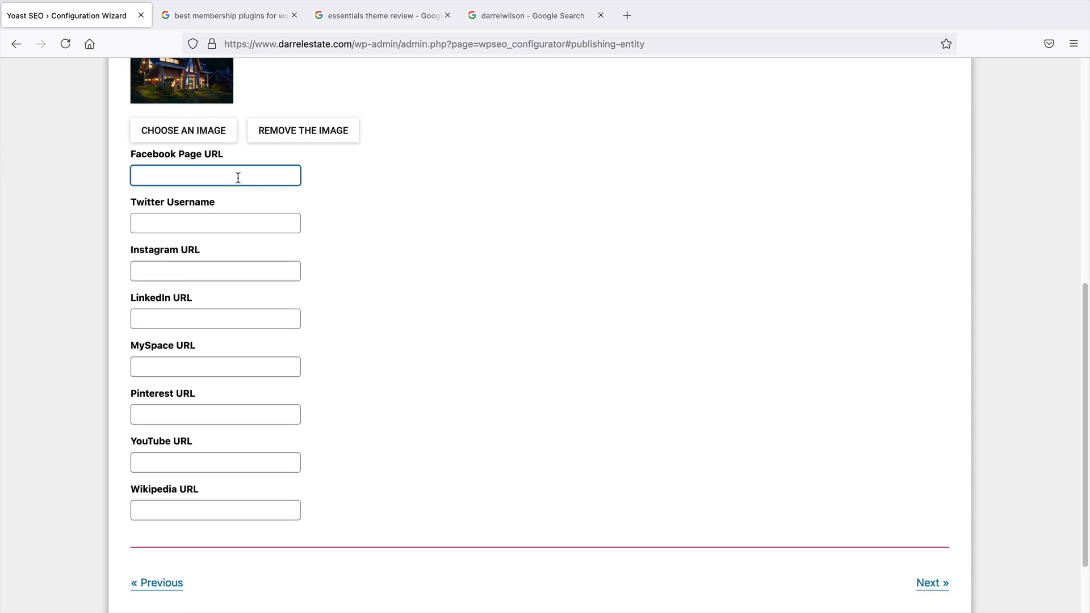
text(#)
key(Tab)
text(#)
key(Tab)
text(#)
key(Tab)
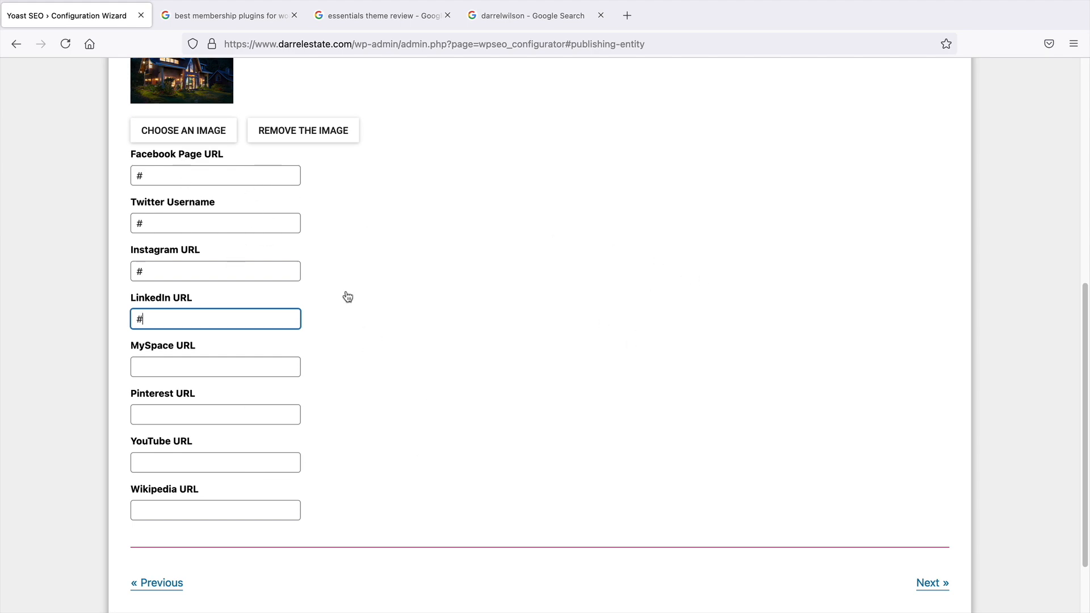
scroll(261, 446, down, 2)
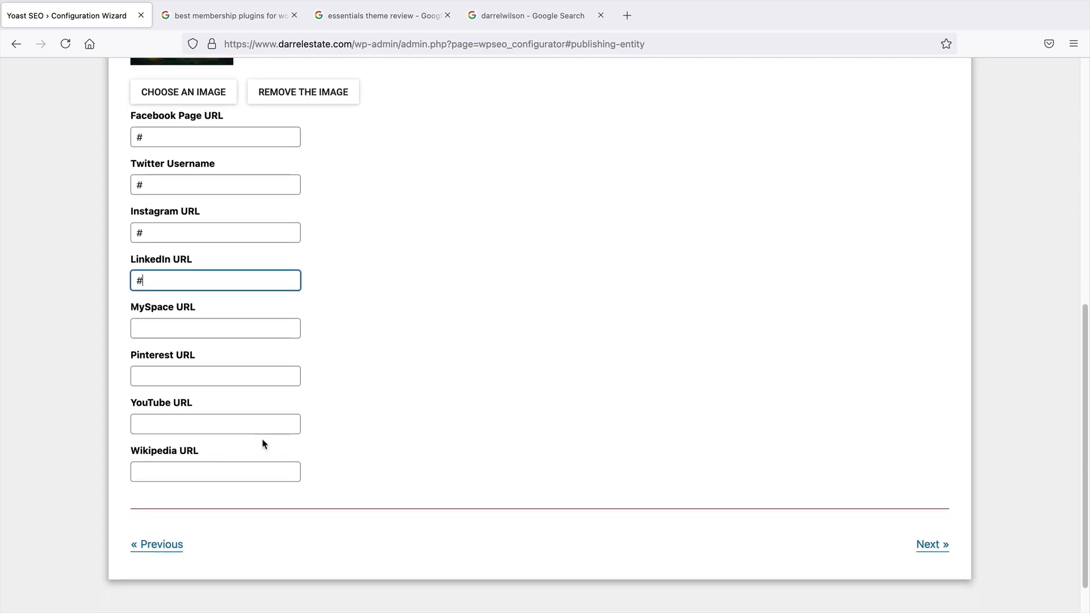
scroll(263, 443, down, 1)
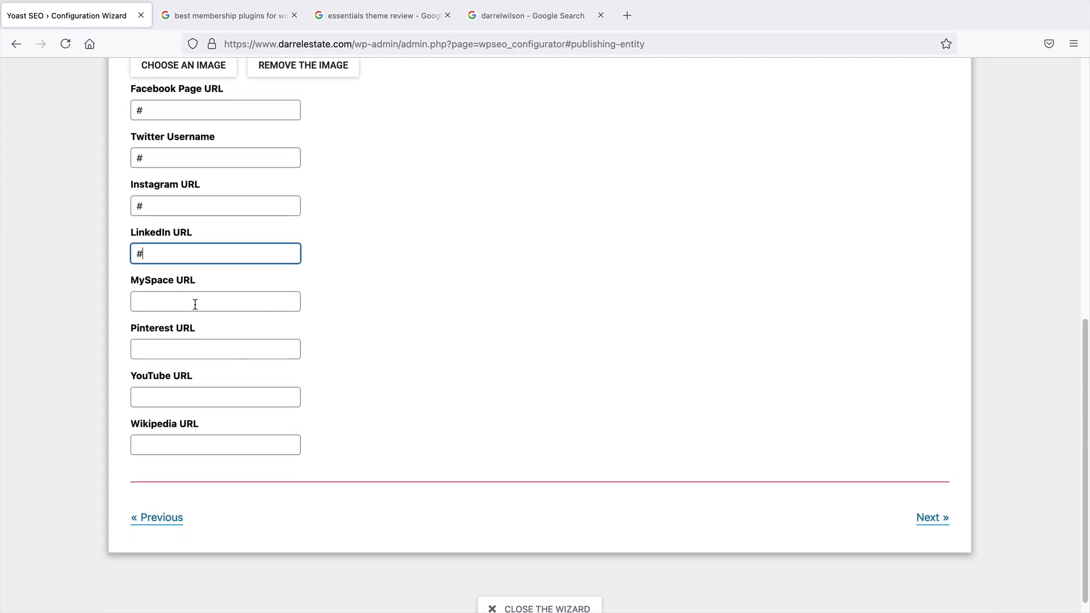
click(926, 517)
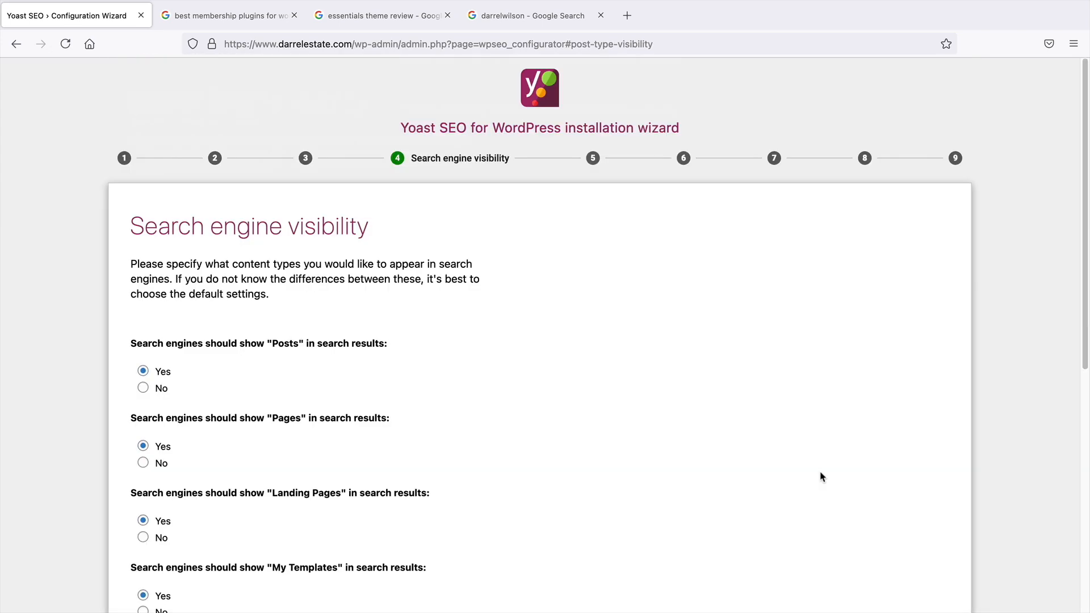
Set both Landing Pages and My Templates to No for showing in search results.
middle_click(820, 472)
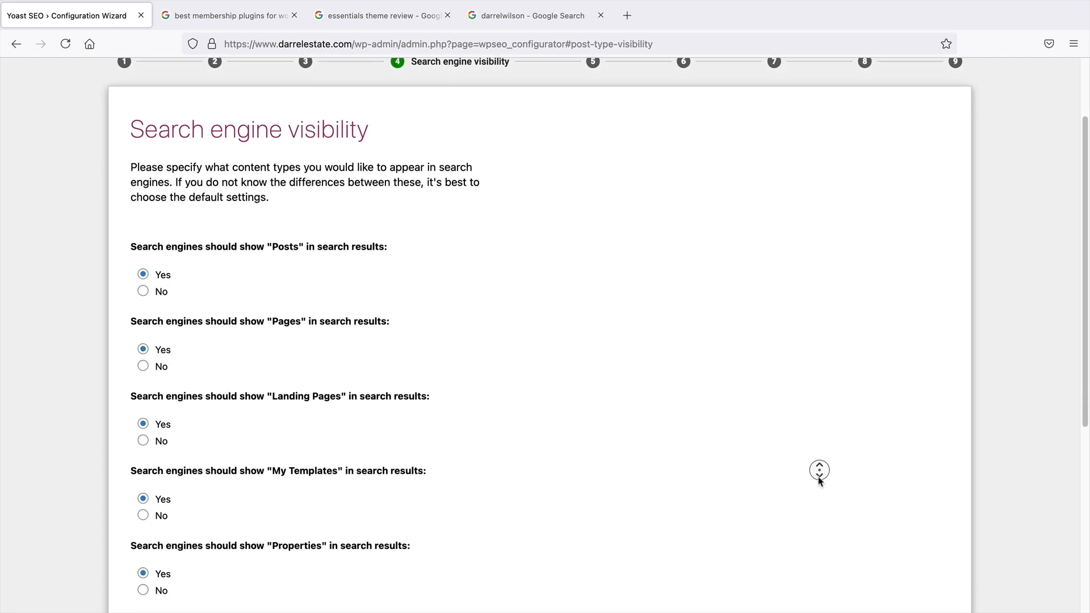
middle_click(819, 478)
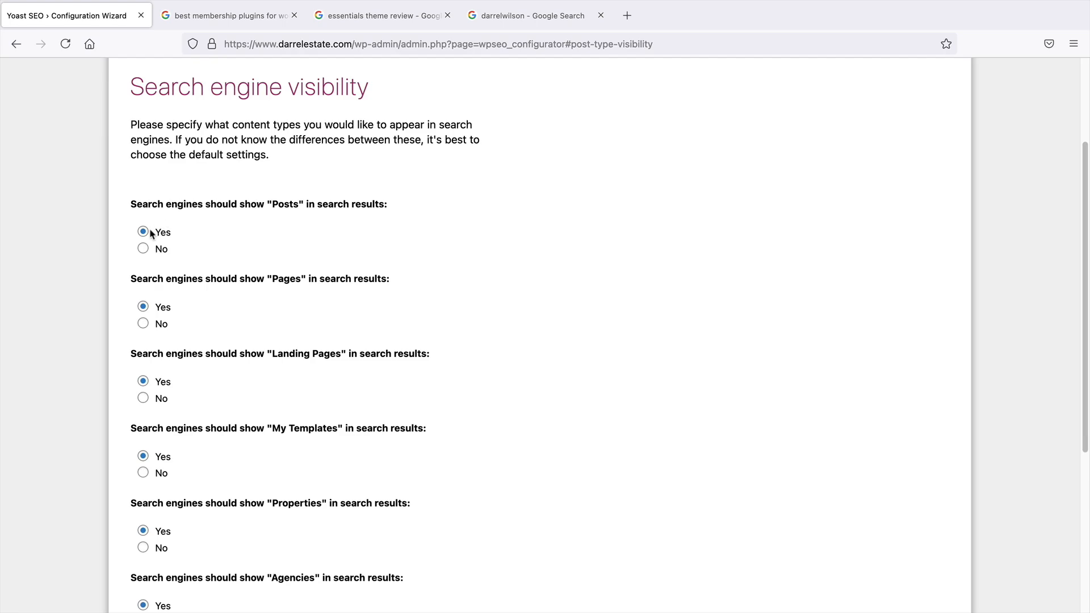
drag(265, 278, 356, 279)
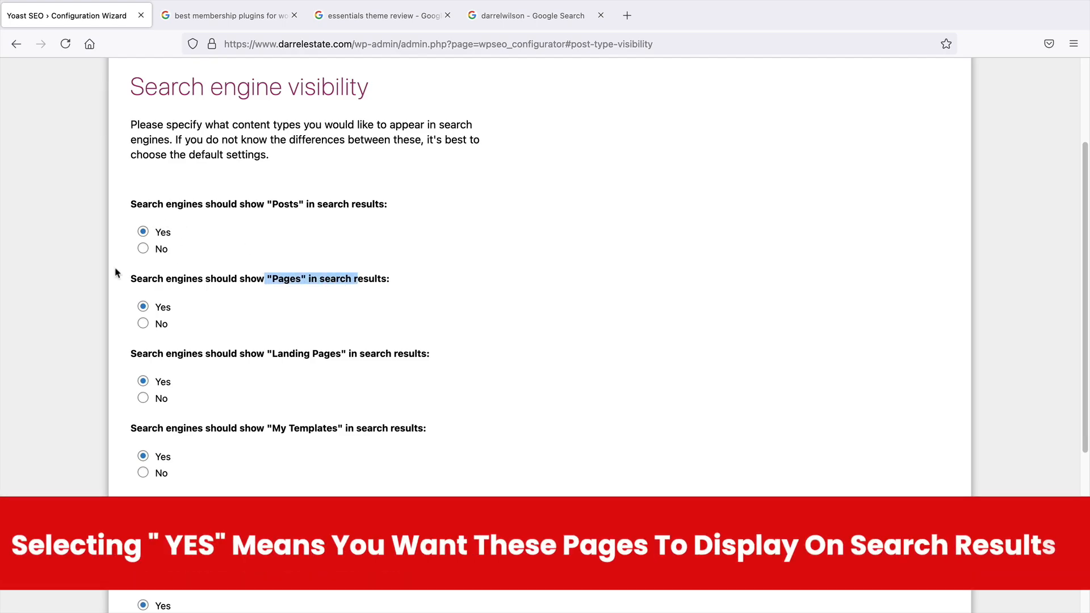
drag(250, 354, 405, 355)
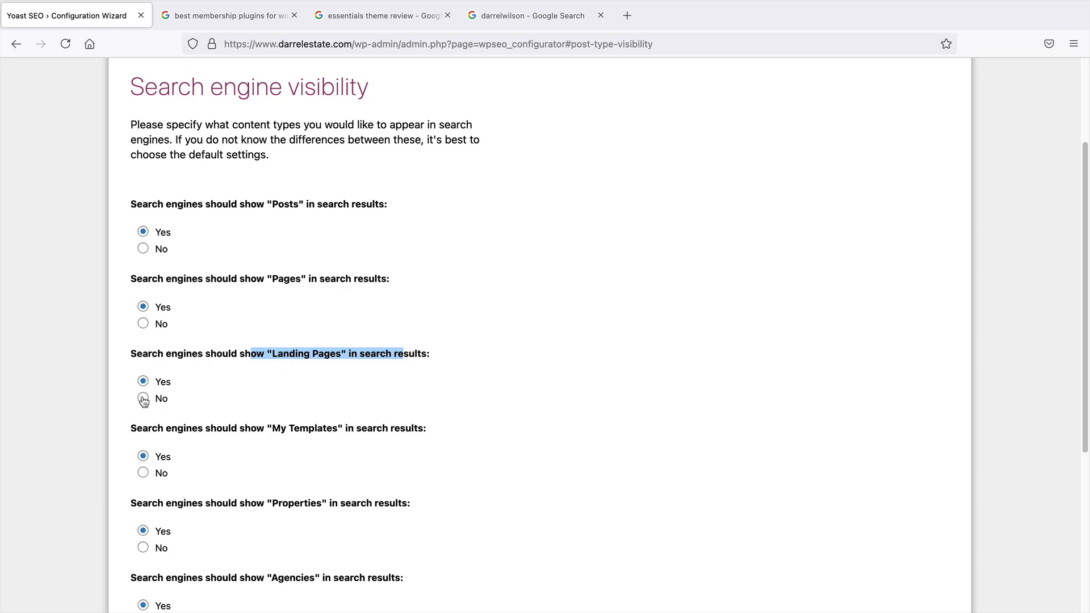
drag(231, 354, 238, 354)
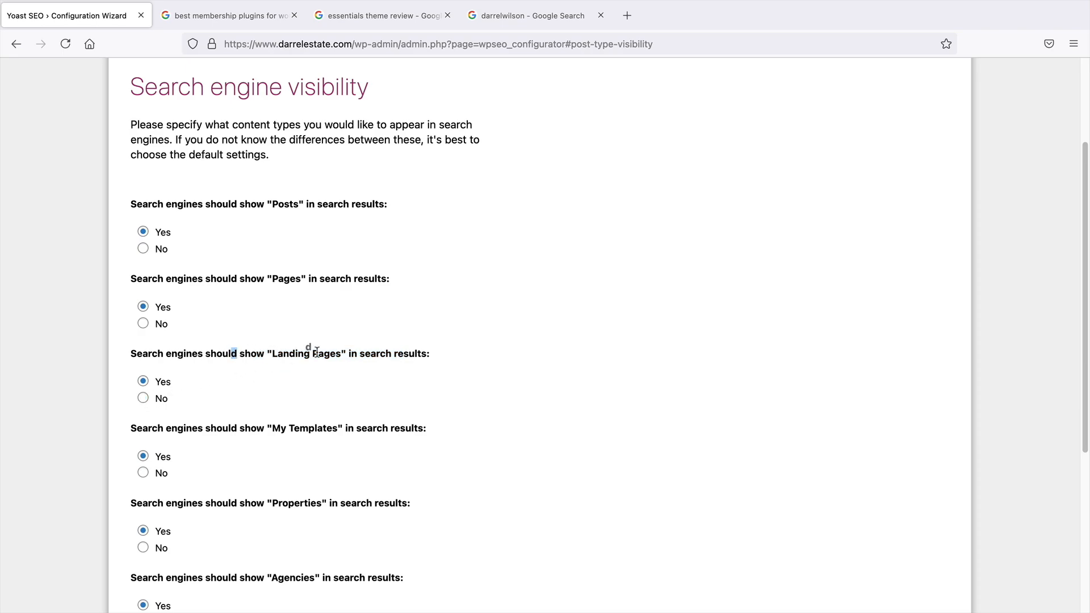
drag(346, 355, 264, 354)
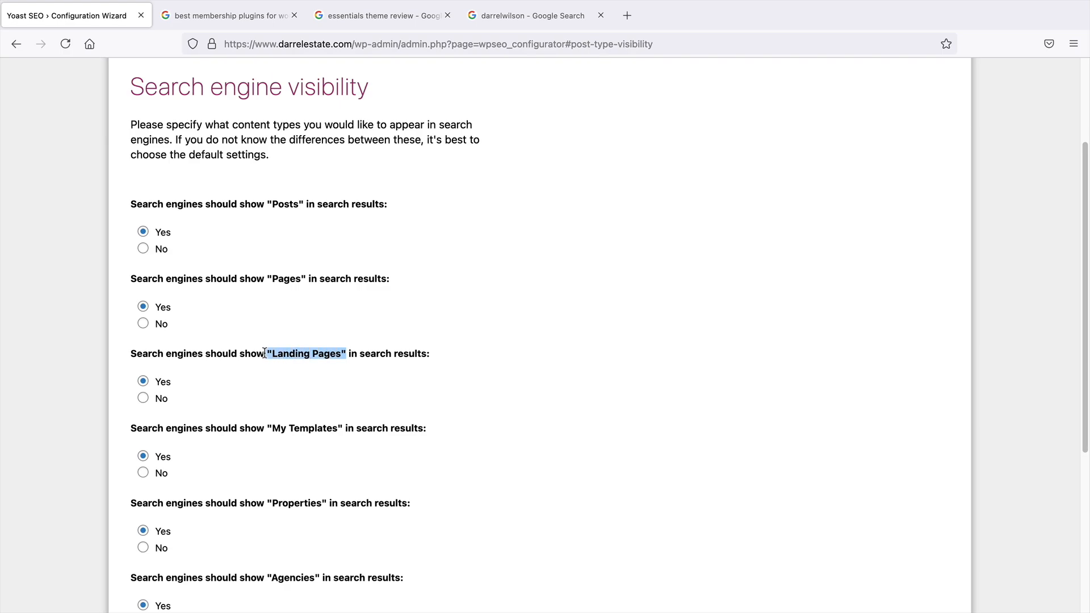
click(275, 353)
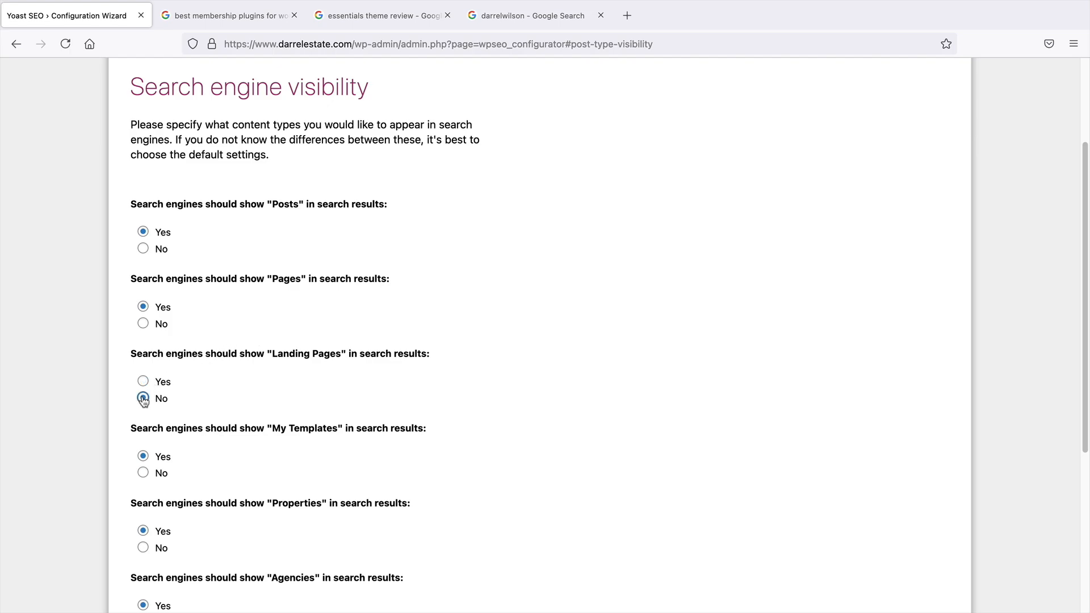
click(143, 473)
Review the remaining visibility settings, keep Properties, Agencies and Agents at Yes, and continue to the multiple authors question.
middle_click(436, 429)
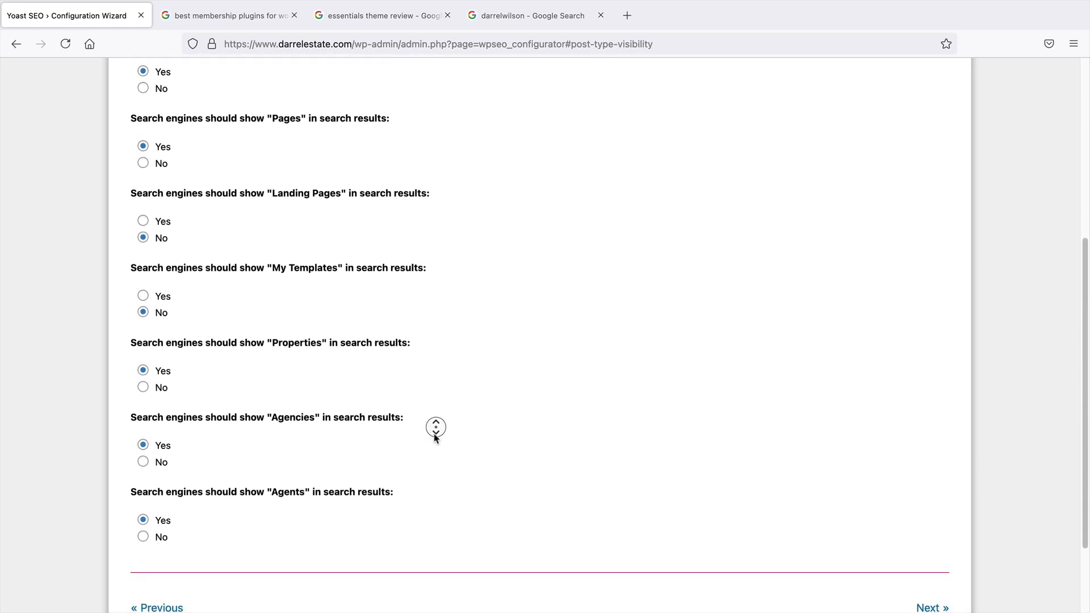
middle_click(434, 436)
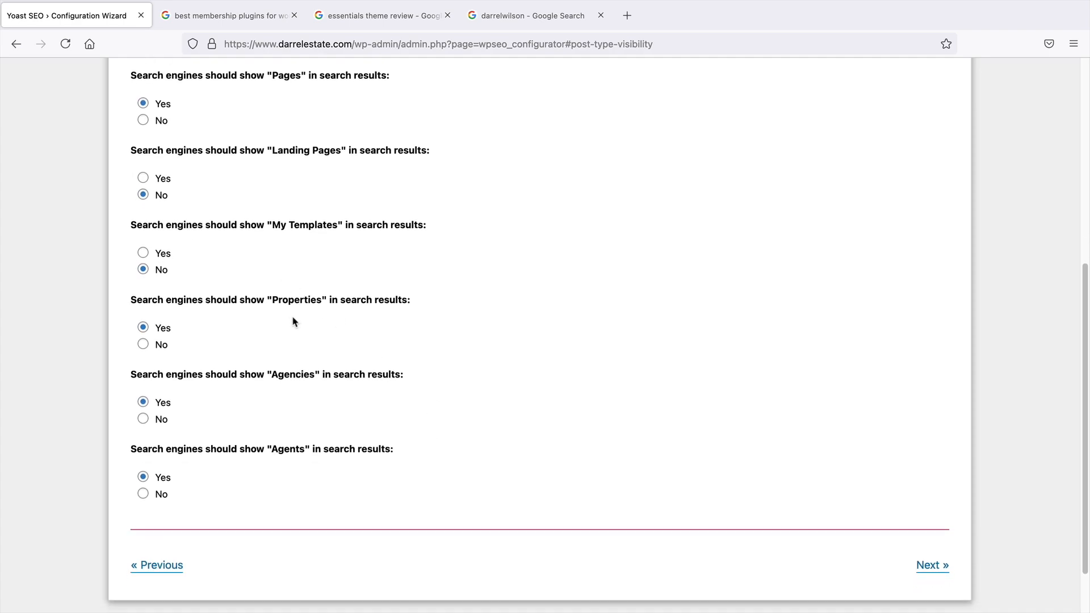
drag(249, 297, 255, 297)
click(197, 300)
scroll(225, 335, down, 1)
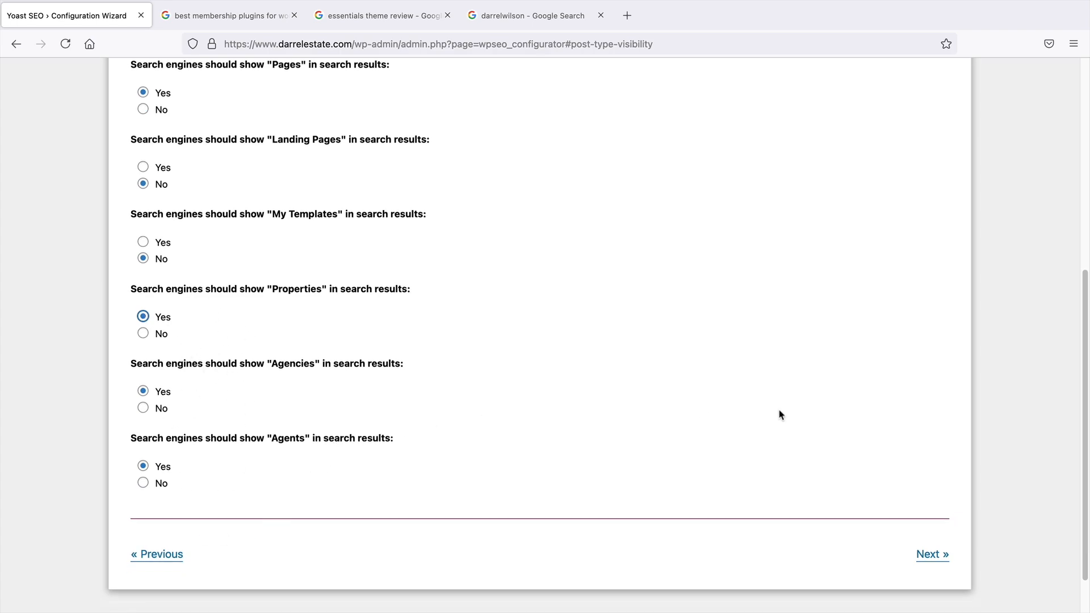
scroll(781, 415, up, 5)
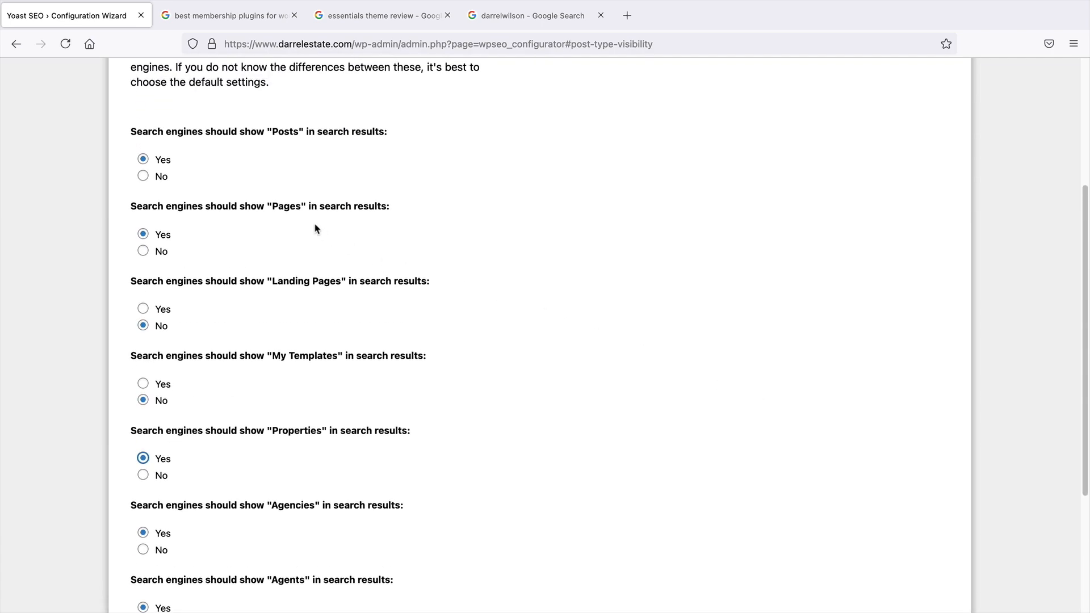
scroll(721, 367, down, 5)
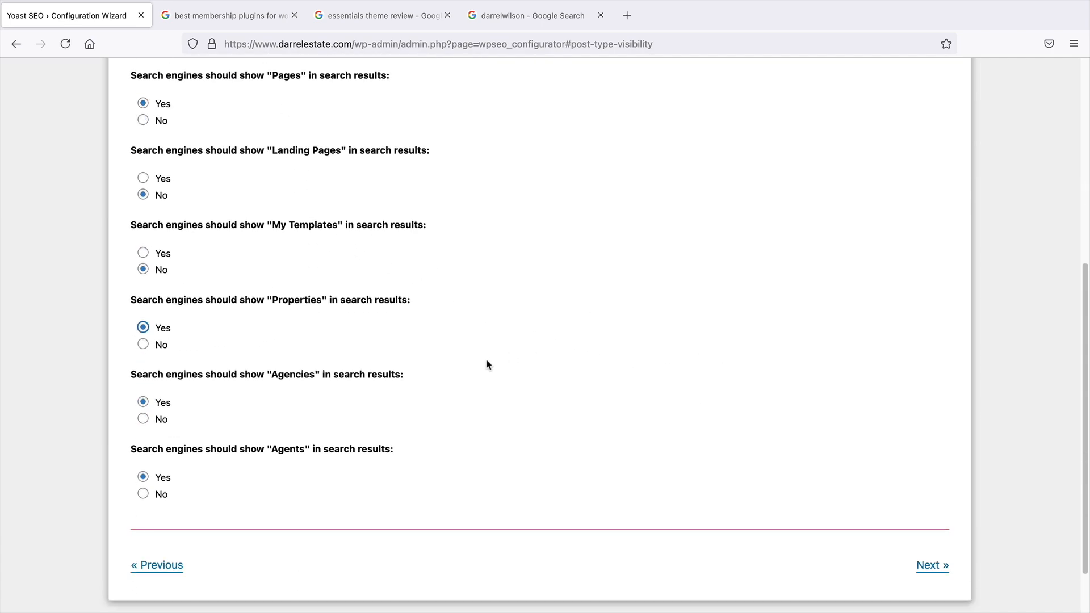
drag(262, 299, 331, 297)
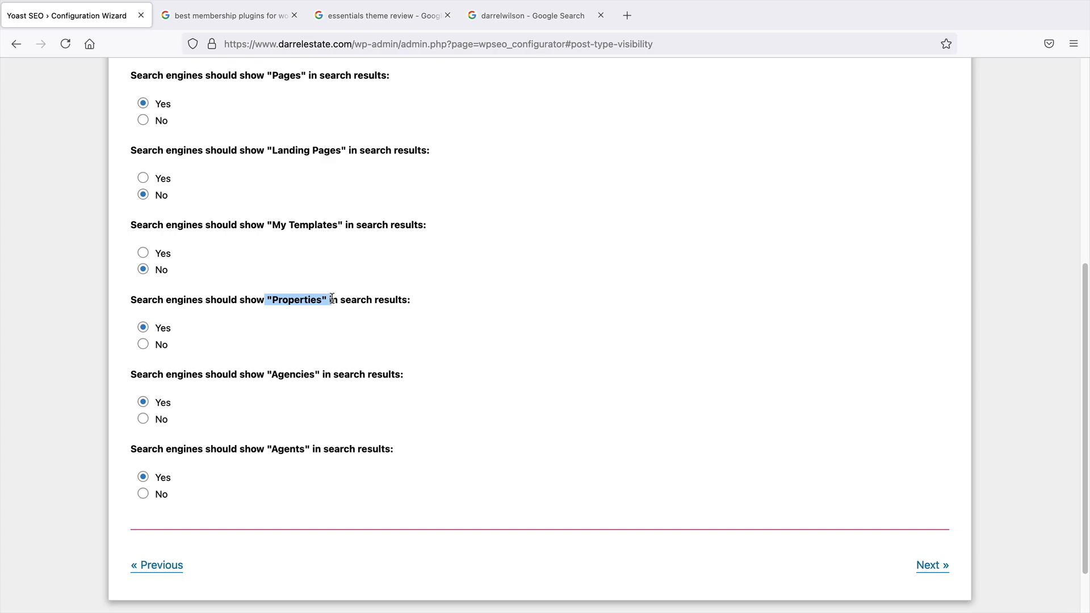
click(332, 298)
scroll(802, 385, down, 1)
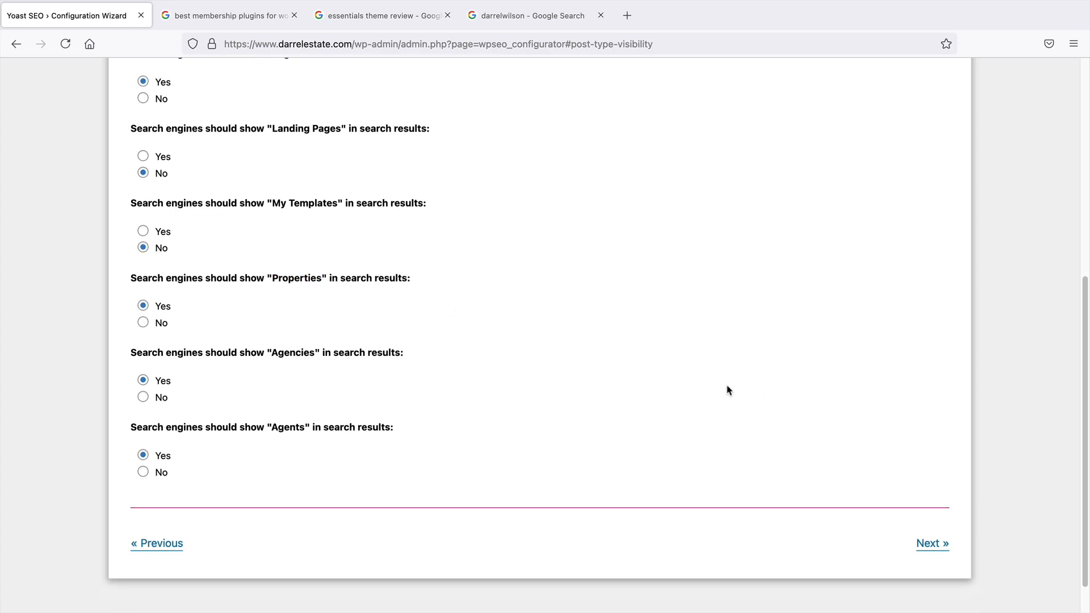
click(929, 546)
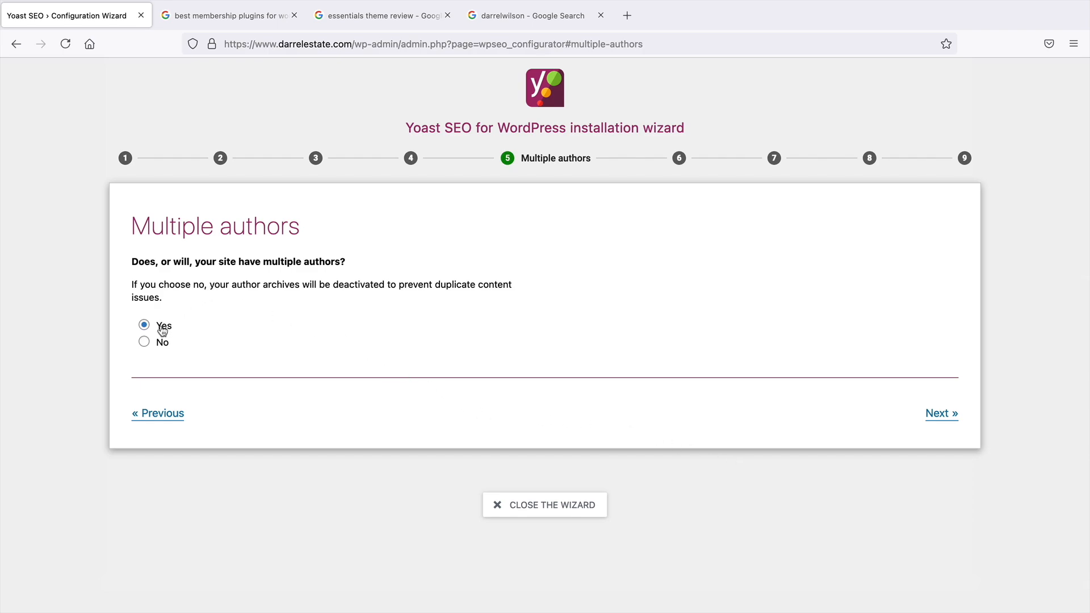
Answer No to the multiple authors question and continue to the title settings.
click(162, 344)
click(938, 414)
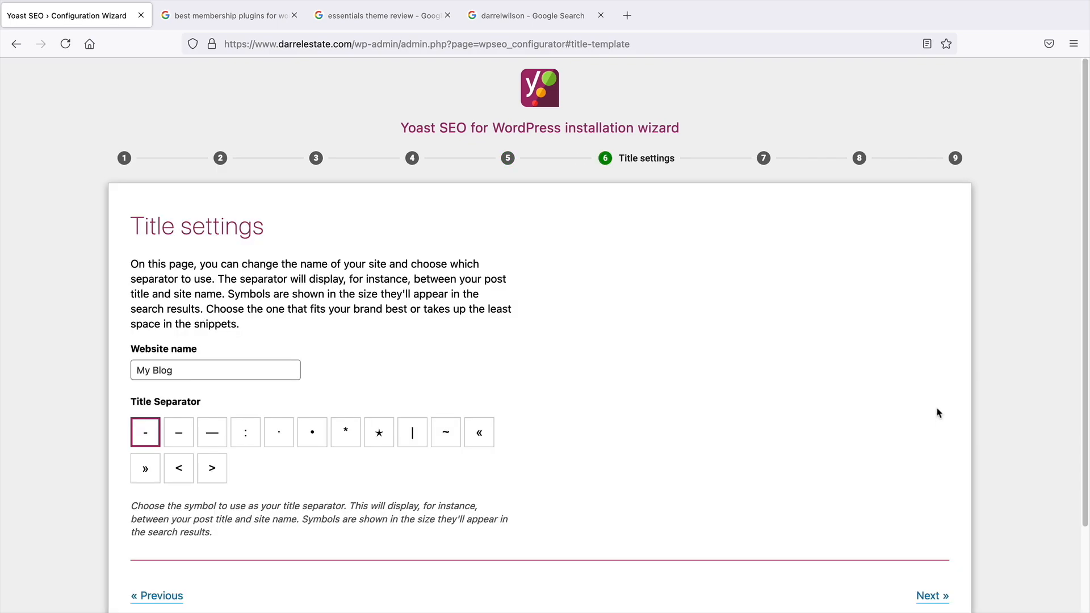
Set the website name to "Darrel Estate", choose "|" as the title separator, and continue to the usage tracking question.
middle_click(498, 322)
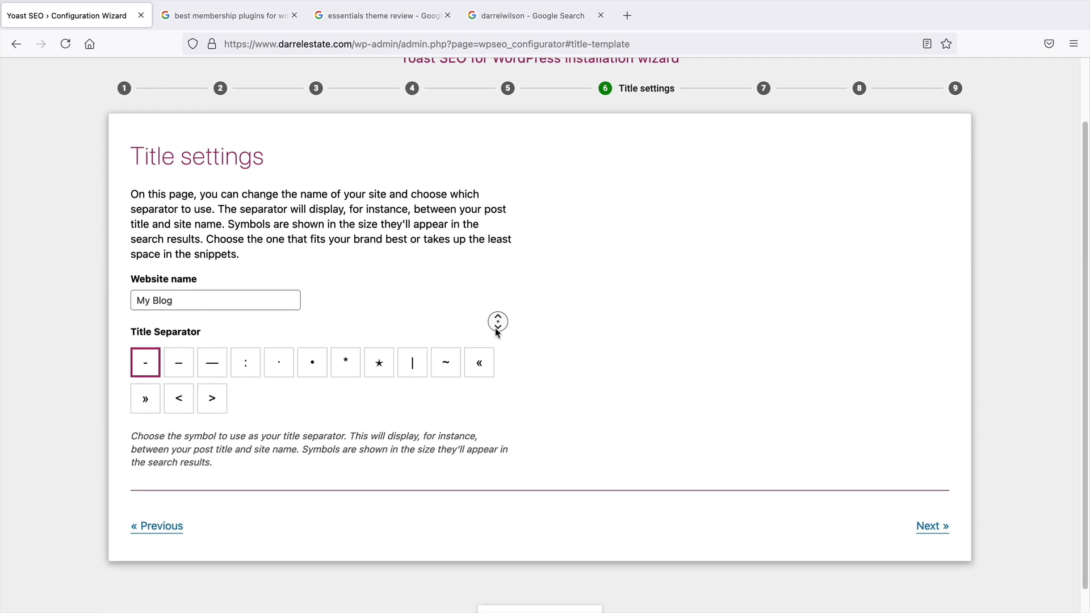
click(497, 332)
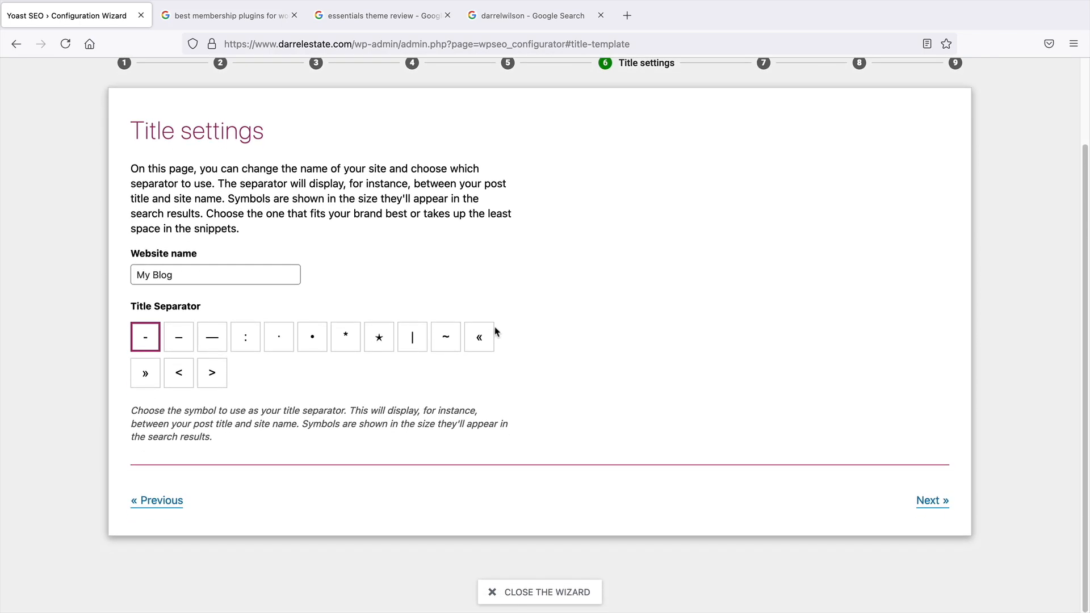
triple_click(207, 272)
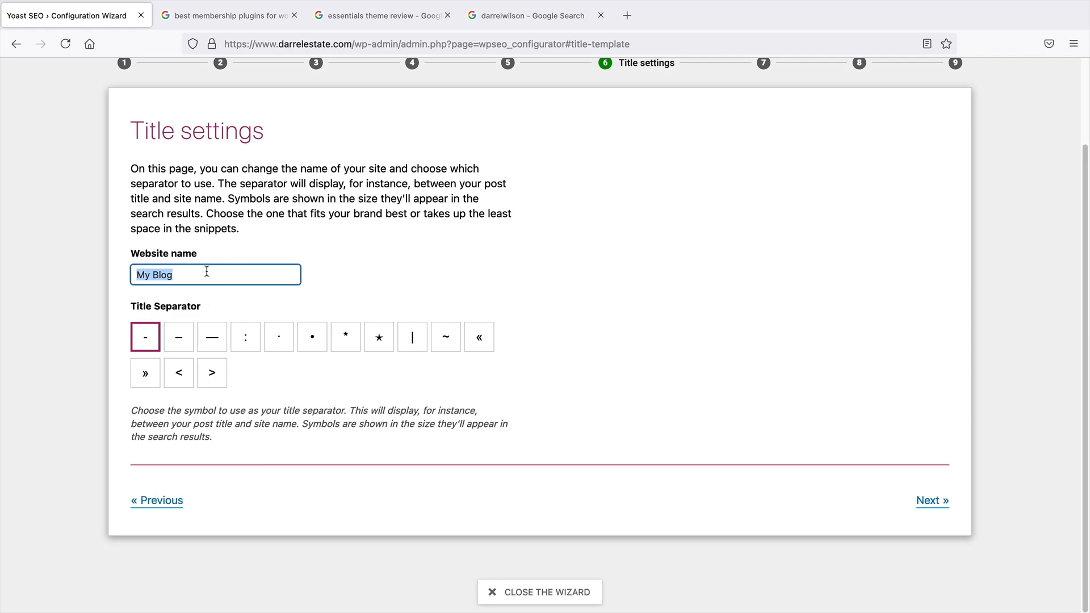
text(Darrel Estate)
click(379, 339)
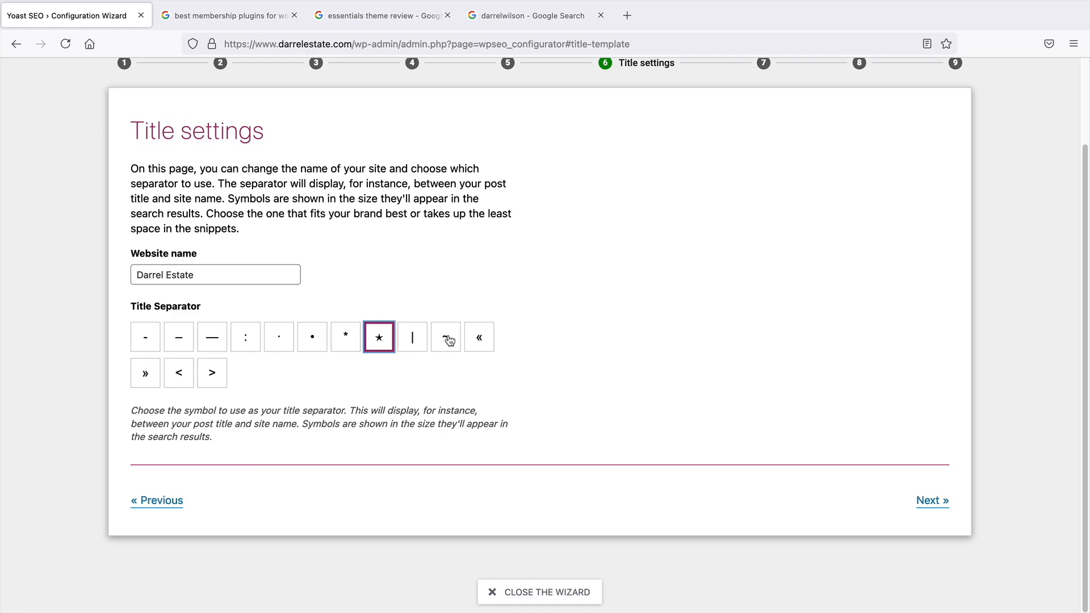
click(412, 339)
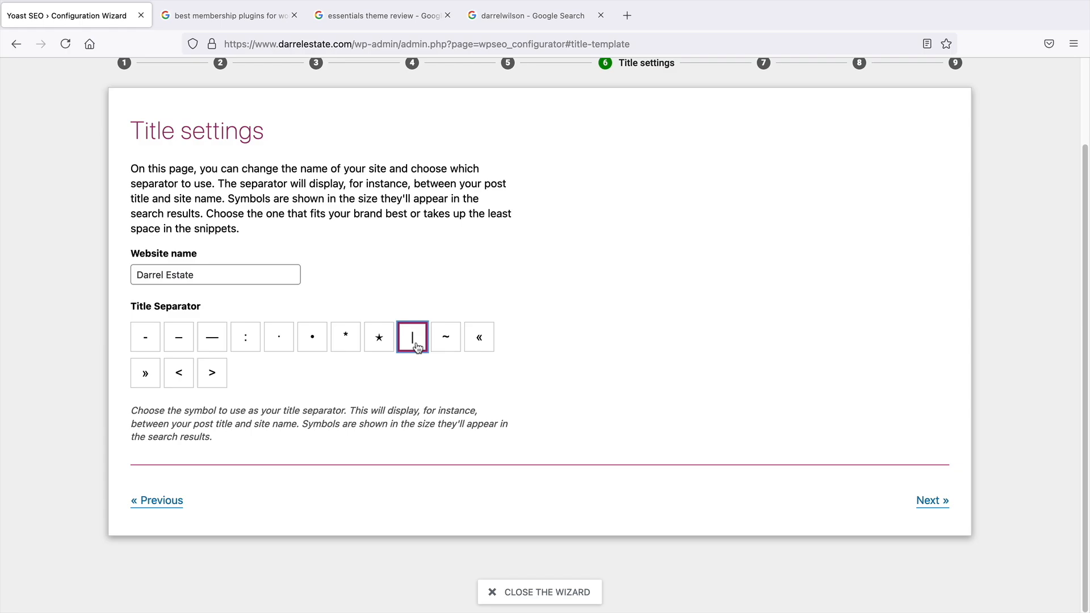
click(929, 502)
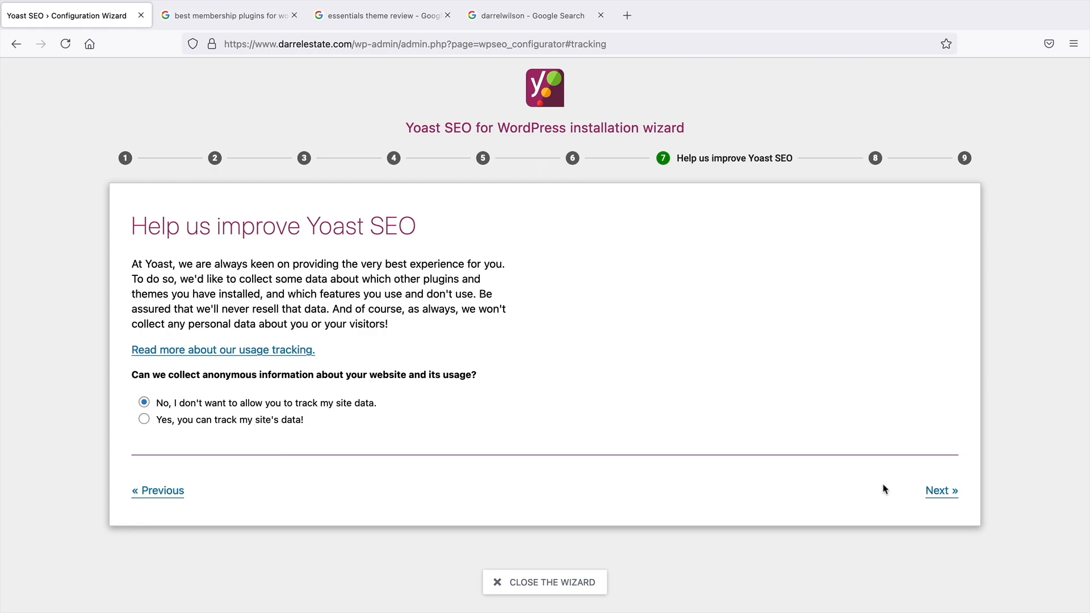
Keep site data tracking at No, skip the newsletter sign-up, and finish and close the configuration wizard.
click(937, 491)
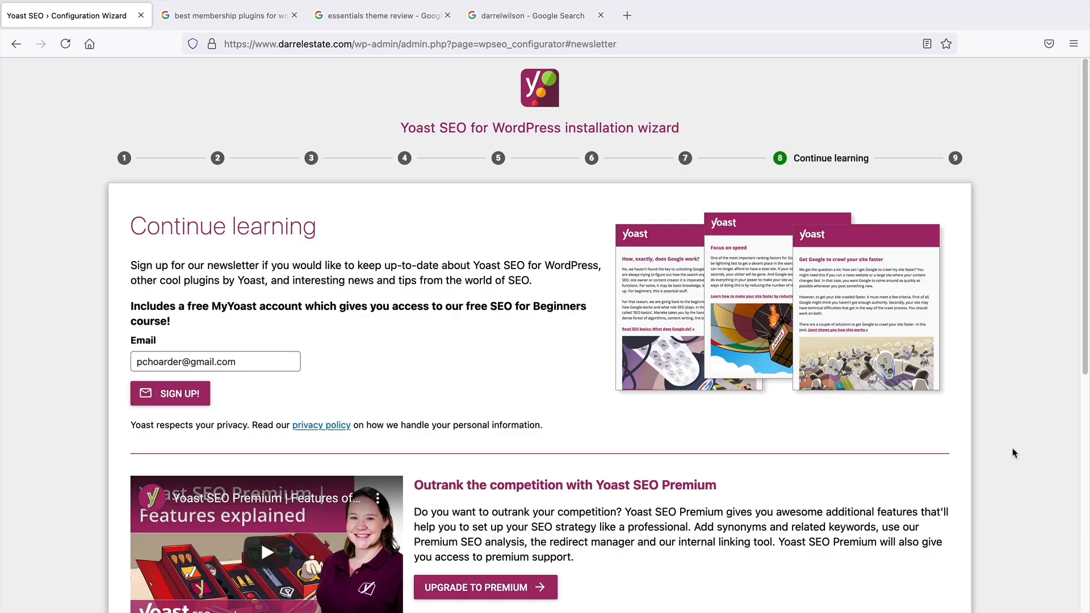
middle_click(1012, 449)
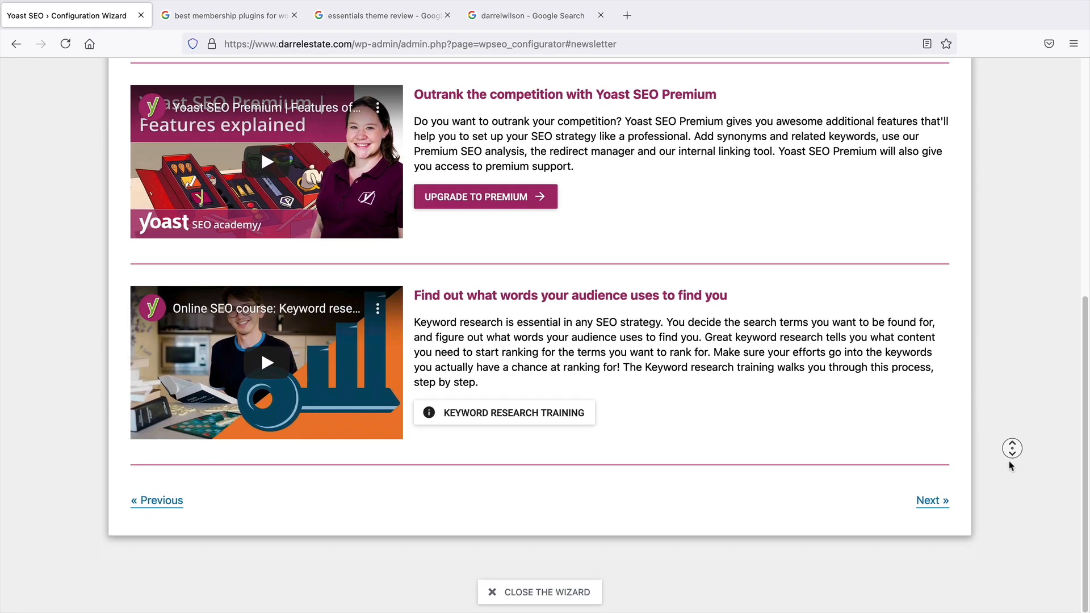
click(1011, 462)
click(928, 505)
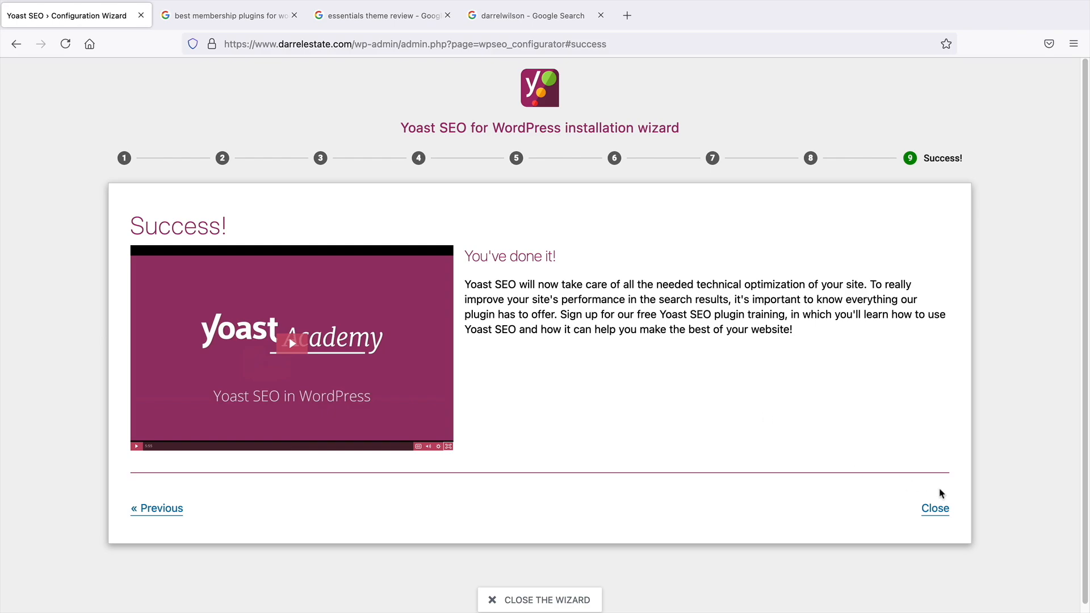
click(937, 513)
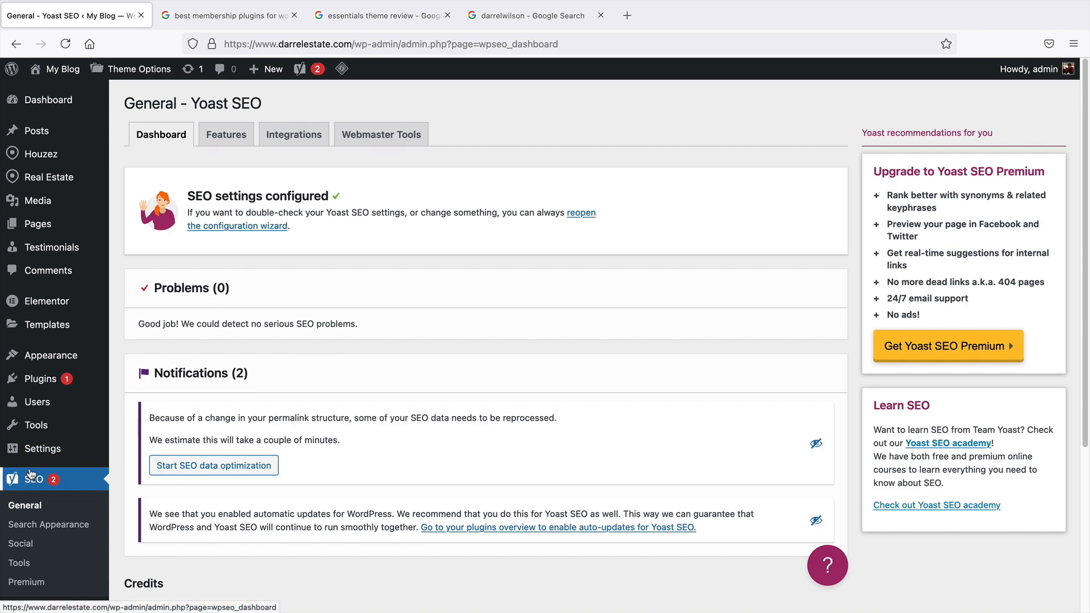
Open the general Yoast SEO settings and look through the problems and notifications on the dashboard.
click(38, 488)
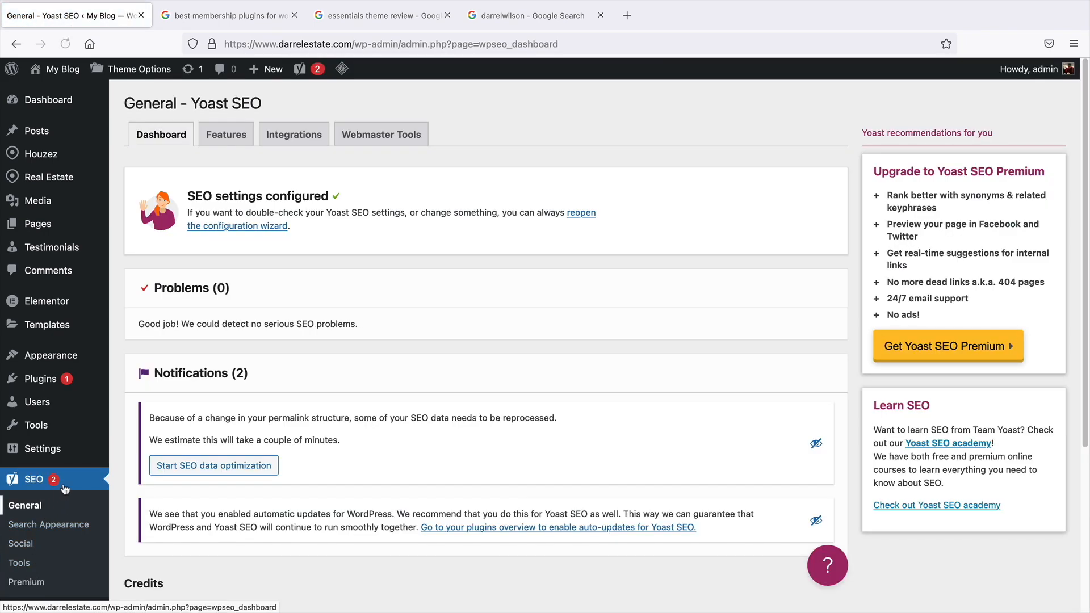
mouse_move(96, 433)
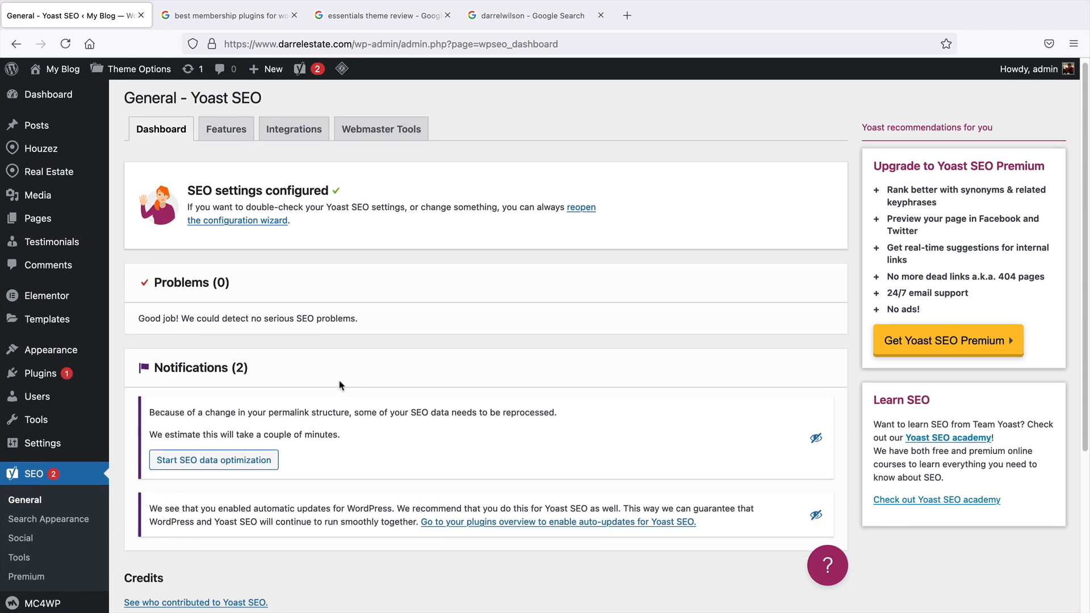
scroll(340, 382, down, 3)
scroll(305, 269, down, 5)
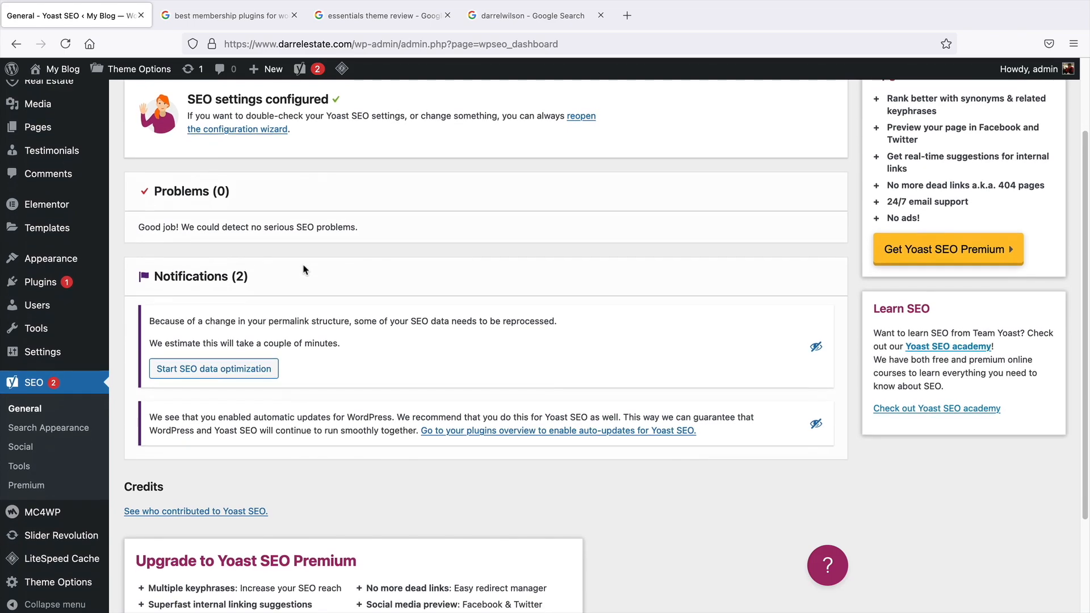
scroll(266, 512, up, 8)
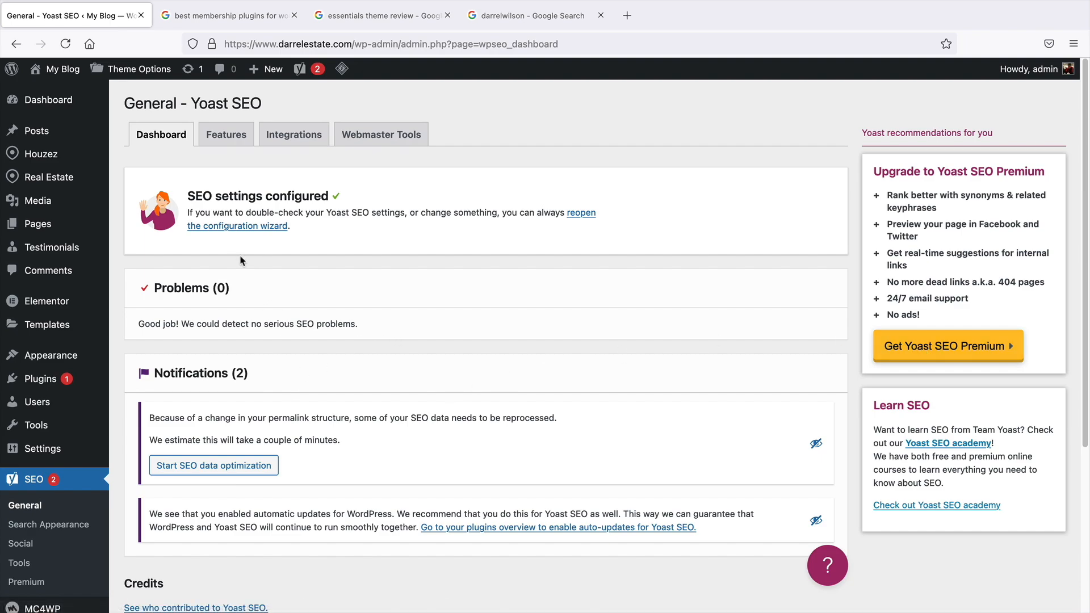
Review the Yoast SEO feature toggles from SEO analysis through Enhanced Slack sharing.
click(226, 136)
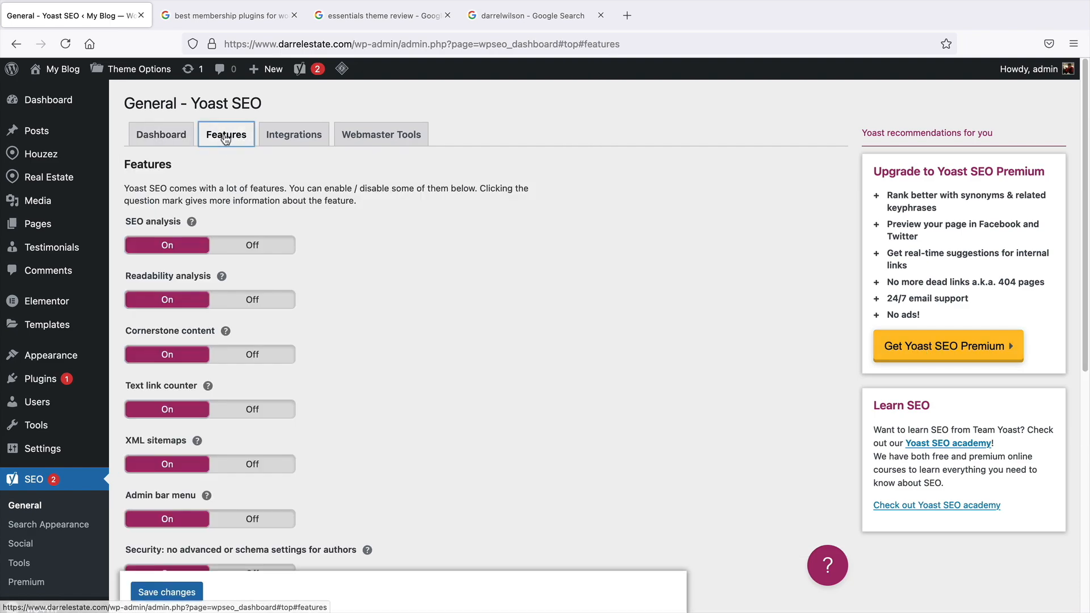
scroll(302, 275, down, 1)
scroll(303, 275, down, 2)
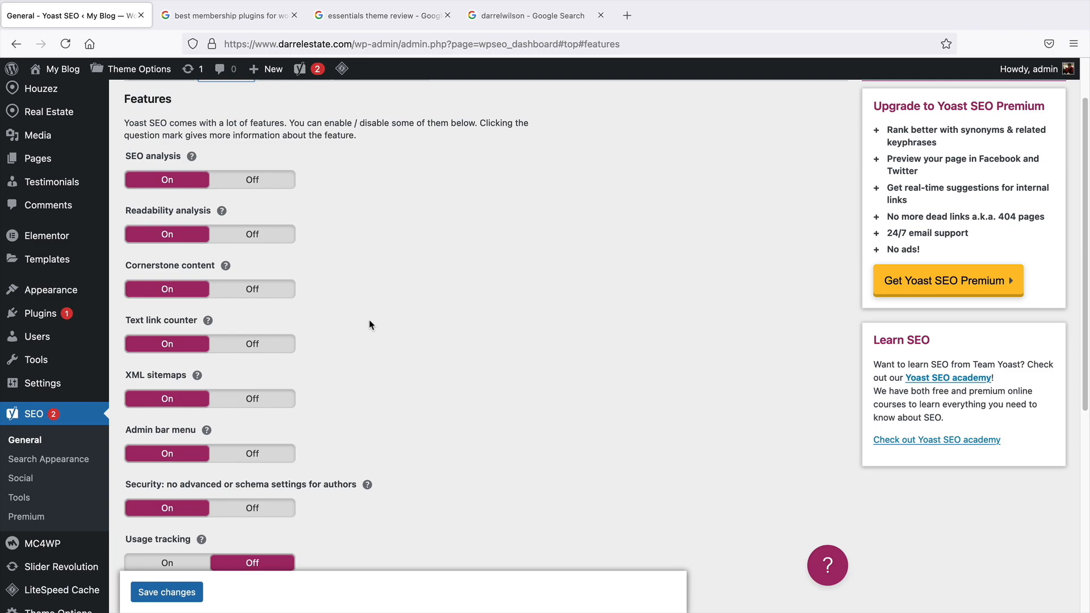
scroll(369, 325, down, 3)
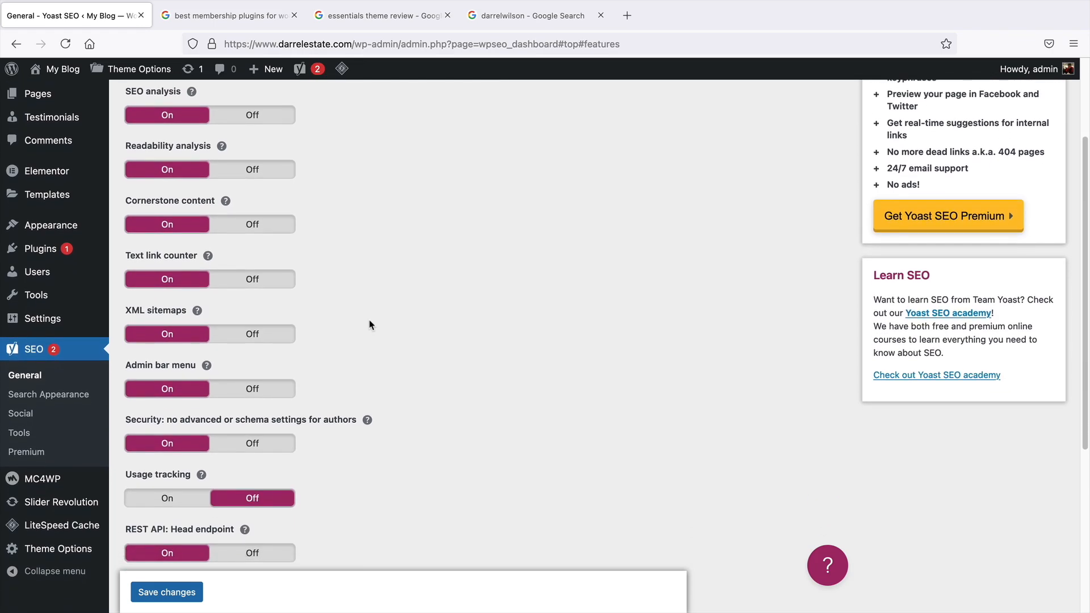
scroll(369, 325, down, 5)
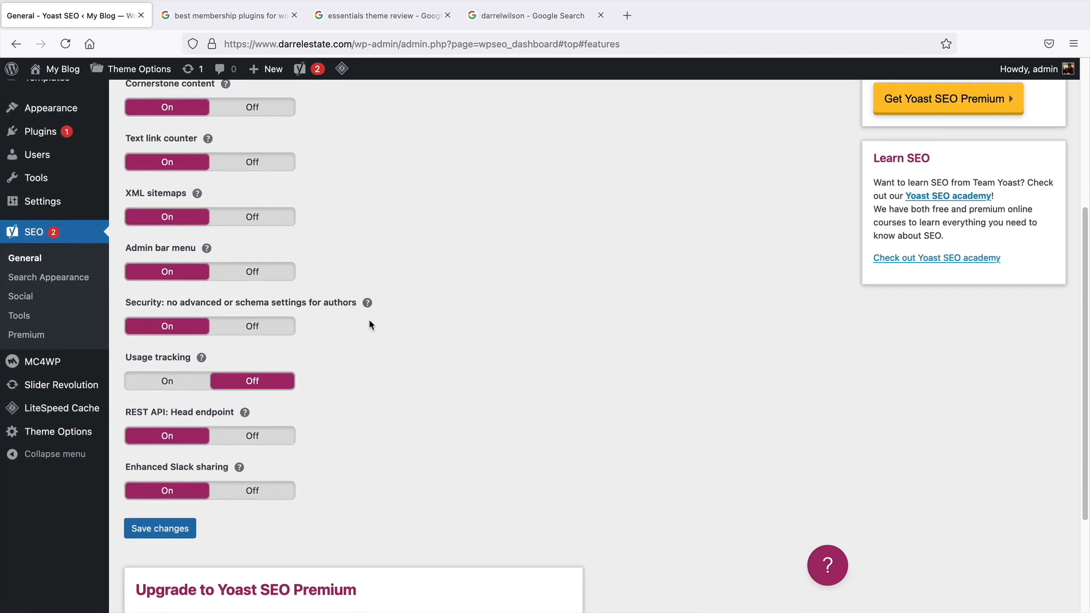
scroll(237, 455, up, 2)
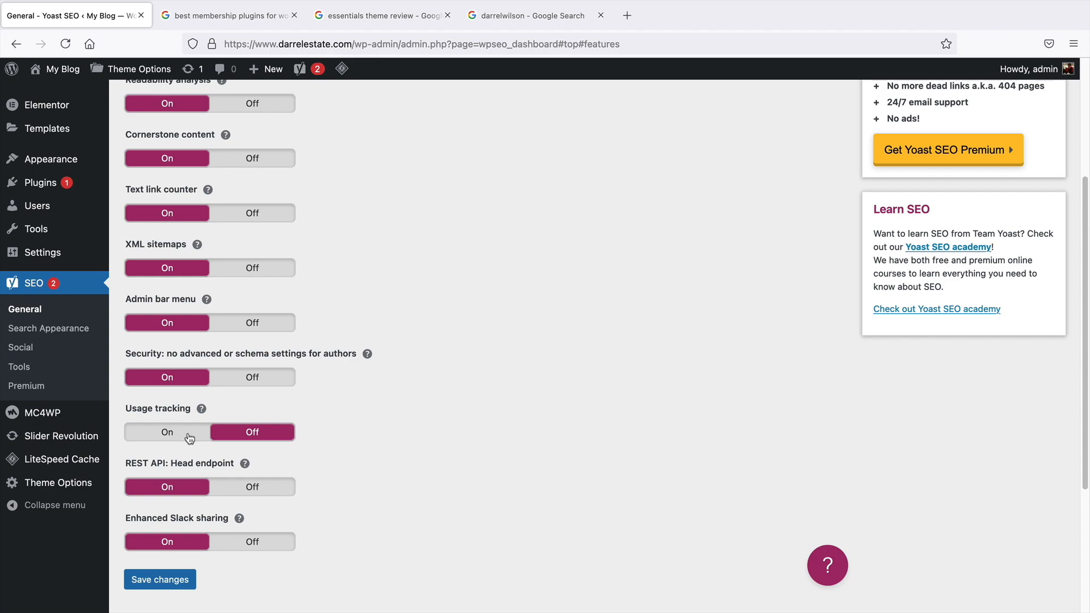
scroll(360, 417, up, 4)
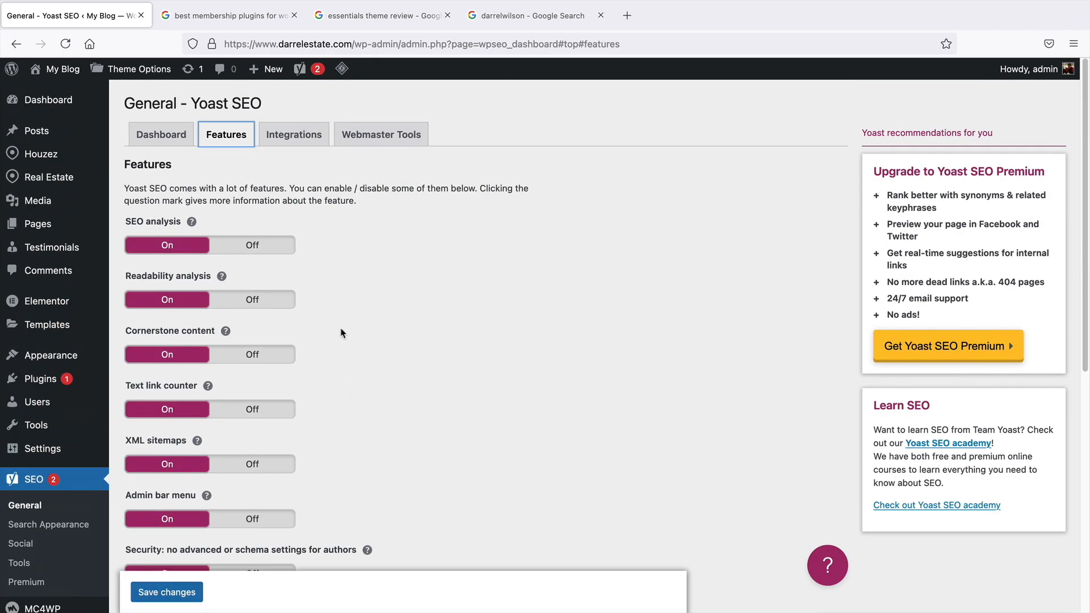
Look at the third-party integrations and open the Webmaster Tools verification settings.
click(287, 140)
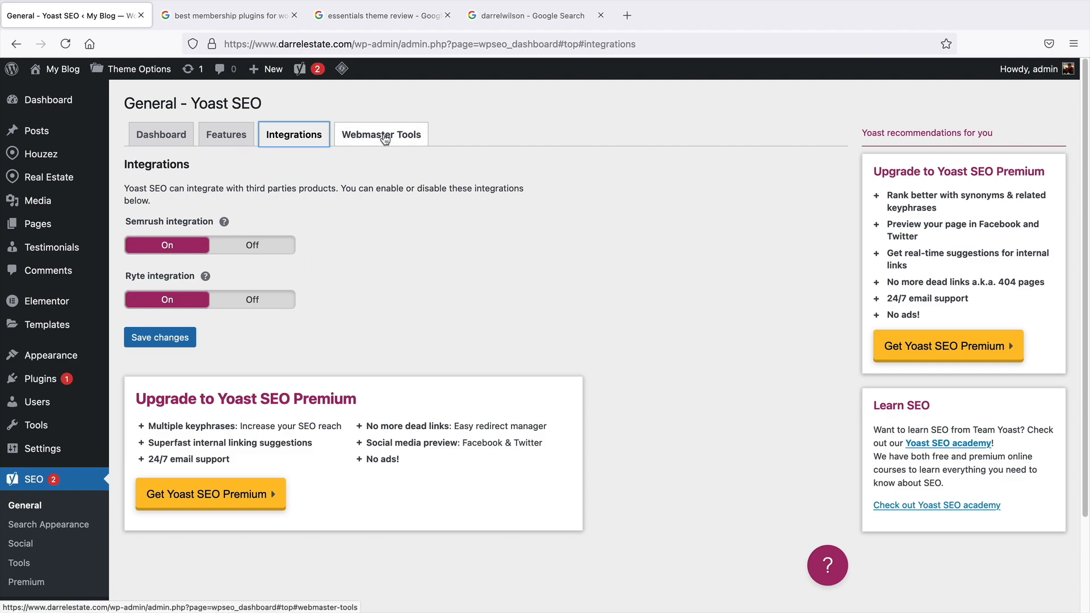
click(384, 138)
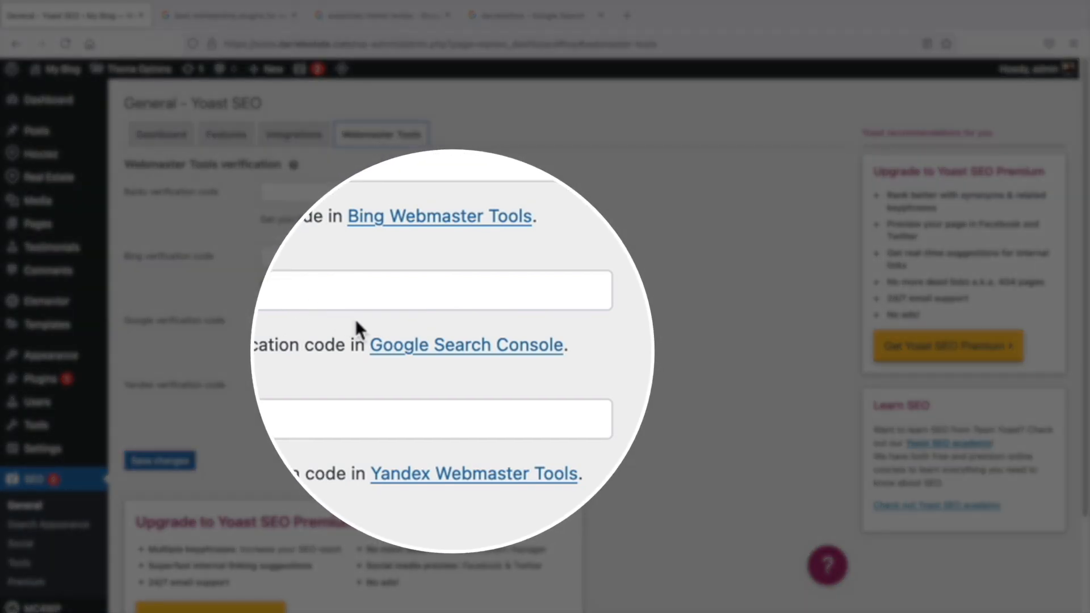
Inspect the site's ownership verification page and the form for adding a property in Google Webmaster Central, then return to Yoast SEO.
click(434, 346)
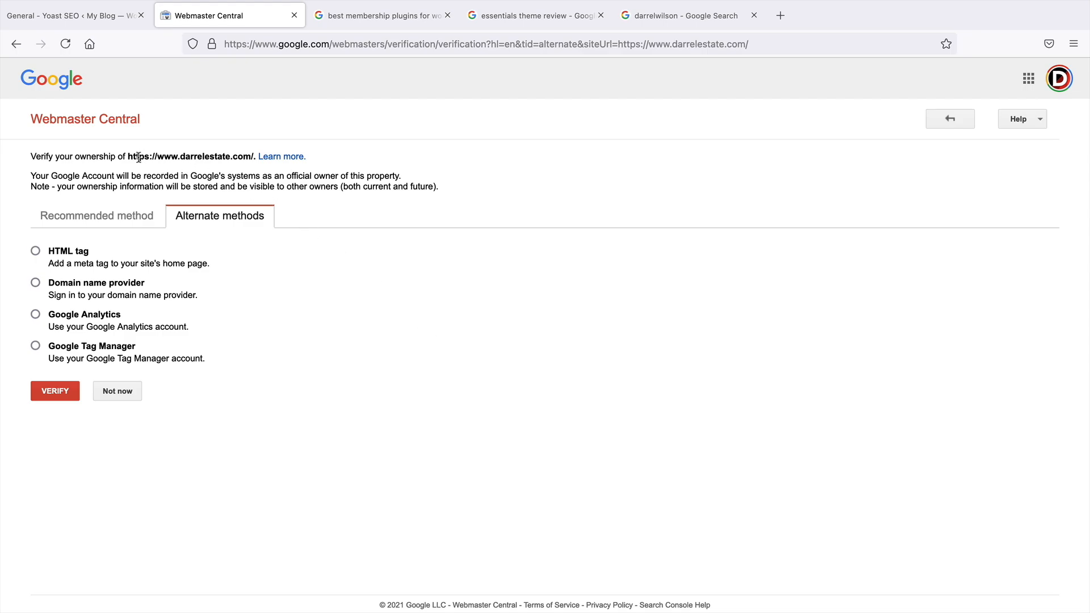
drag(128, 156, 252, 156)
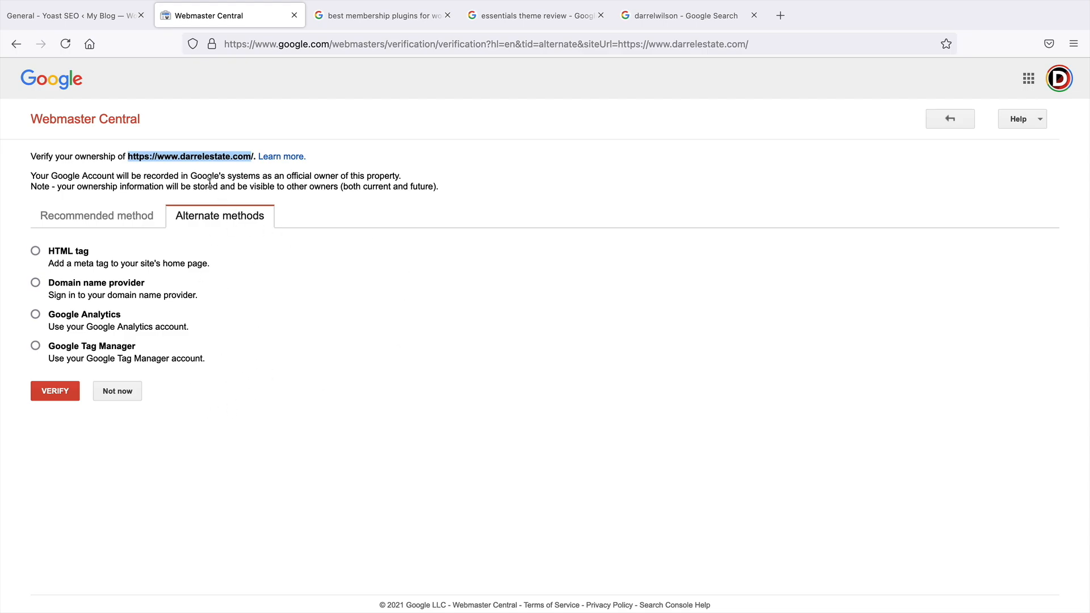
click(174, 157)
drag(128, 157, 254, 157)
click(116, 393)
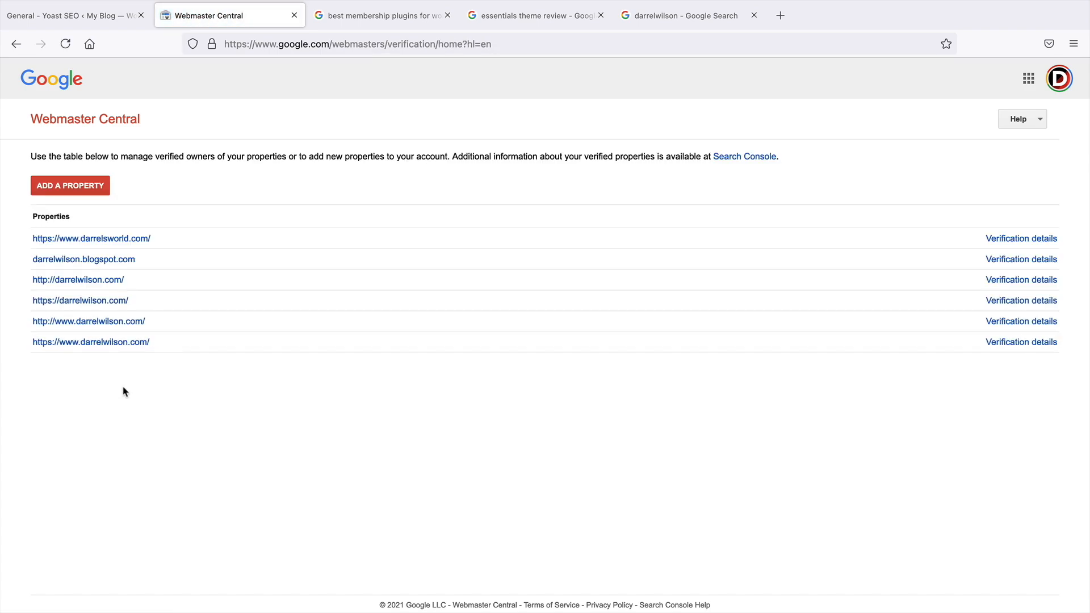
click(93, 187)
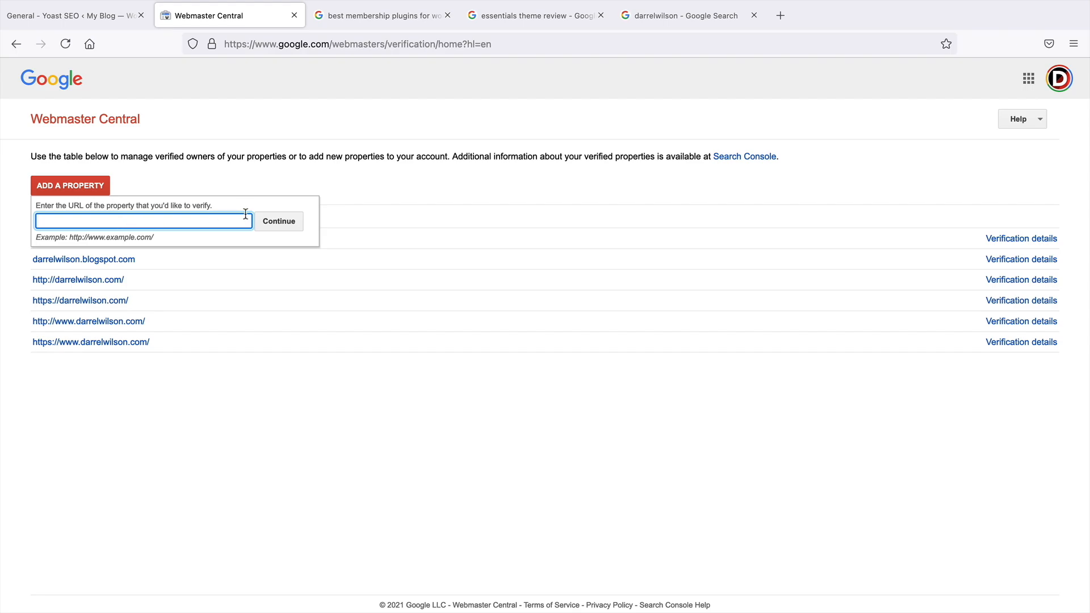
click(236, 180)
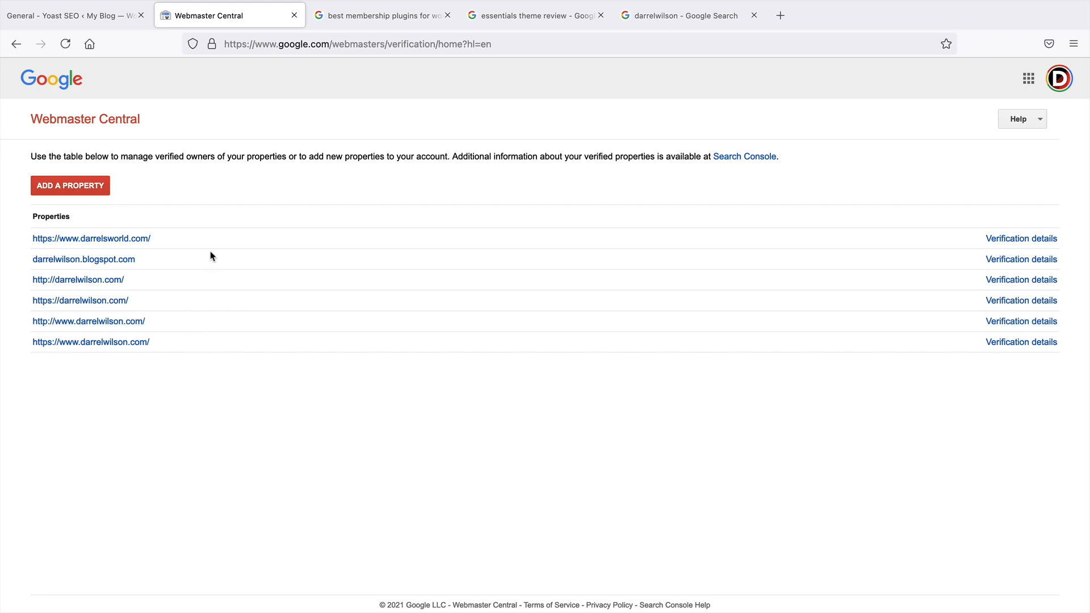
click(116, 17)
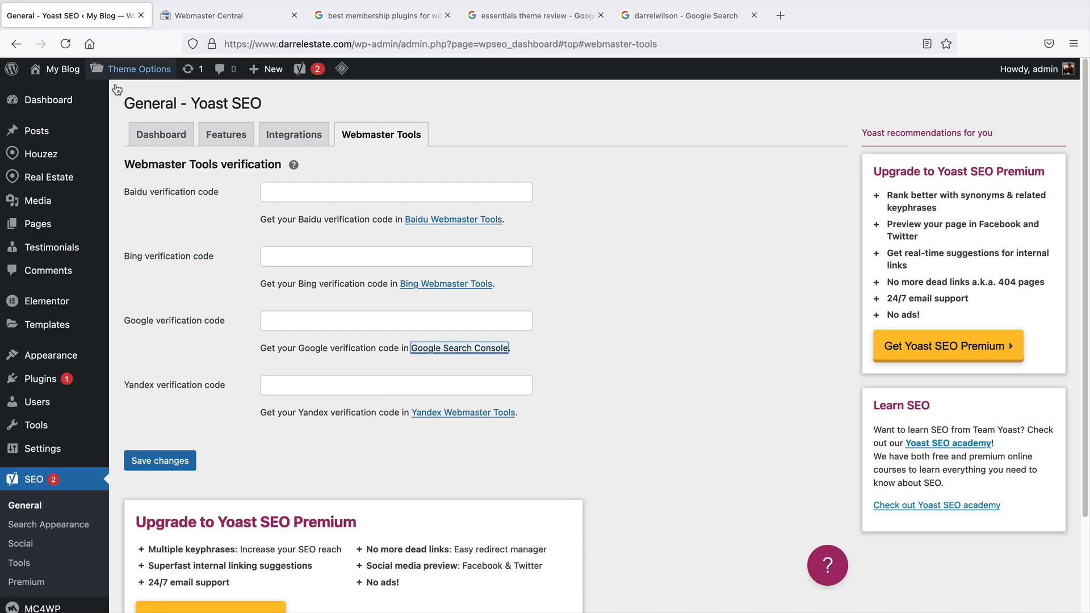
Open the Google ownership verification page from Yoast SEO, select the HTML tag method, and copy its meta tag.
click(455, 349)
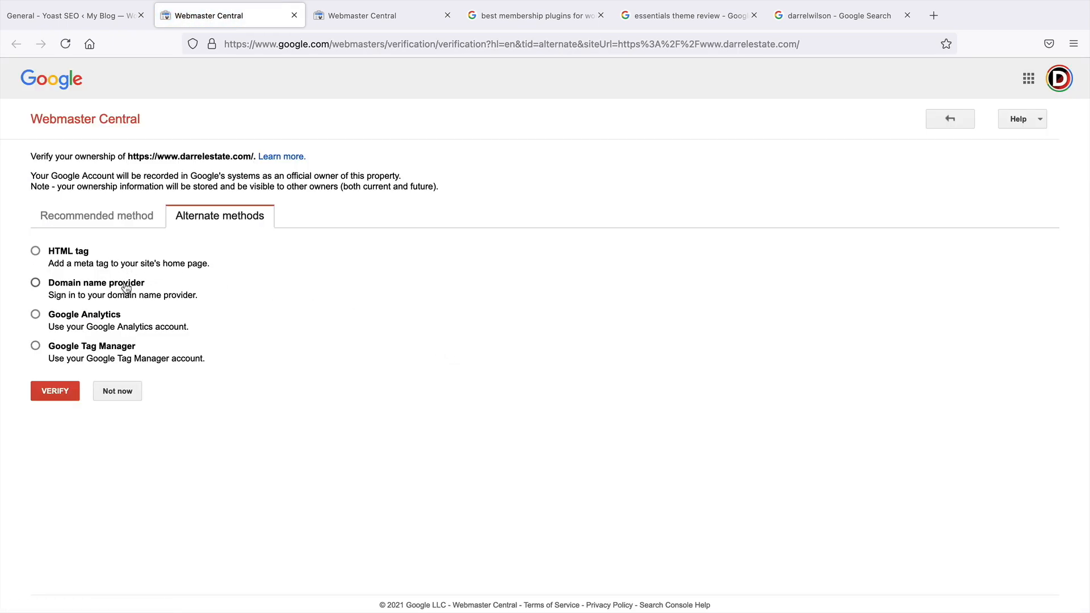
click(35, 252)
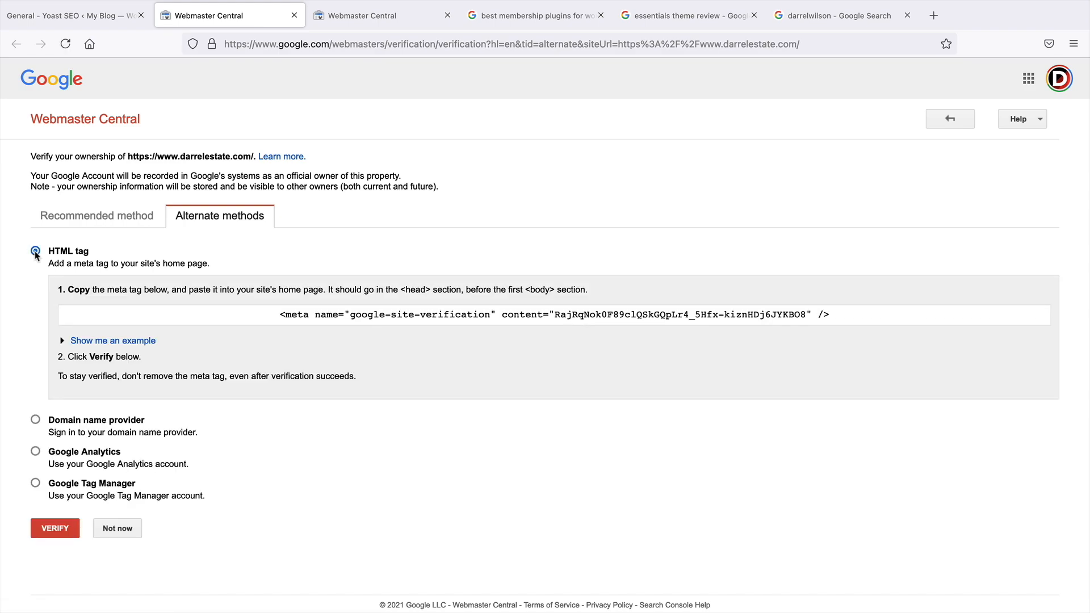
click(312, 314)
right_click(321, 313)
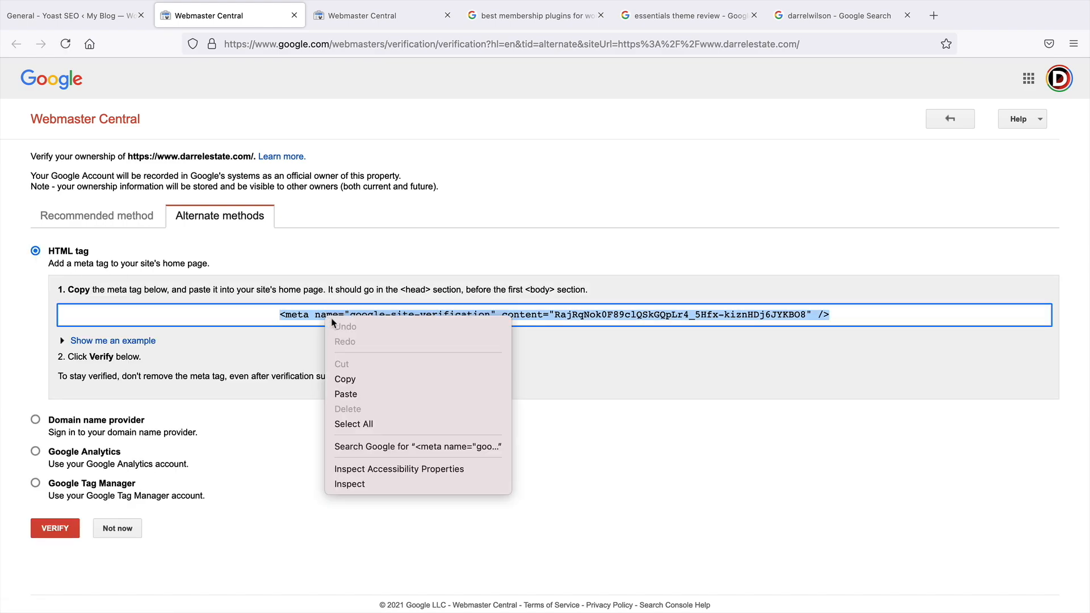
click(353, 376)
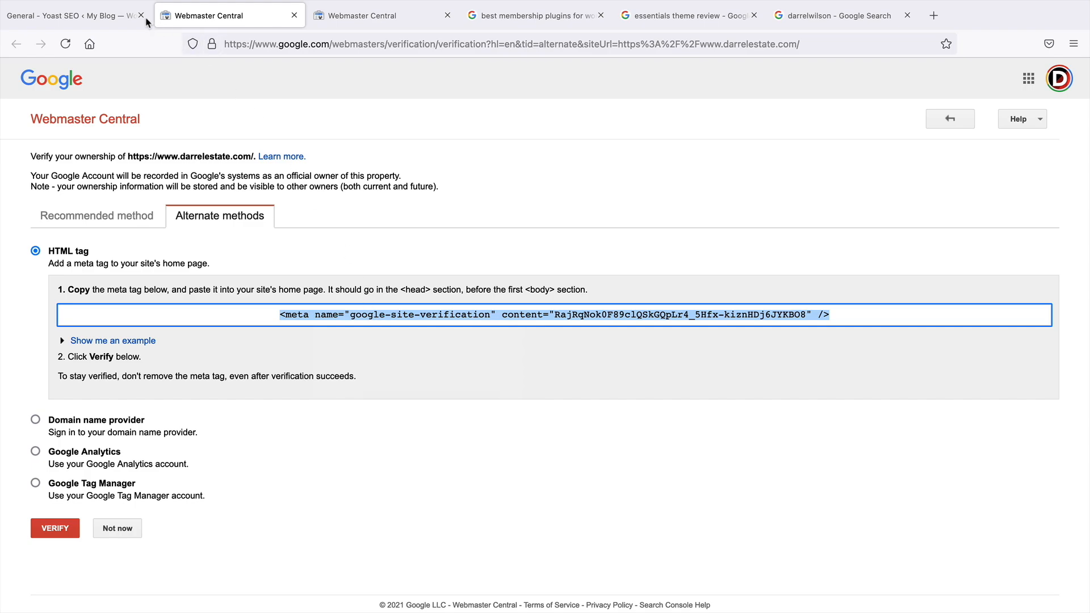
Paste the copied meta tag into the Google verification code field of the Yoast SEO webmaster tools settings.
click(95, 18)
click(310, 320)
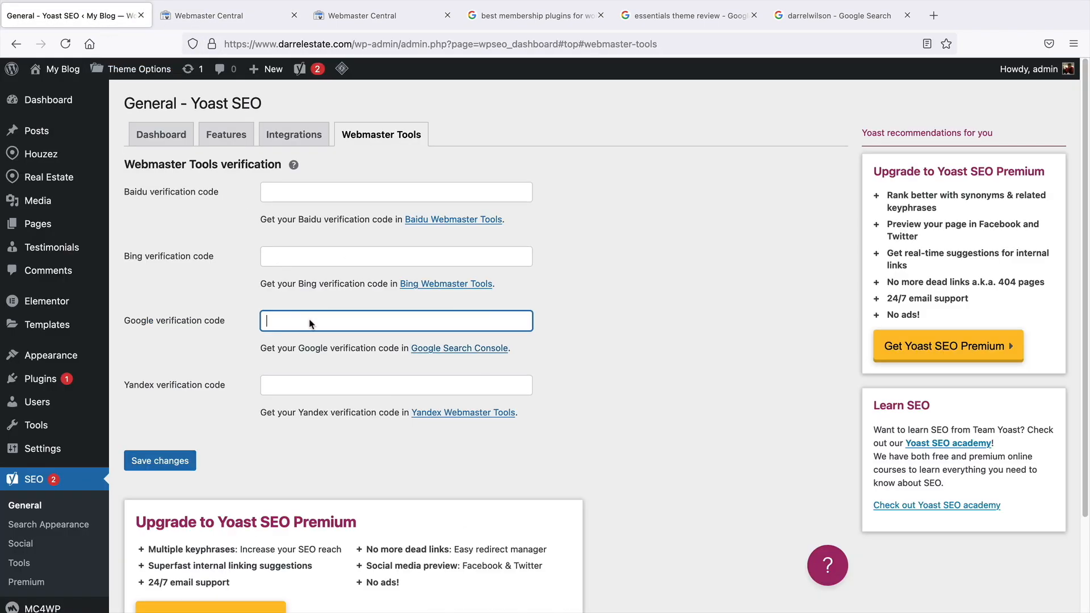
right_click(310, 319)
click(335, 394)
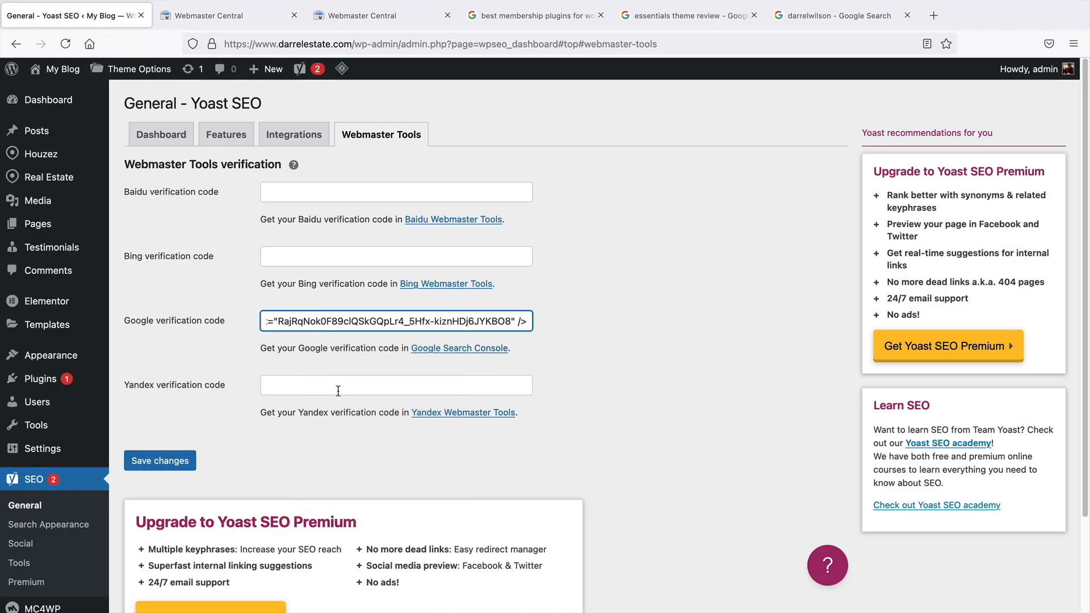
Save the Google verification code in Yoast SEO, and verify the site's ownership in Webmaster Central using the HTML tag method.
click(167, 462)
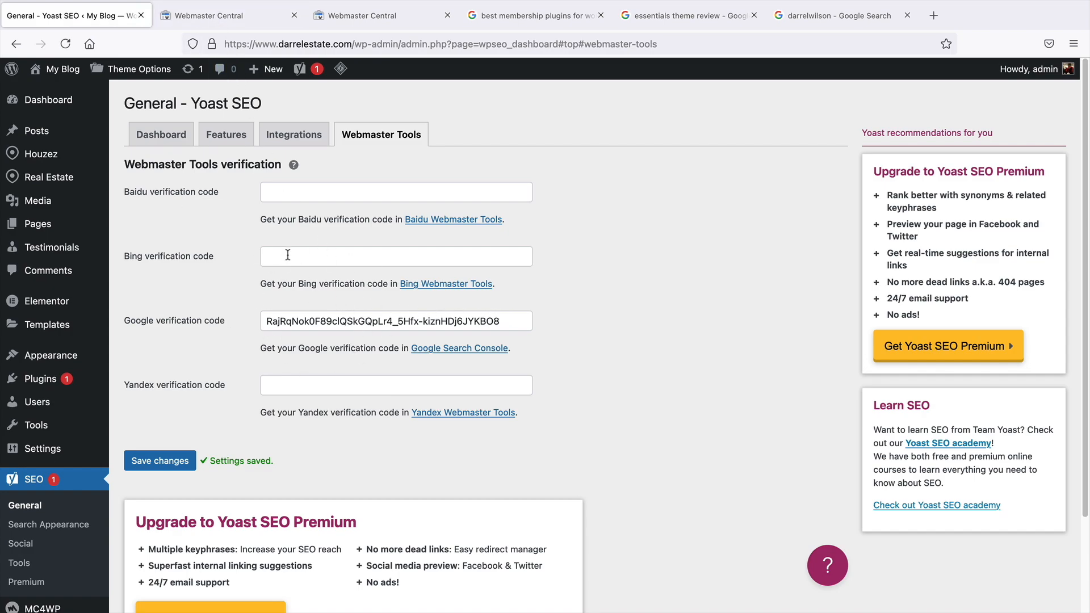
click(233, 22)
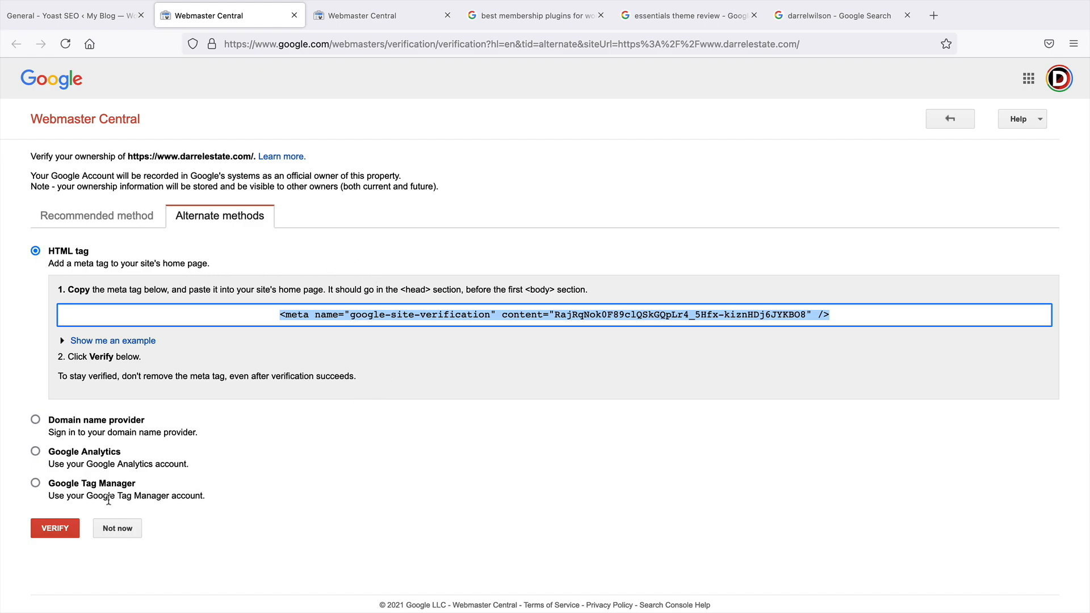
click(49, 531)
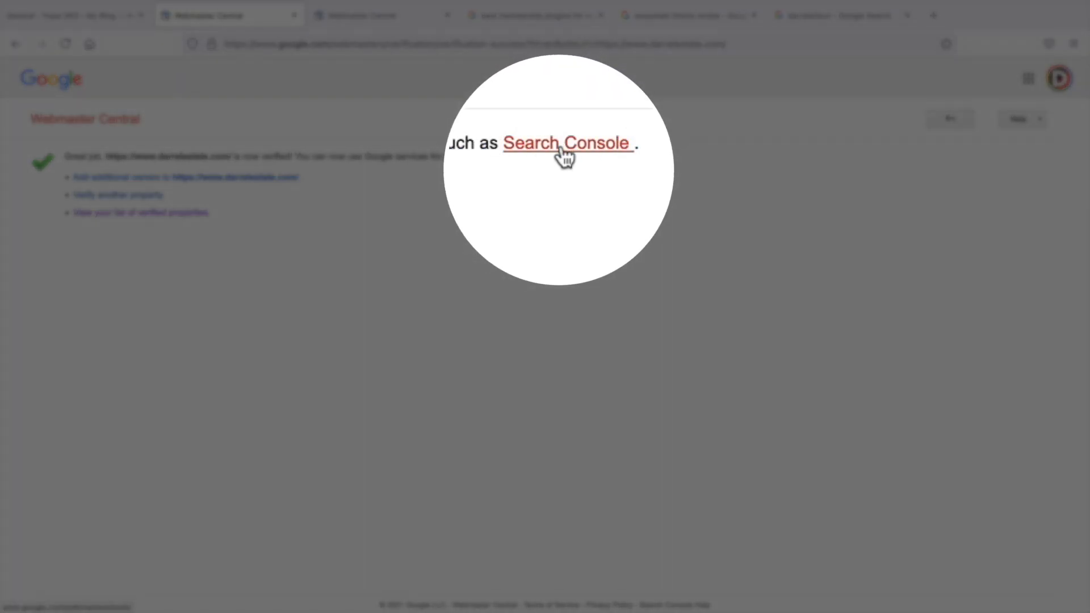
Go to Google Search Console and open the property type selection for adding a new property.
click(550, 155)
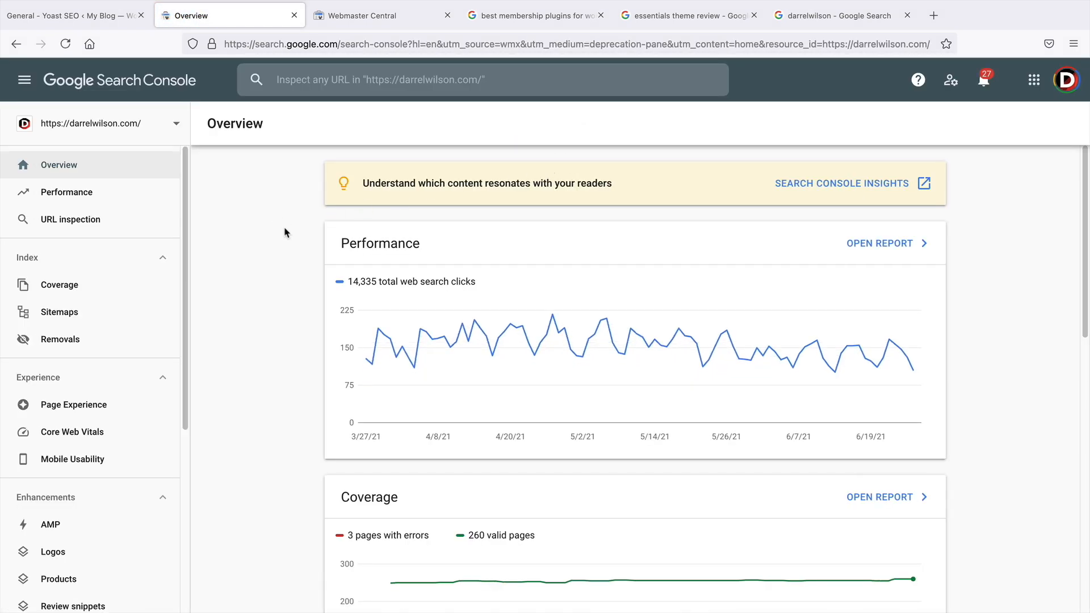
click(174, 126)
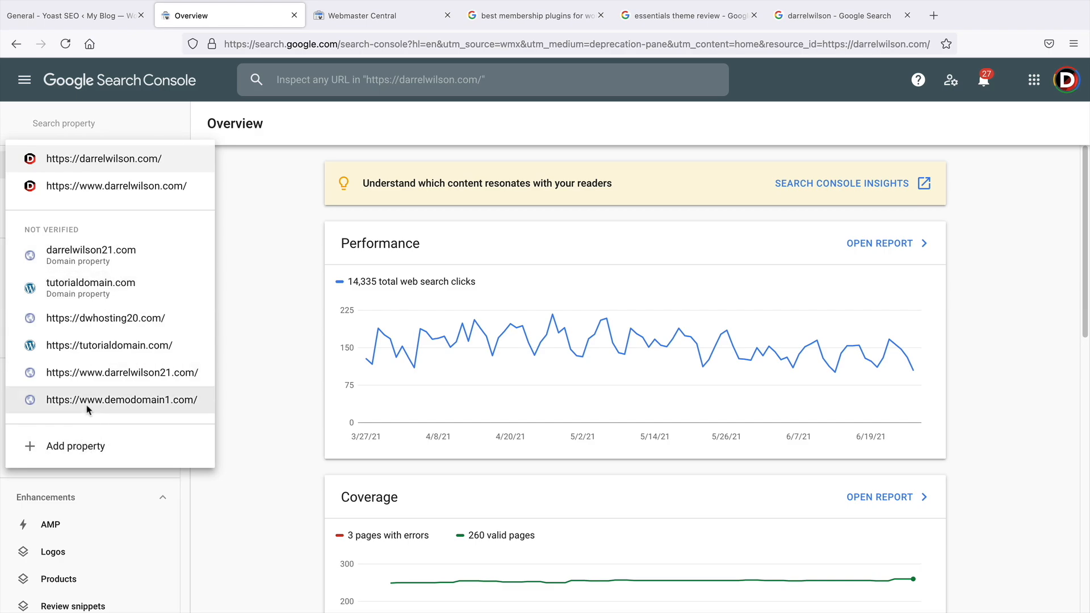
click(75, 448)
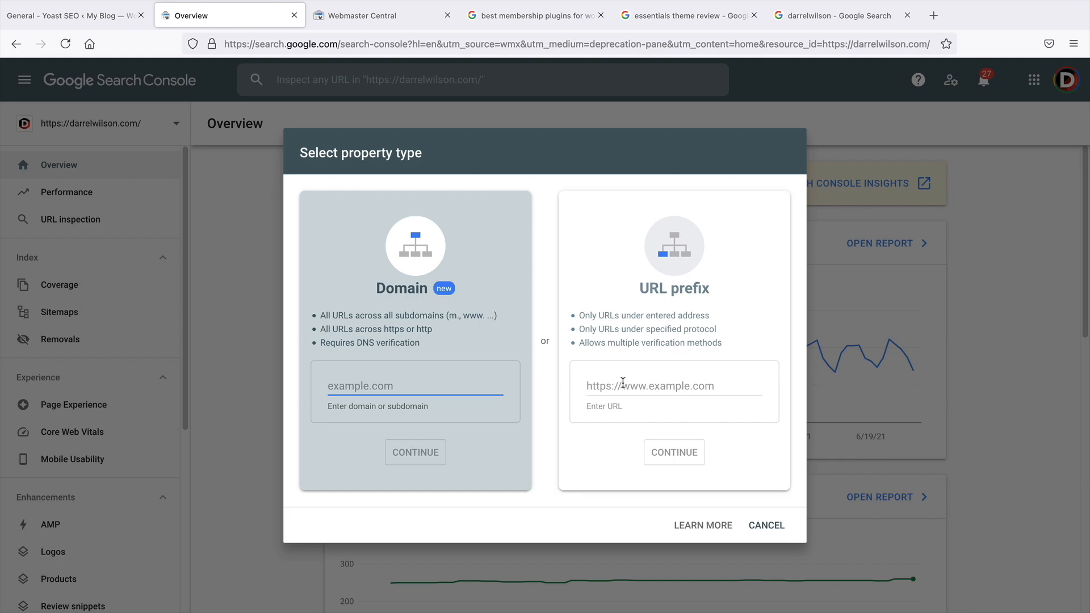
click(117, 16)
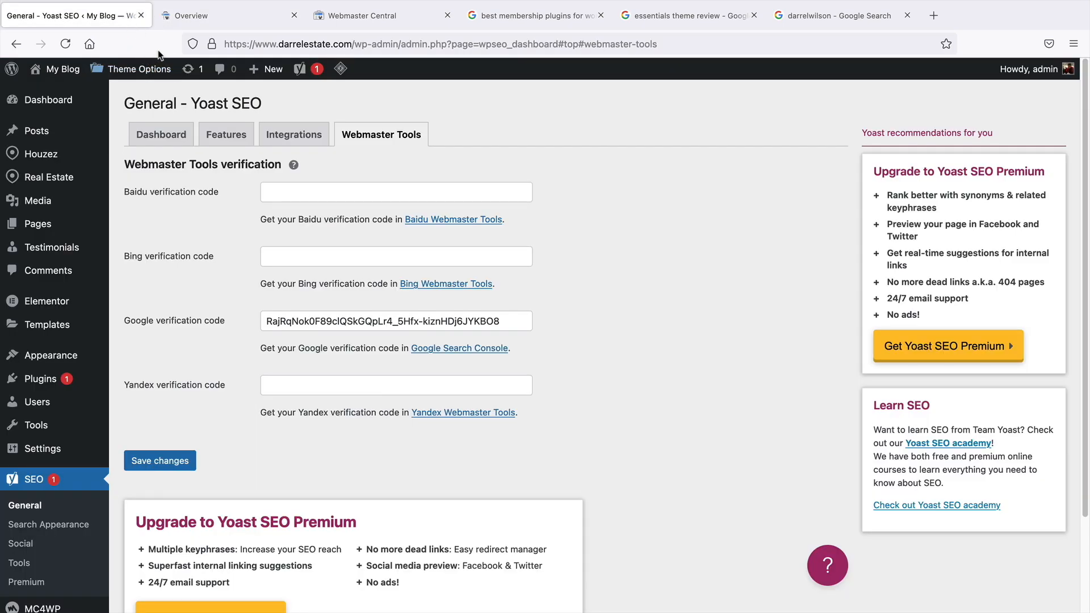
drag(353, 49, 225, 44)
right_click(246, 43)
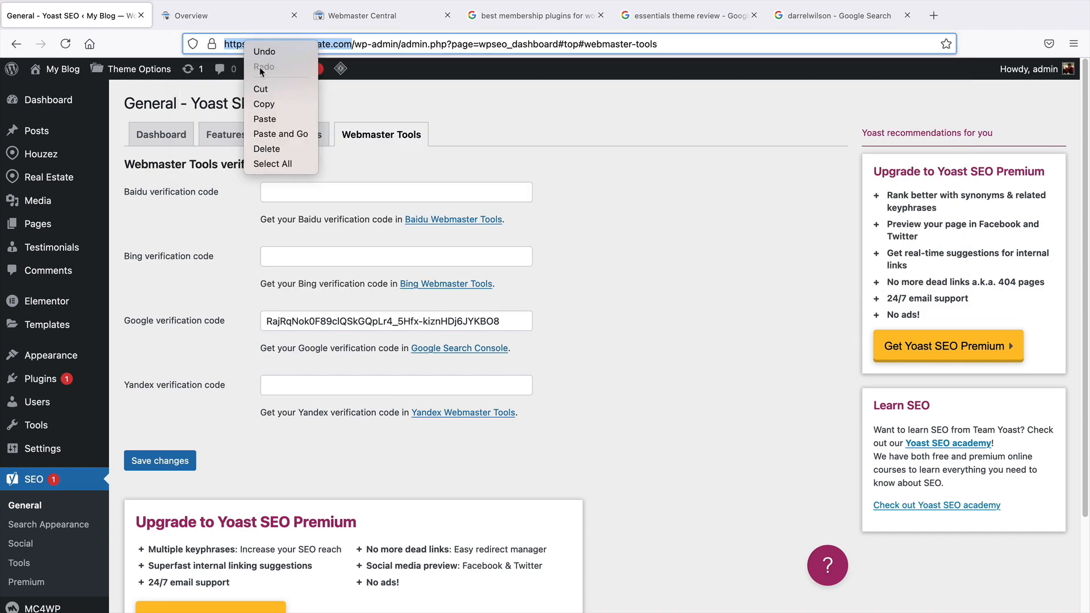
click(263, 106)
click(339, 17)
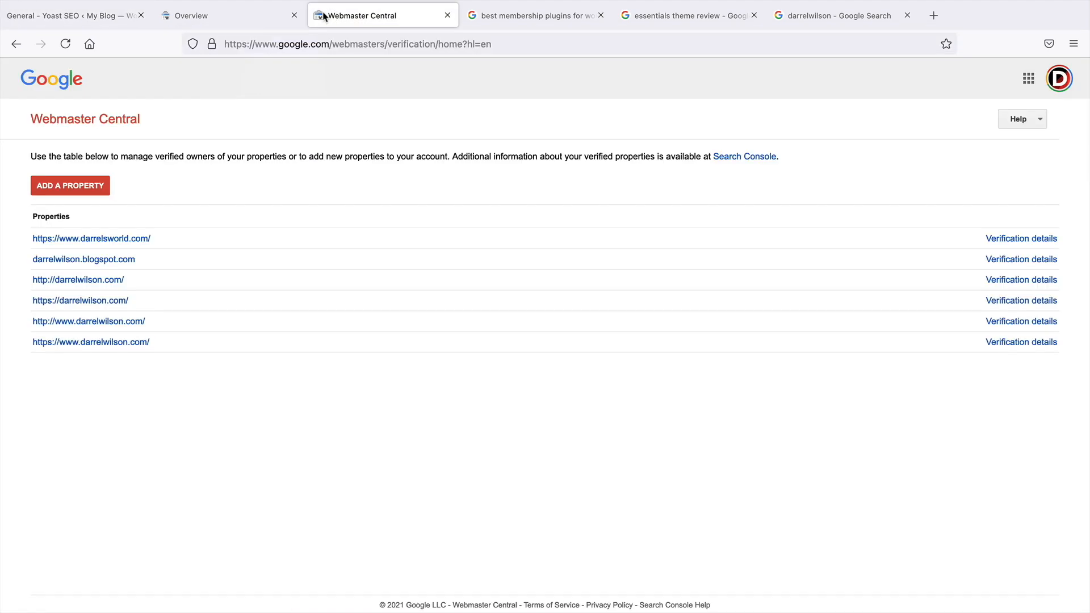
click(242, 22)
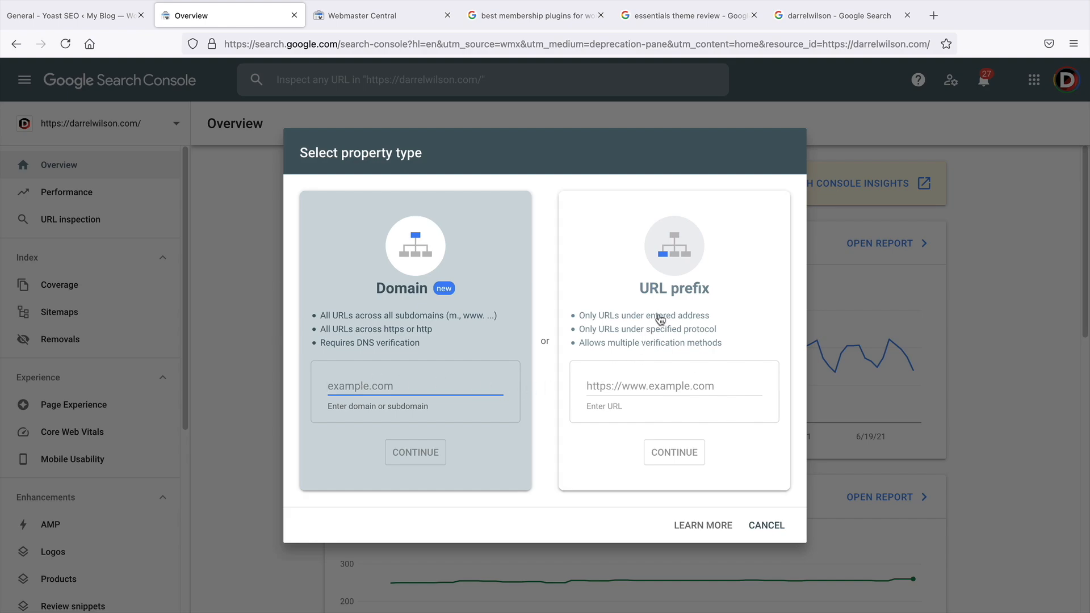
click(602, 388)
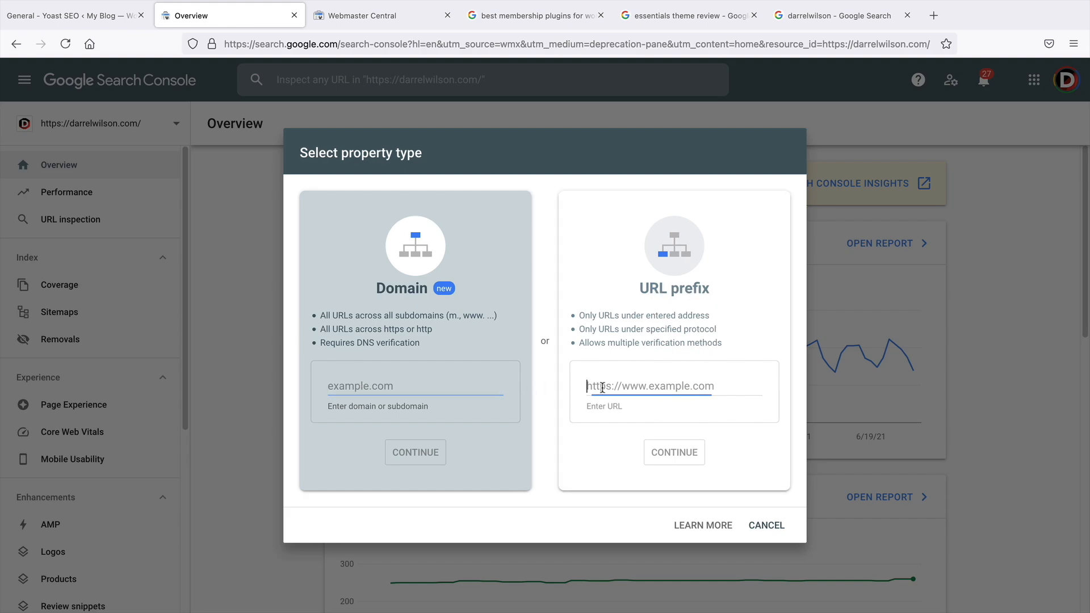
right_click(604, 388)
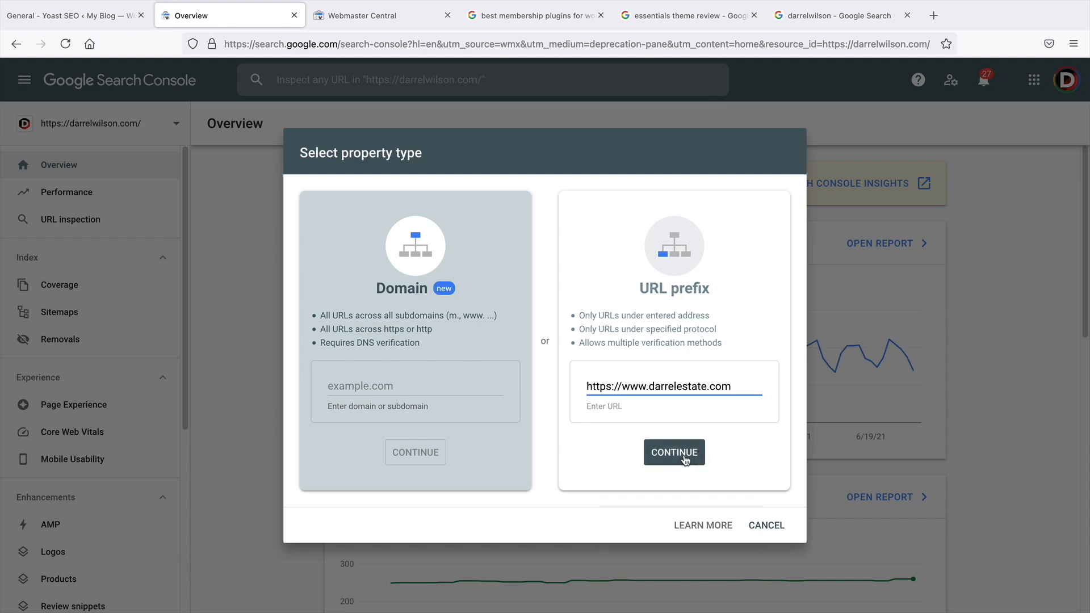
click(675, 453)
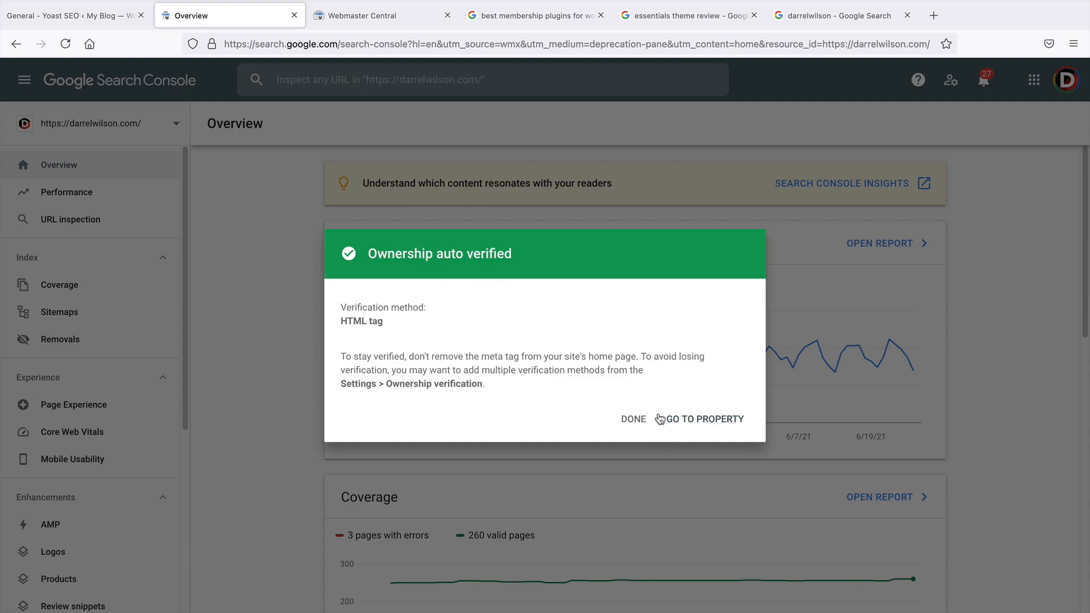
Go to the newly added darrelestate.com property and look through its overview page.
click(694, 420)
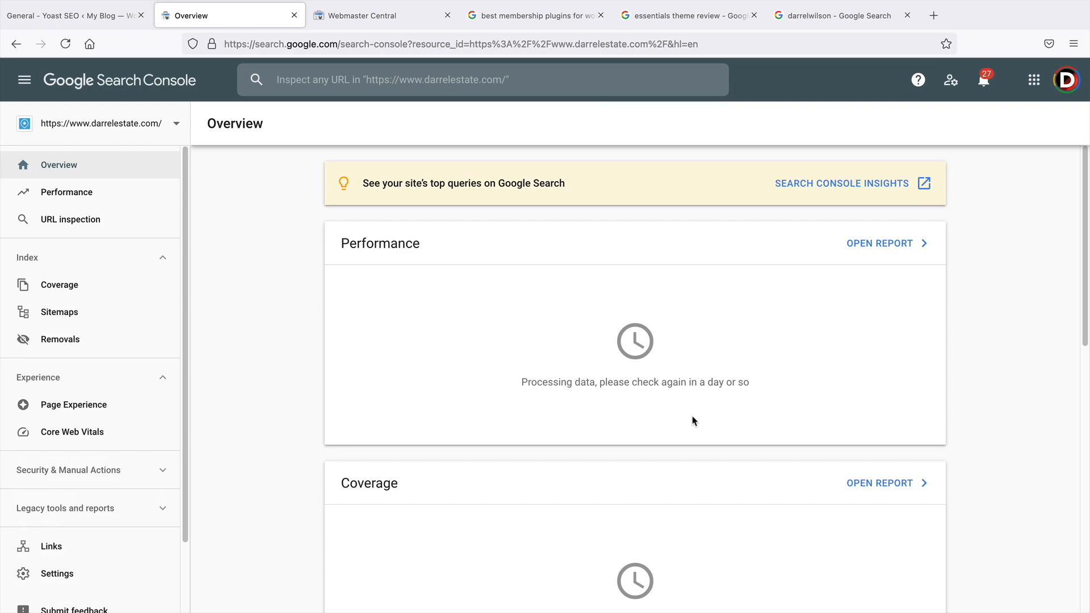
scroll(693, 420, down, 2)
drag(542, 347, 764, 356)
scroll(761, 353, down, 3)
scroll(761, 352, up, 4)
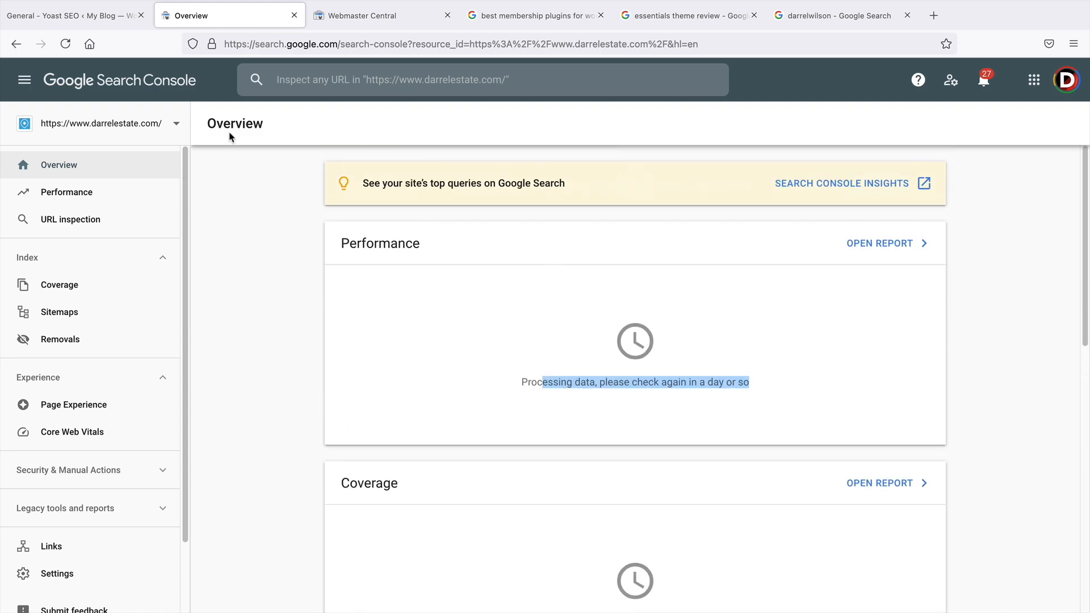
click(153, 123)
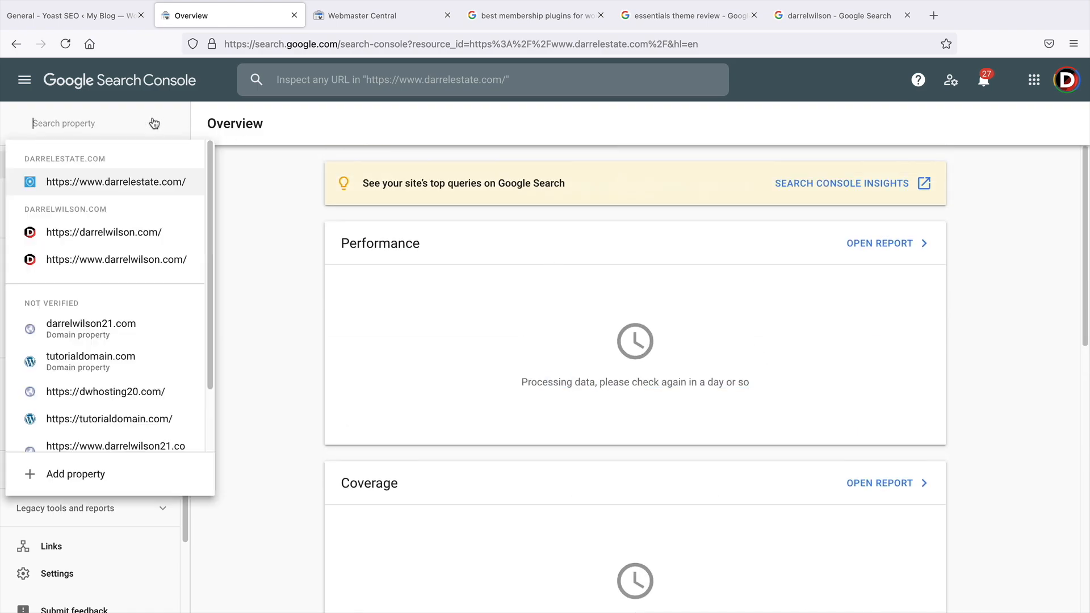
click(123, 234)
scroll(437, 363, down, 1)
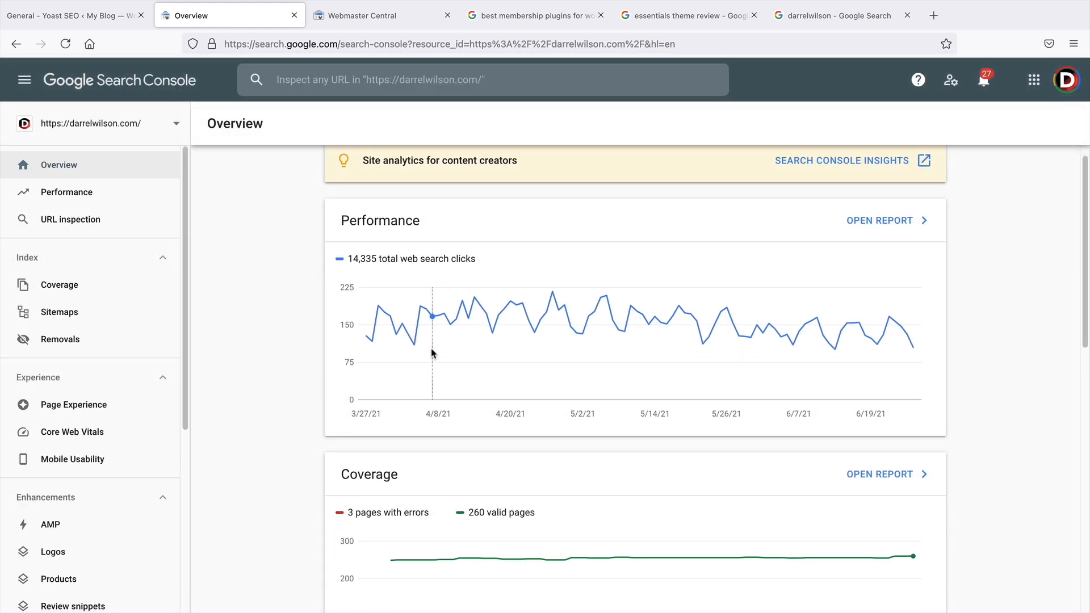
scroll(431, 353, down, 2)
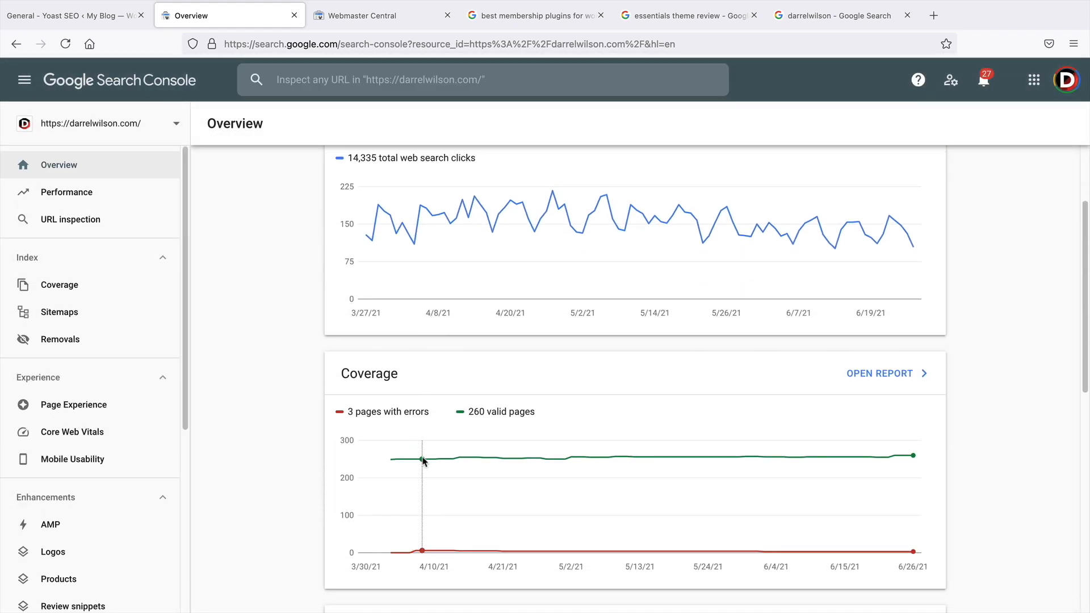
scroll(521, 437, down, 2)
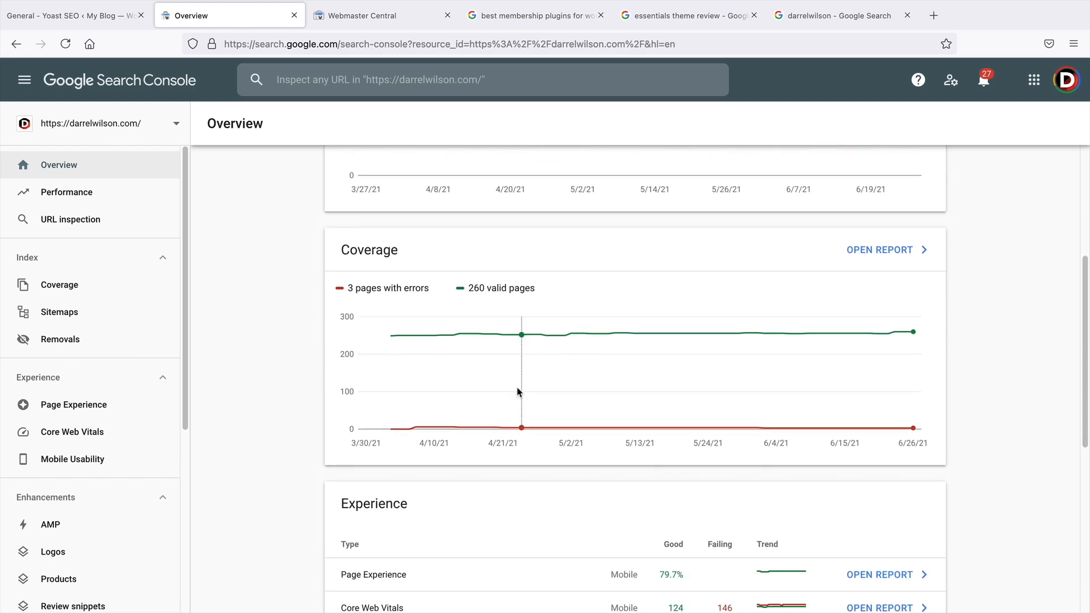
scroll(517, 391, down, 1)
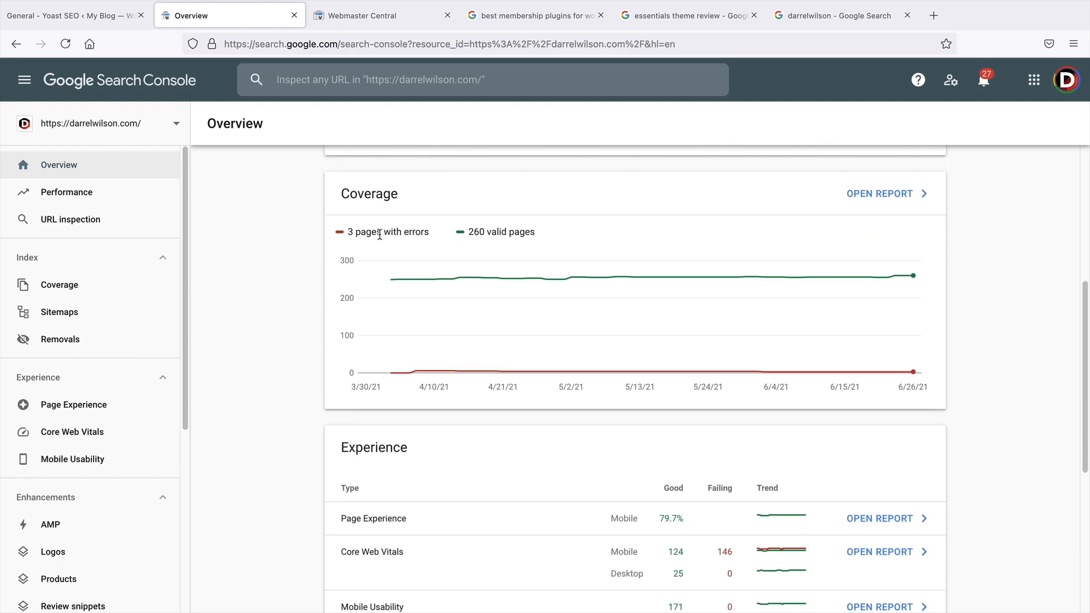
scroll(291, 335, down, 3)
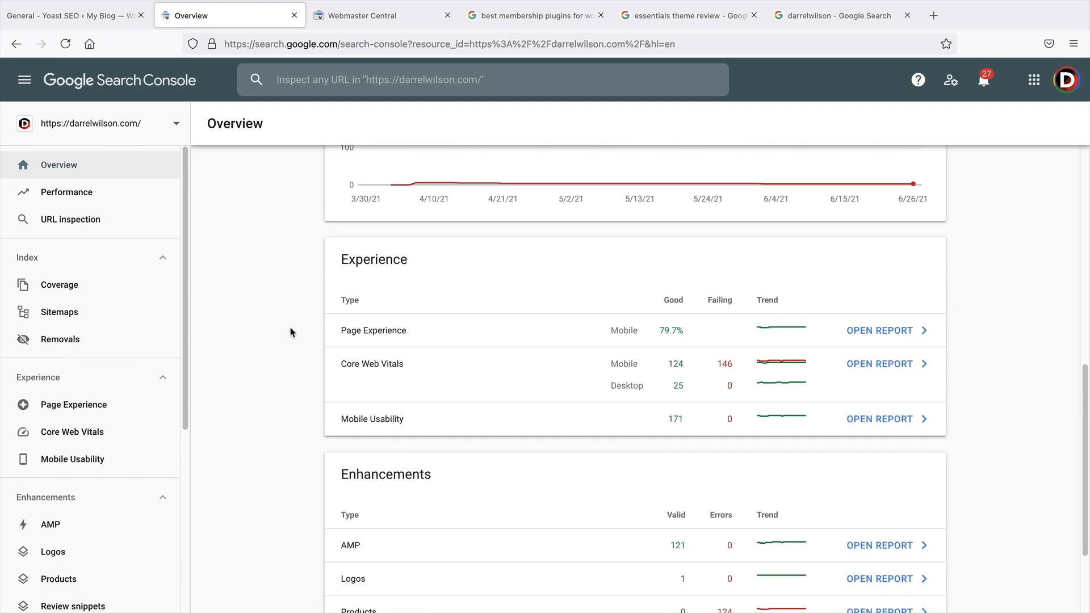
scroll(296, 329, down, 1)
scroll(300, 326, down, 1)
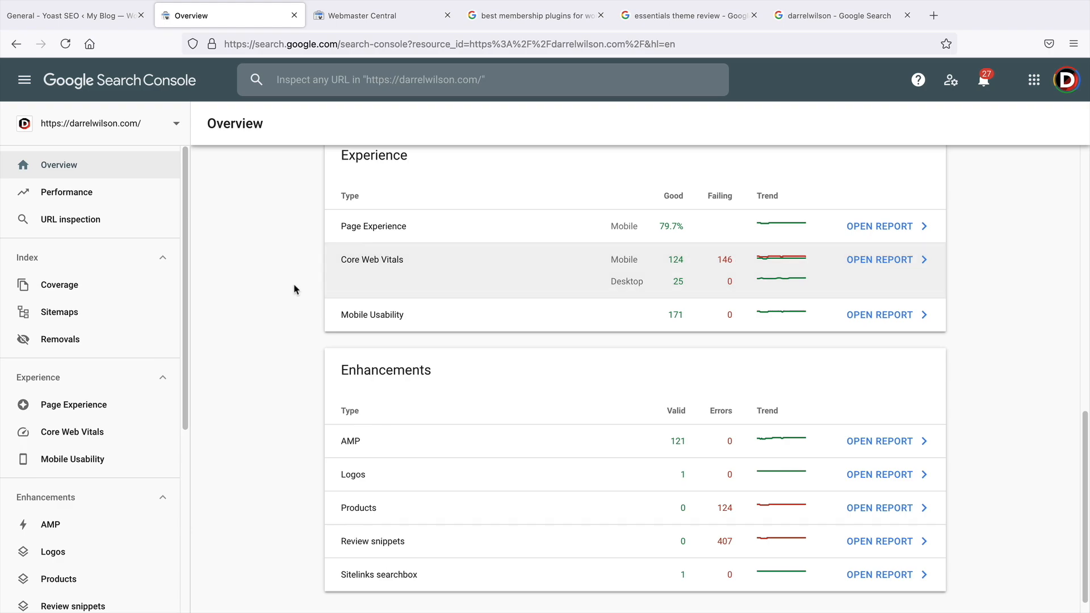
scroll(288, 296, down, 1)
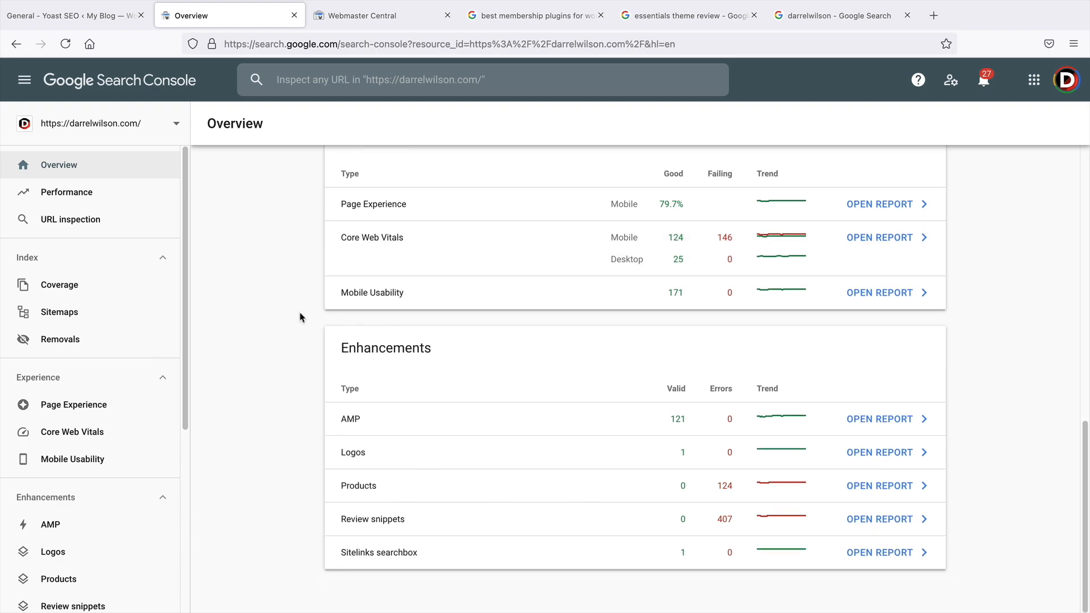
scroll(301, 316, up, 3)
scroll(302, 317, down, 3)
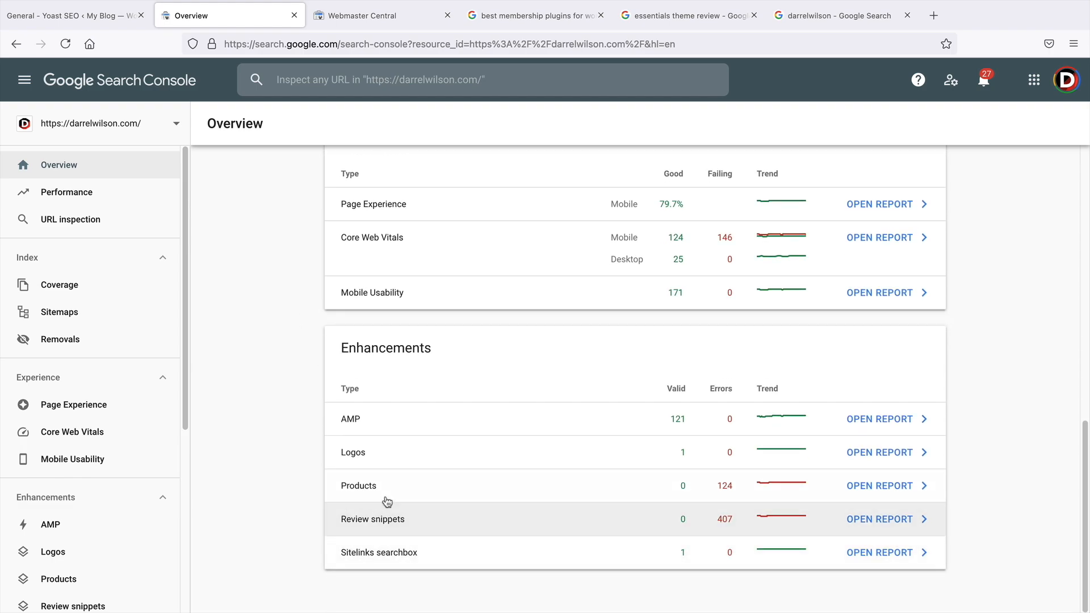
scroll(285, 467, up, 15)
scroll(286, 466, up, 10)
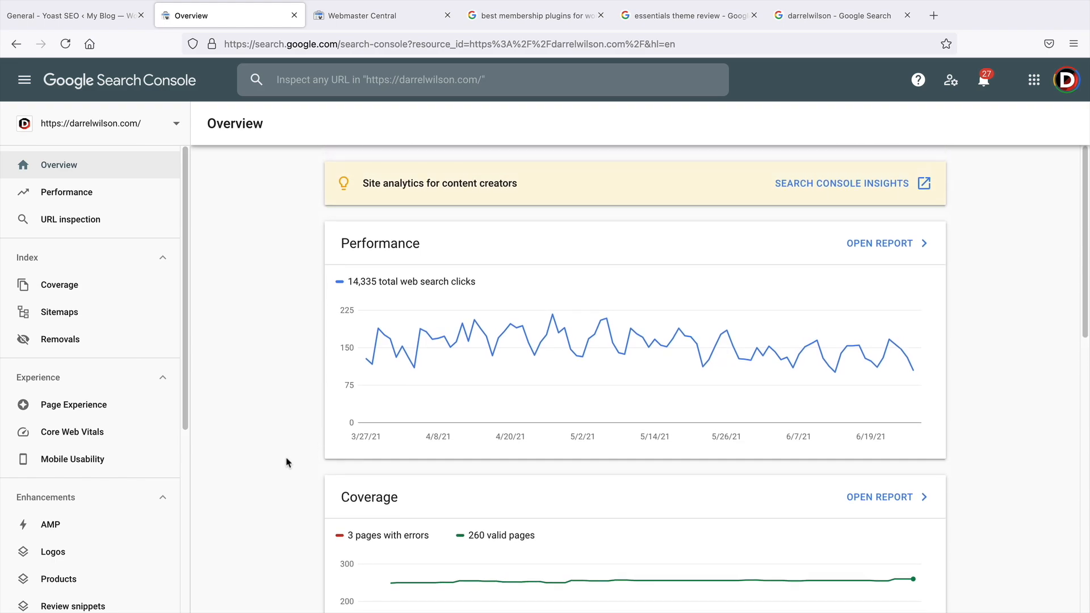
click(103, 19)
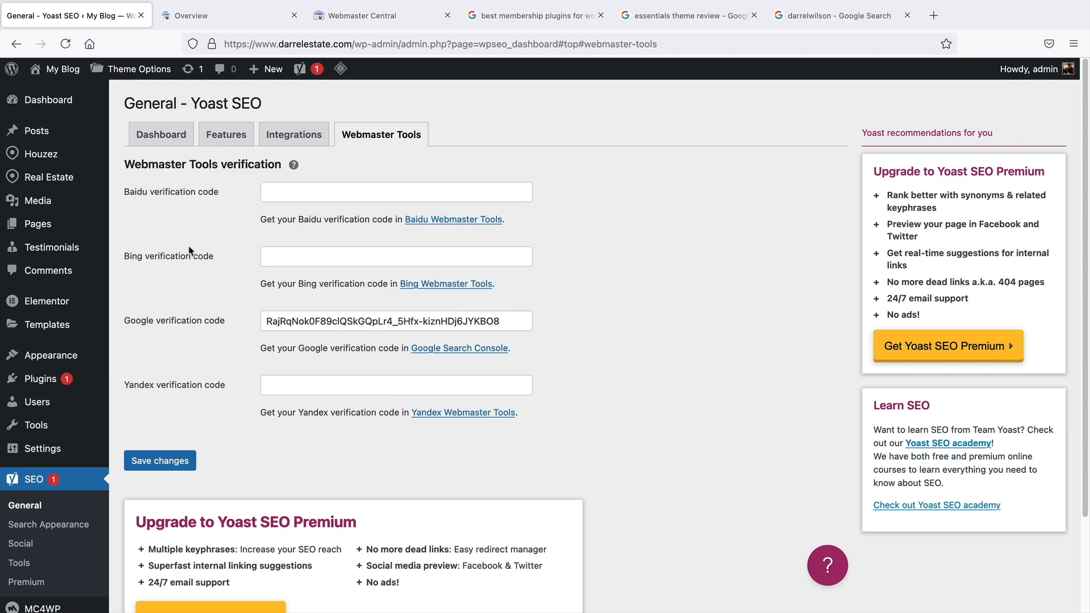
drag(219, 163, 124, 164)
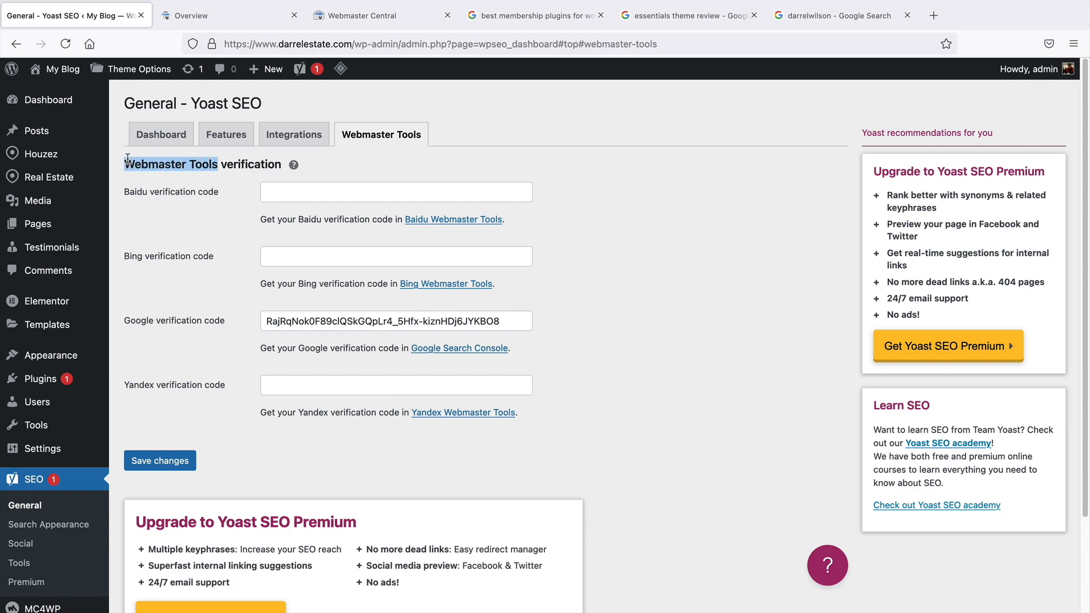
click(173, 216)
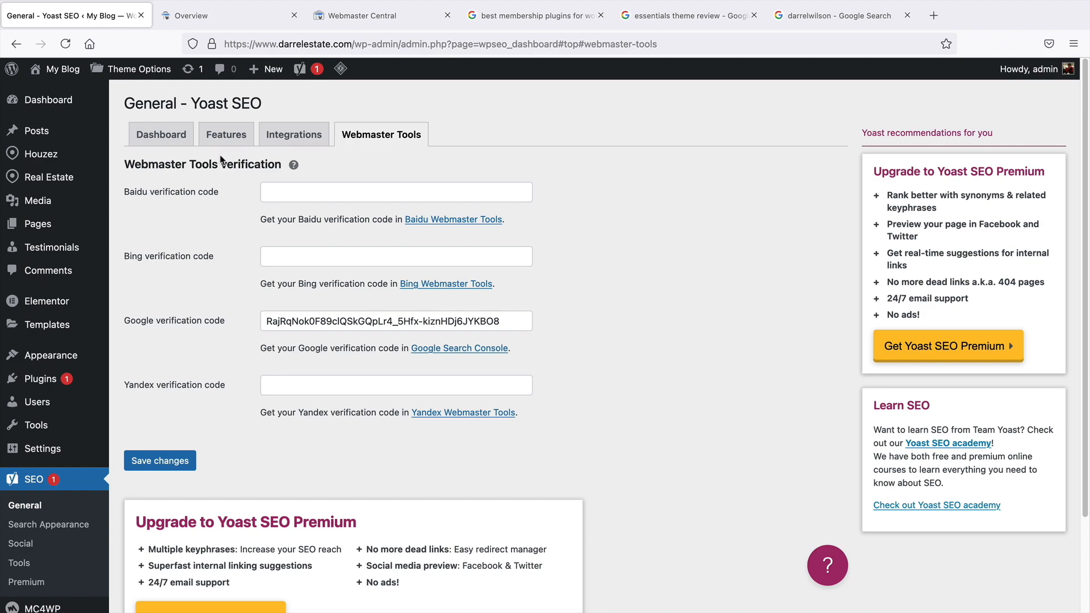
click(226, 17)
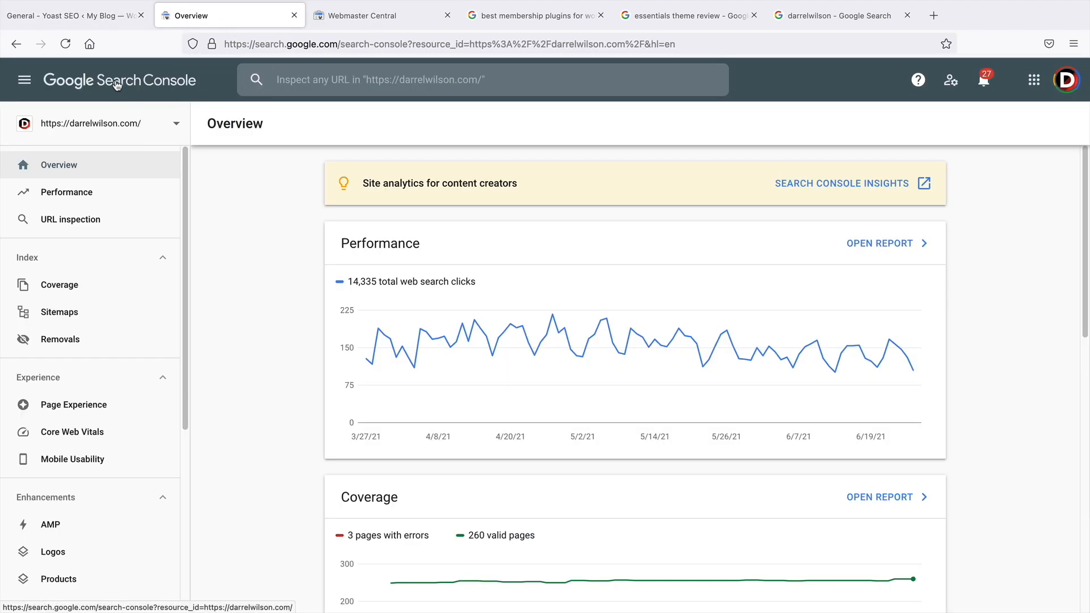
Return to Yoast SEO and open the site's XML sitemap through the XML sitemaps help in the feature settings.
click(101, 15)
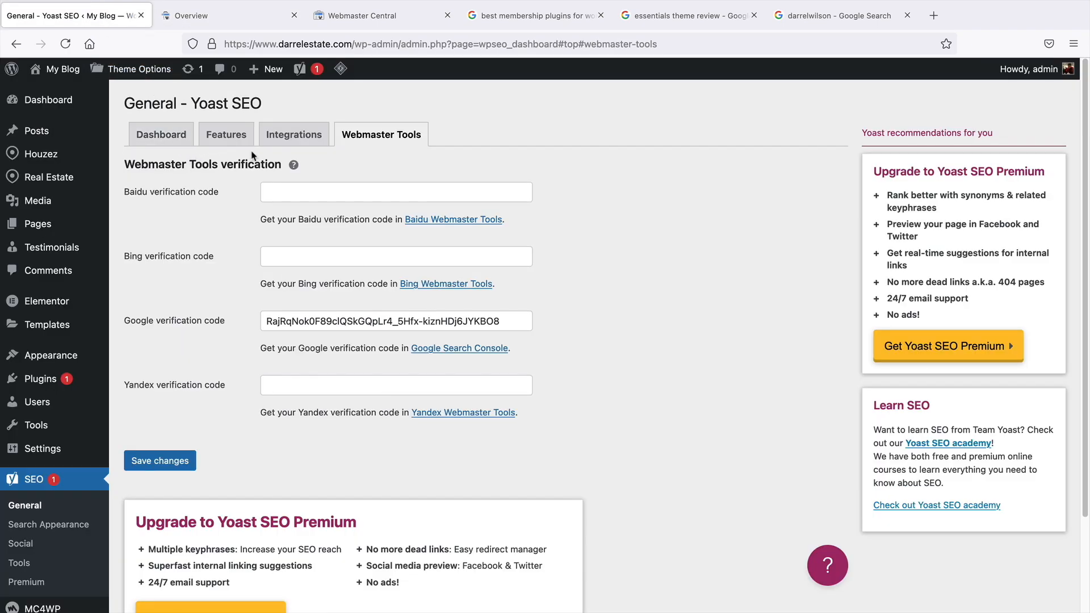
click(222, 138)
scroll(181, 256, down, 2)
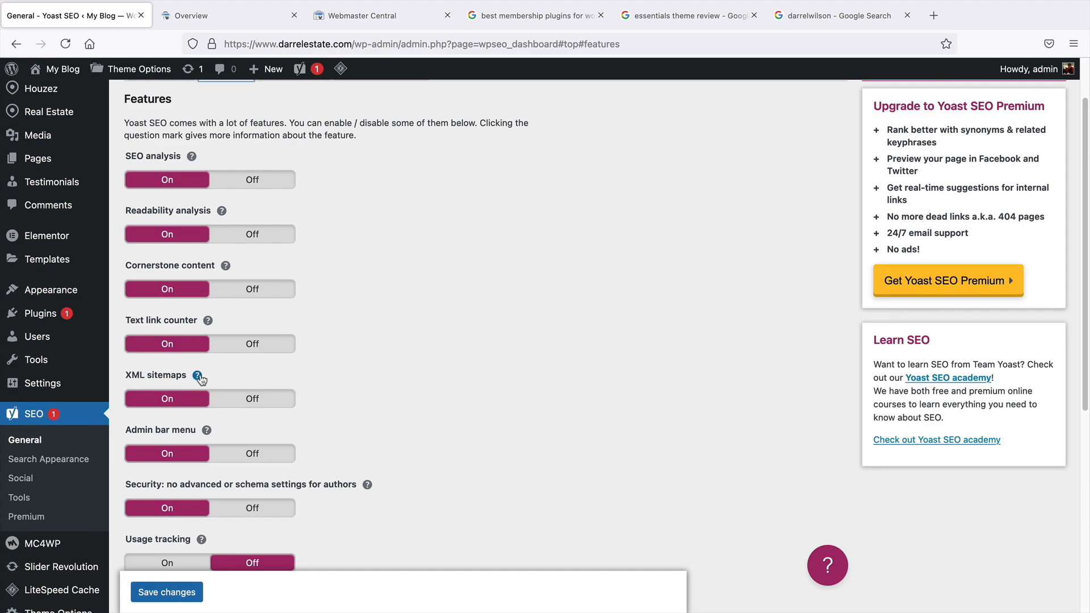
click(198, 377)
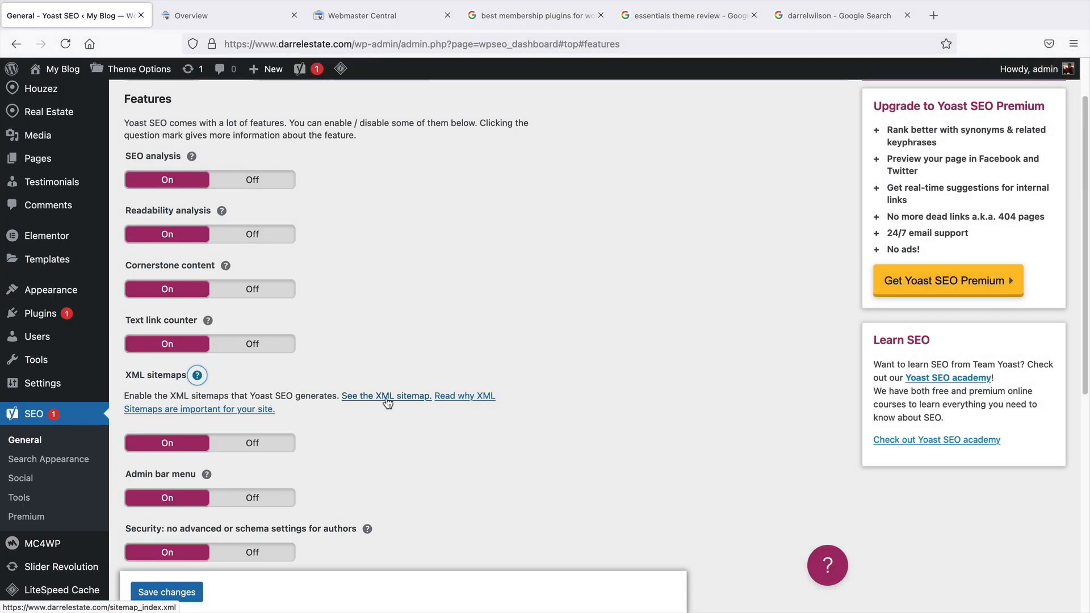
click(554, 391)
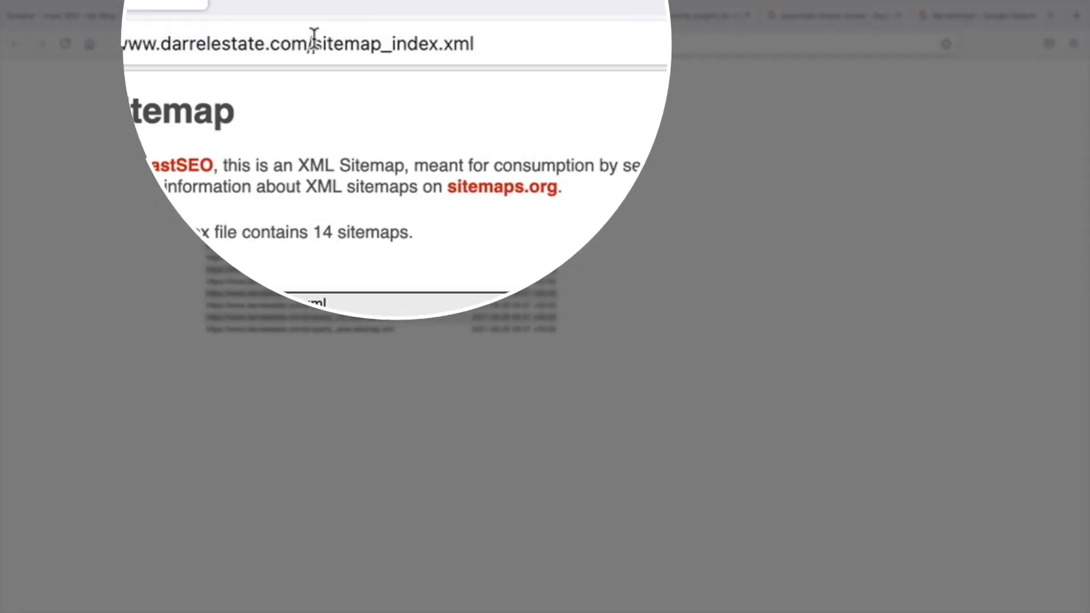
Copy the sitemap_index.xml part of the sitemap page's address.
drag(355, 42, 468, 42)
right_click(398, 38)
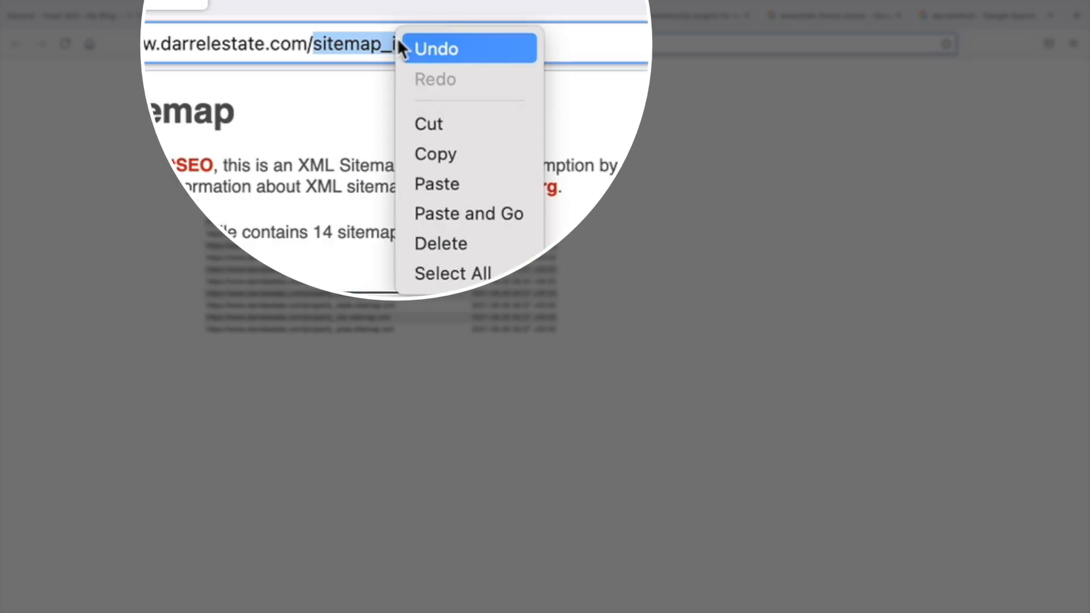
click(446, 157)
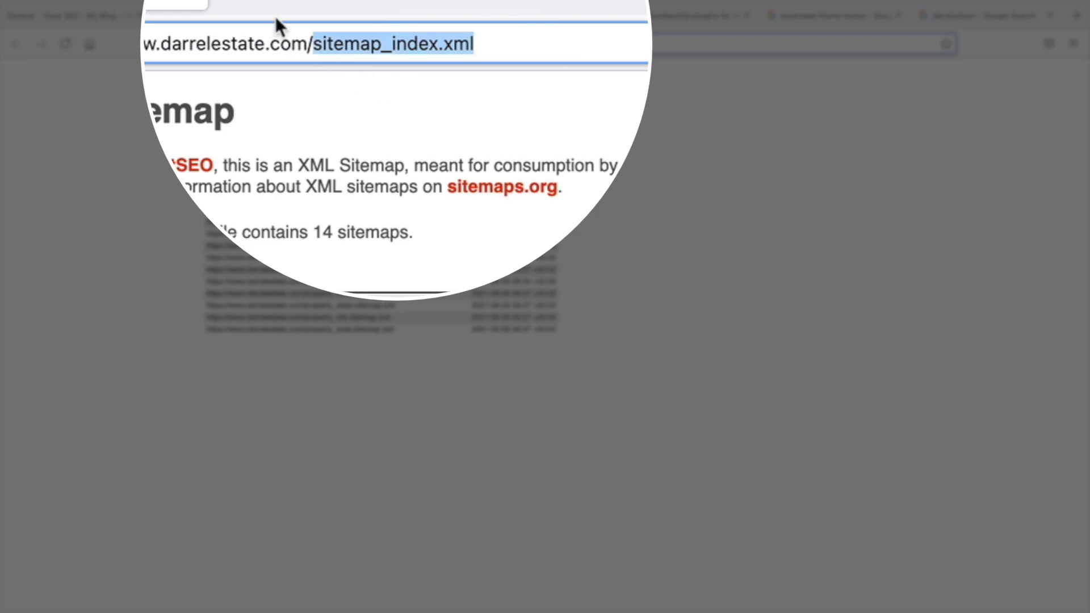
click(336, 20)
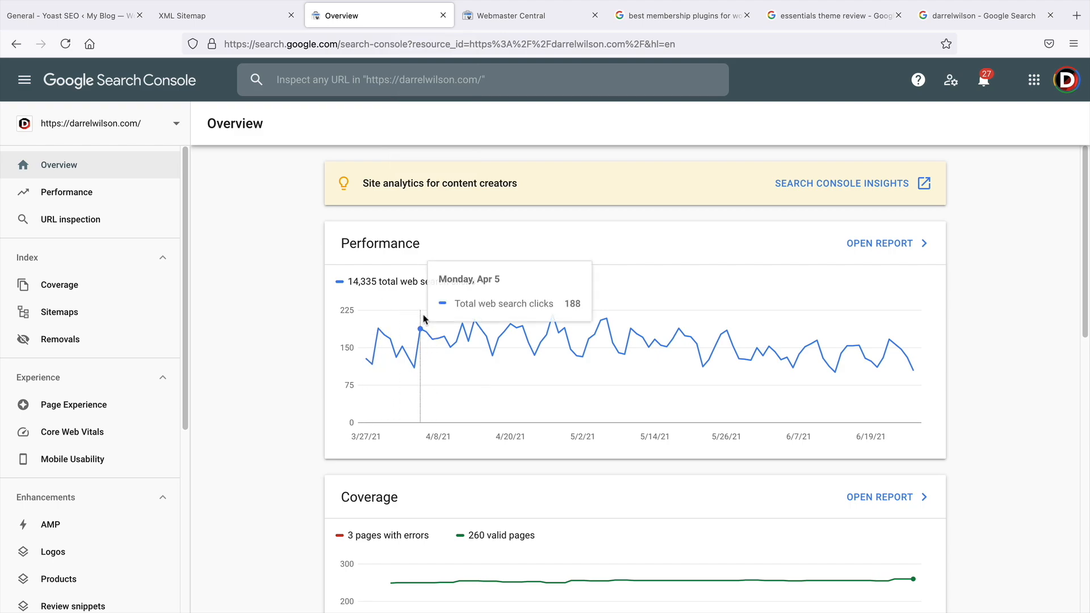
click(142, 132)
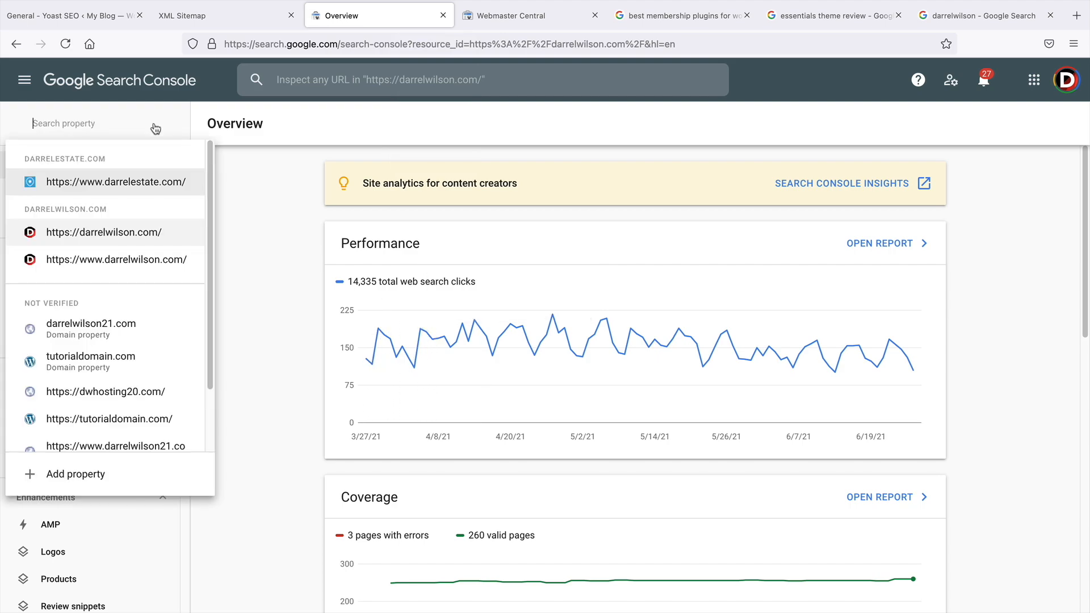
click(149, 185)
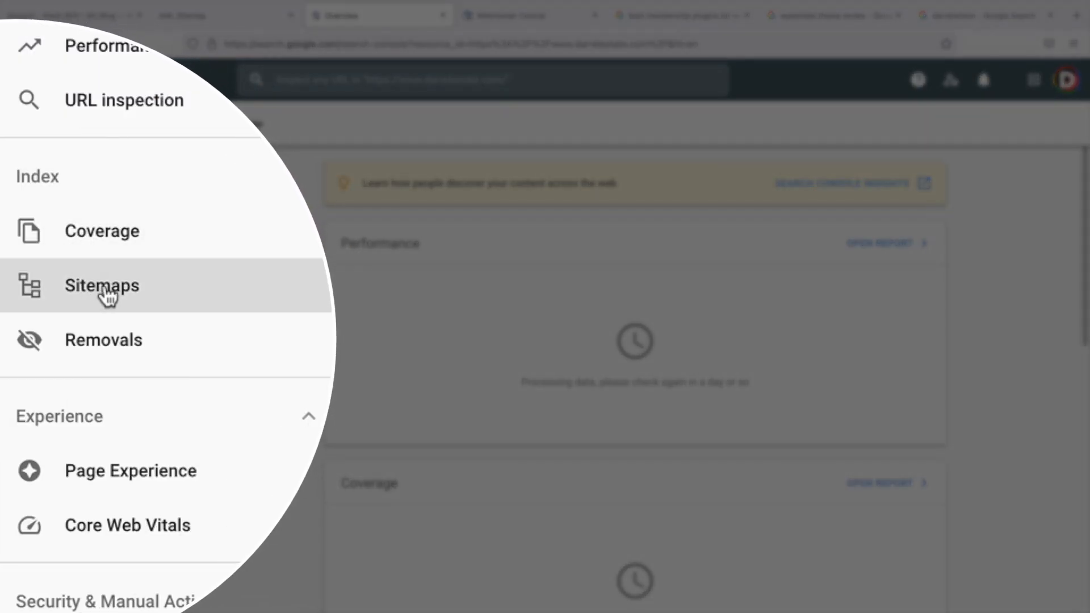
click(61, 313)
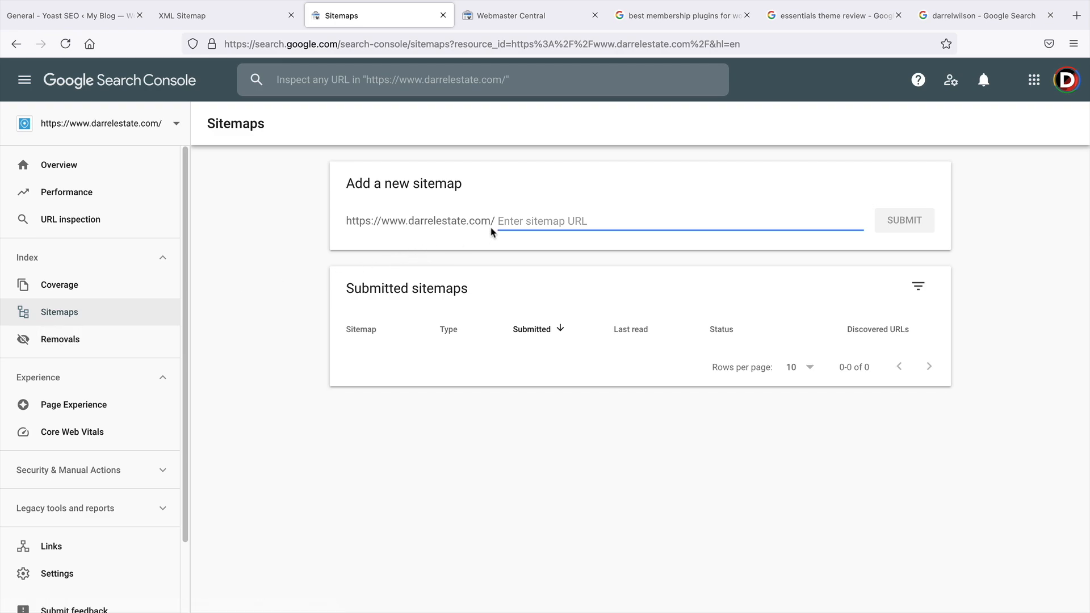
Submit the copied sitemap_index.xml as a new sitemap, dismiss the confirmation and reload the page to refresh its status.
right_click(518, 221)
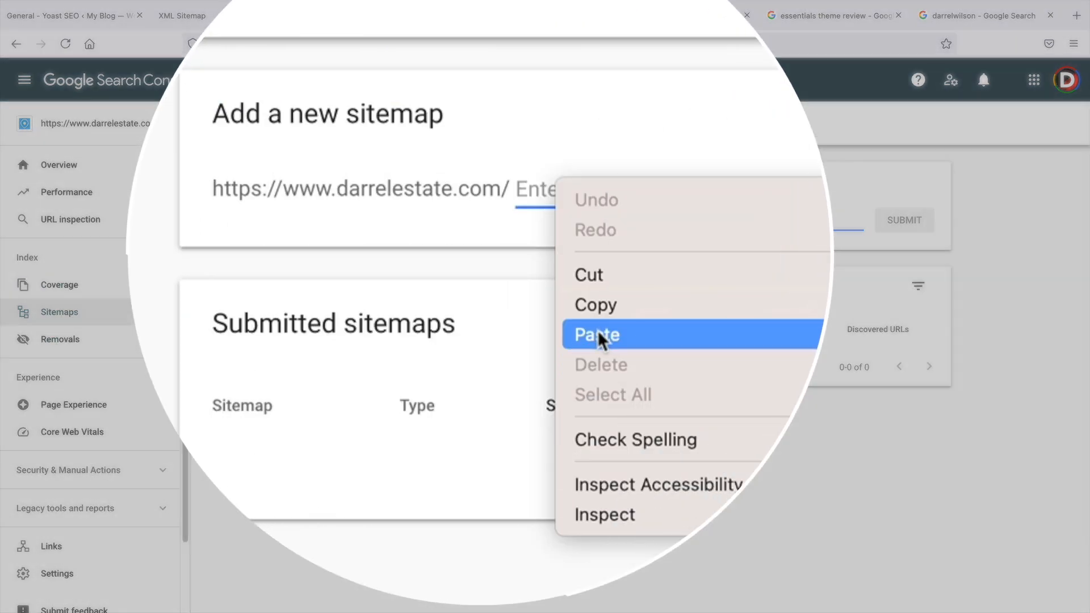
click(539, 293)
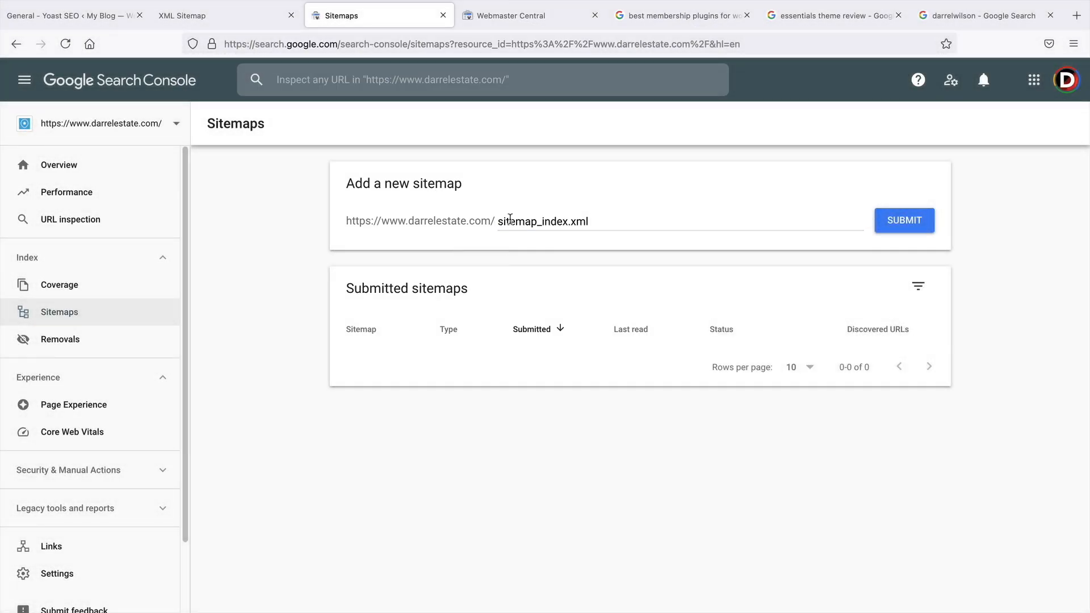
click(912, 223)
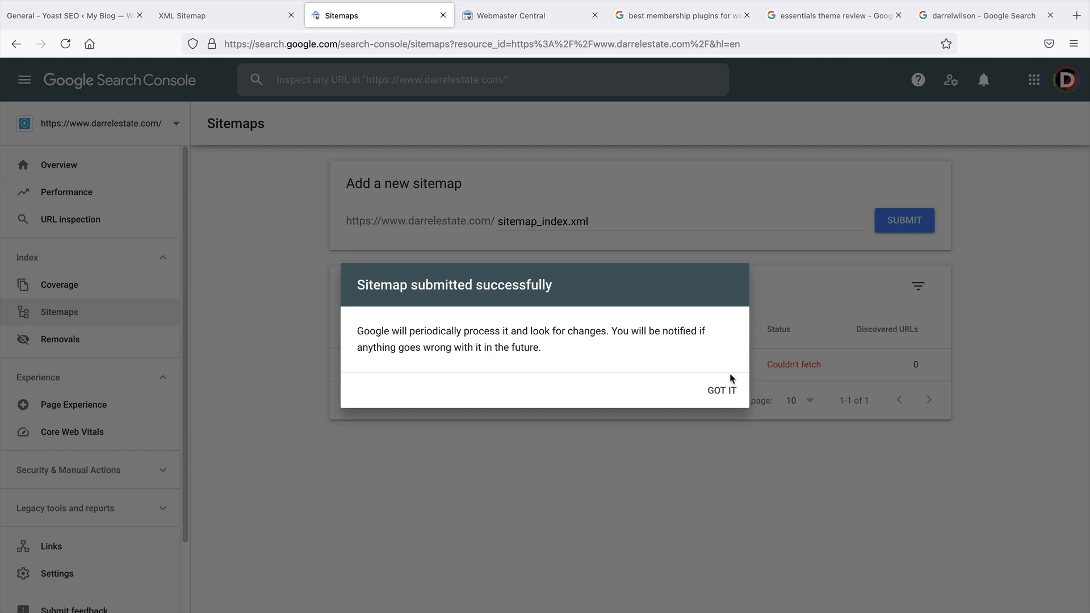
click(718, 391)
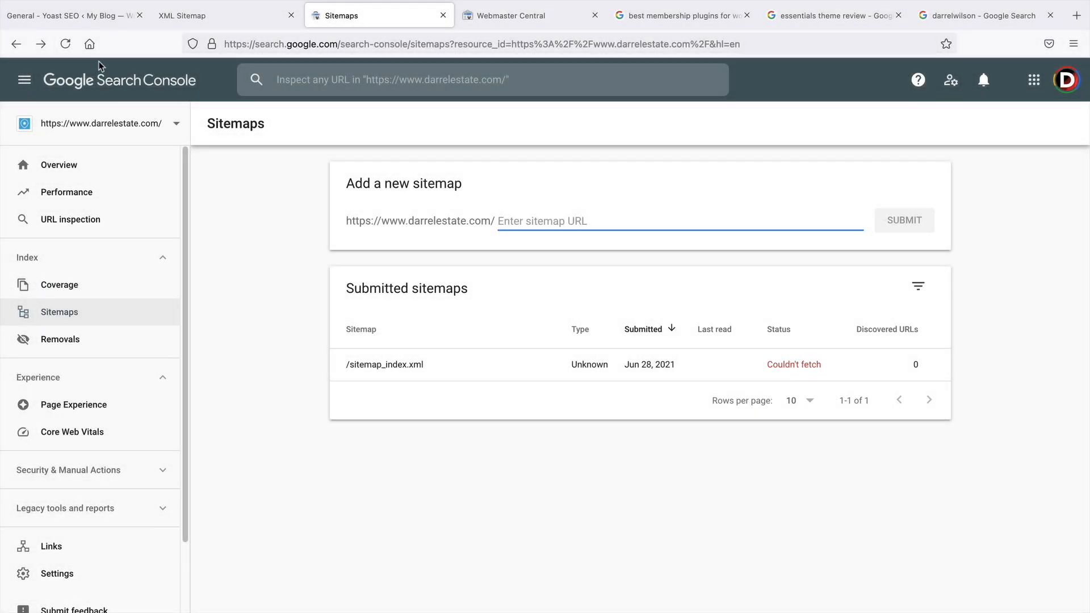
click(65, 44)
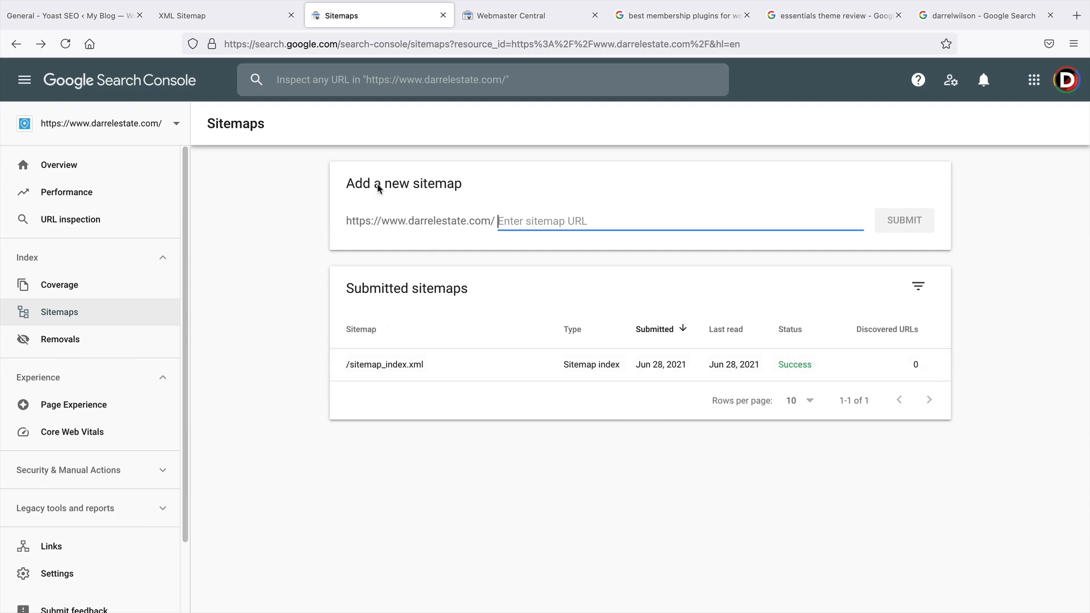
Return to Yoast SEO in the WordPress dashboard and open its Search Appearance settings.
click(103, 17)
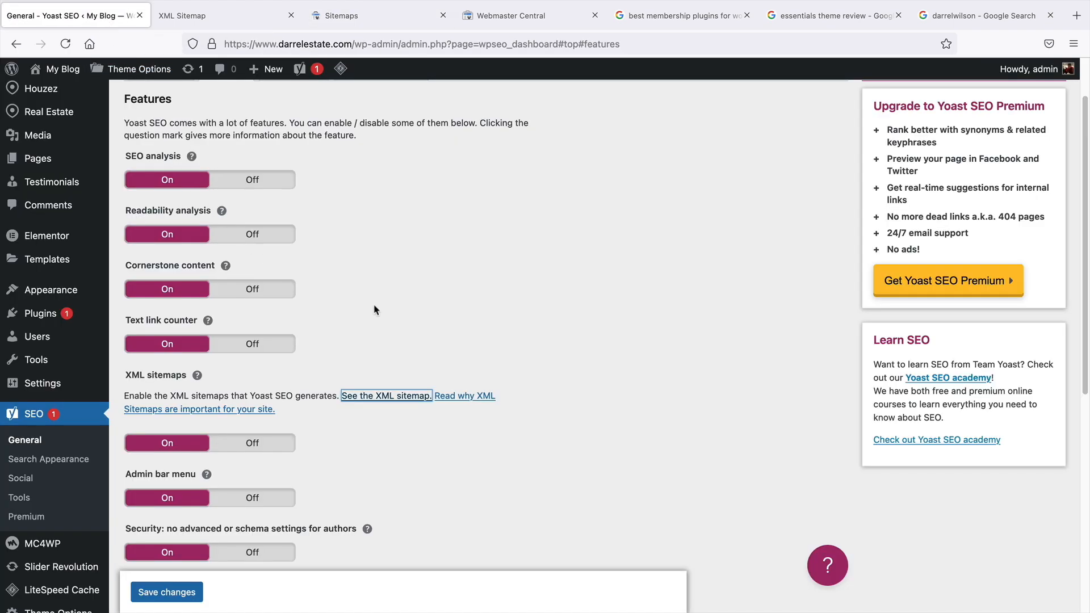
scroll(376, 308, up, 2)
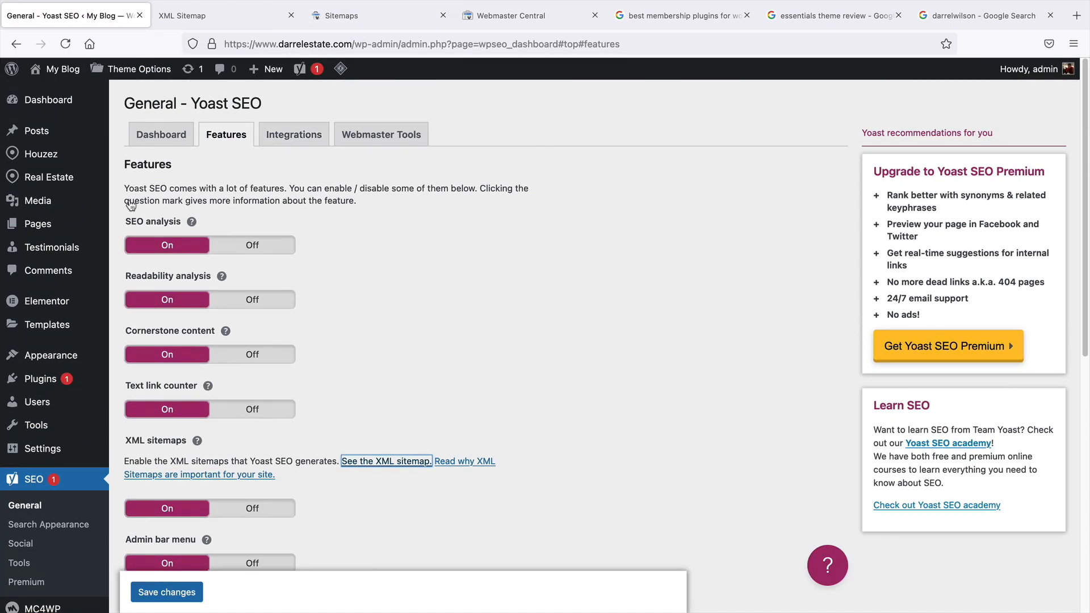
scroll(57, 255, down, 2)
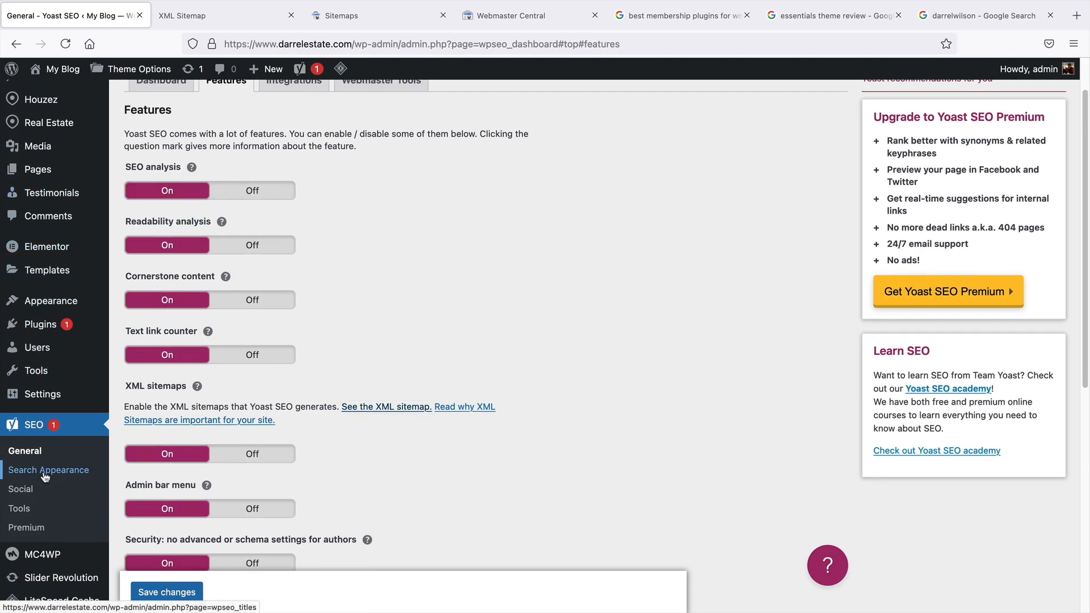
click(45, 476)
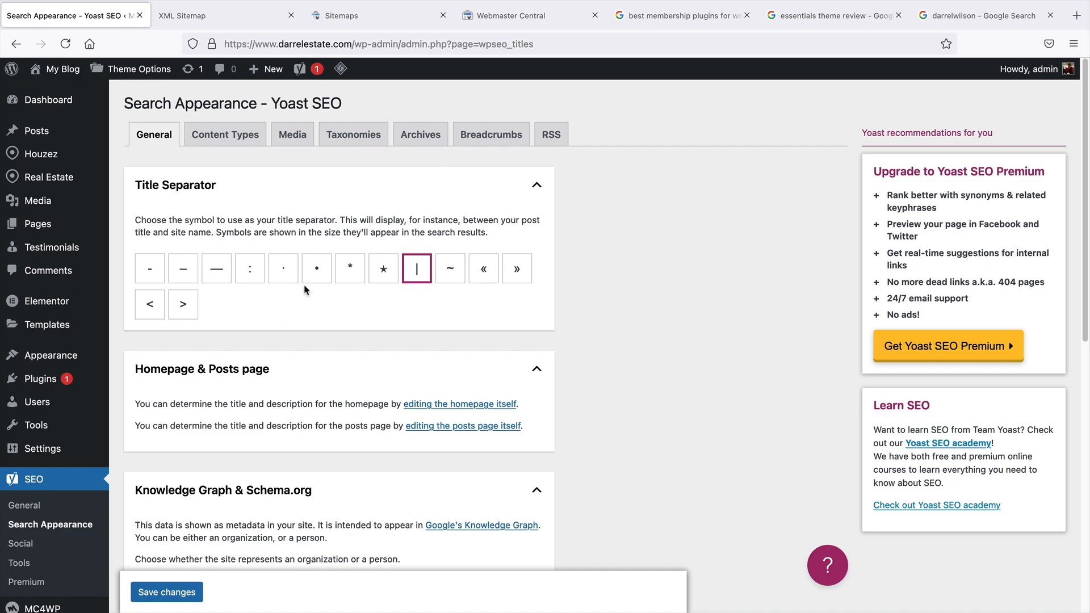
Look through the general Search Appearance settings for the title separator, the homepage and posts page, and Knowledge Graph & Schema.org.
scroll(319, 299, down, 1)
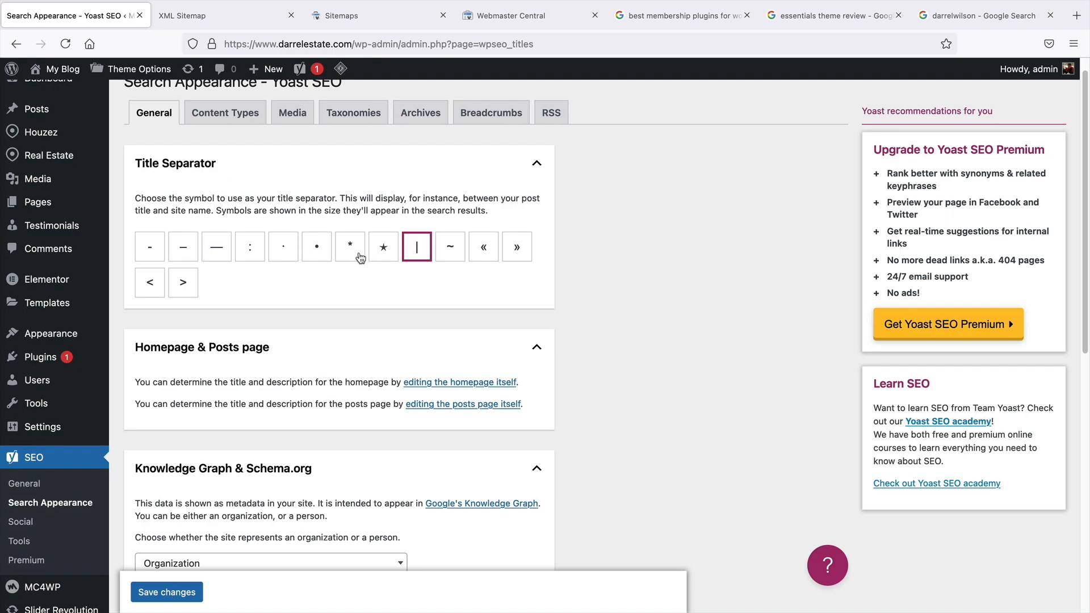
scroll(320, 239, down, 1)
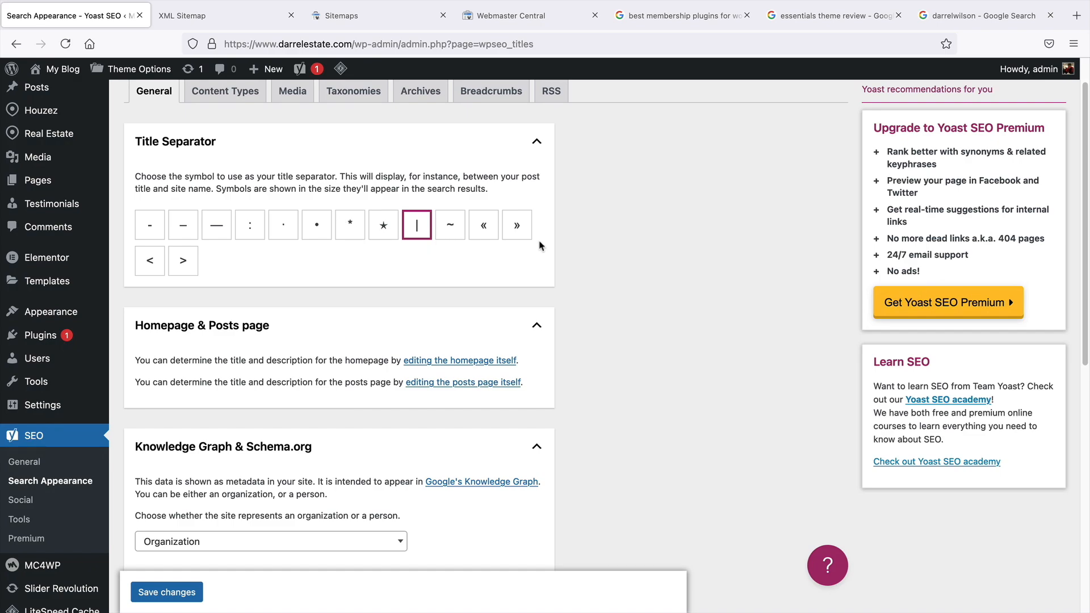
scroll(520, 260, down, 2)
scroll(519, 259, down, 5)
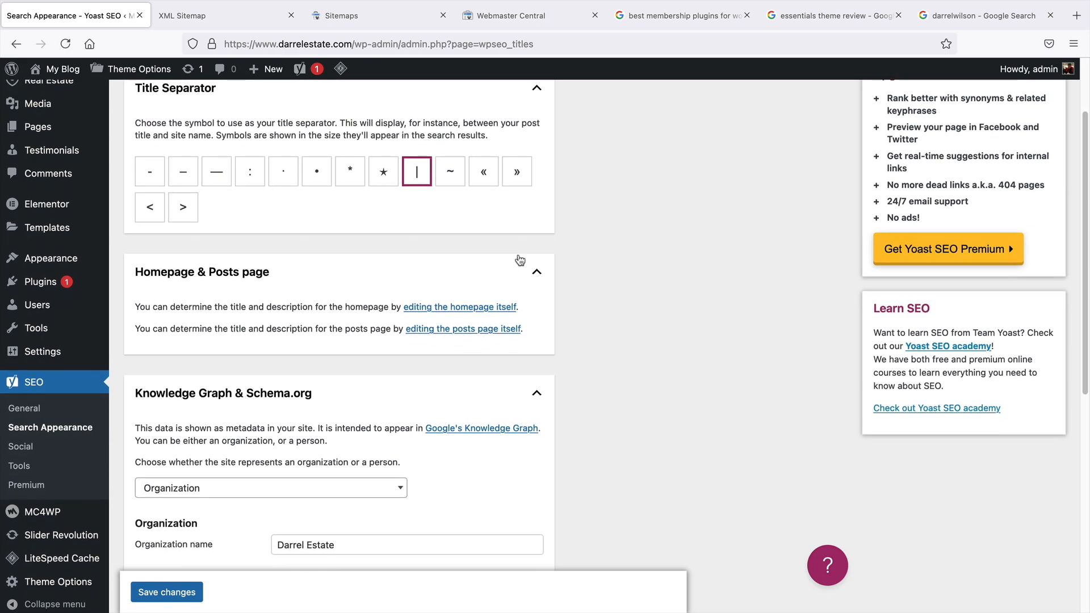
scroll(518, 258, down, 5)
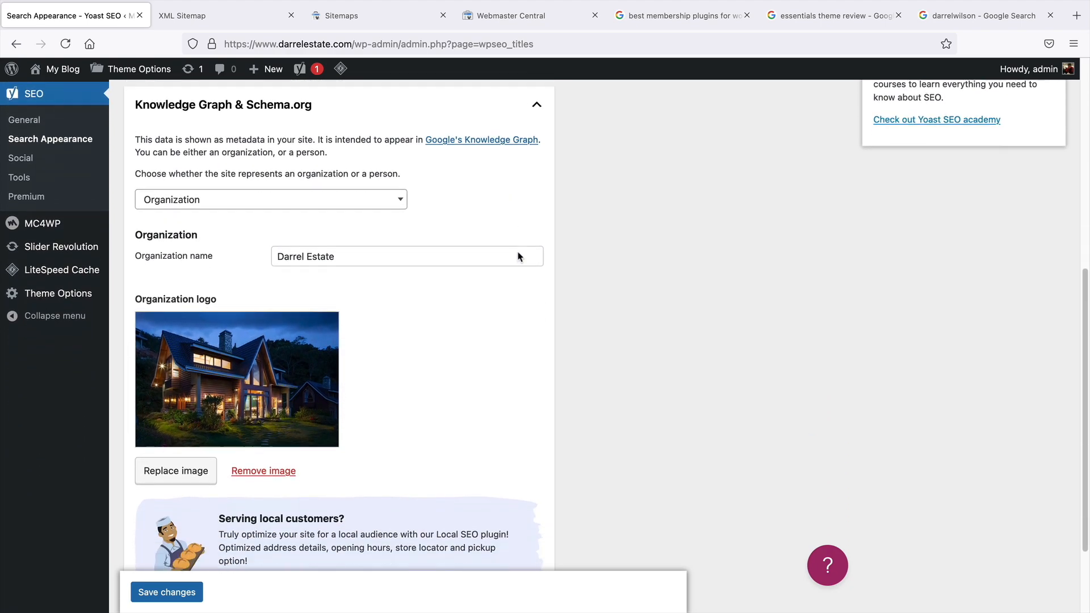
scroll(369, 294, up, 5)
scroll(367, 294, up, 5)
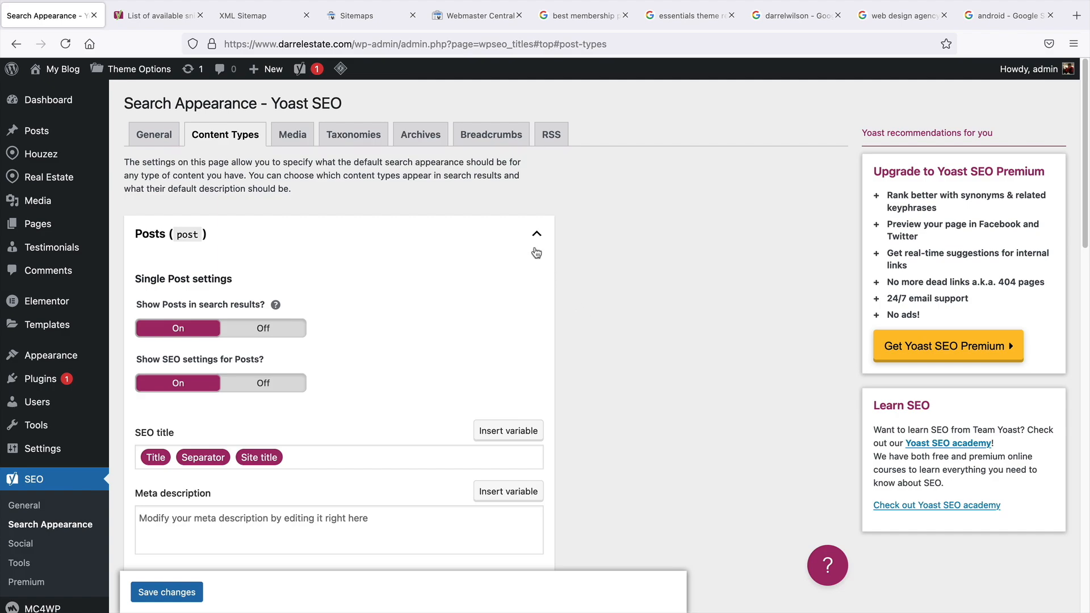
In the Content Types settings, collapse the Posts section, look over the other content types and expand the Pages section.
click(537, 241)
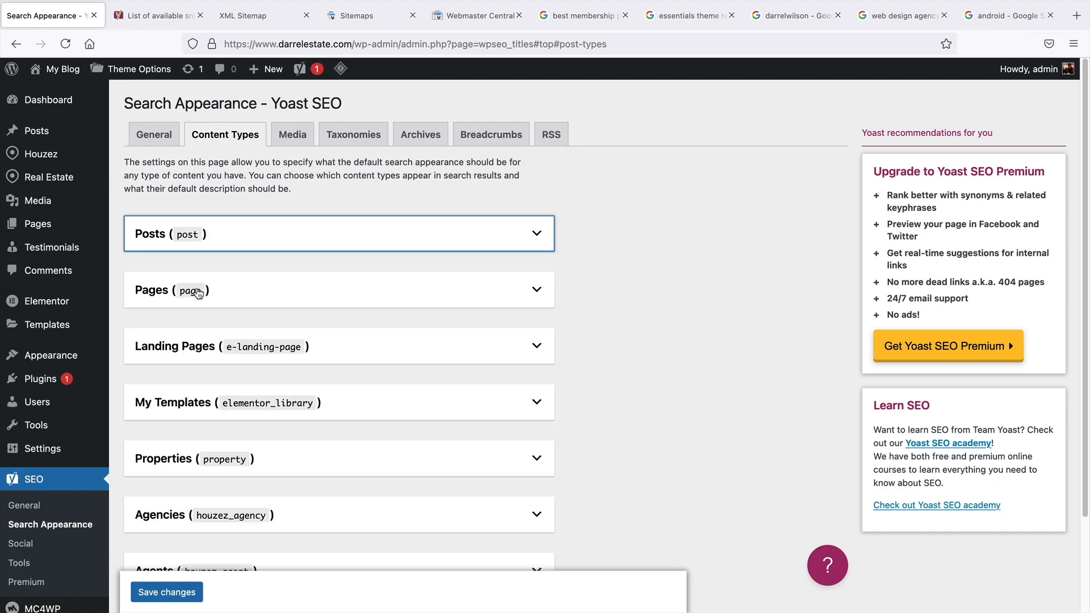
scroll(237, 366, down, 2)
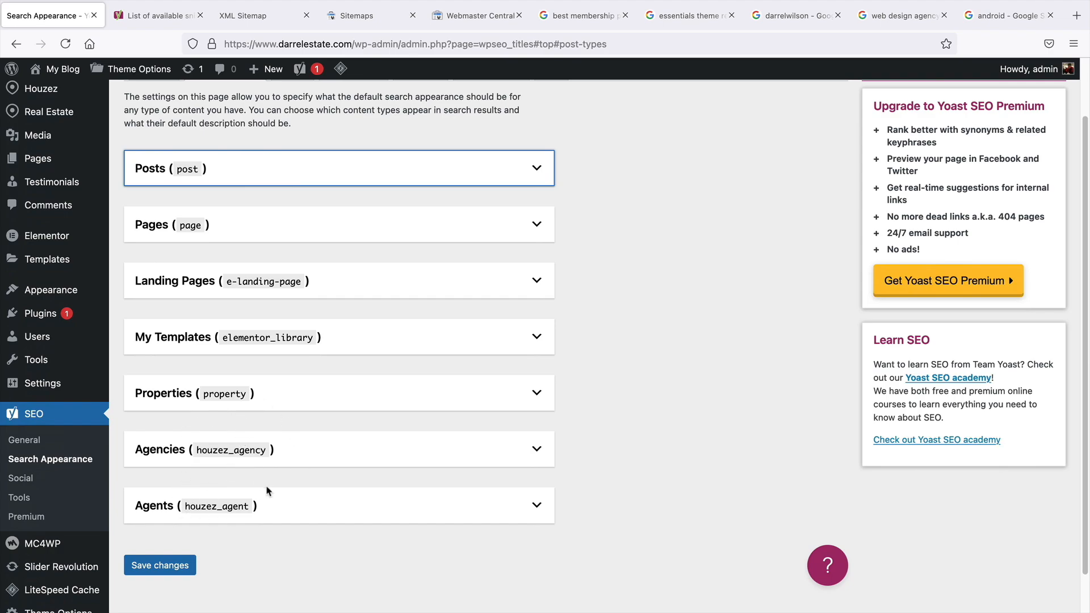
scroll(269, 488, up, 2)
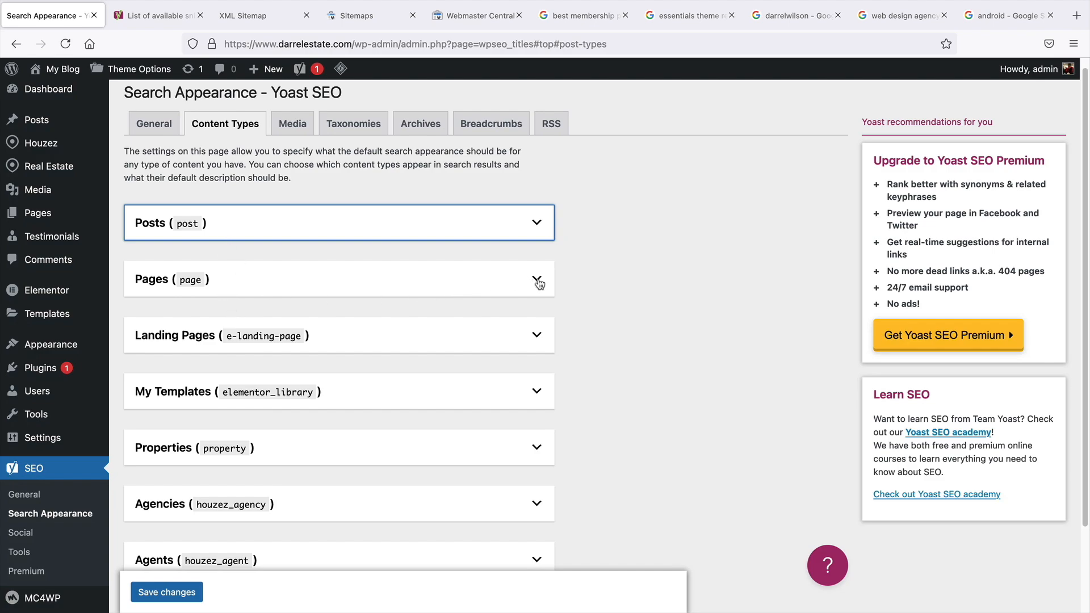
click(538, 281)
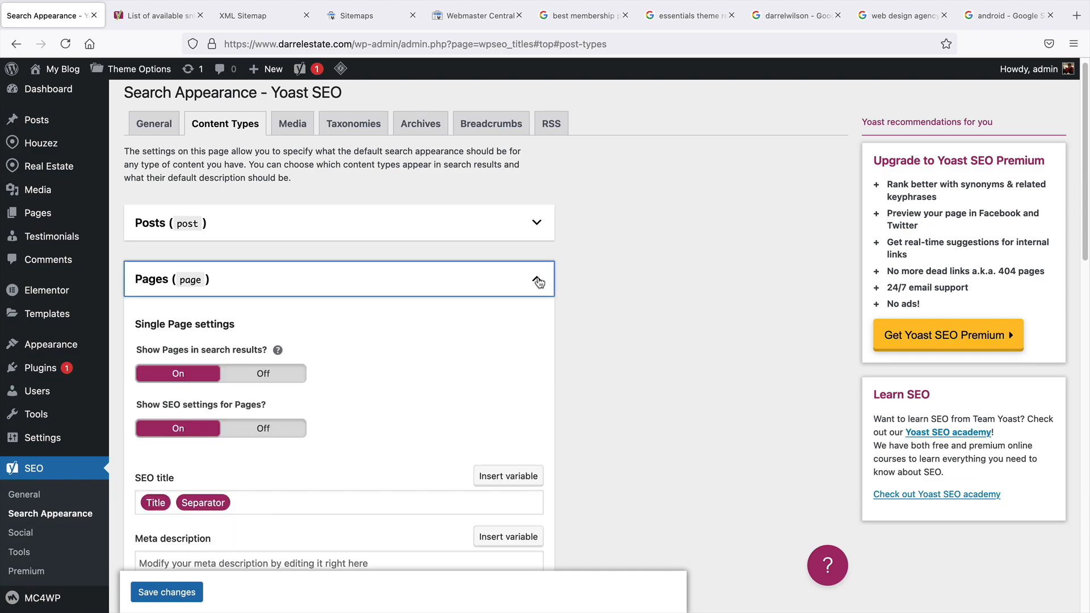
Keep Show Pages in search results set to On and place the cursor after the Separator in the Pages SEO title.
scroll(297, 271, down, 3)
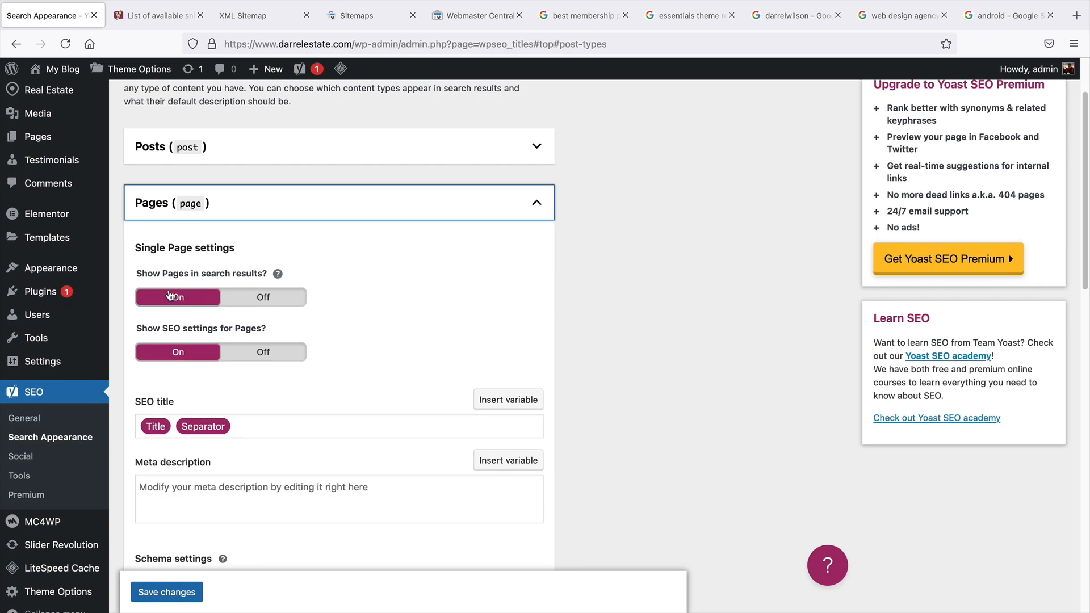
click(166, 301)
click(165, 302)
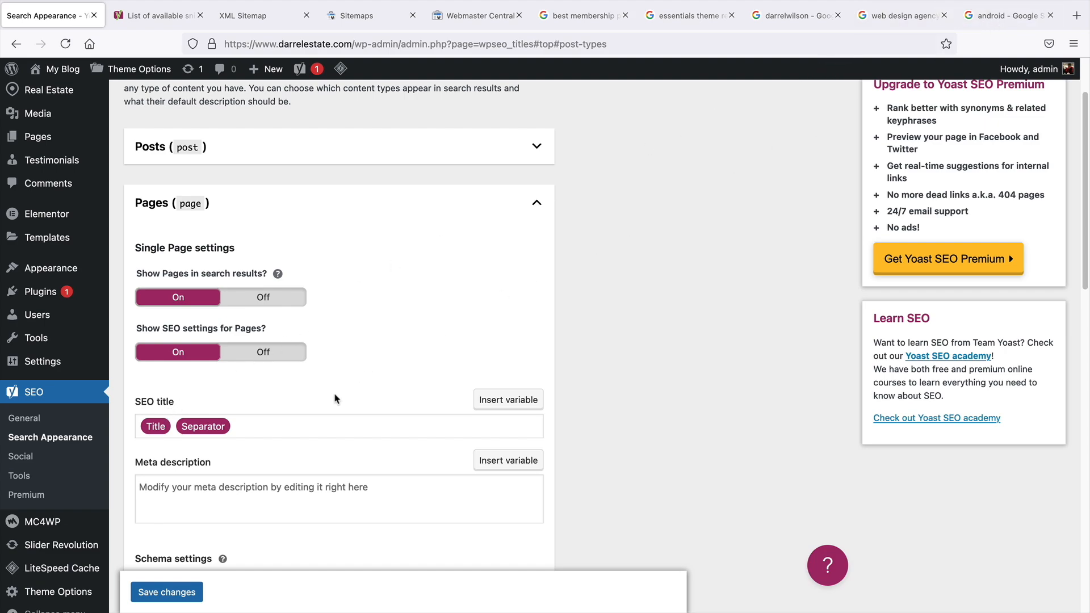
click(291, 424)
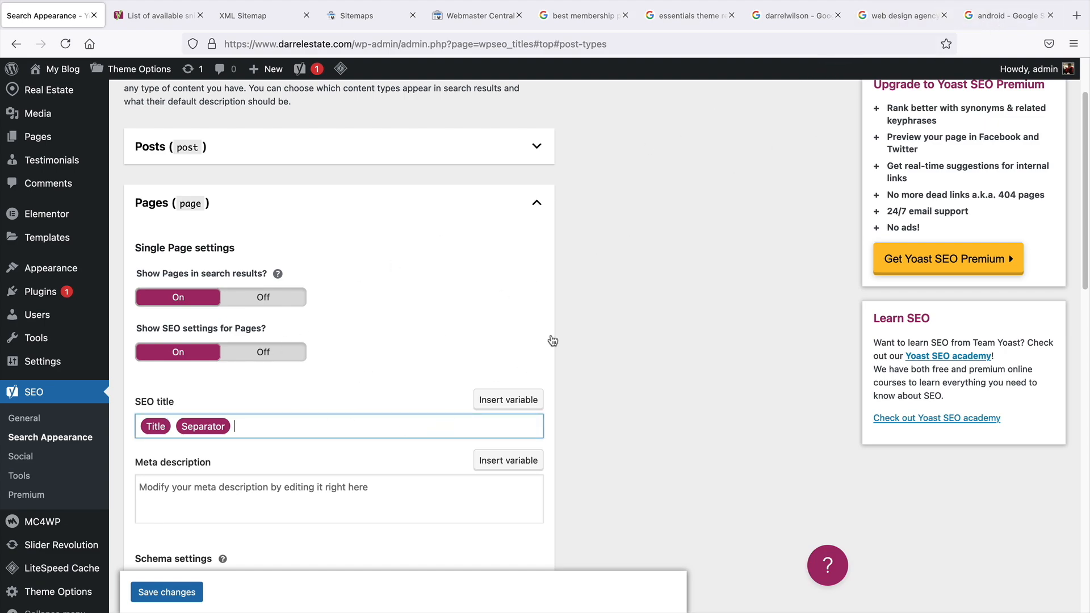
Switch to the Google results for android, search for "android about us", examine how the result titles are built, and go back.
click(984, 17)
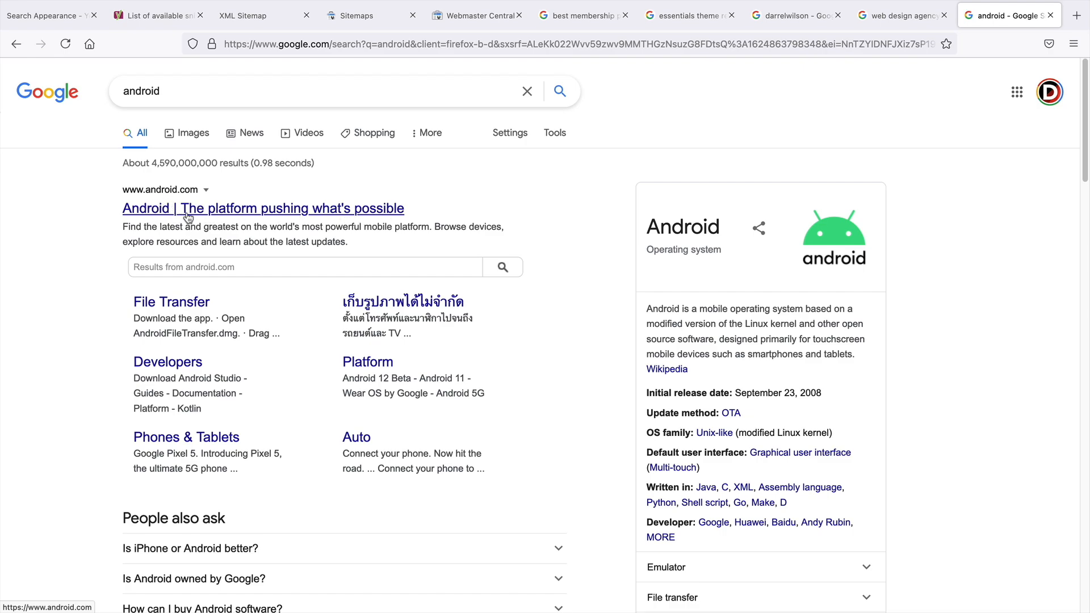
click(213, 95)
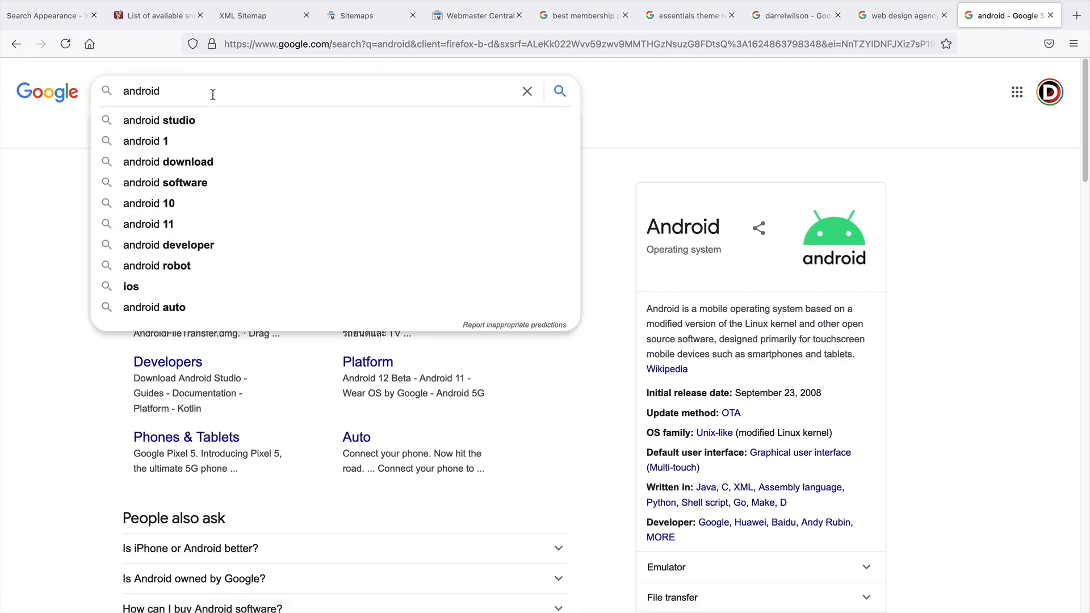
text(about us)
key(Return)
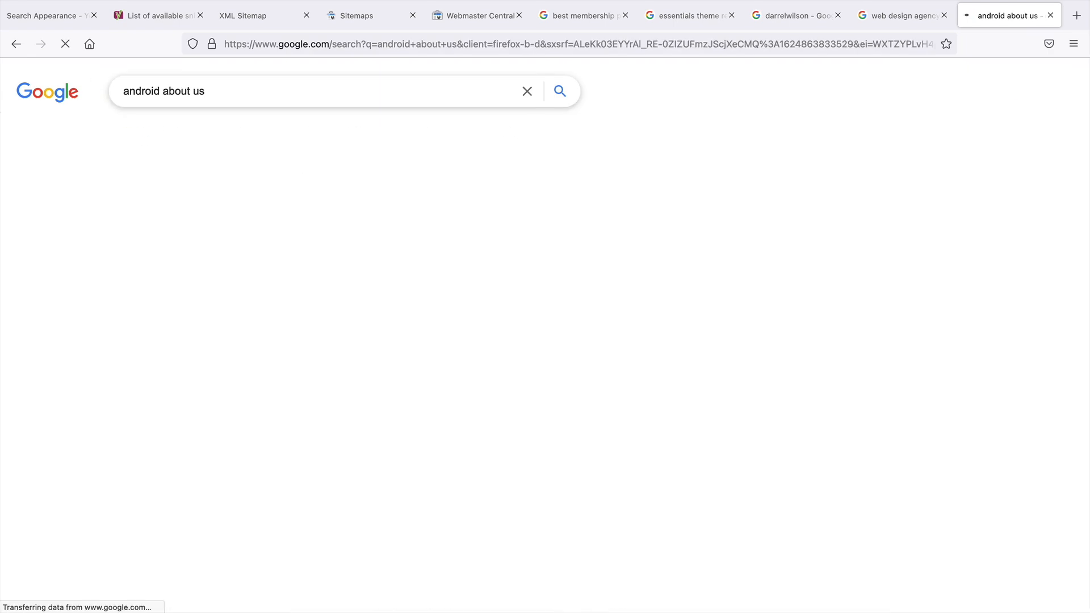
scroll(211, 182, down, 5)
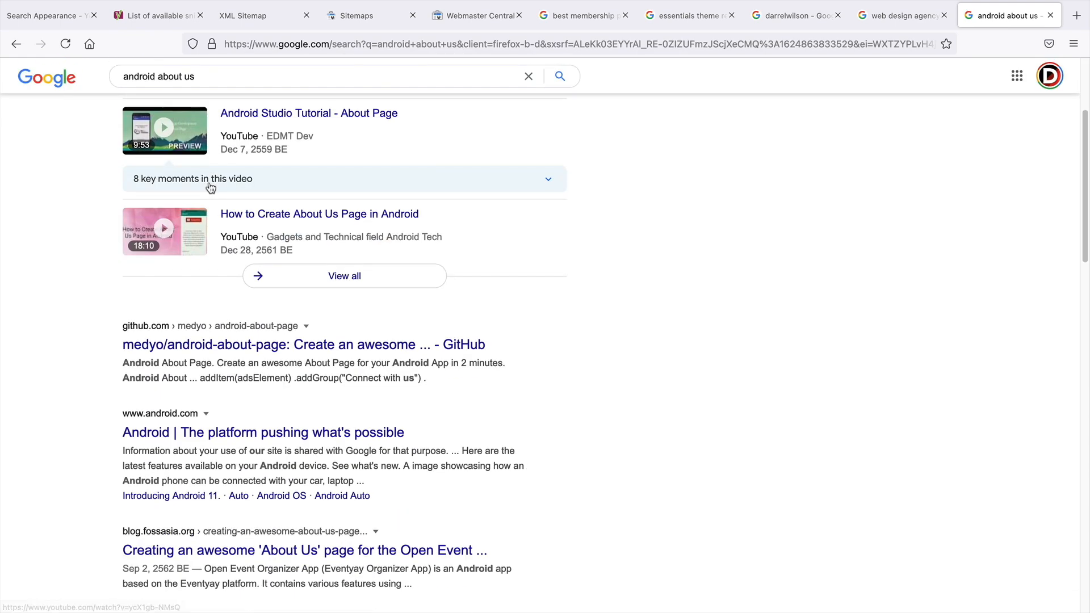
scroll(210, 186, down, 5)
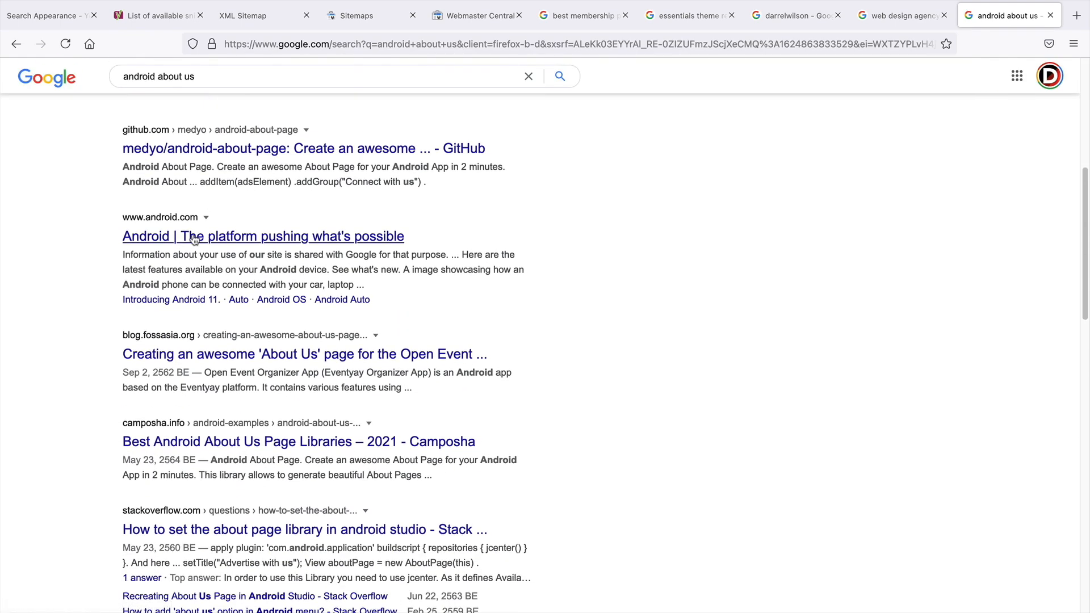
key(super+Left)
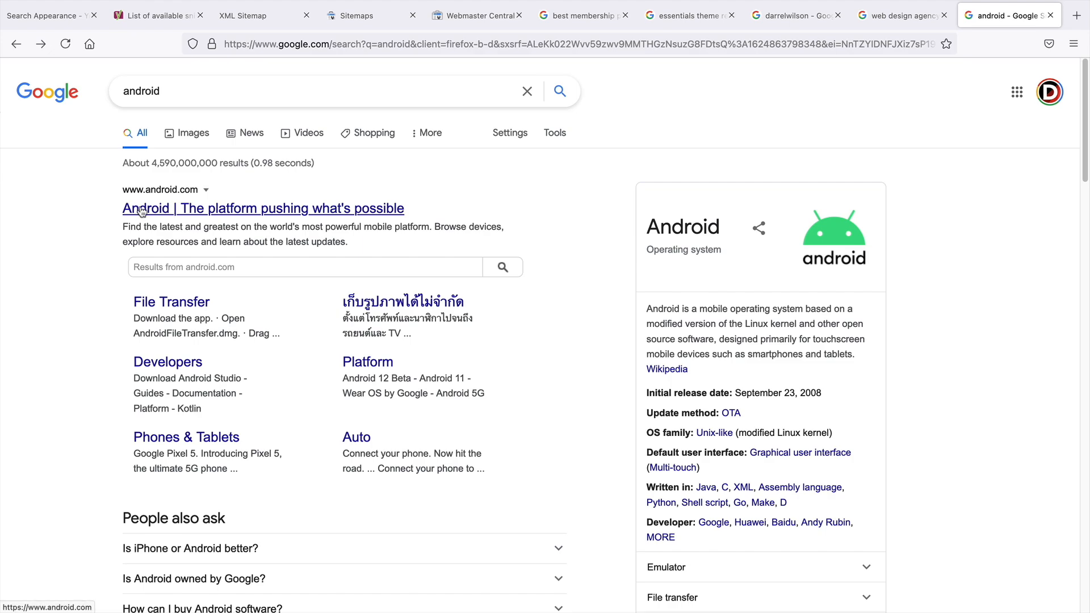
Search Google for "apple", examine the site's result titles and return to the Yoast SEO Content Types settings.
double_click(166, 85)
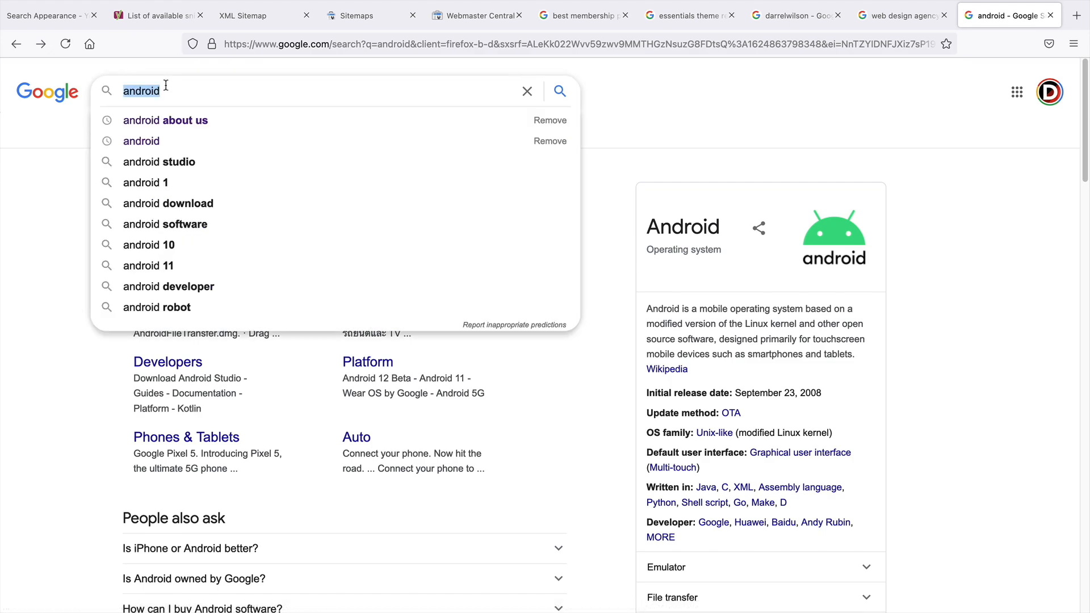
text(apple)
key(Return)
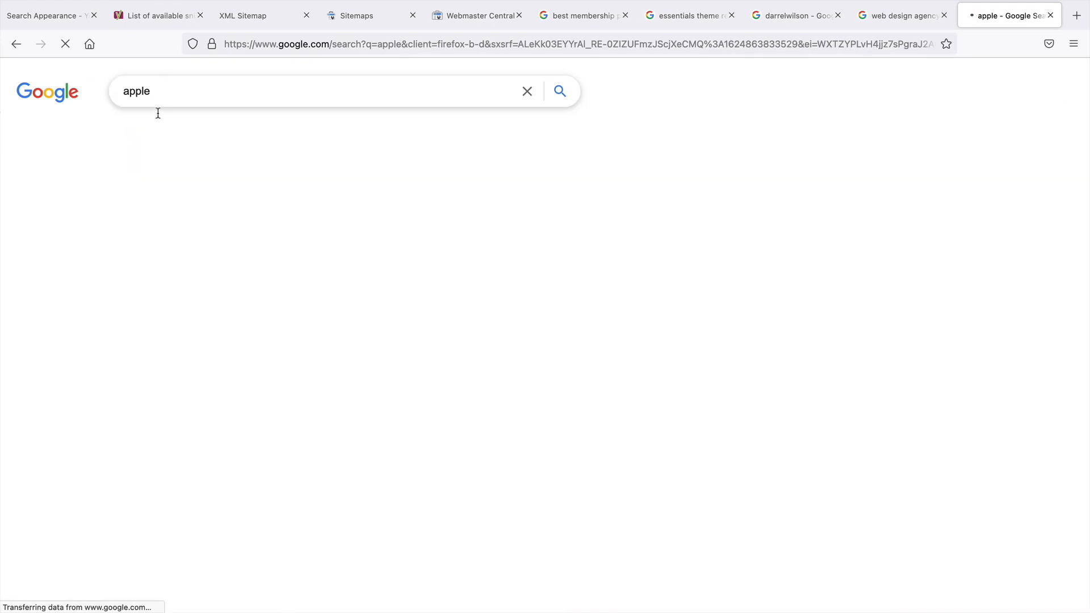
scroll(88, 210, down, 3)
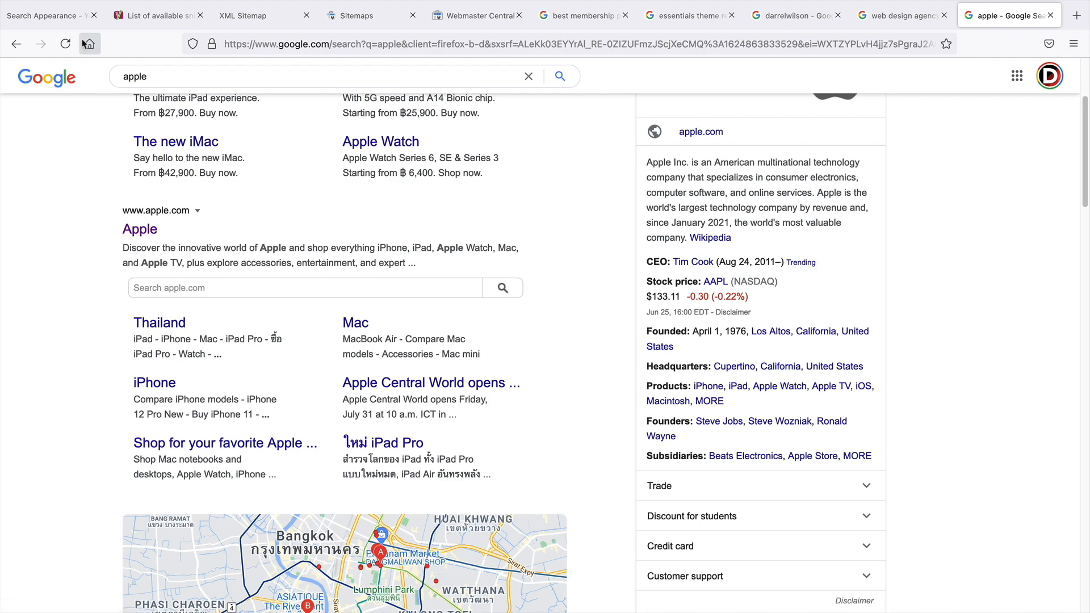
click(57, 17)
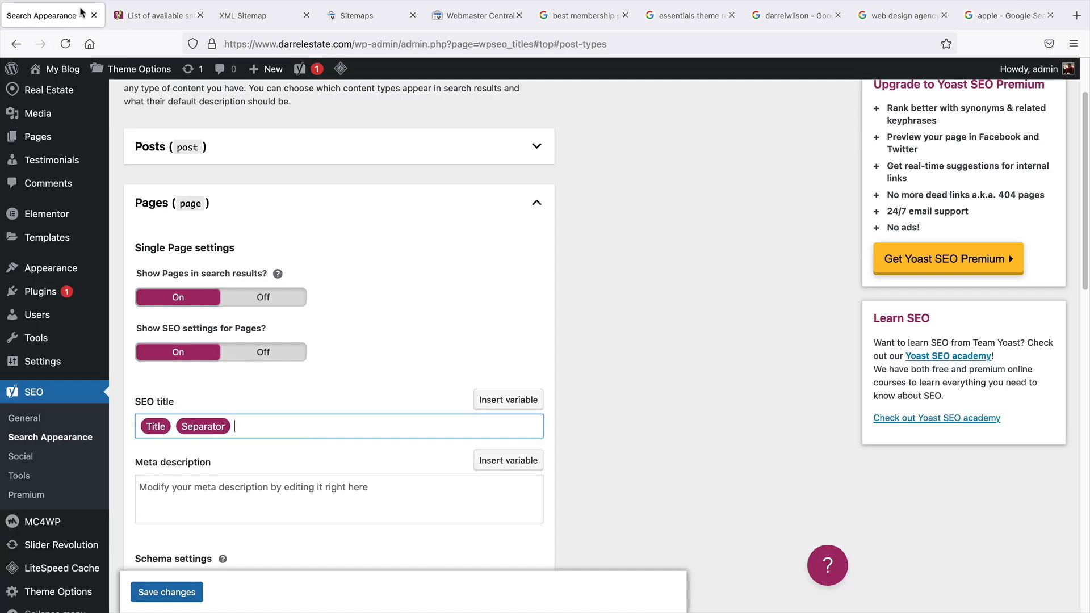
Check the result titles in the Google results for web design agency and remove the Separator from the Pages SEO title, leaving only Title.
click(980, 19)
click(902, 22)
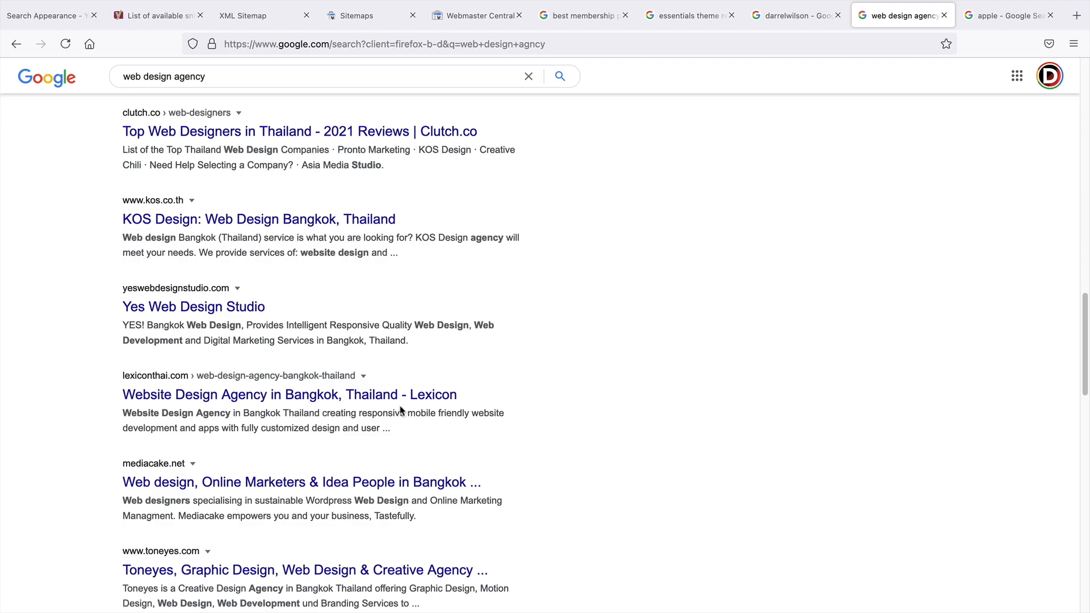
click(48, 15)
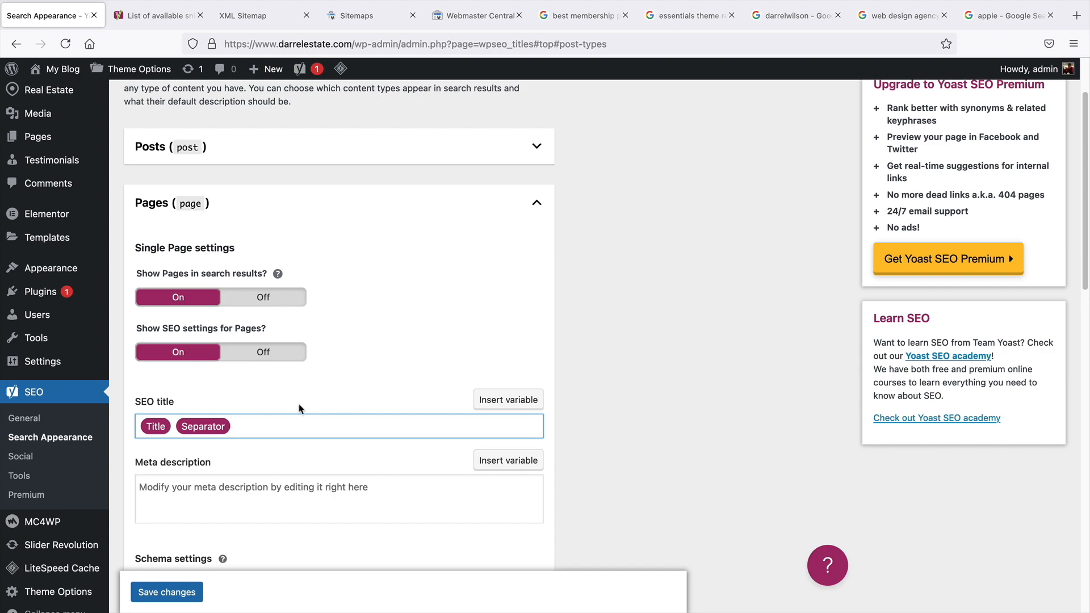
scroll(343, 400, down, 3)
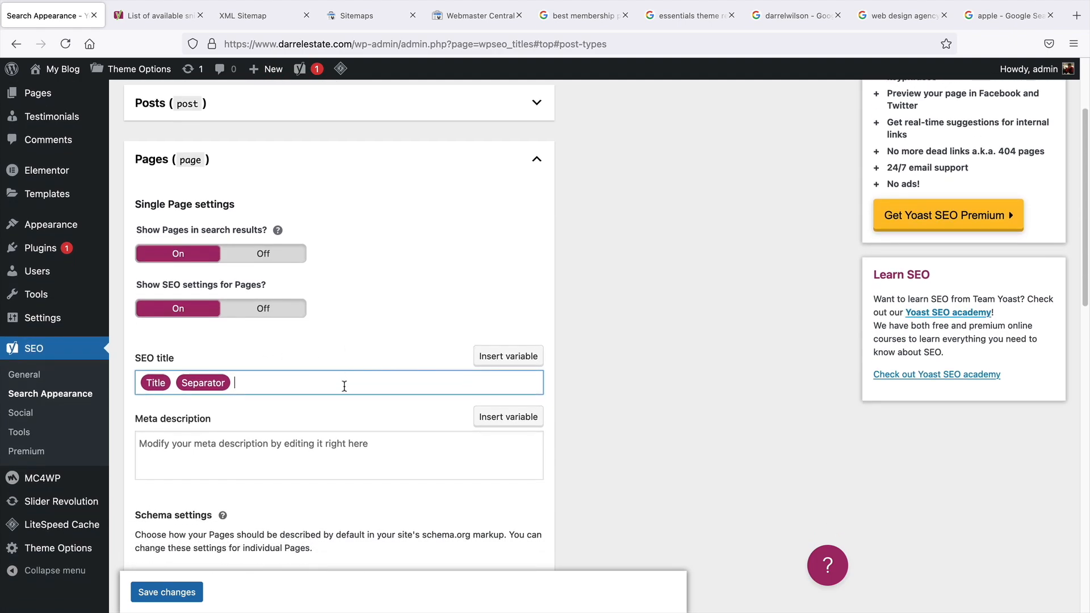
key(BackSpace)
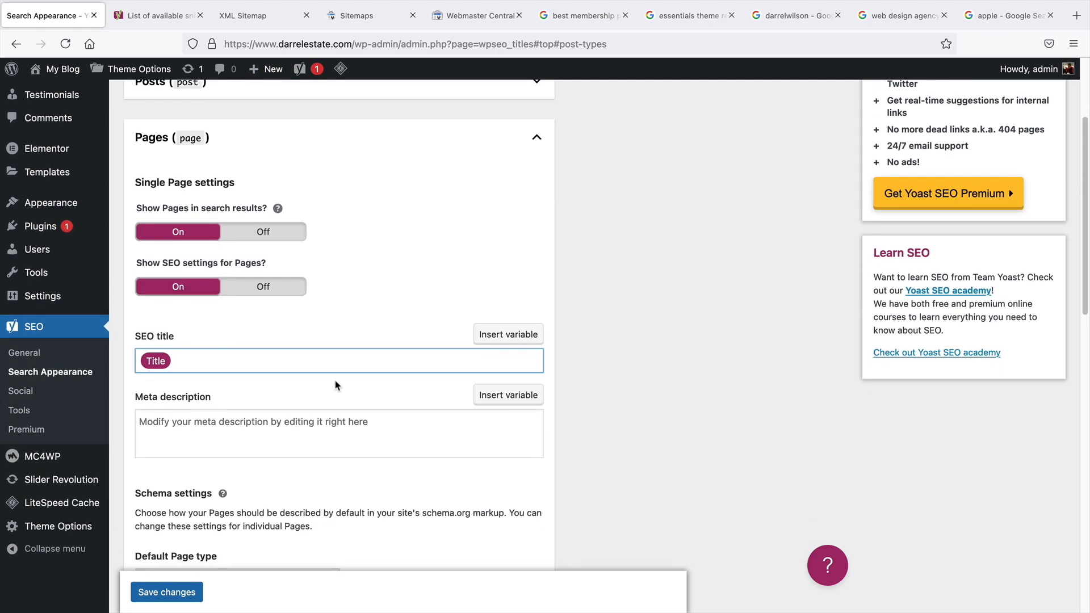
Copy the %%excerpt%% variable from Yoast's list of snippet variables and return to the Pages settings.
click(153, 427)
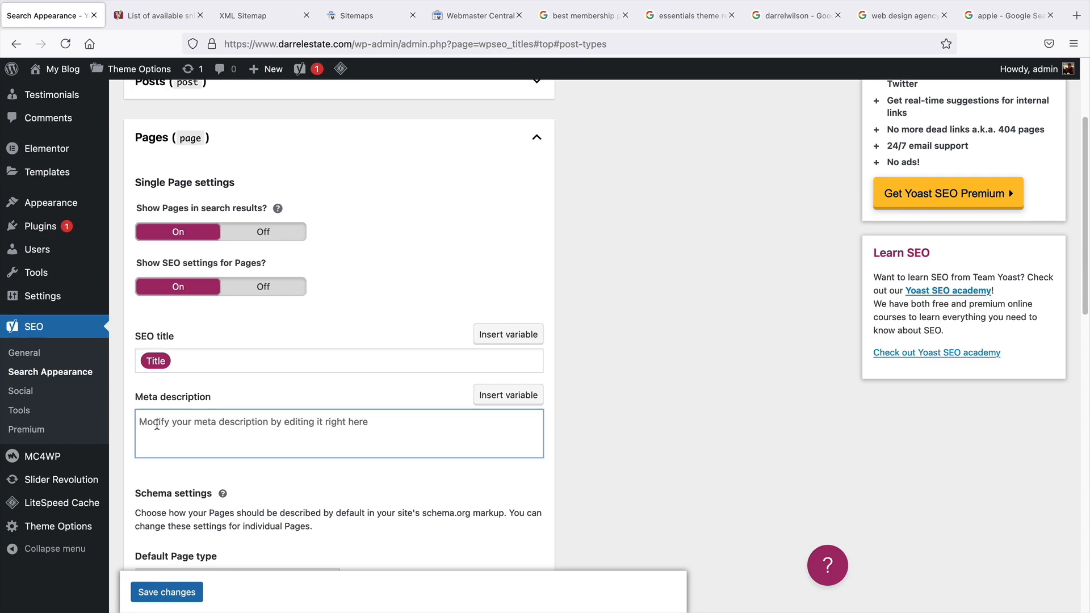
click(153, 19)
double_click(319, 432)
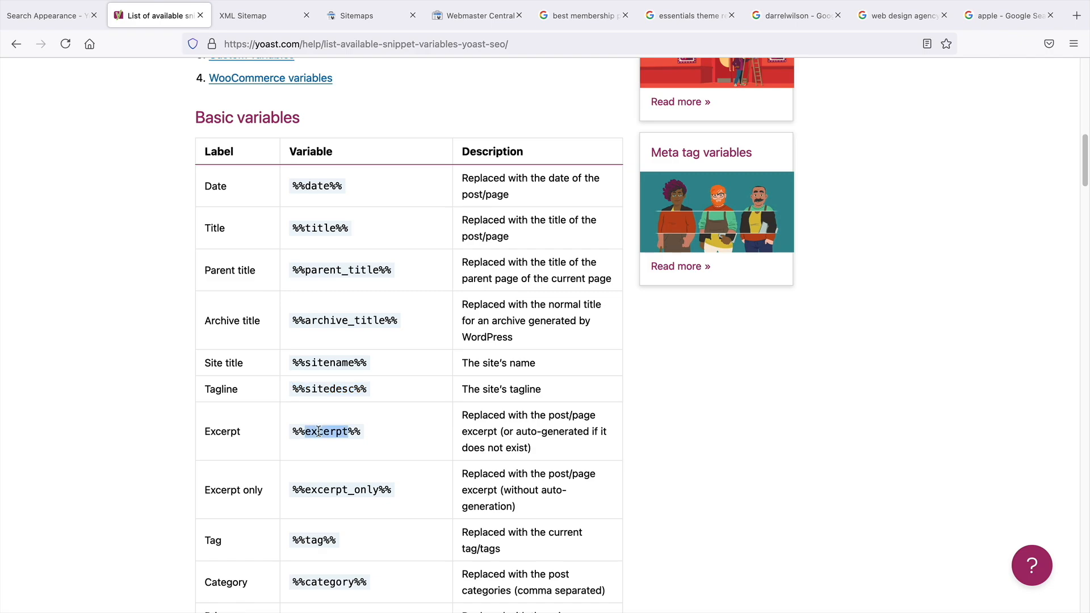
triple_click(319, 431)
right_click(318, 431)
click(328, 439)
click(370, 432)
click(48, 21)
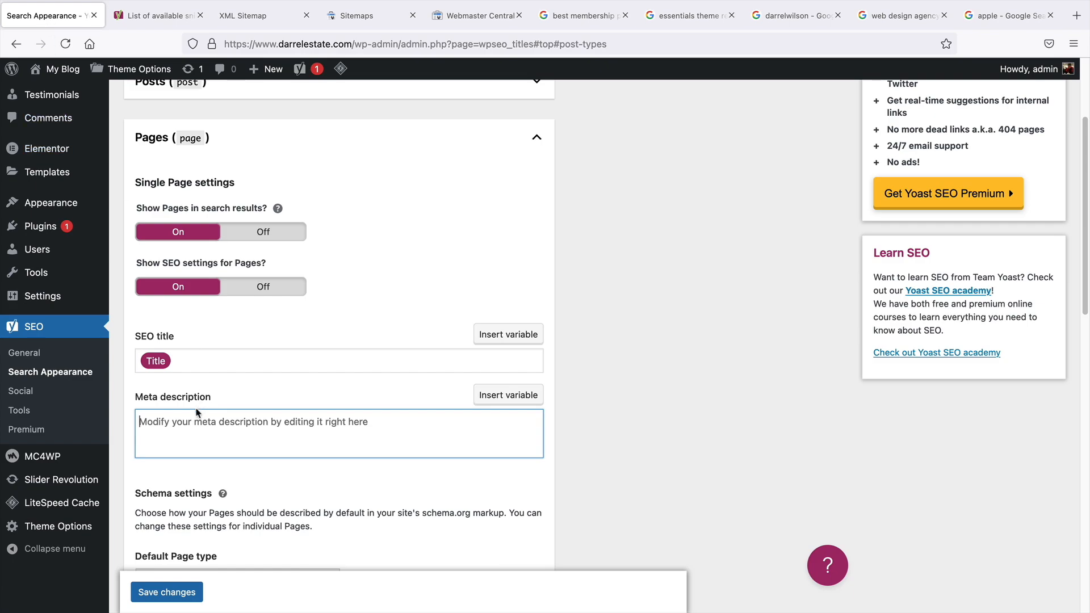
Paste the Excerpt variable into the Pages meta description and save the changes.
click(163, 423)
right_click(162, 425)
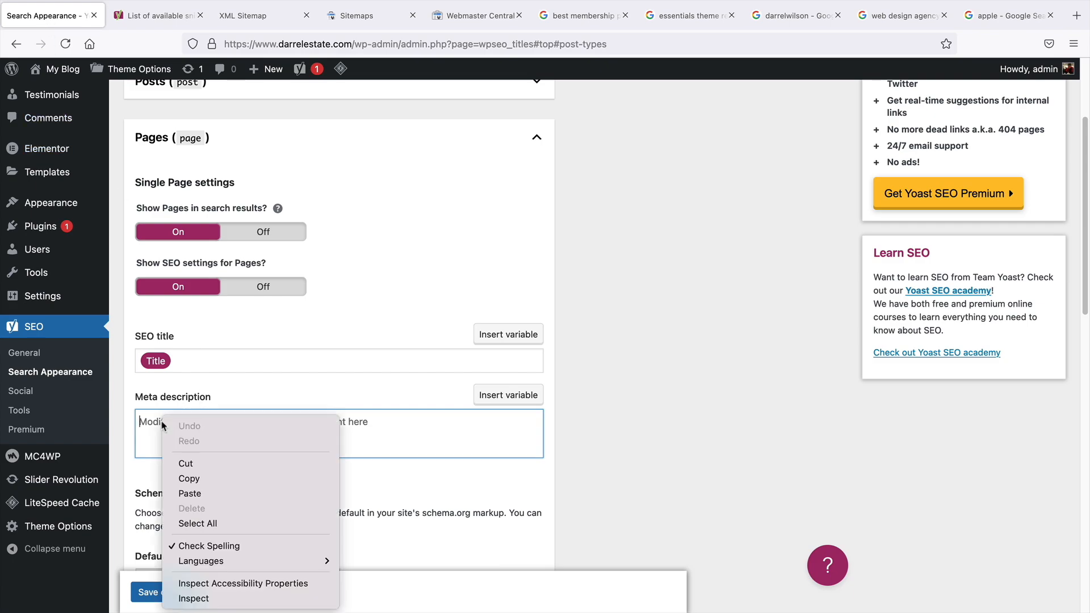
click(205, 498)
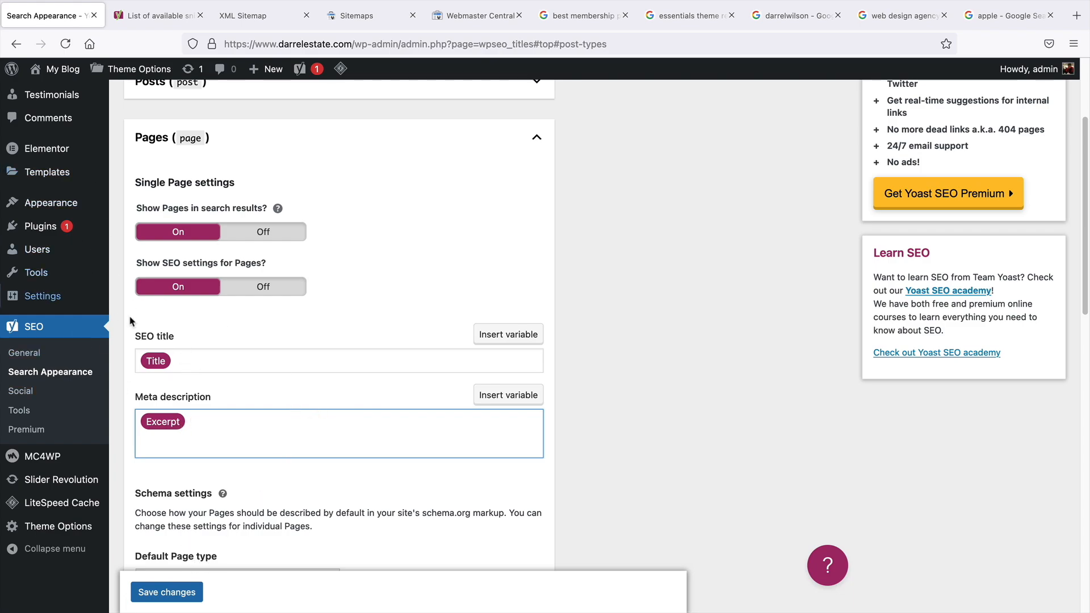
click(156, 591)
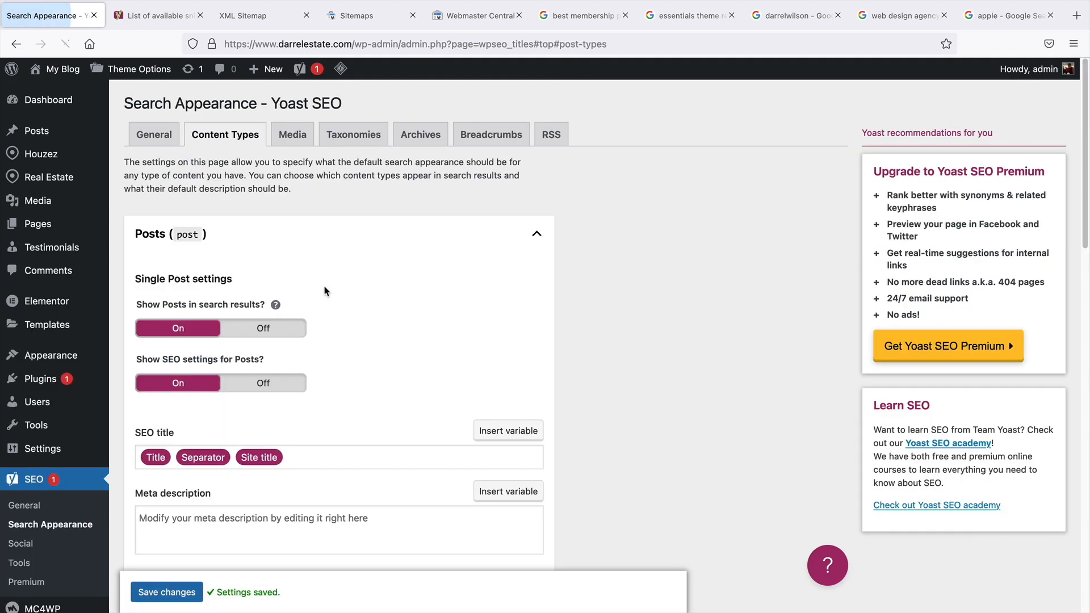
View the Google results for "best woocommerce plugins" and paste the Excerpt variable into the Posts meta description.
scroll(327, 309, down, 3)
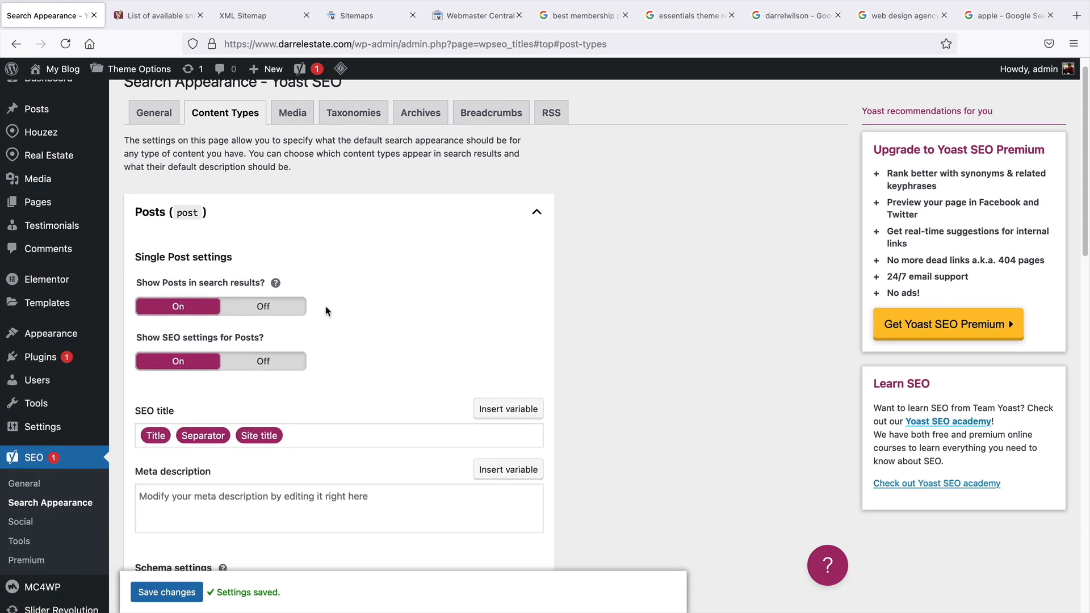
scroll(327, 310, down, 1)
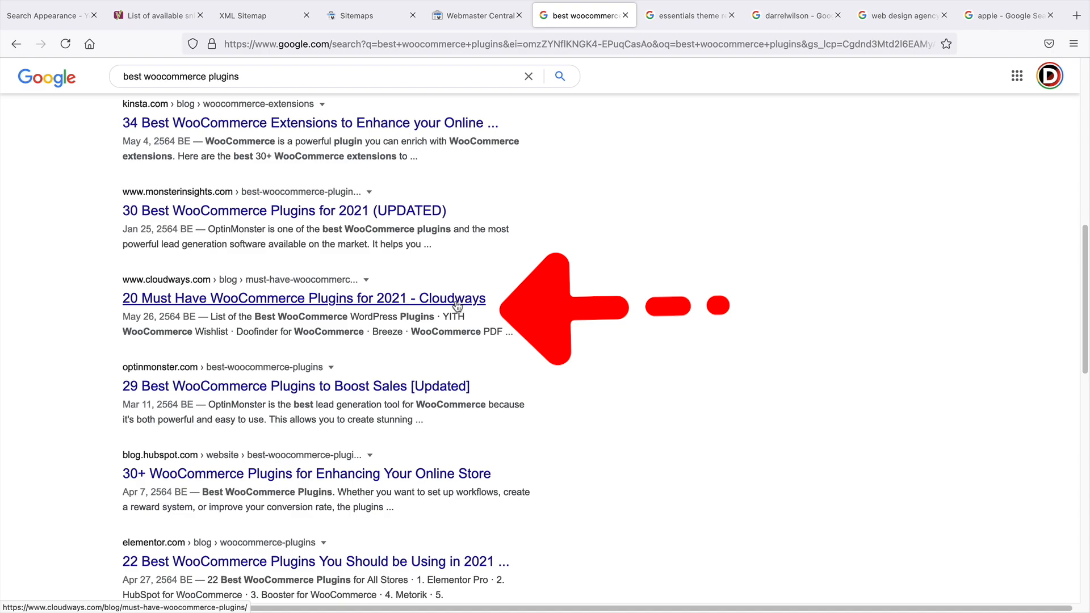
click(45, 15)
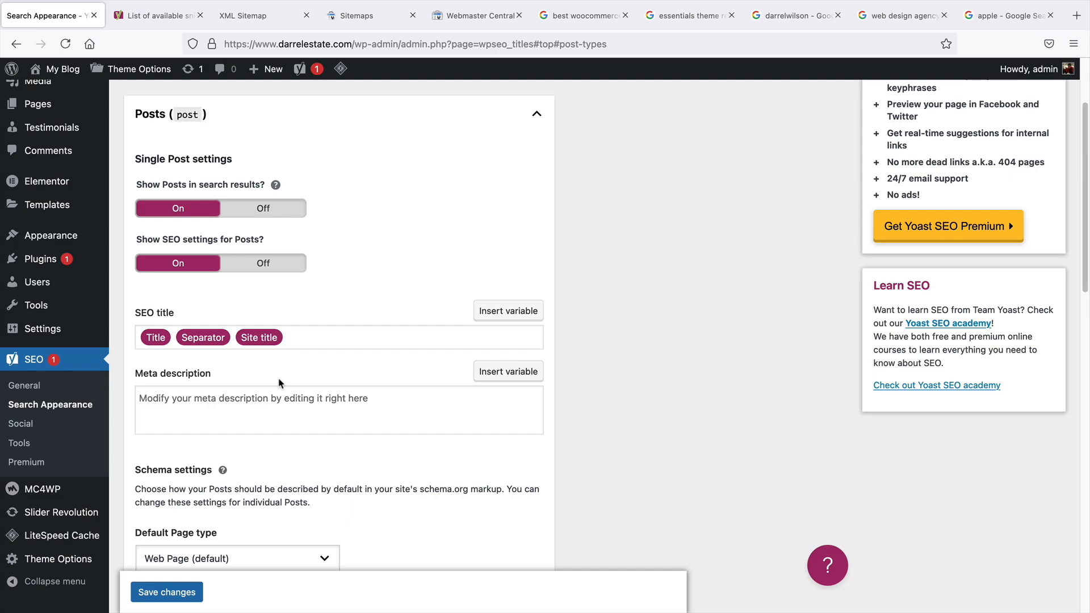
click(276, 396)
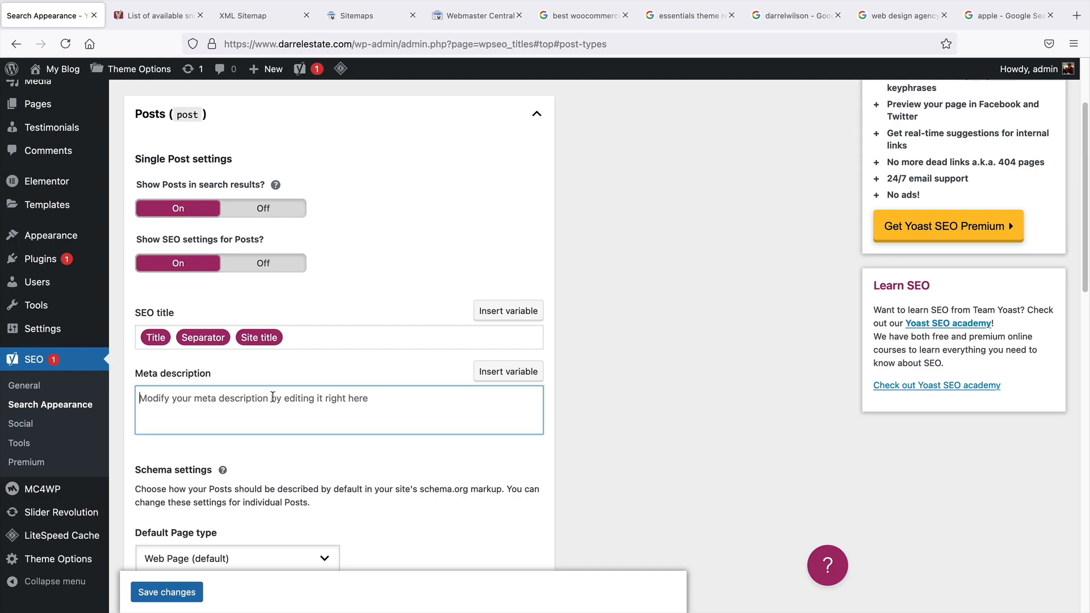
right_click(156, 404)
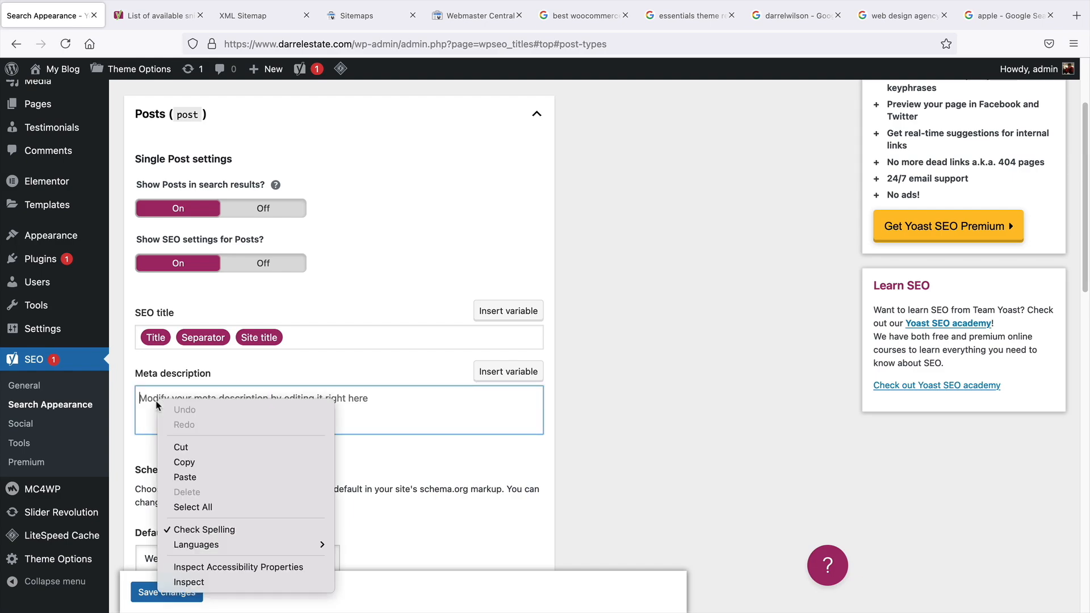
click(185, 477)
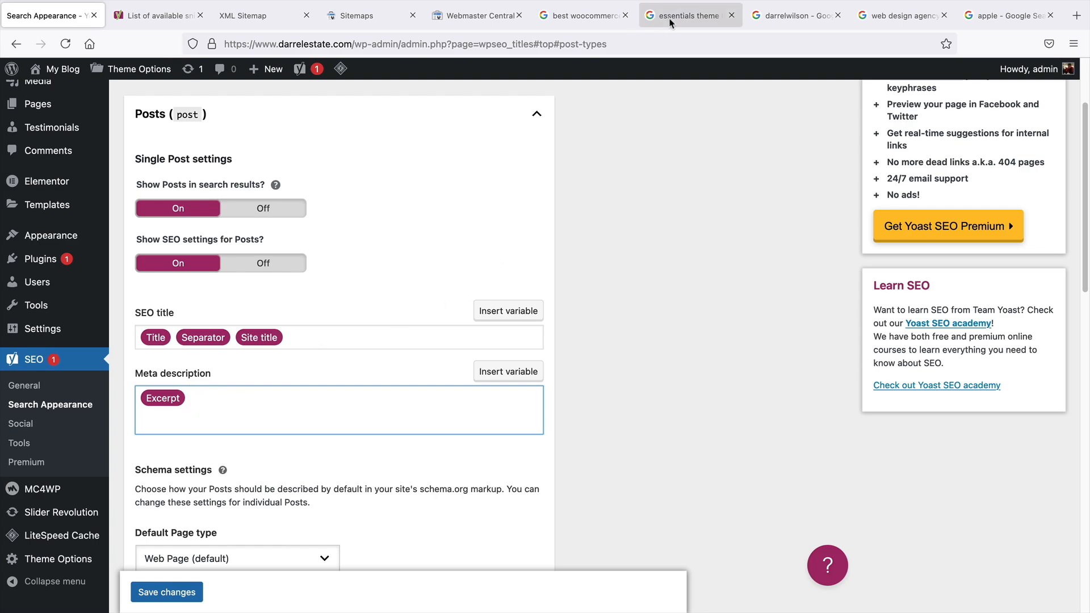
Examine the description text of a result for "best woocommerce plugins", then return and save the Posts settings.
click(591, 18)
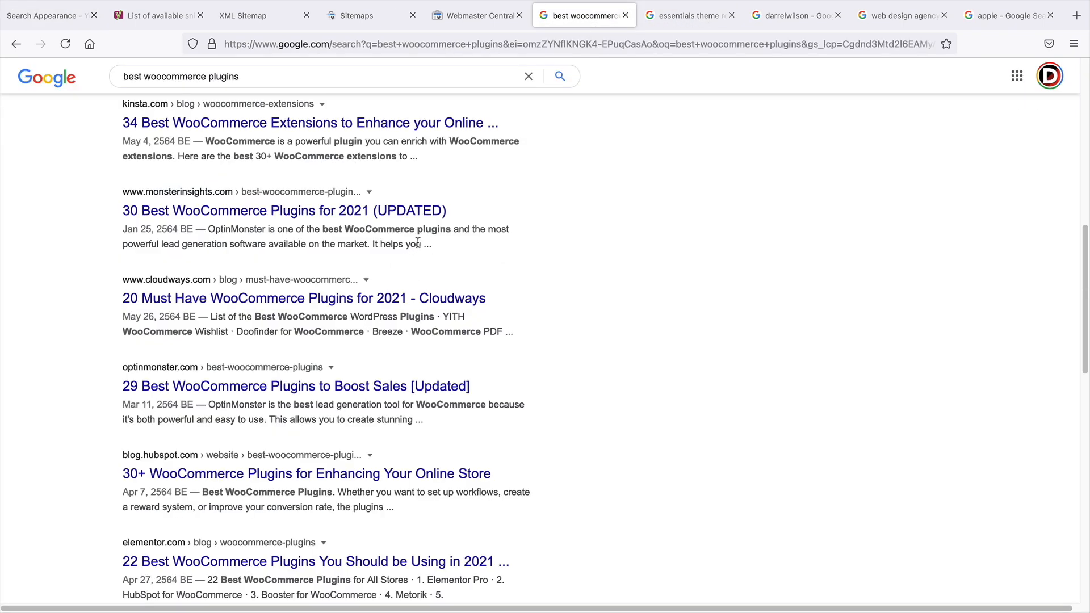
drag(420, 244, 211, 232)
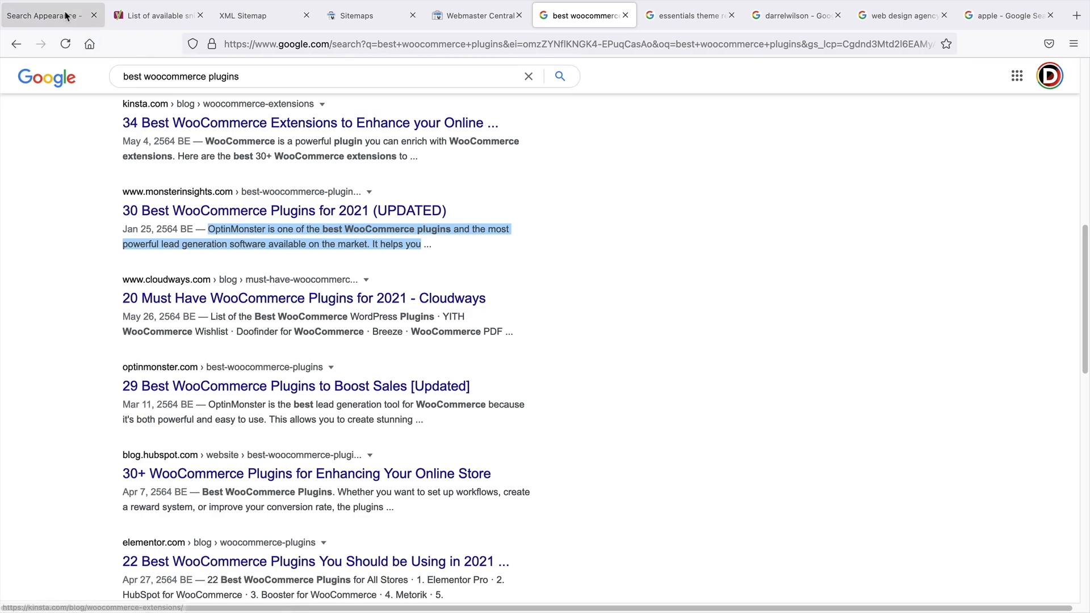
click(47, 16)
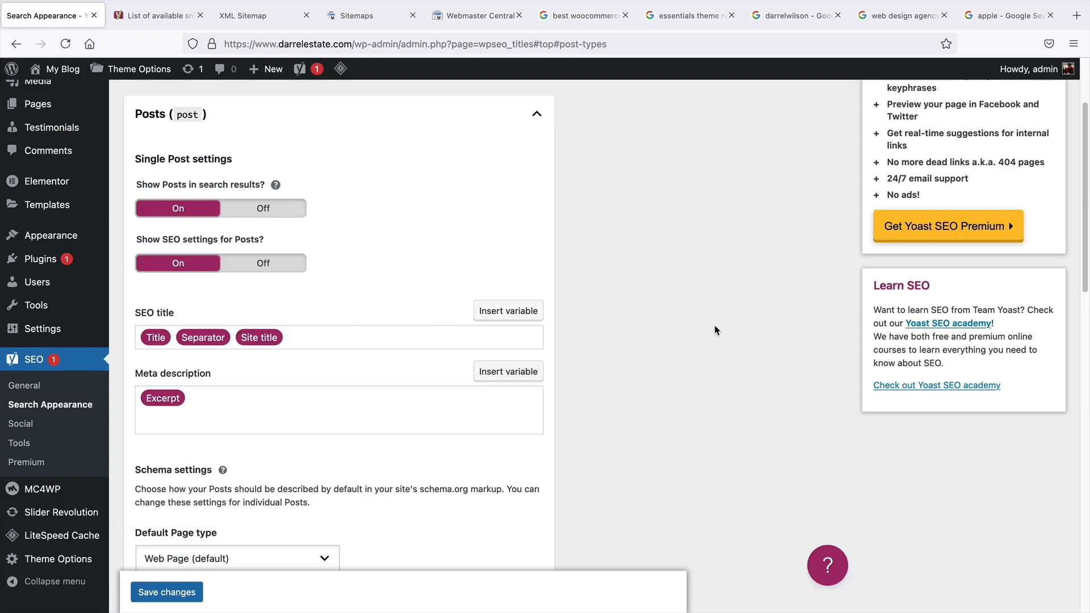
click(735, 327)
scroll(625, 318, down, 1)
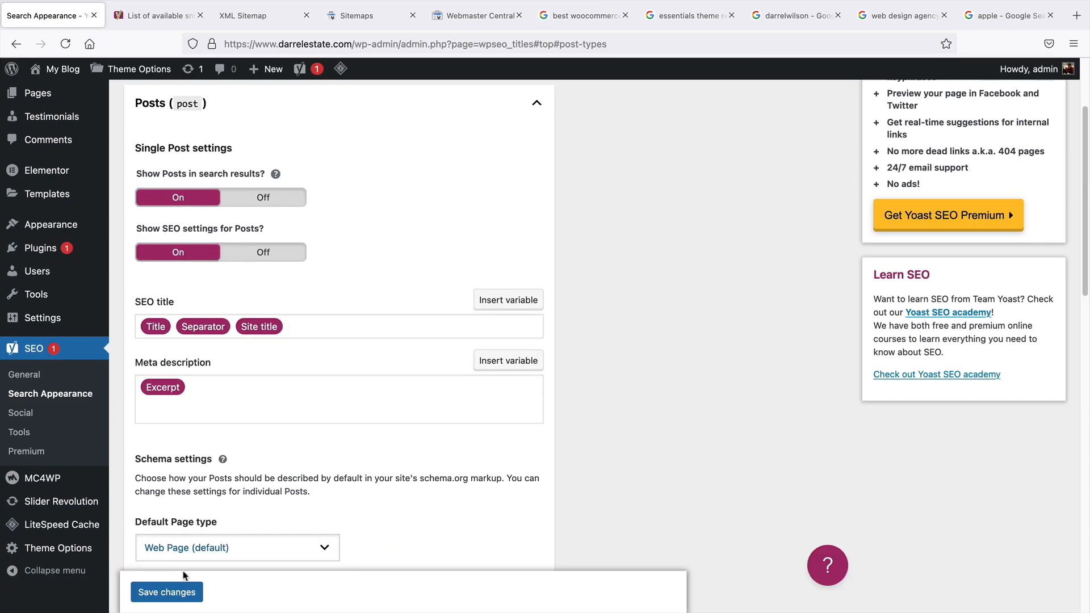
click(170, 592)
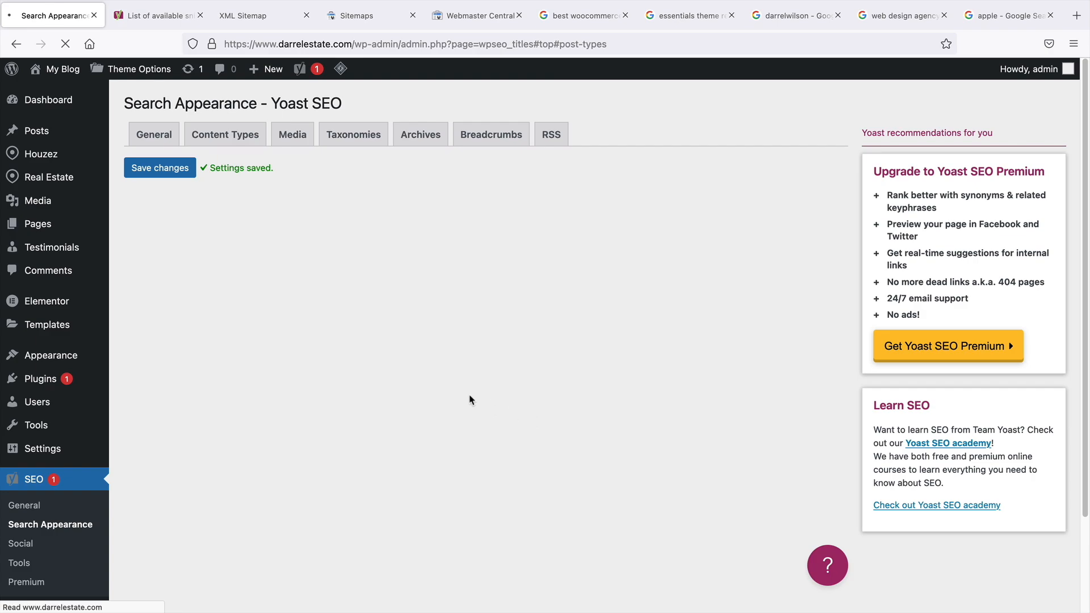
Expand the Properties section of the Content Types settings and bring its SEO title and meta description into view.
scroll(608, 360, down, 15)
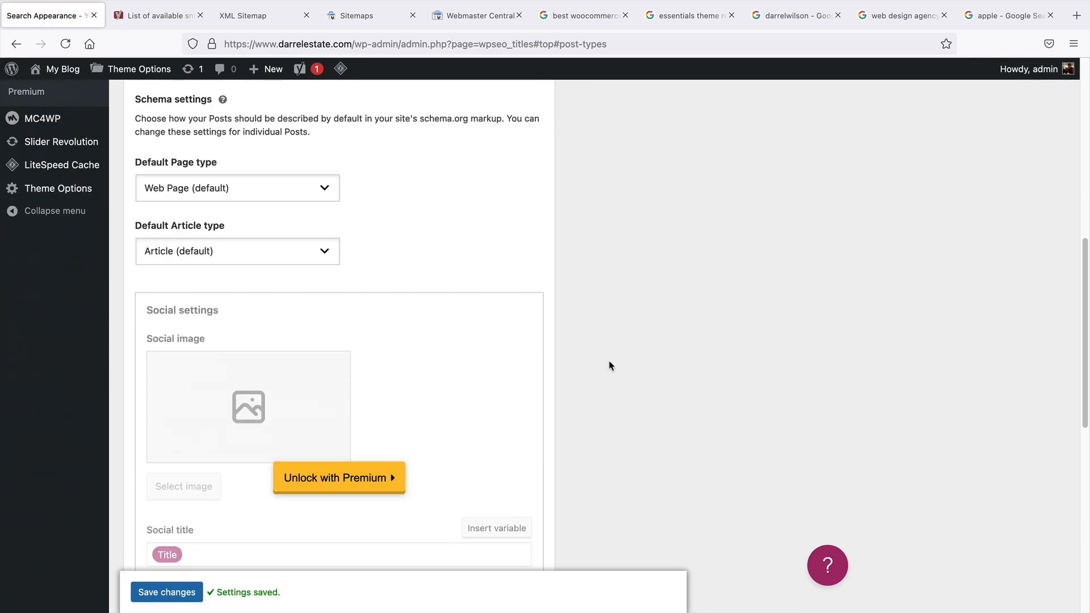
scroll(609, 365, down, 3)
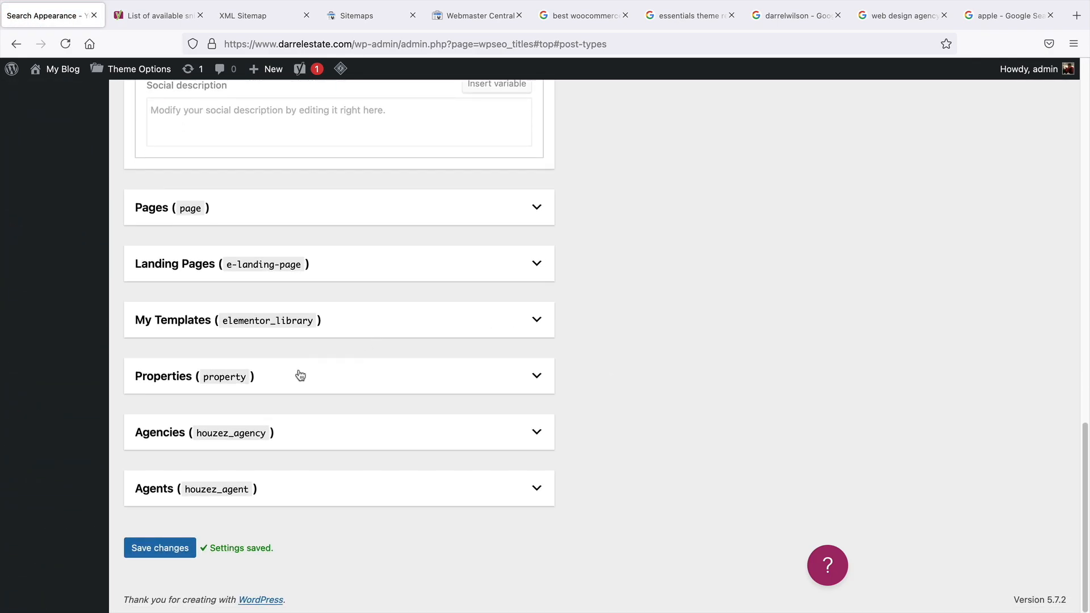
click(300, 375)
scroll(295, 372, down, 5)
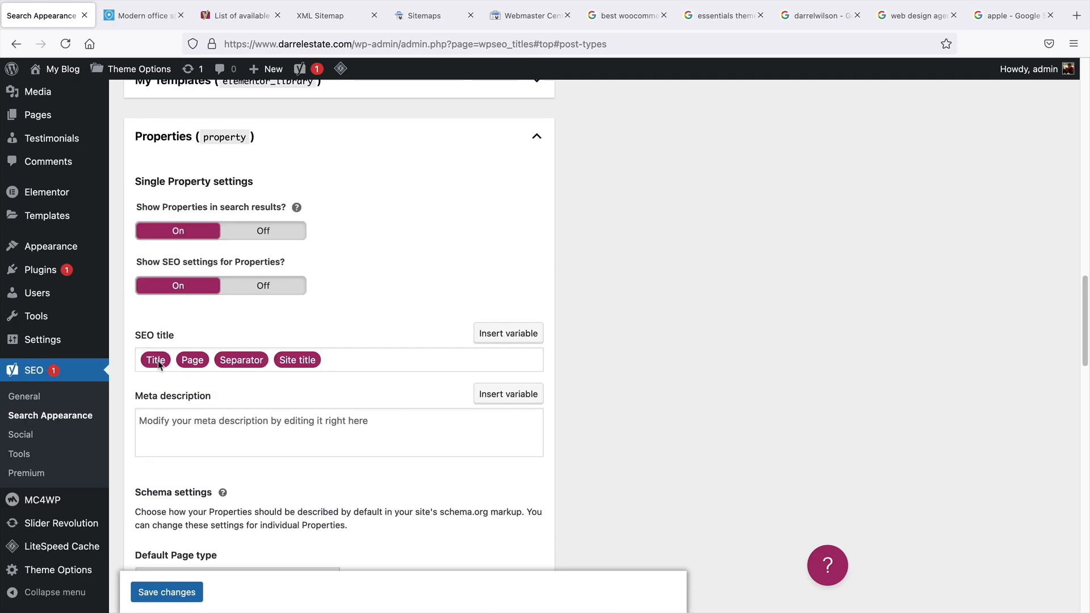
Check the title on the Modern Office Space listing and remove the Page variable from the Properties SEO title.
click(148, 16)
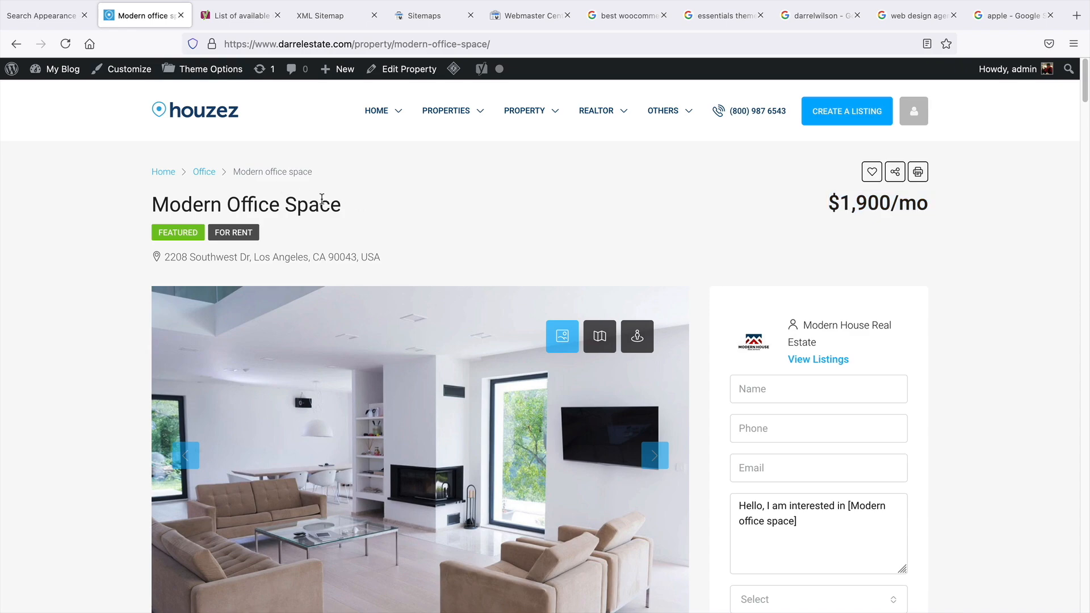
drag(341, 204, 143, 206)
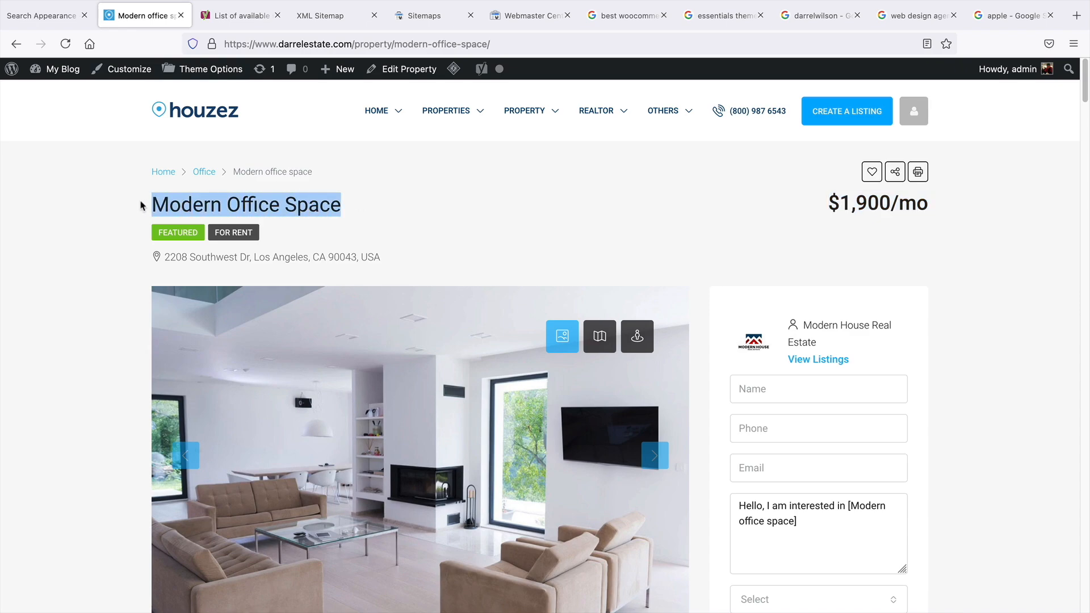
click(64, 18)
click(211, 362)
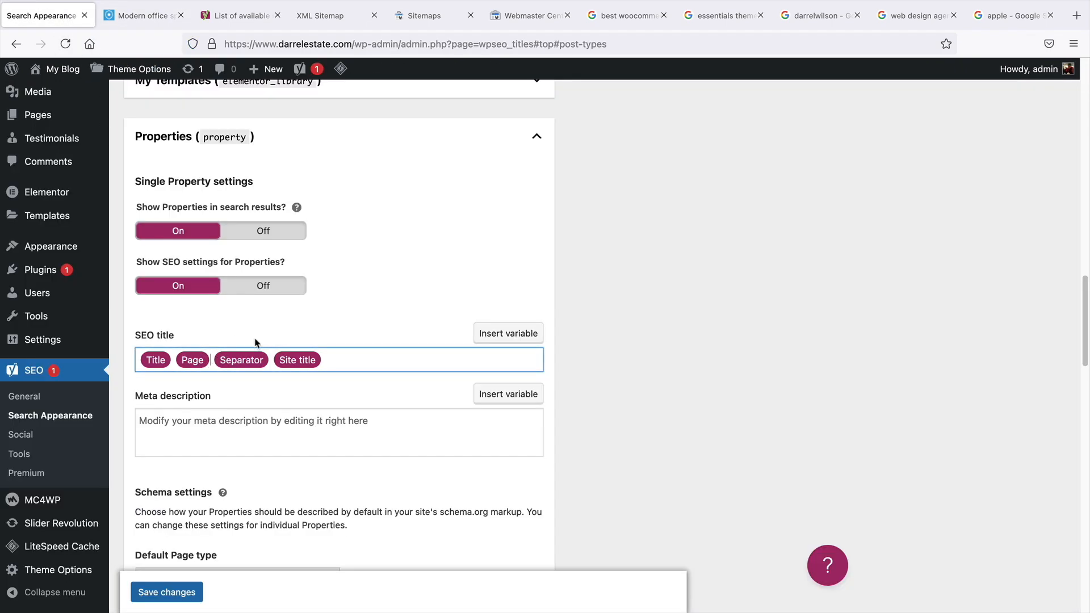
key(BackSpace)
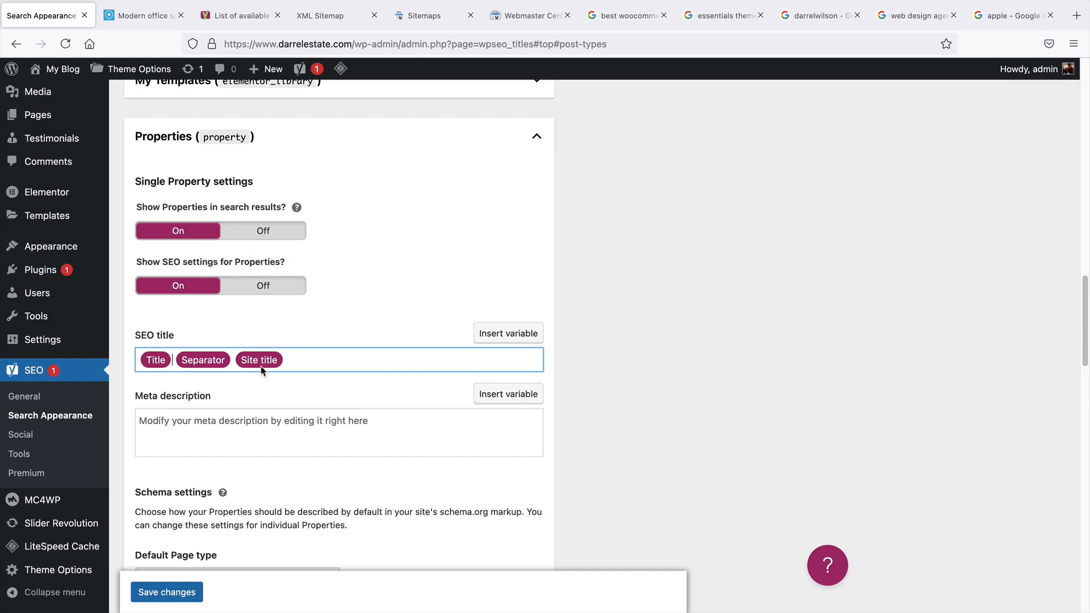
Paste the Excerpt variable into the Properties meta description.
click(158, 424)
right_click(158, 425)
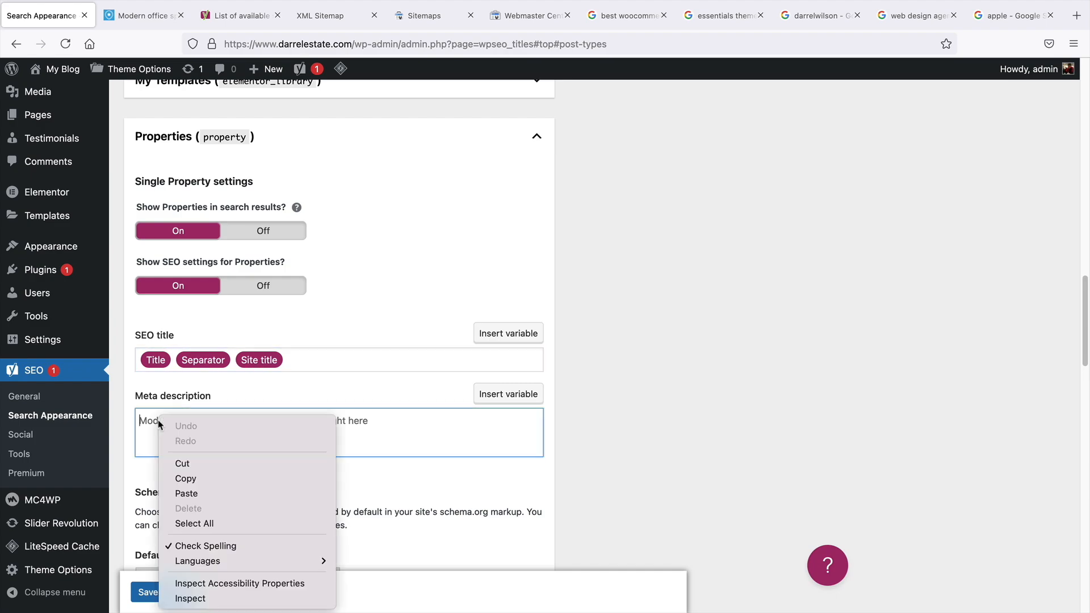
click(187, 493)
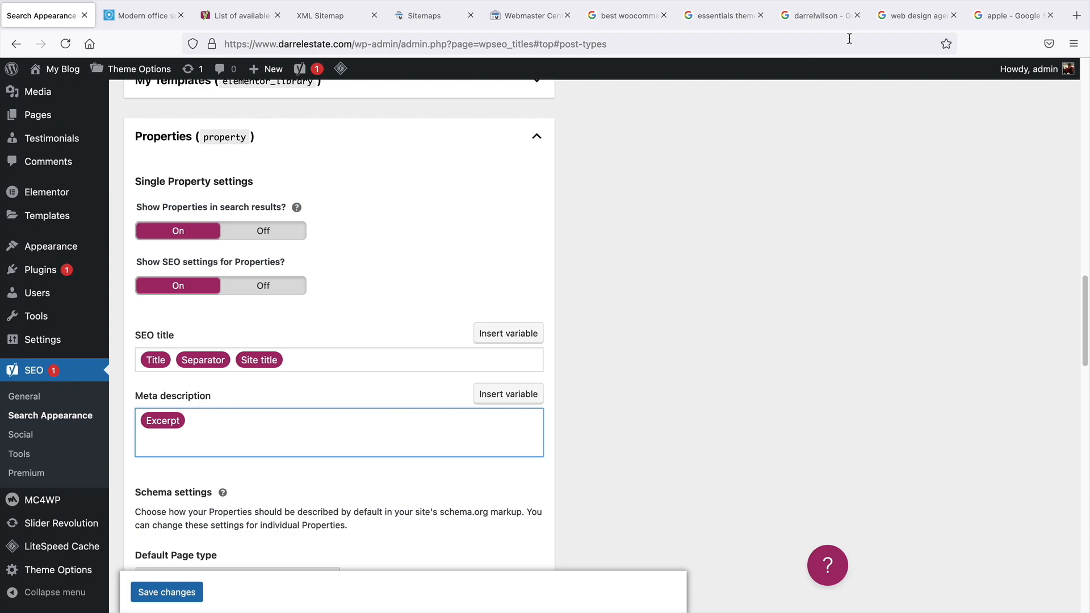
Examine a result's description in the Google results for web design agency, then return and save the Properties settings.
click(904, 17)
drag(406, 256, 123, 239)
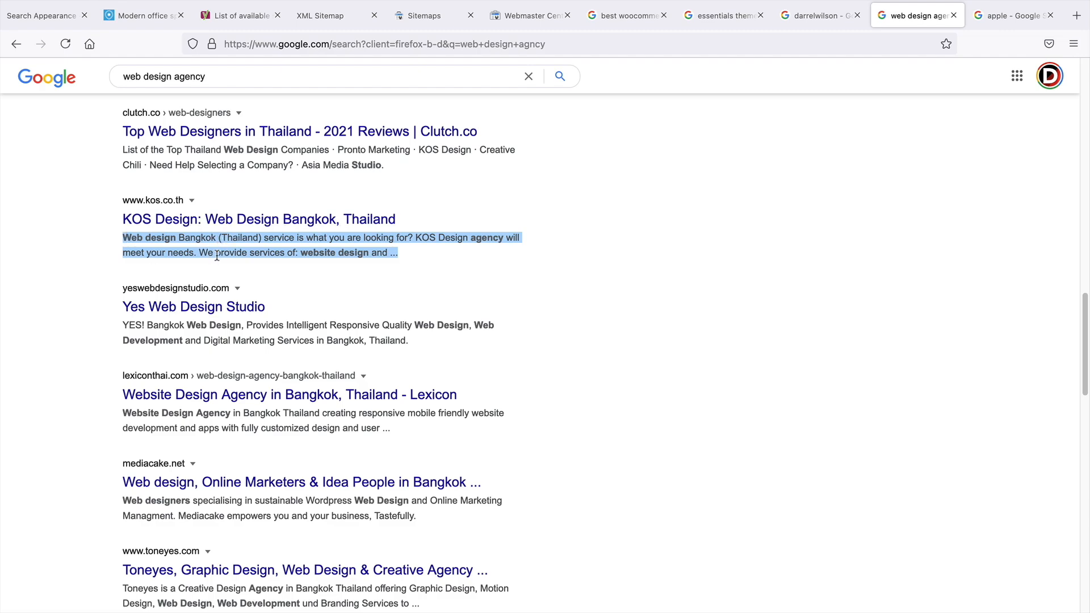
click(52, 17)
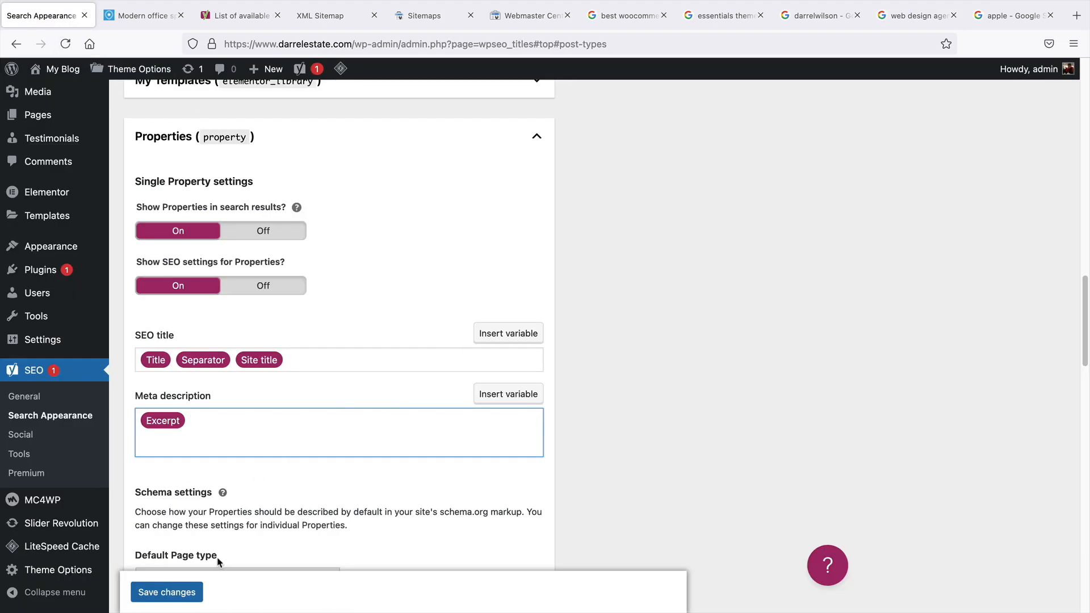
click(212, 443)
click(167, 594)
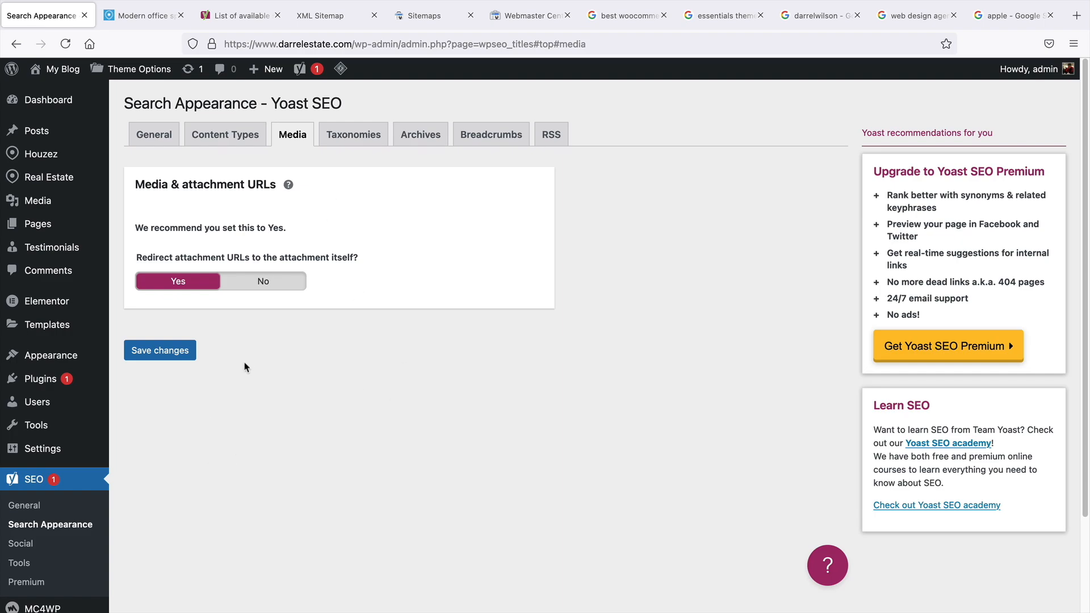
Review the Media & attachment URLs setting, keeping the redirect at Yes, and open the Taxonomies settings.
drag(138, 184, 277, 183)
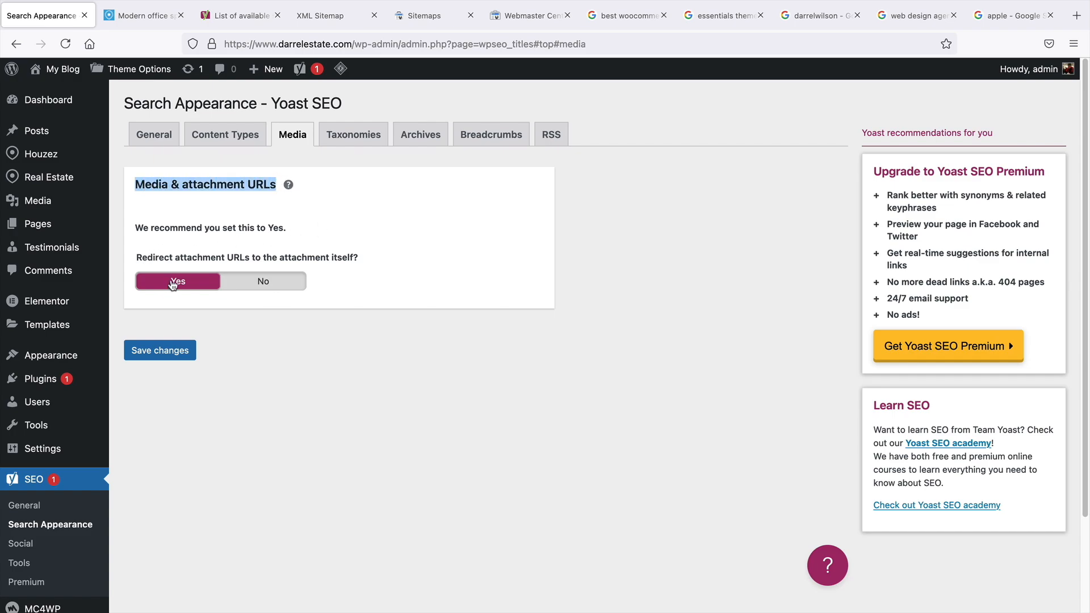
click(359, 141)
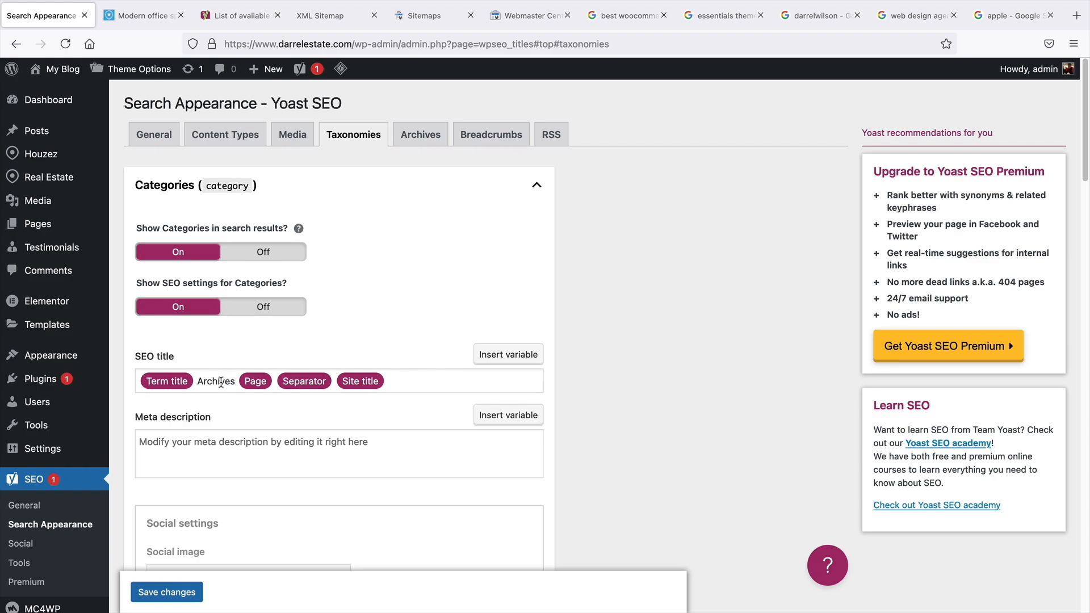
Remove the Archives text and the Page variable from the Categories SEO title.
double_click(221, 383)
key(BackSpace)
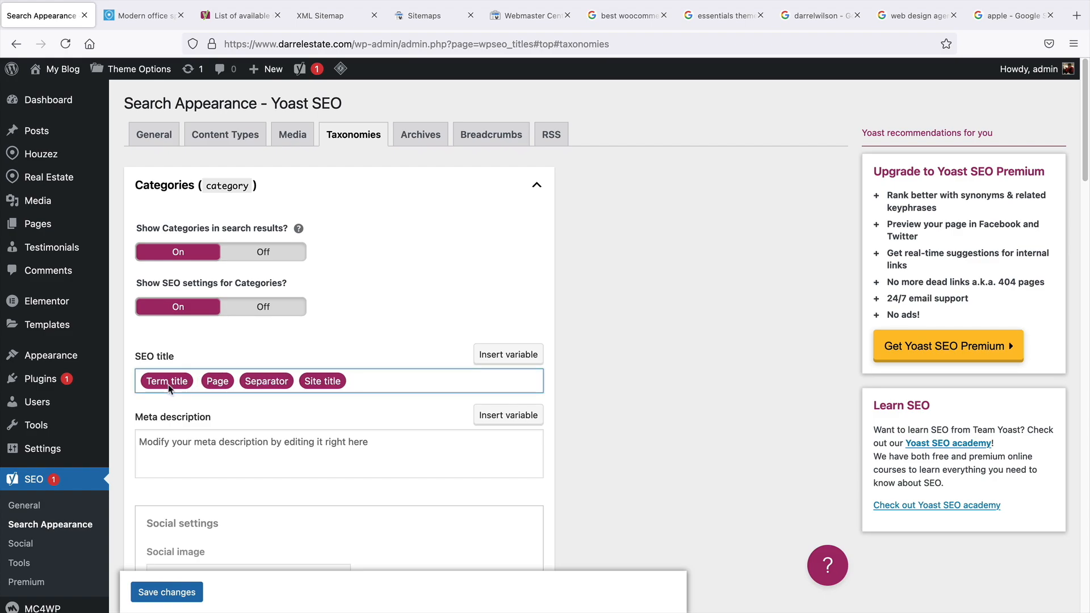
key(BackSpace)
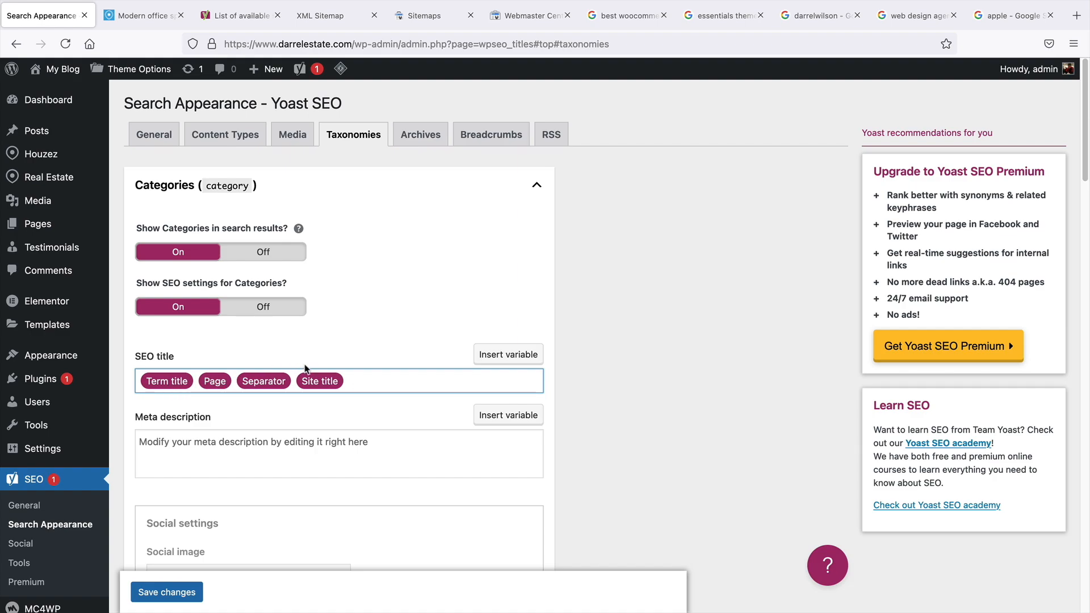
key(Delete)
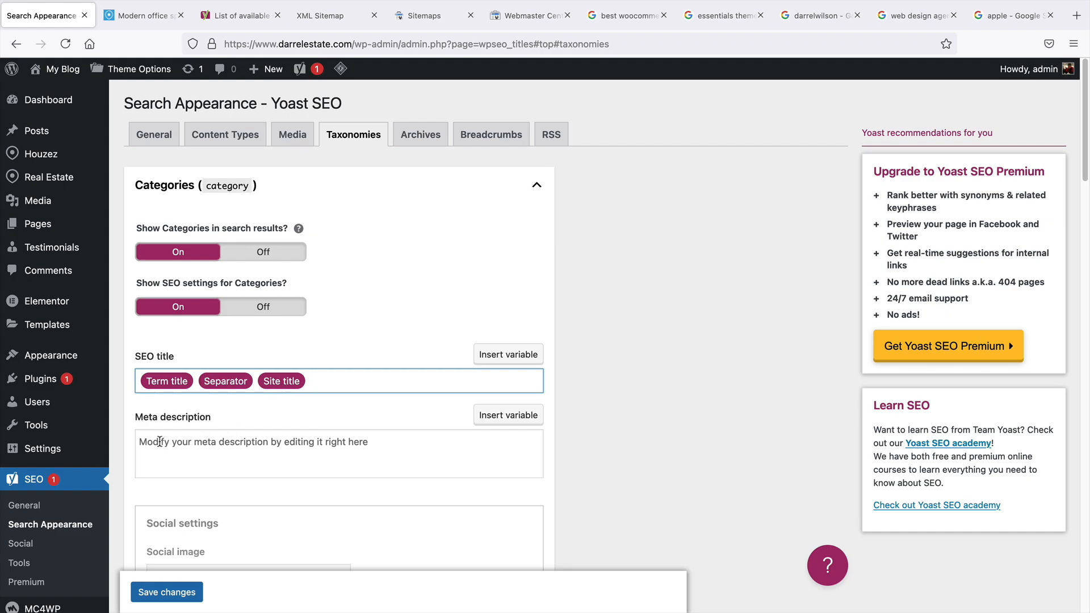
Paste the Excerpt variable into the Categories meta description and save the taxonomy settings.
click(160, 443)
right_click(166, 444)
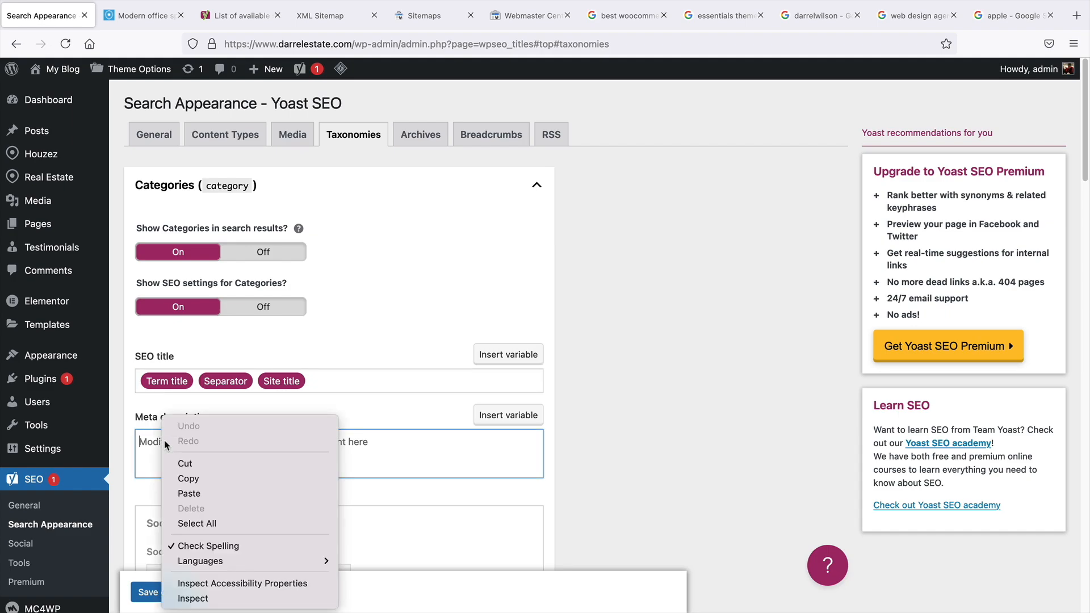
click(191, 494)
click(629, 417)
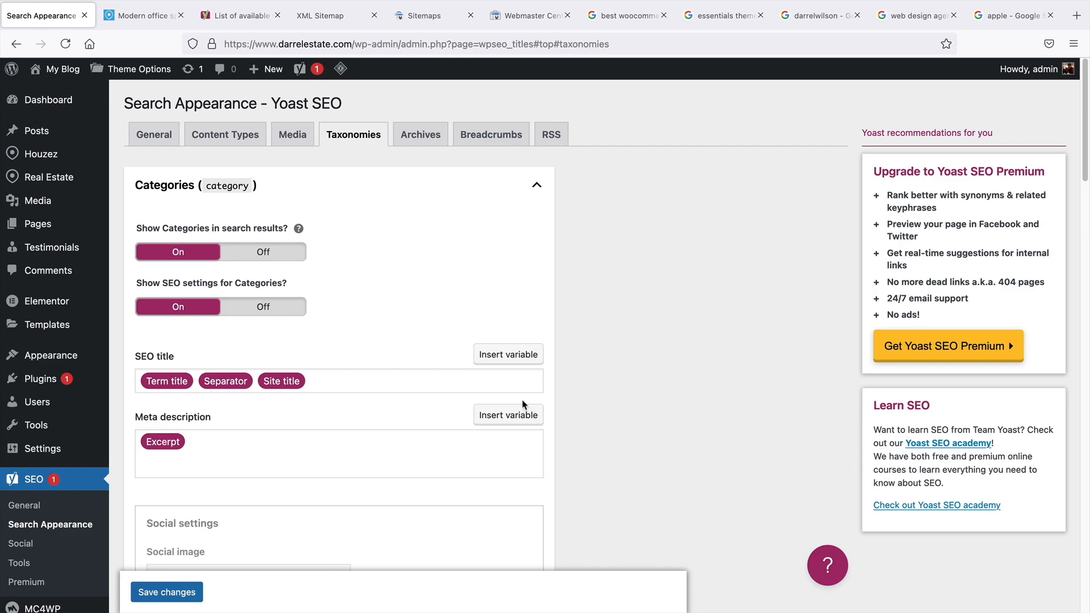
click(182, 592)
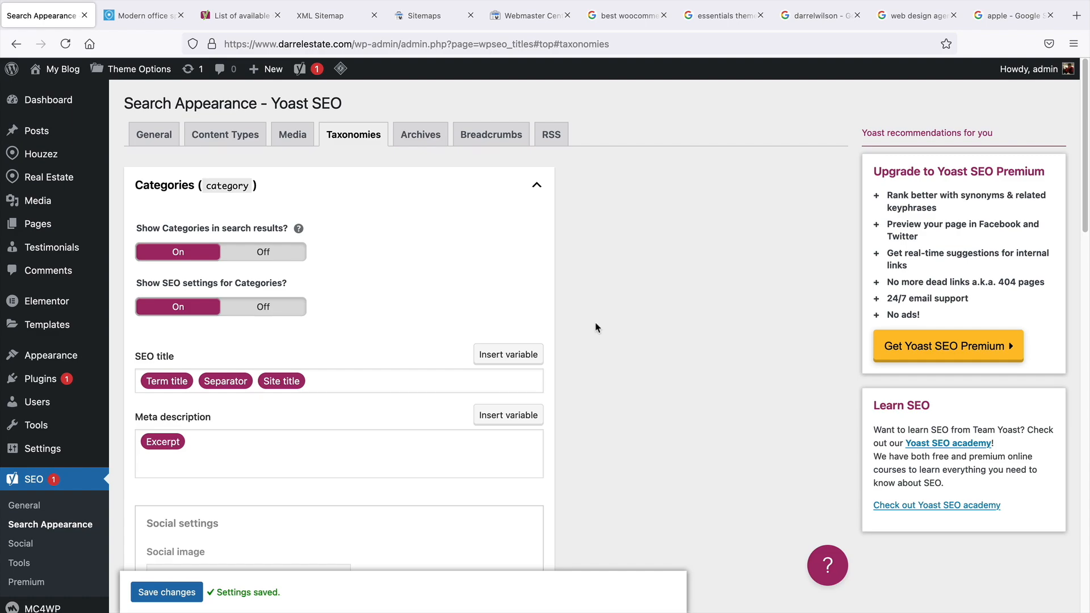
Expand the Tags taxonomy and set showing Tags in search results to Off.
middle_click(660, 331)
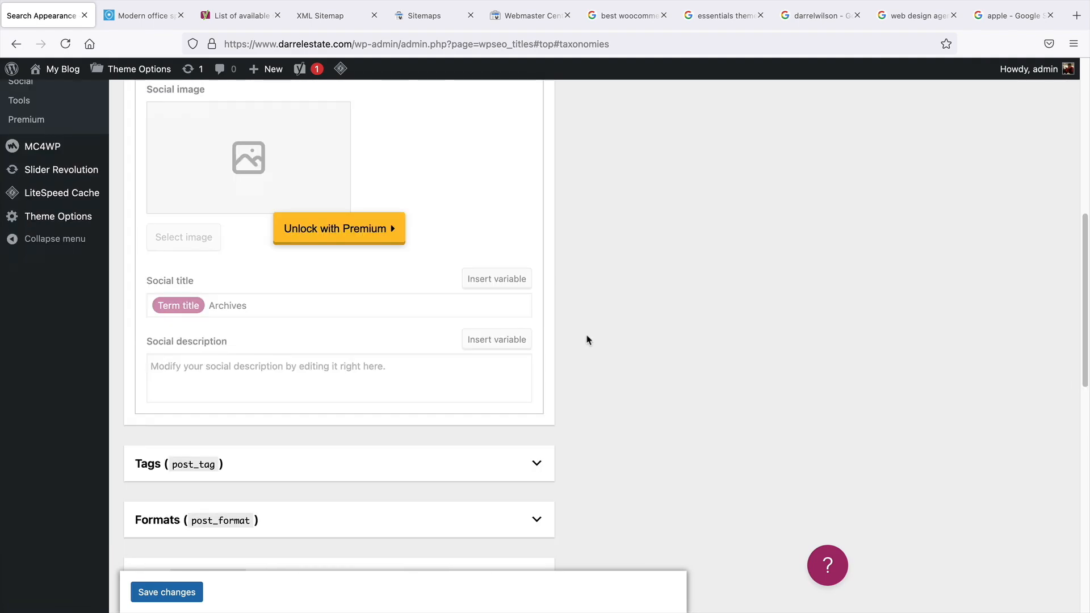
click(537, 464)
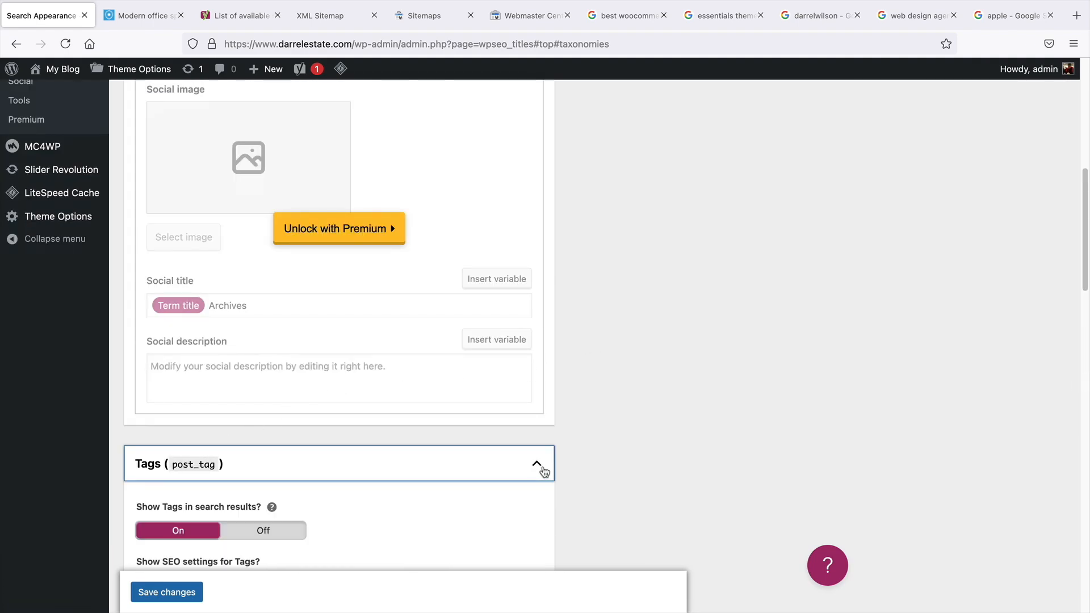
scroll(592, 464, down, 3)
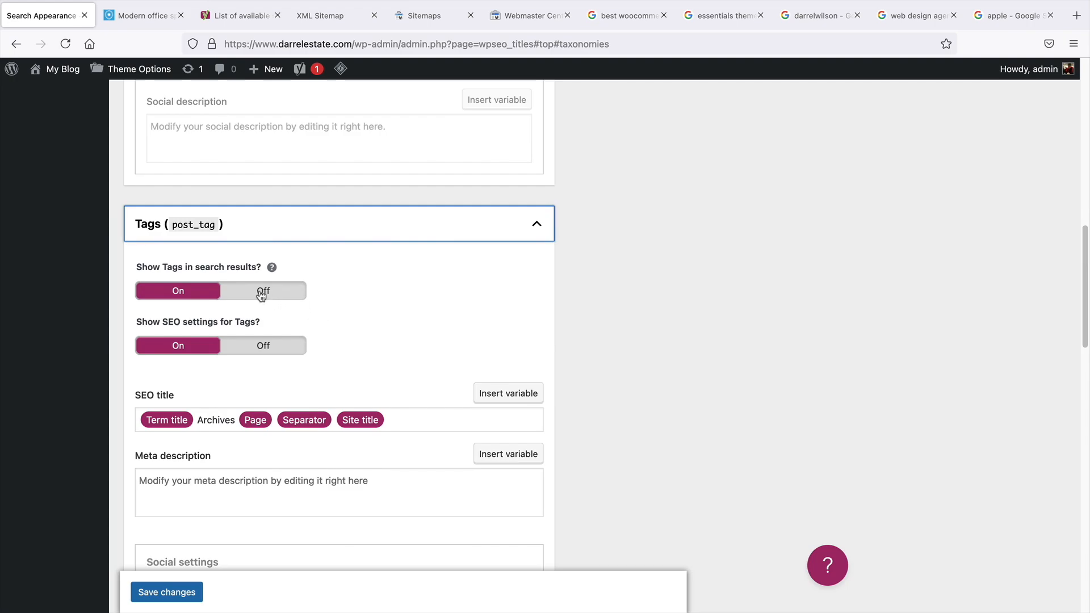
click(261, 290)
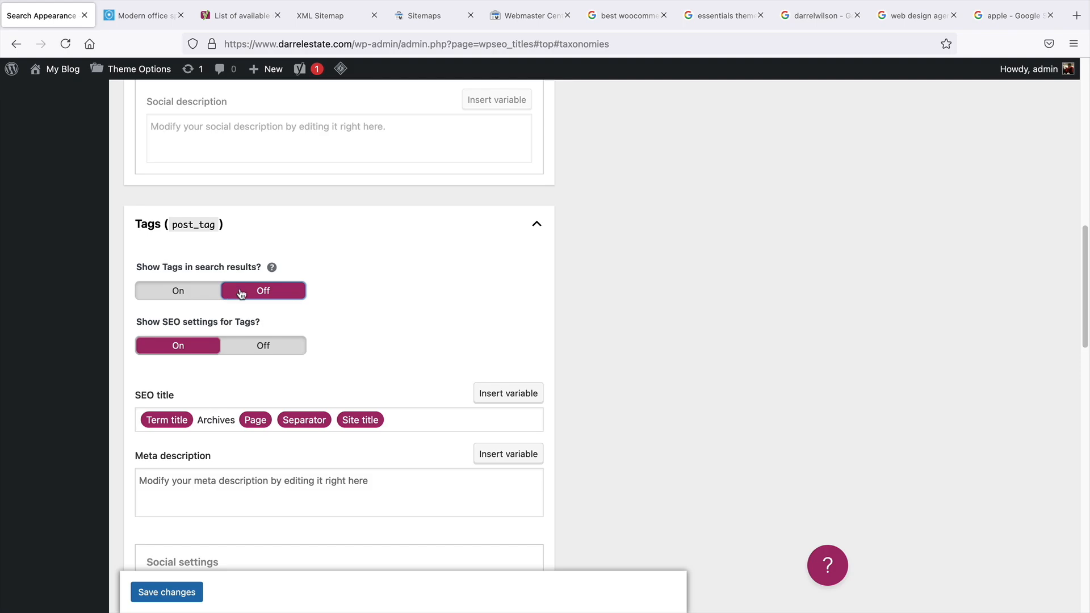
Remove the Archives text and the Page variable from the Tags SEO title.
scroll(370, 312, down, 2)
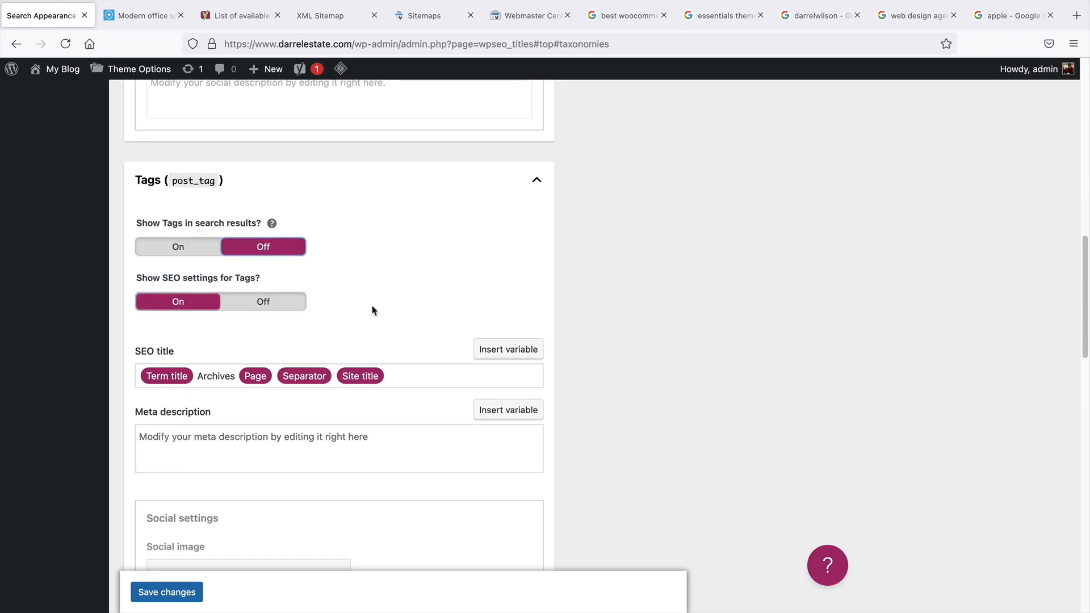
scroll(372, 311, down, 3)
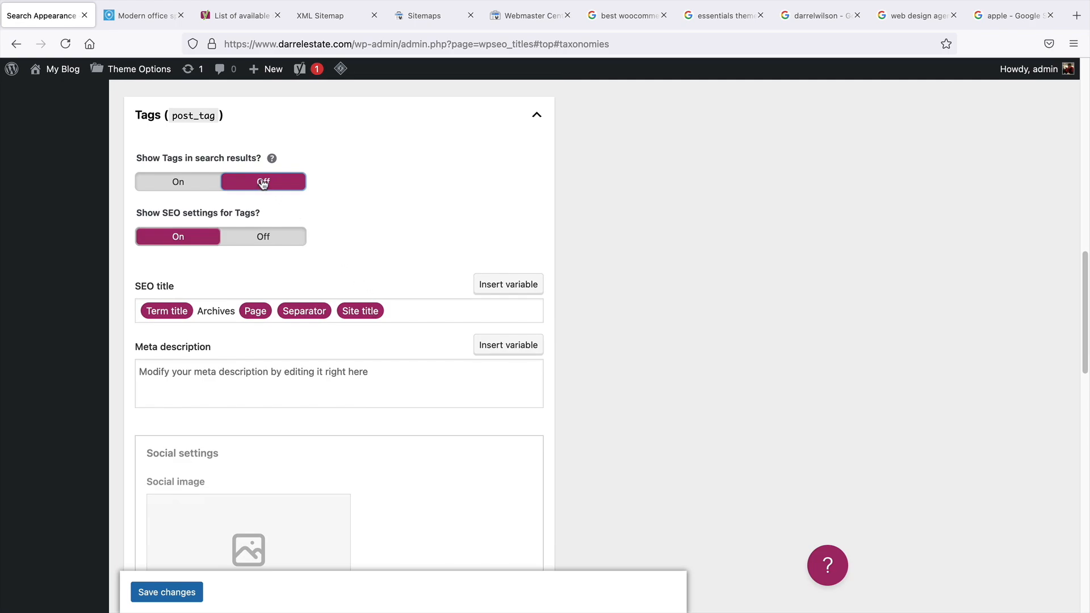
double_click(218, 312)
key(BackSpace)
key(BackSpace)
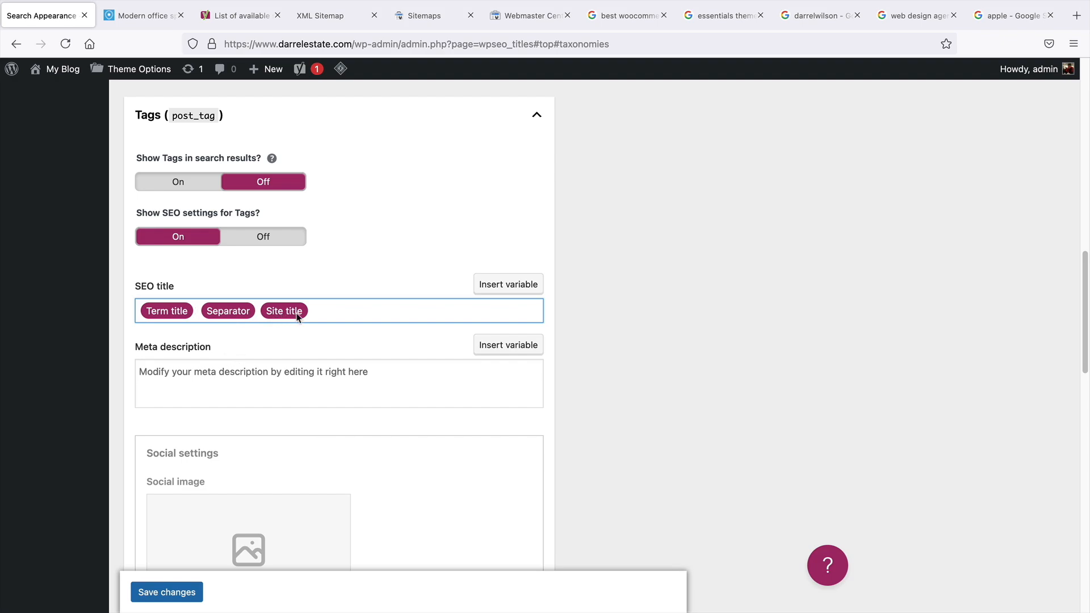
Expand the Formats taxonomy and set format-based archives to Off.
scroll(234, 382, down, 4)
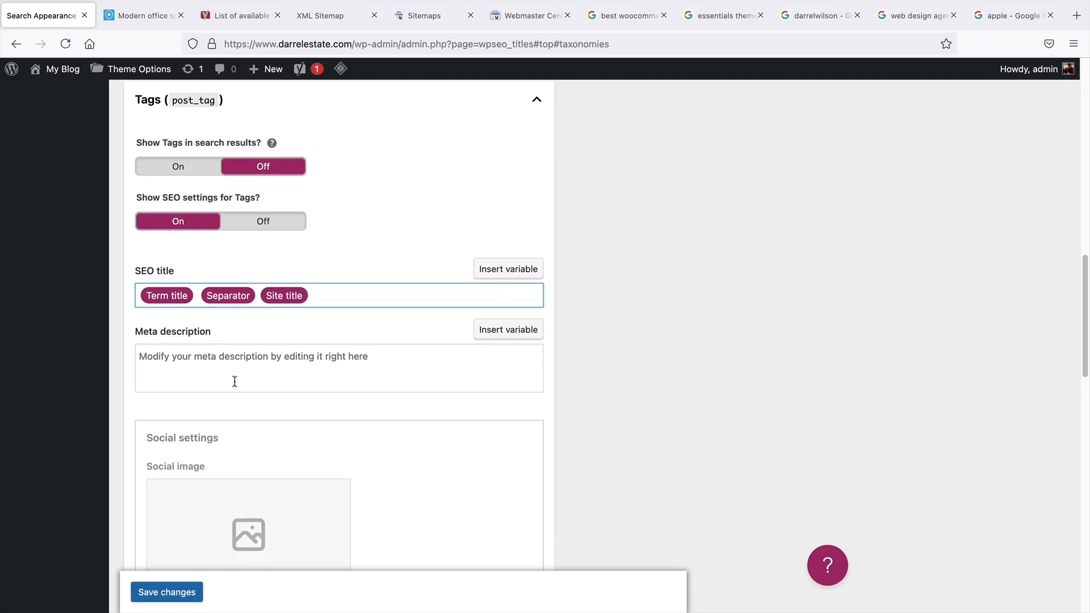
scroll(581, 381, down, 5)
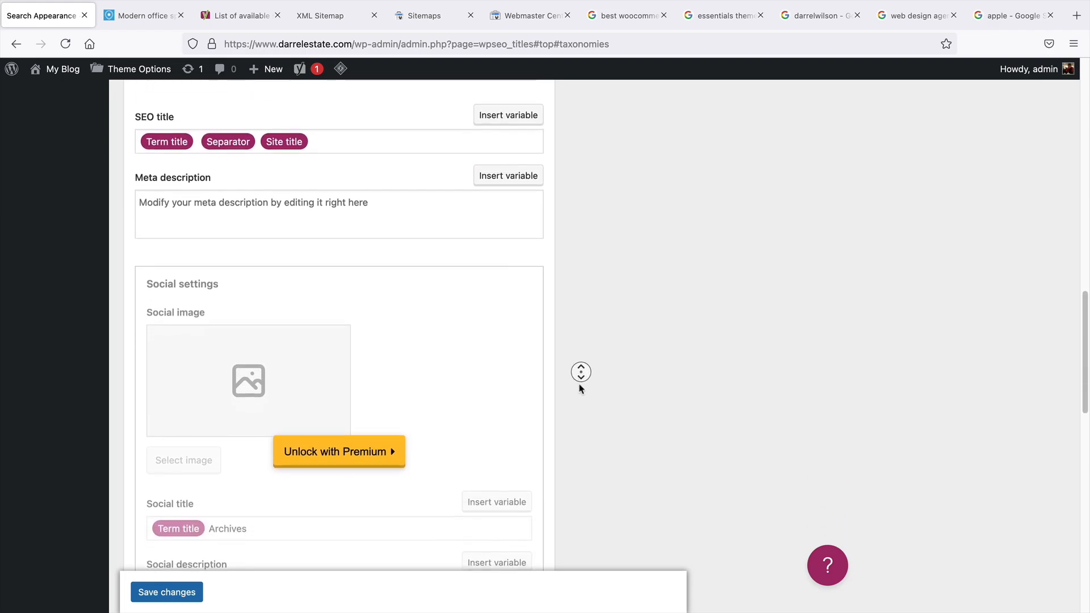
scroll(581, 392, down, 3)
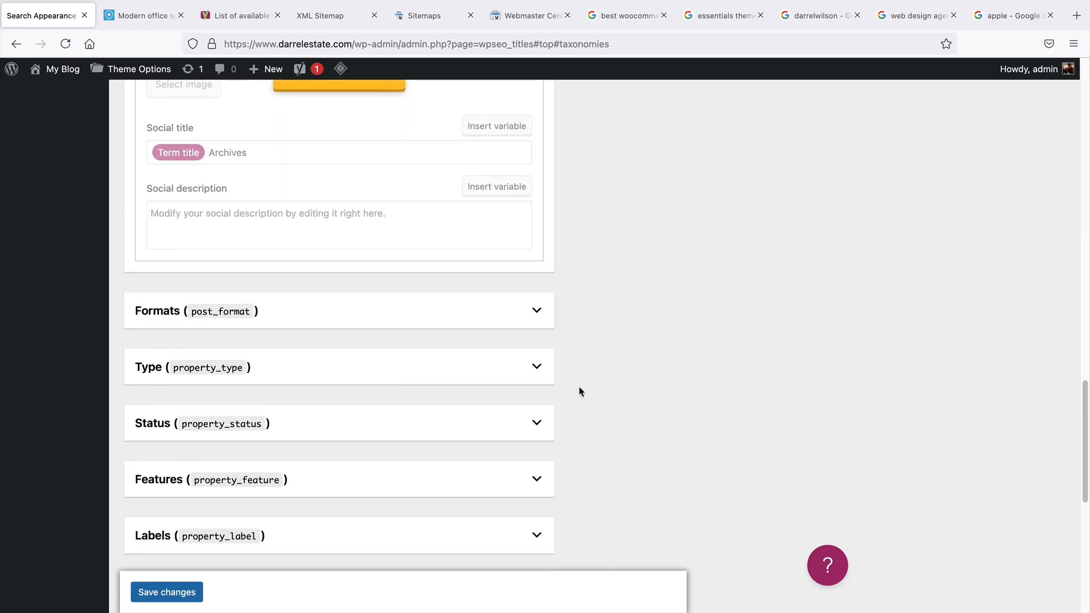
click(314, 314)
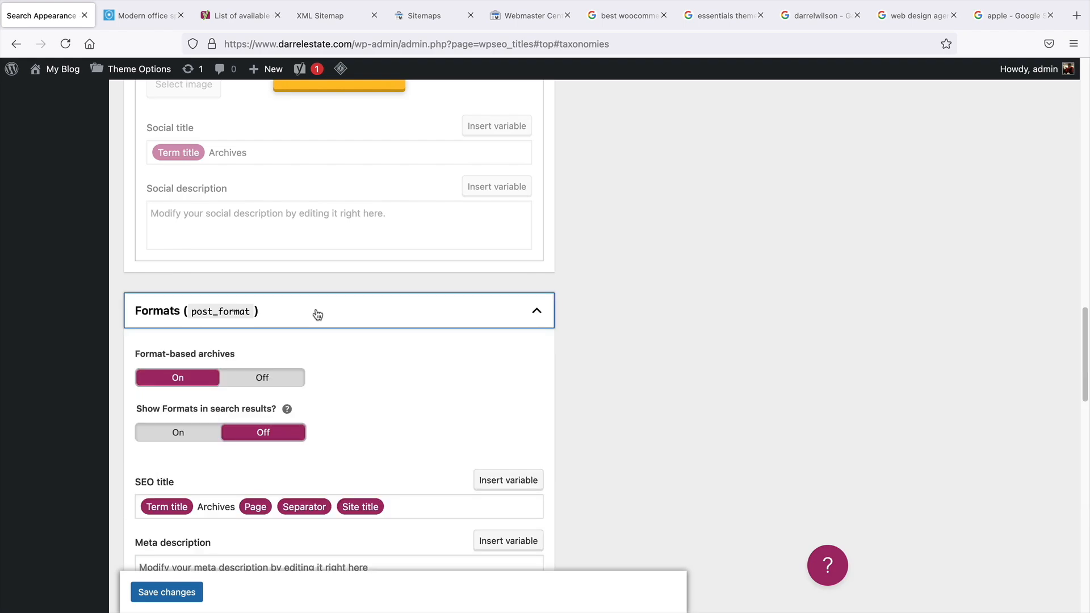
scroll(316, 314, down, 2)
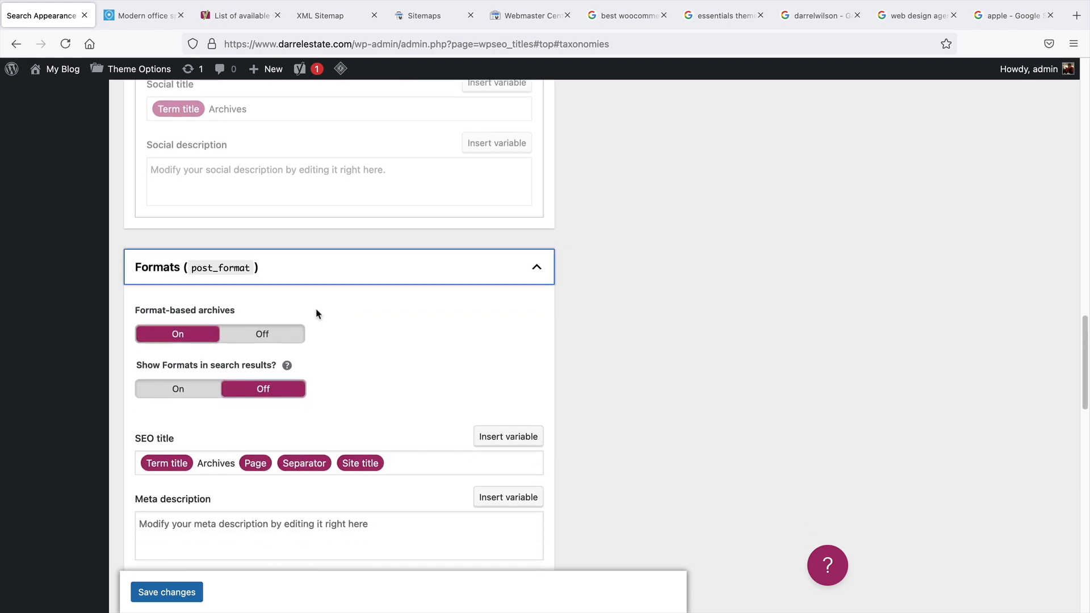
click(259, 339)
Remove the Archives text and the Page variable from the Formats SEO title.
double_click(218, 407)
key(BackSpace)
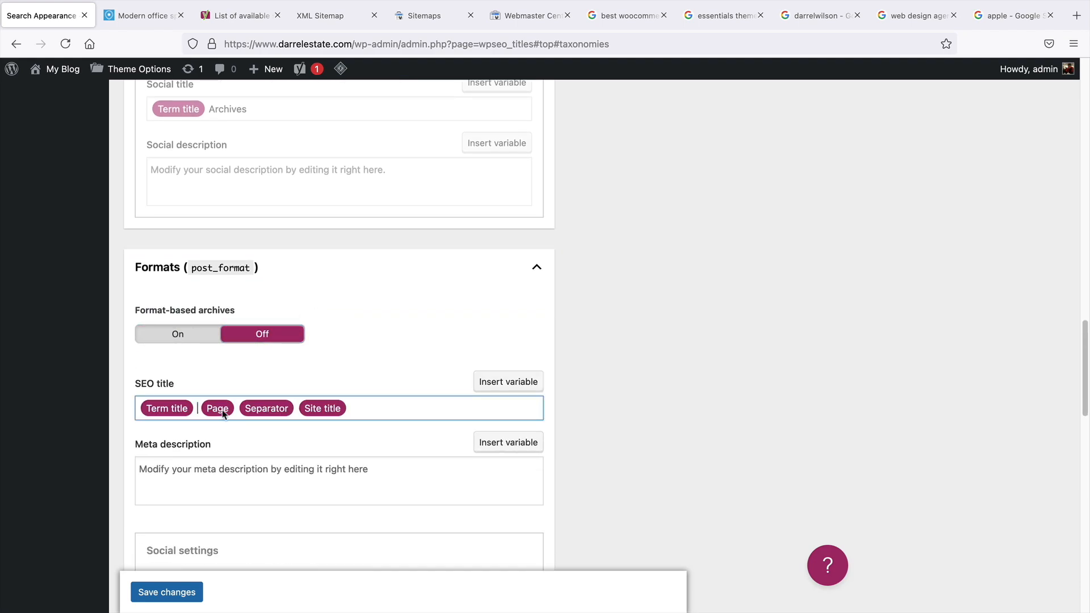
key(Delete)
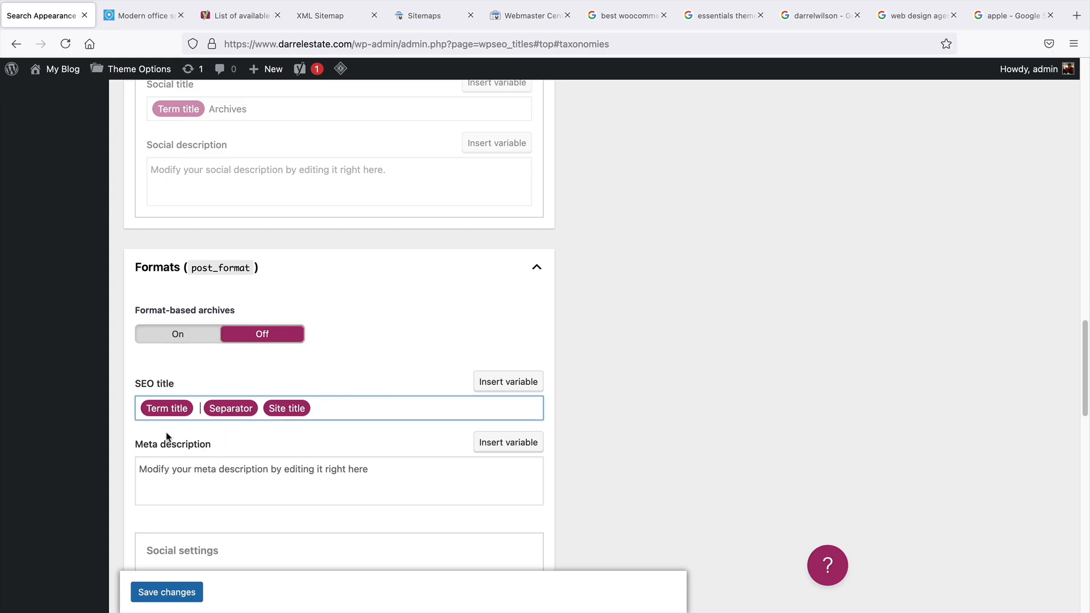
click(194, 420)
Paste the Excerpt variable into the Formats meta description.
click(177, 462)
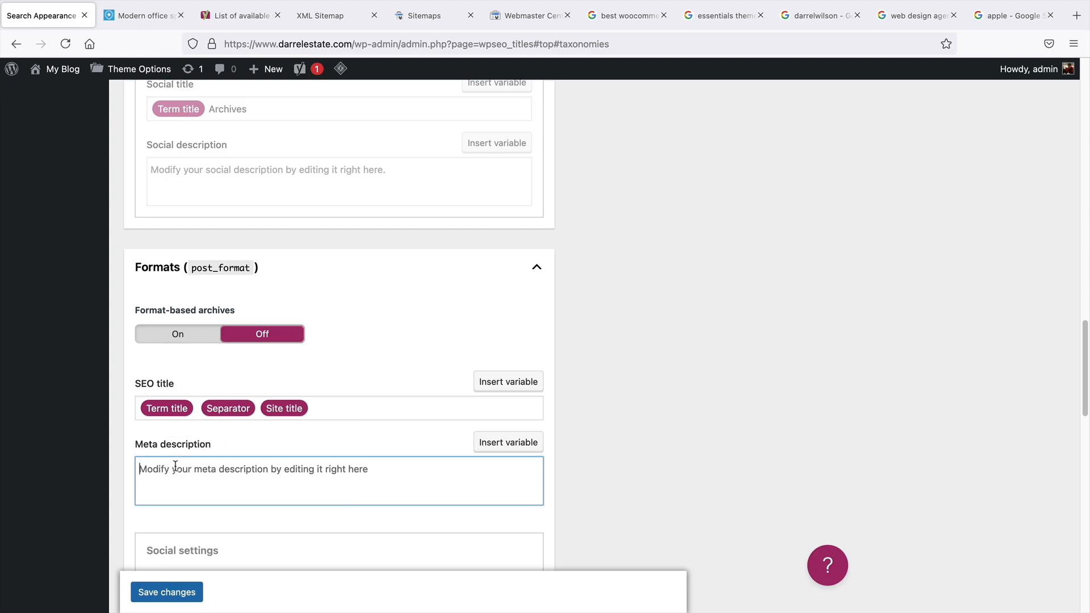
right_click(177, 462)
click(204, 493)
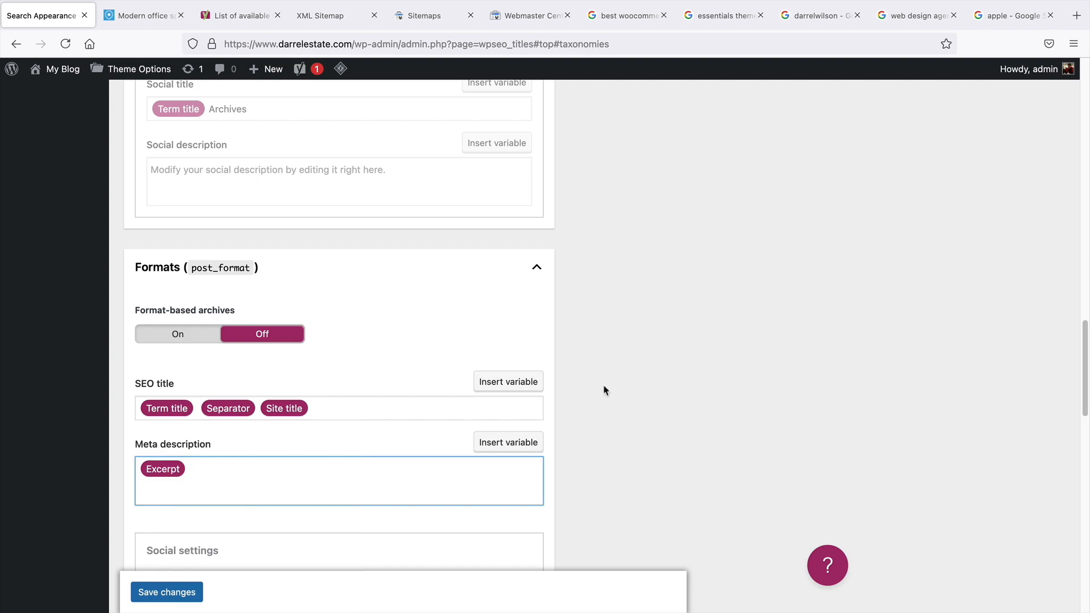
Expand the Area (property_area) taxonomy and remove the Archives text and the Page variable from its SEO title.
scroll(601, 386, down, 15)
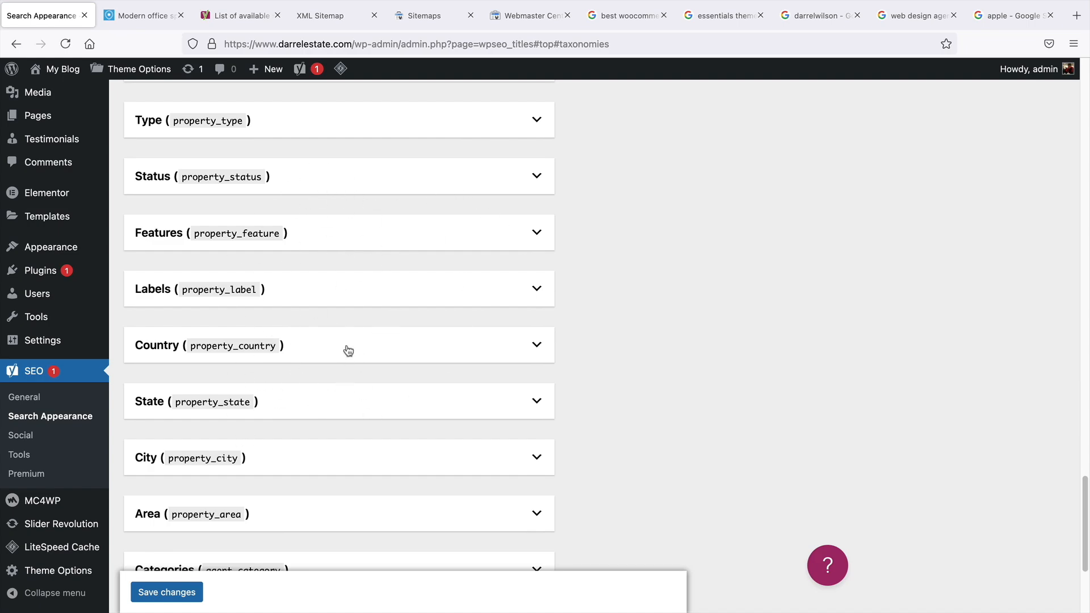
middle_click(630, 368)
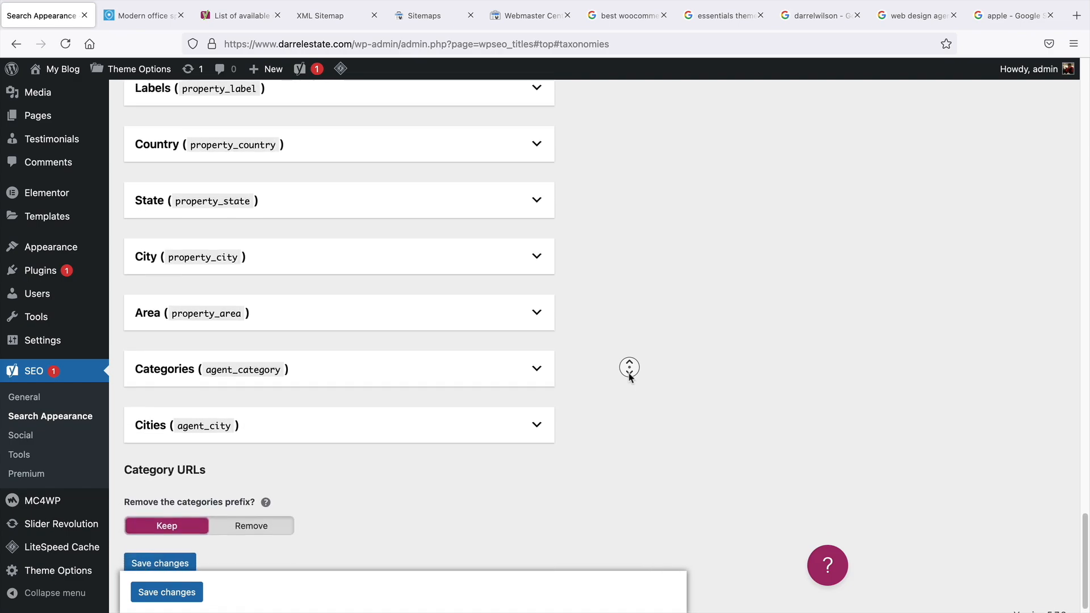
click(629, 376)
click(529, 293)
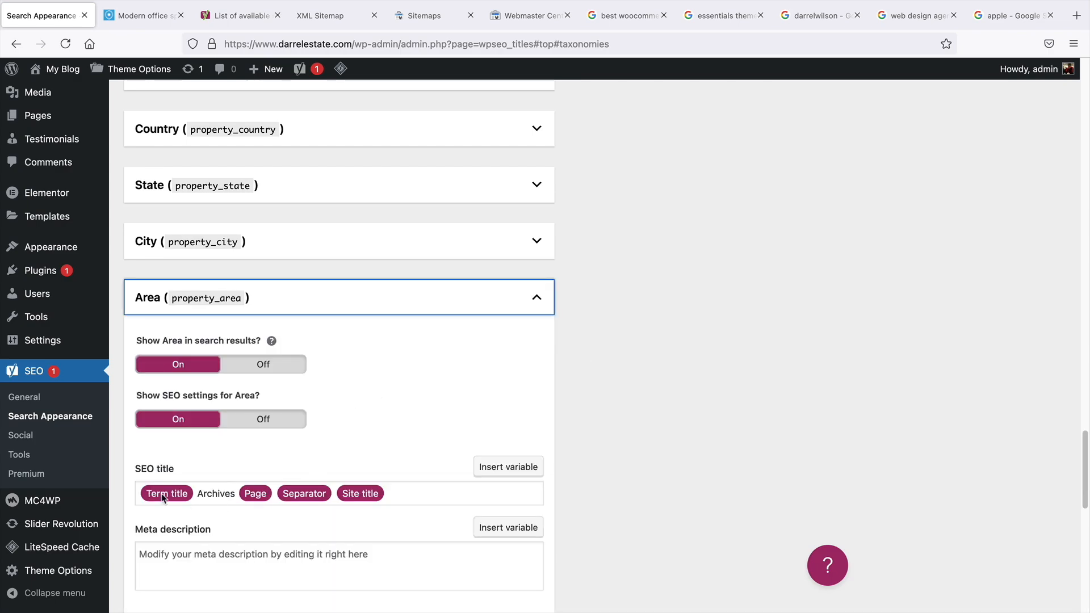
double_click(214, 494)
key(BackSpace)
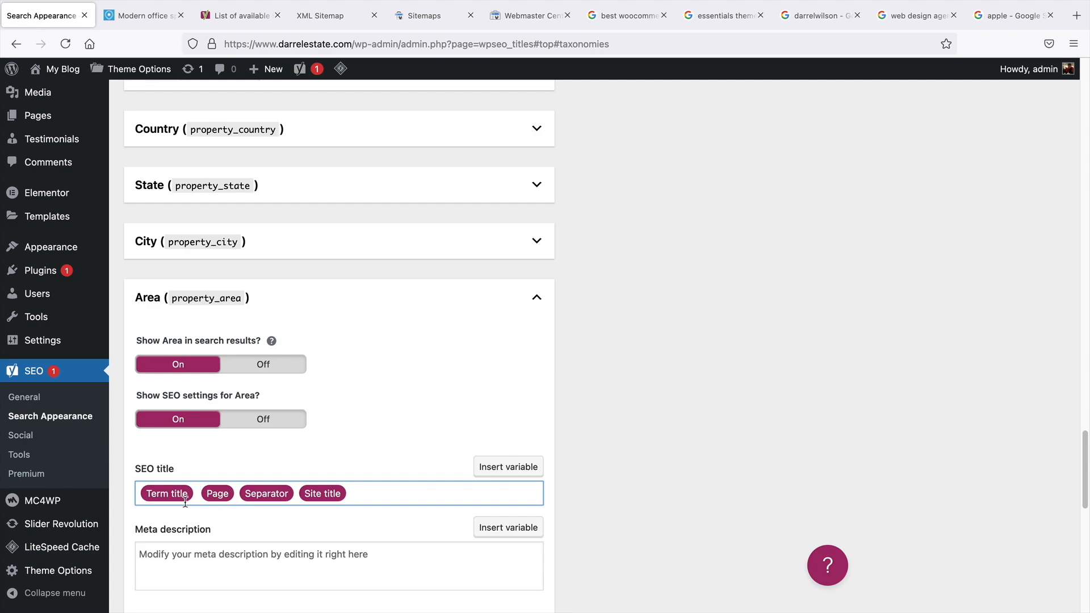
key(BackSpace)
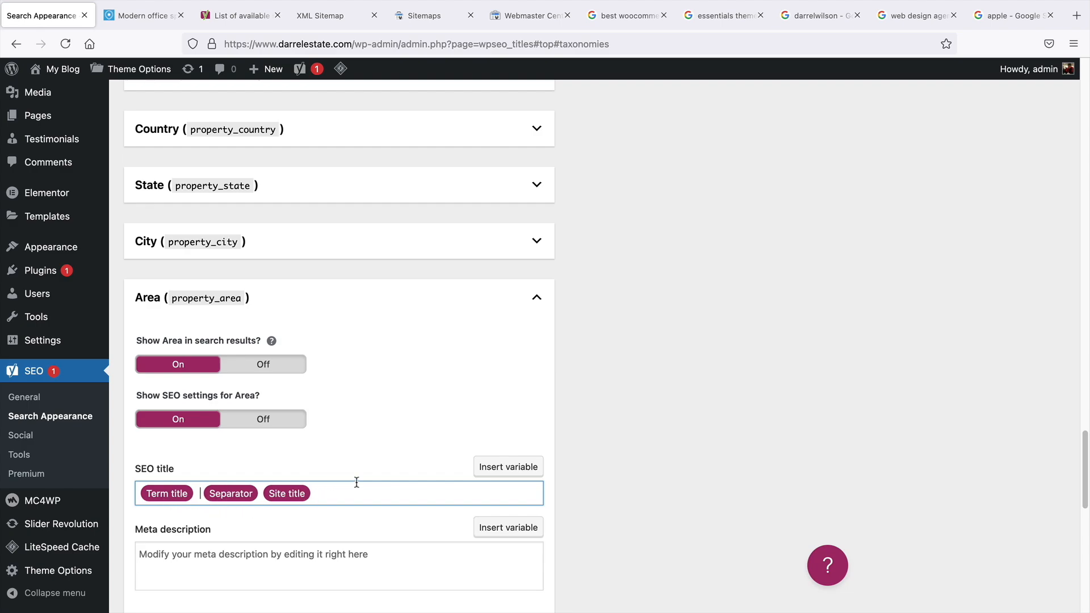
key(BackSpace)
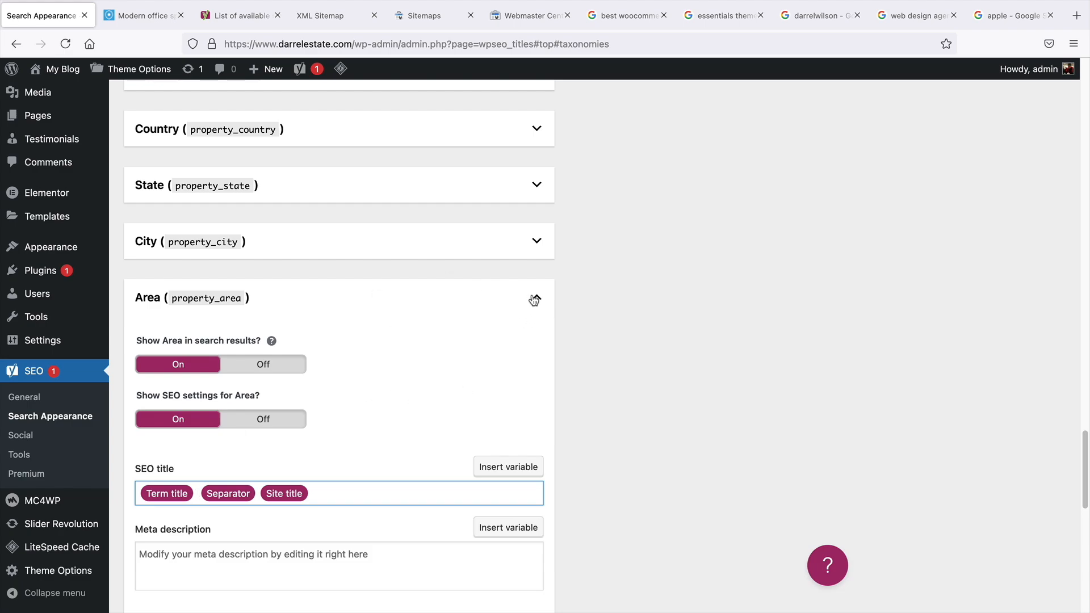
Paste the Excerpt variable into the Area meta description.
scroll(404, 431, down, 1)
right_click(173, 533)
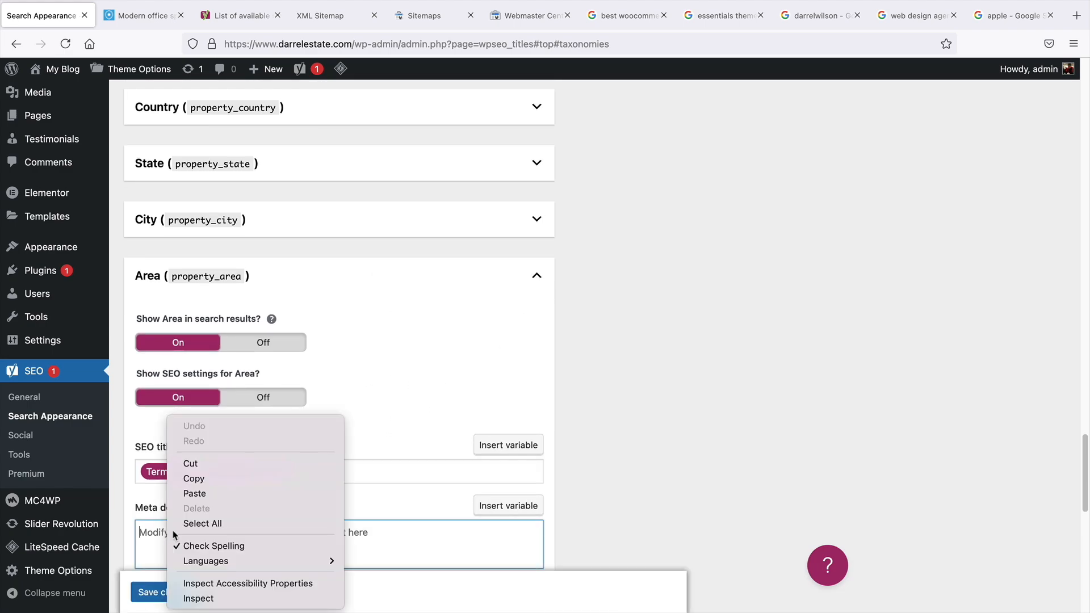
click(195, 493)
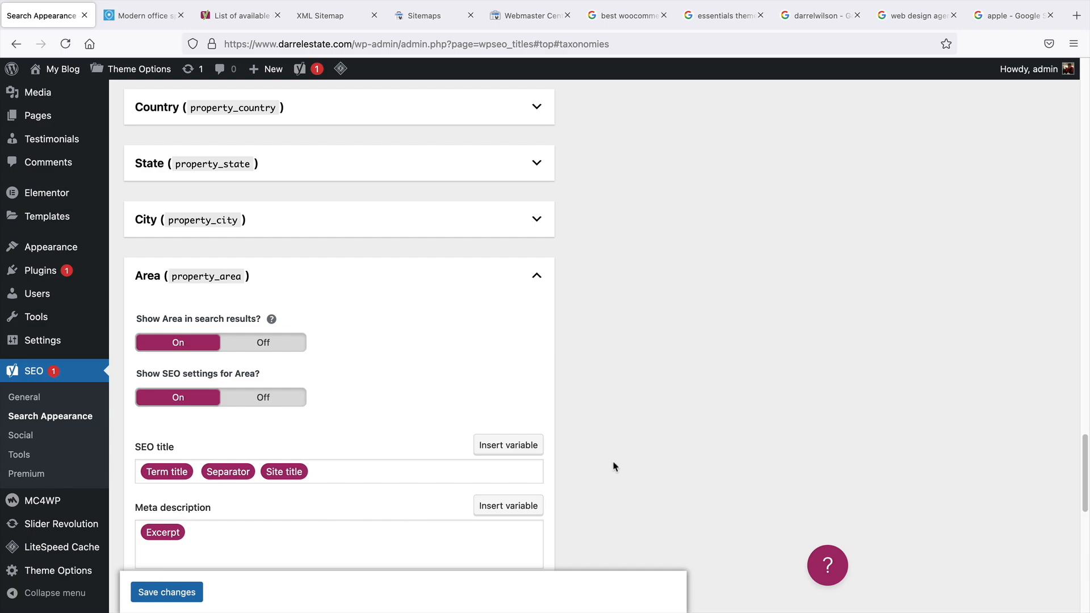
Review the Remove the categories prefix setting under Category URLs and examine the property segment in the Modern Office Space listing's URL.
scroll(605, 456, down, 5)
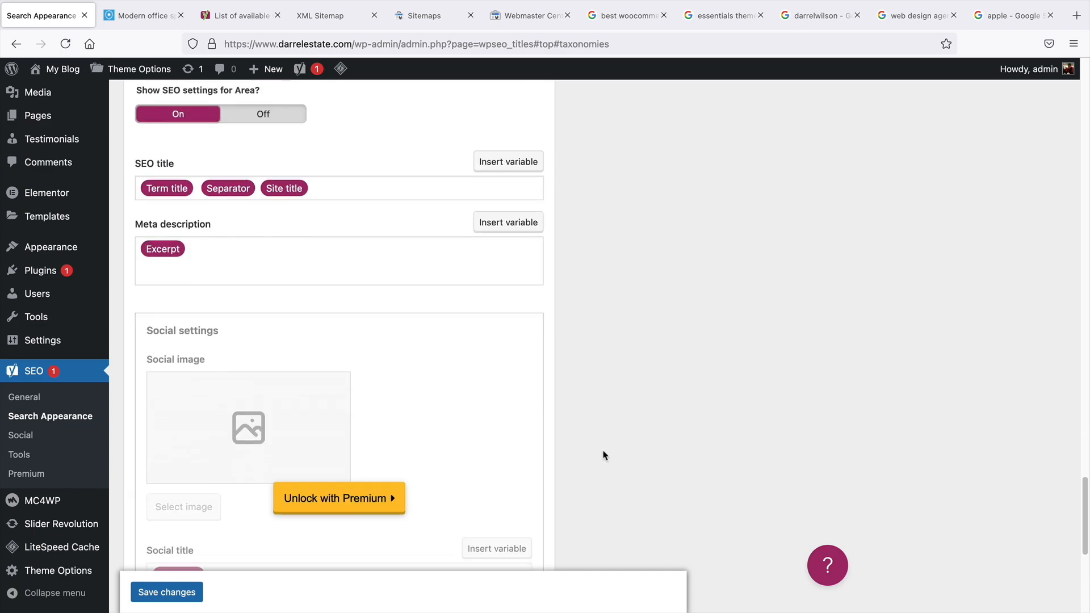
scroll(603, 456, down, 7)
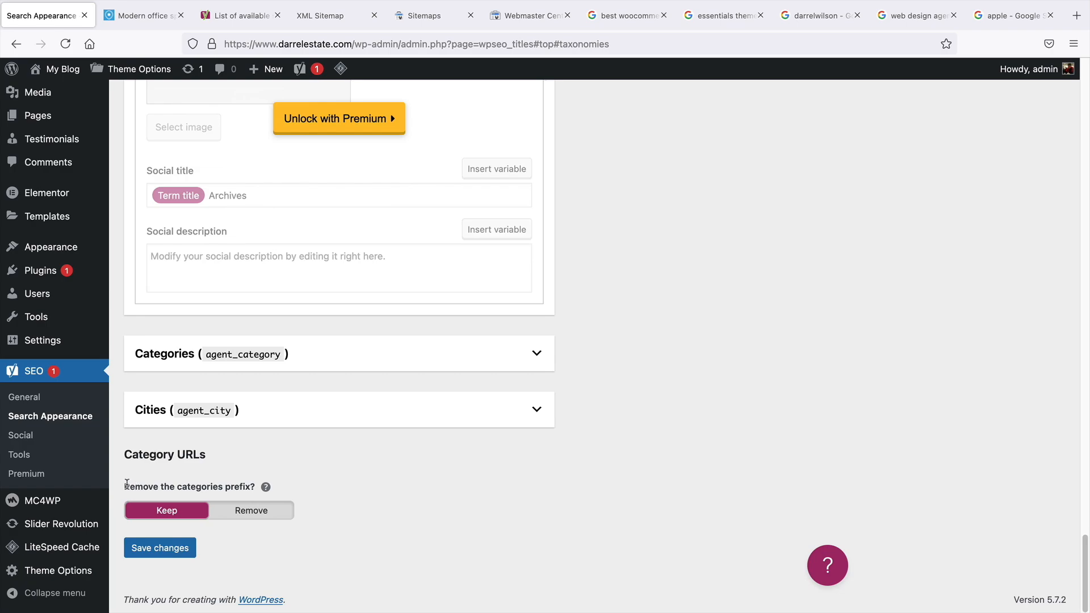
drag(127, 484, 250, 487)
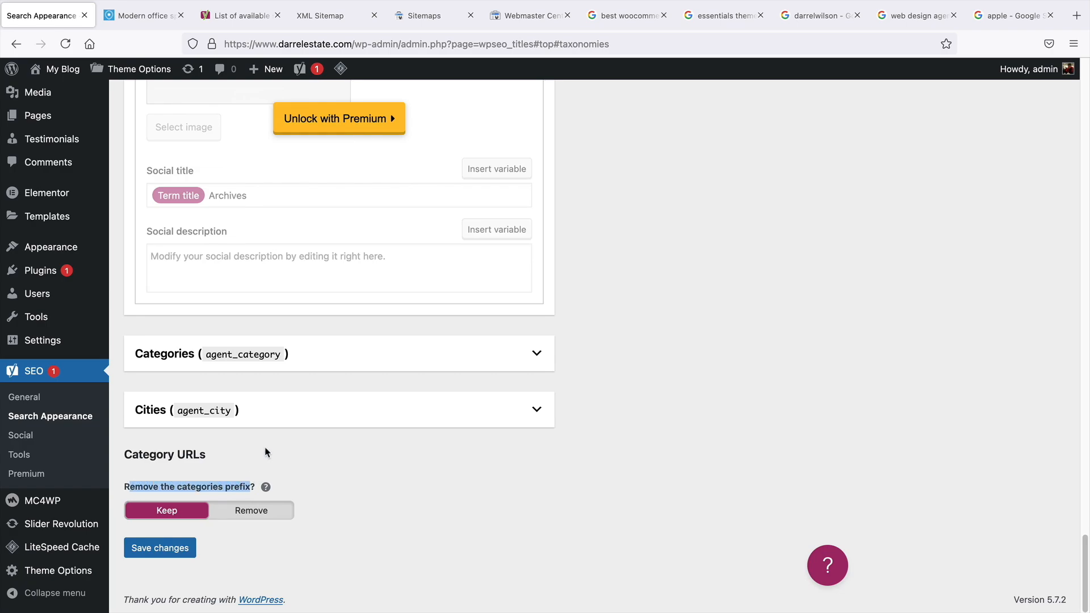
click(150, 15)
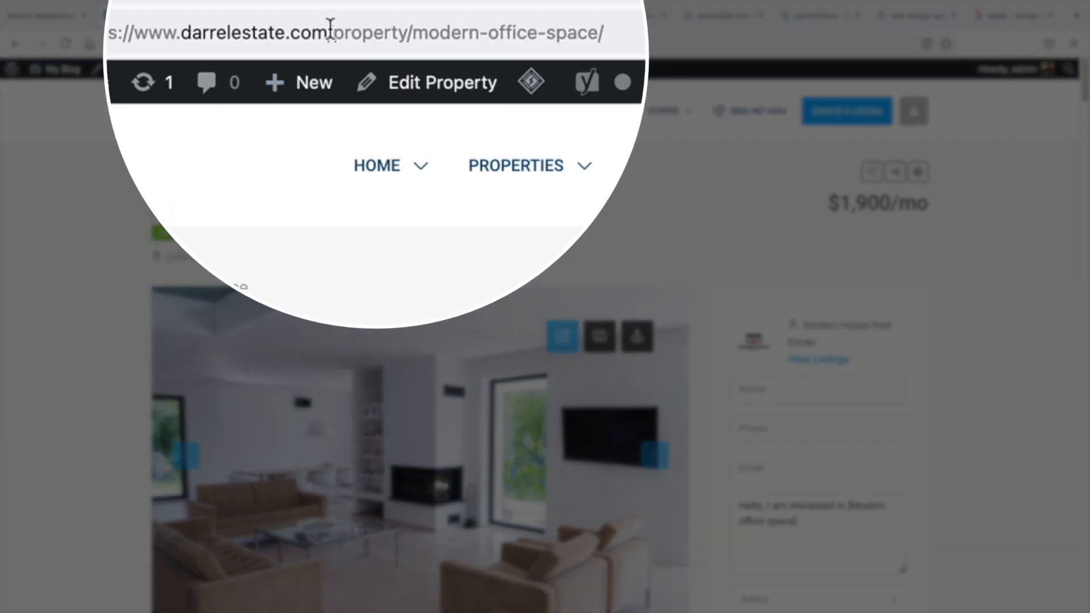
drag(354, 42, 413, 25)
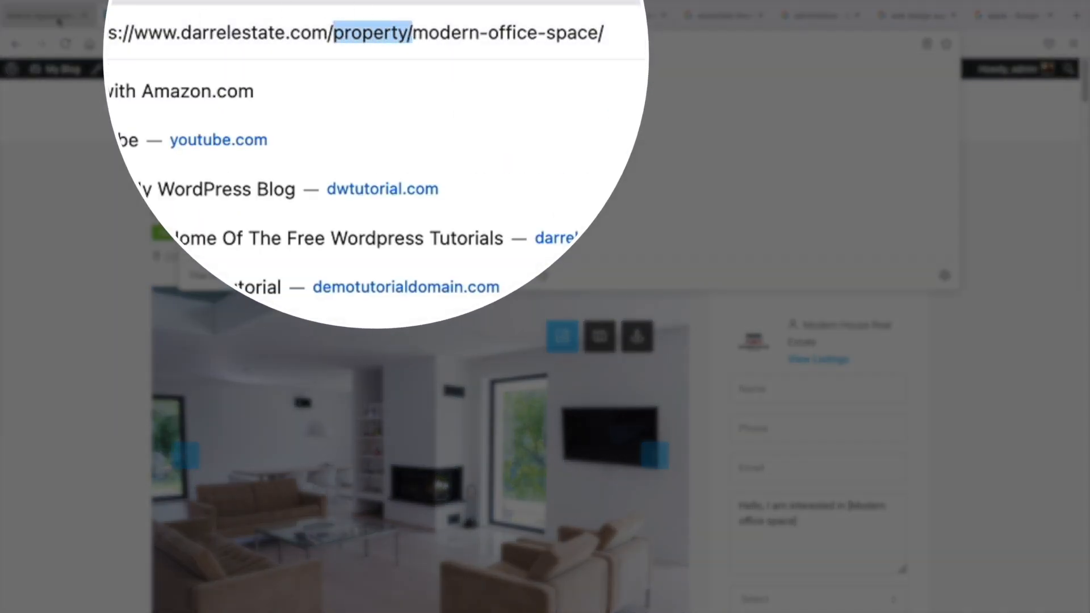
Recheck the property segment in the Modern Office Space listing's URL and return to the Category URLs settings.
click(58, 17)
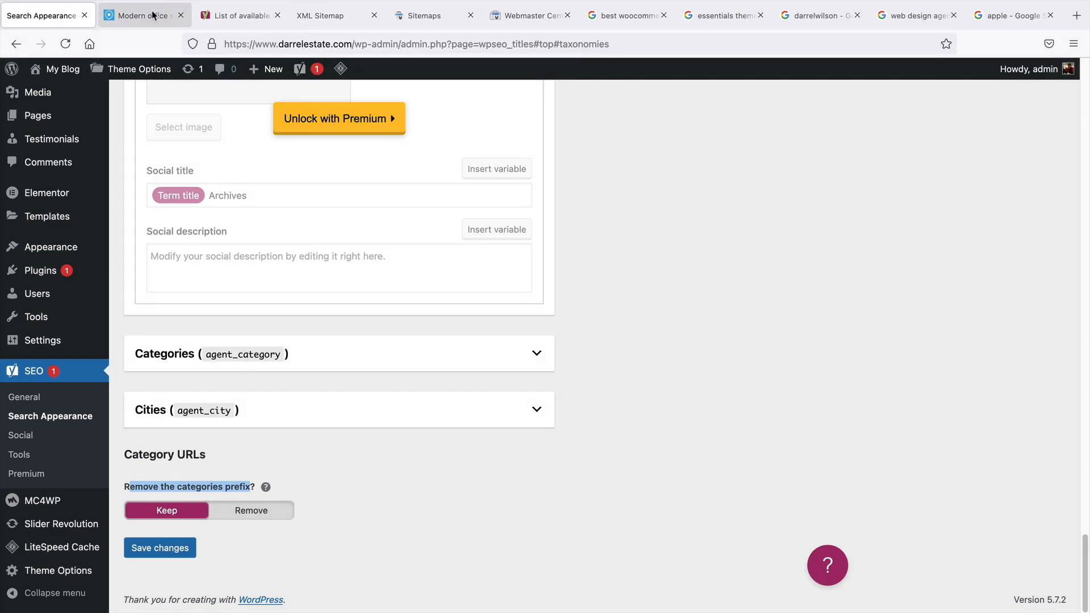
click(152, 15)
drag(355, 43, 392, 43)
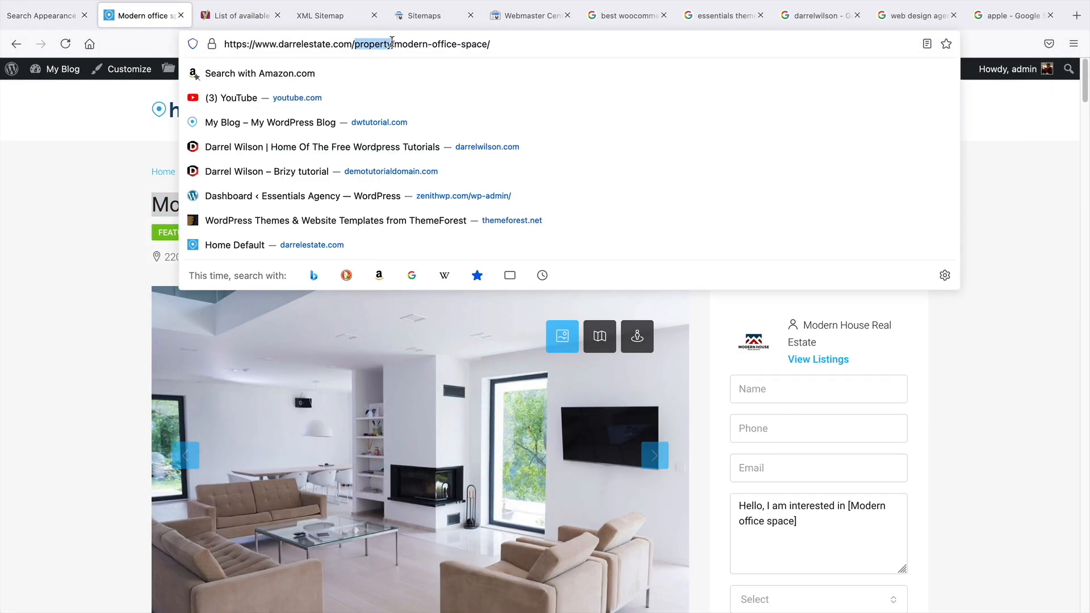
click(87, 183)
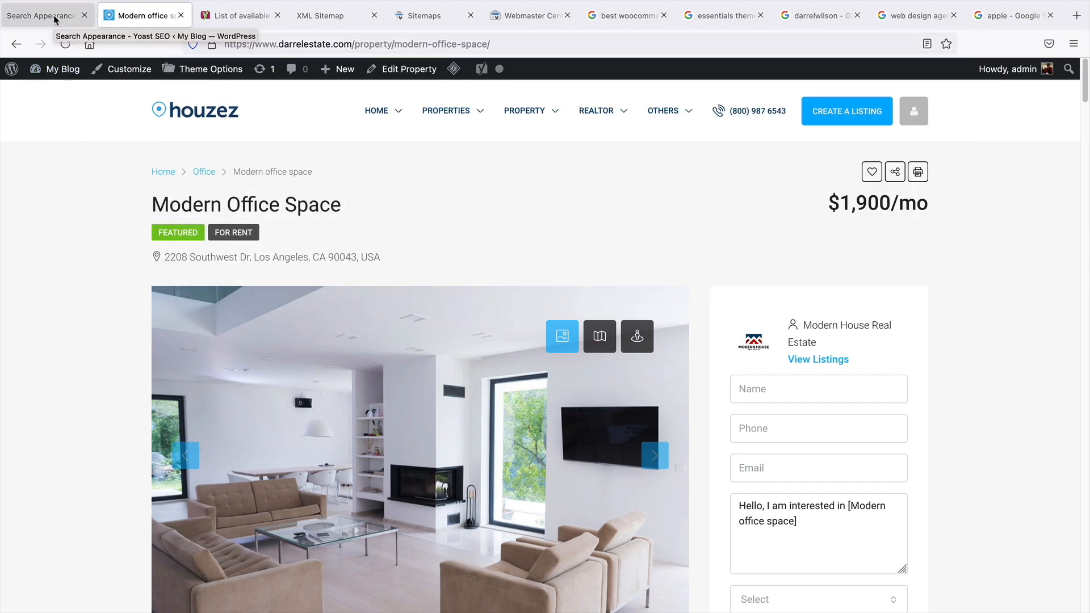
click(55, 17)
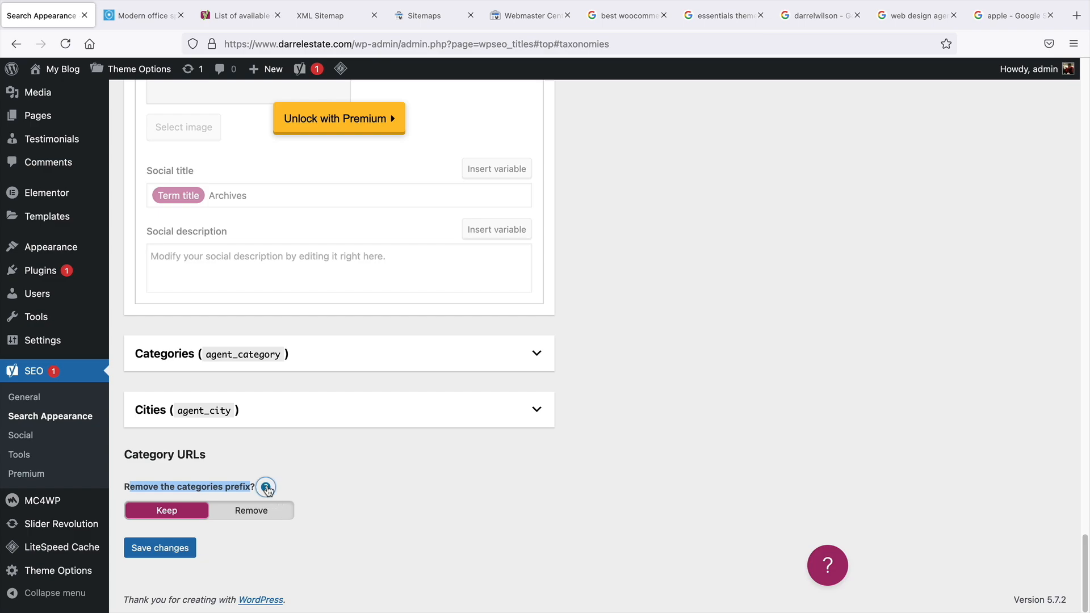
Read the help text for the Remove the categories prefix option and save the taxonomy settings.
click(266, 487)
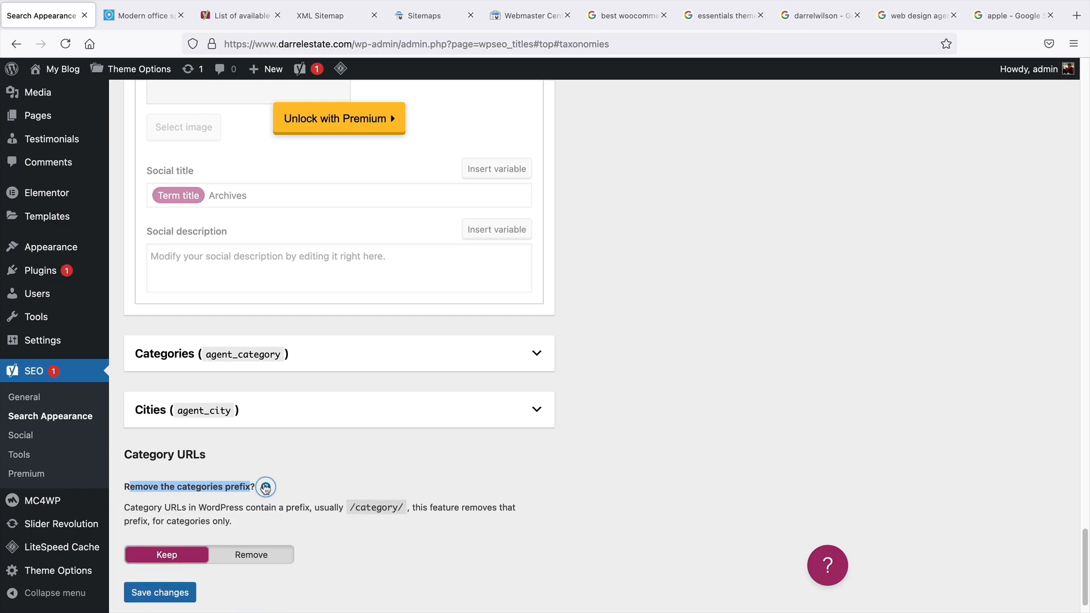
click(266, 488)
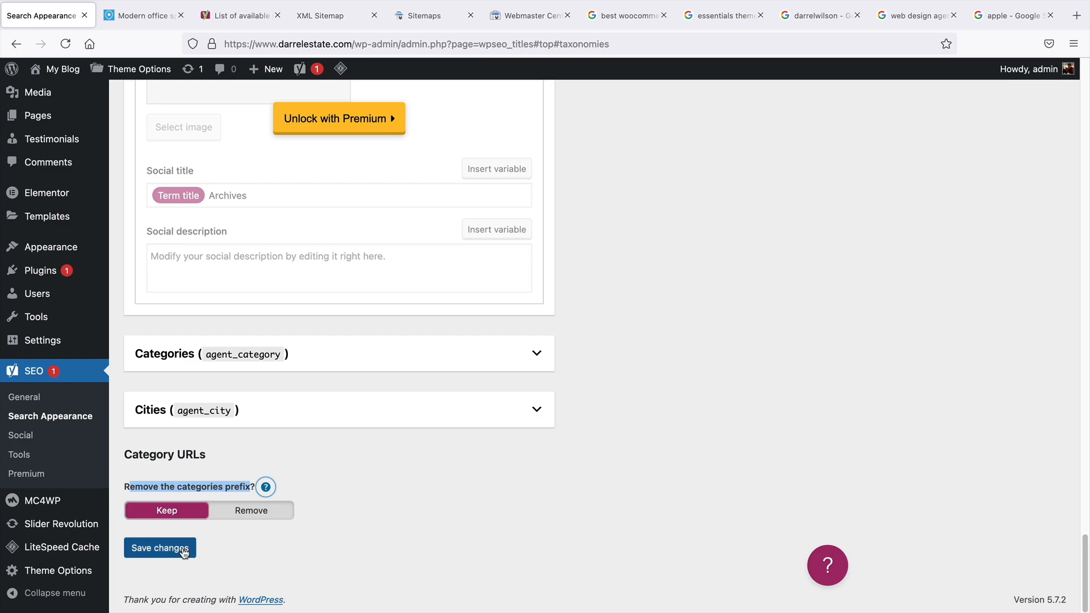
click(184, 553)
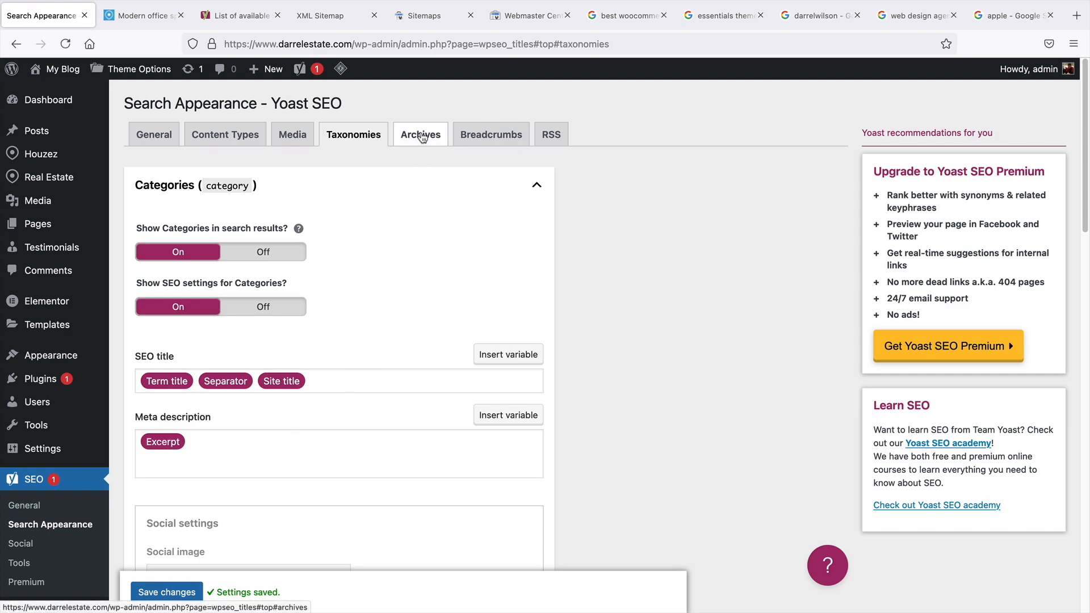
Examine the Author archives and Date archives search appearance settings, including whether date archives are shown in search results.
click(421, 136)
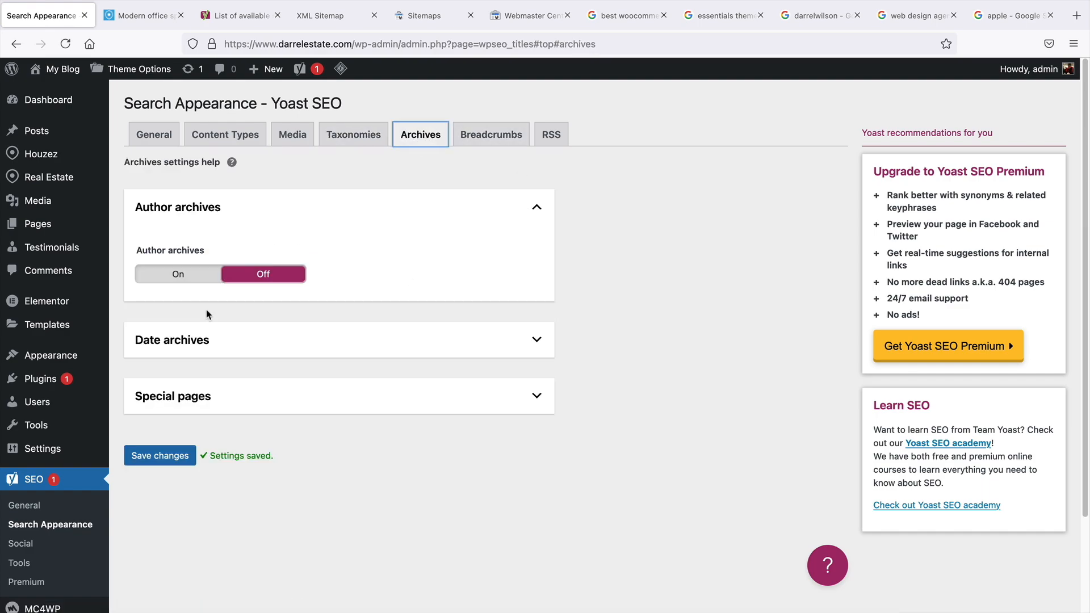
click(437, 340)
scroll(445, 343, down, 2)
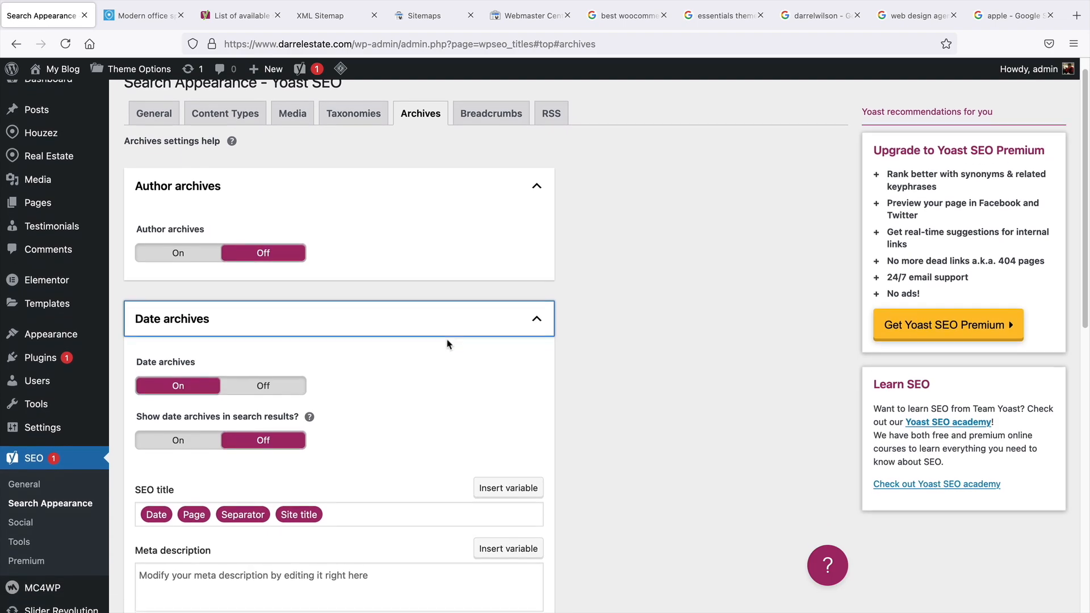
scroll(447, 339, down, 3)
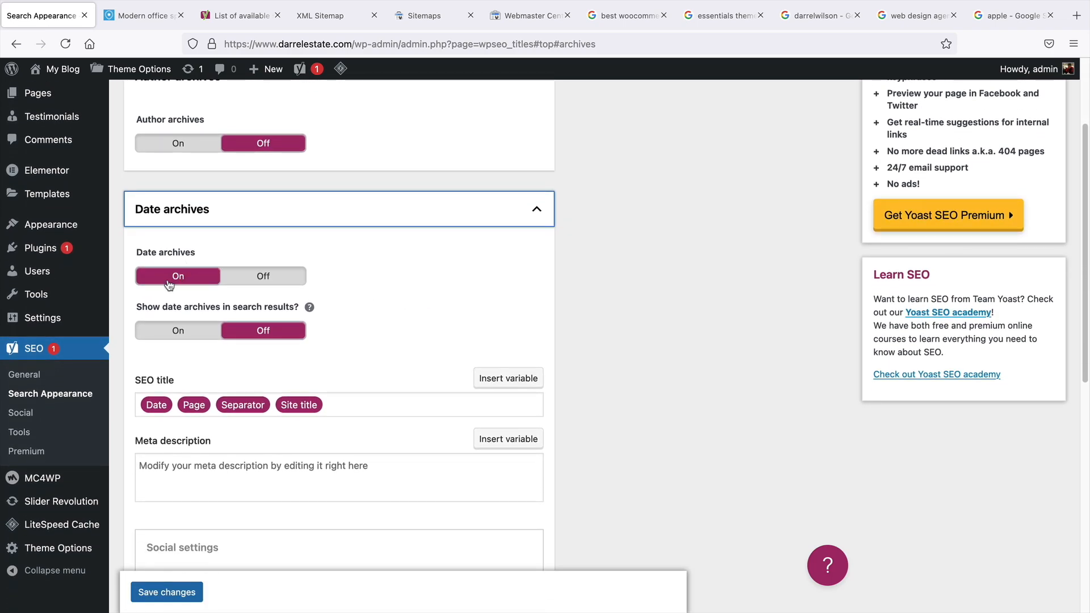
drag(174, 307, 290, 306)
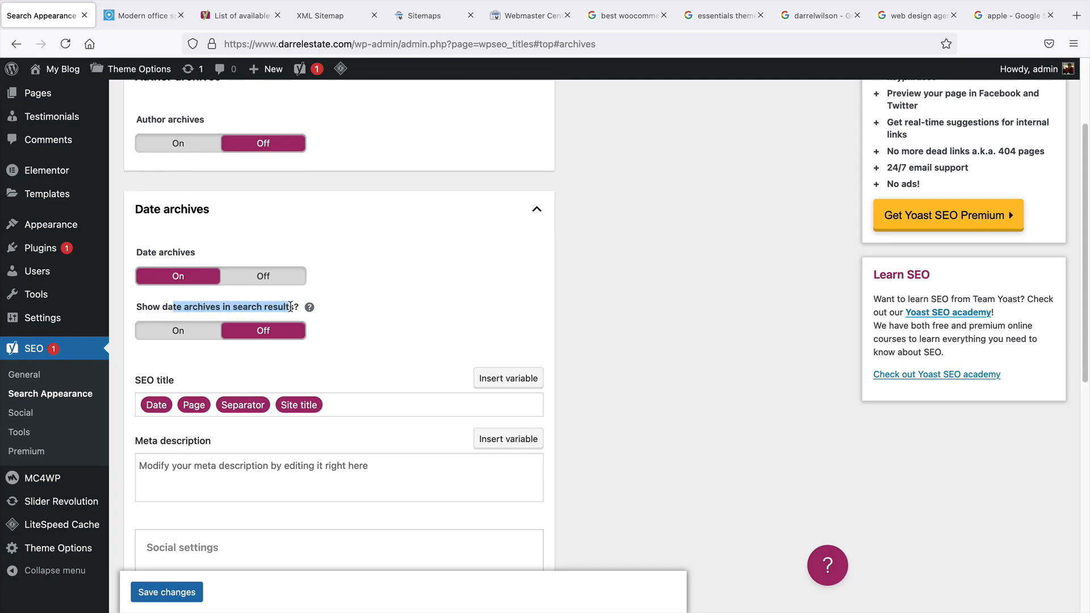
click(564, 321)
middle_click(564, 322)
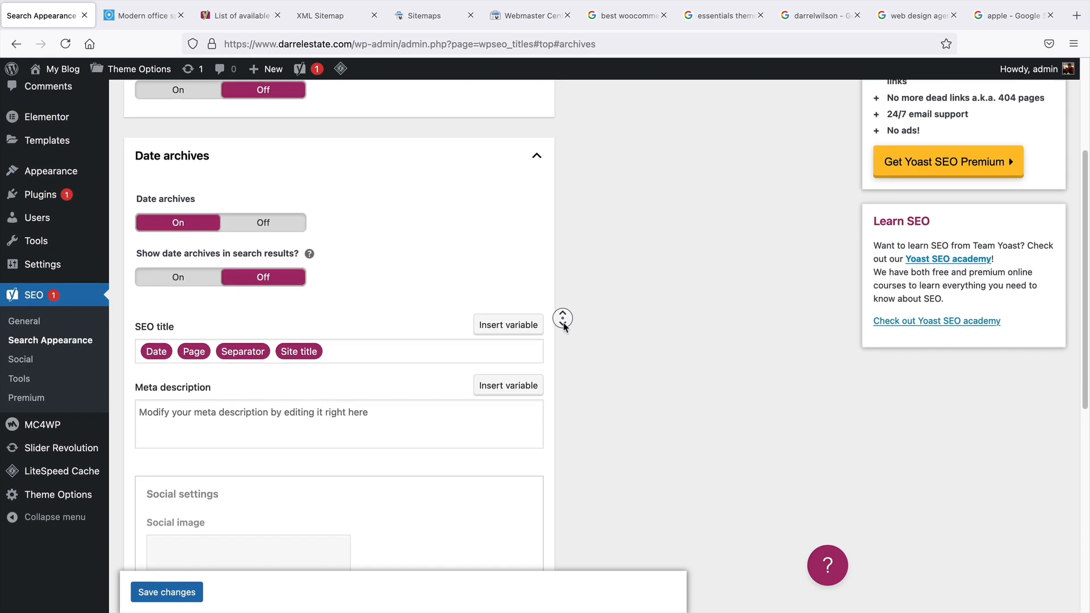
middle_click(564, 327)
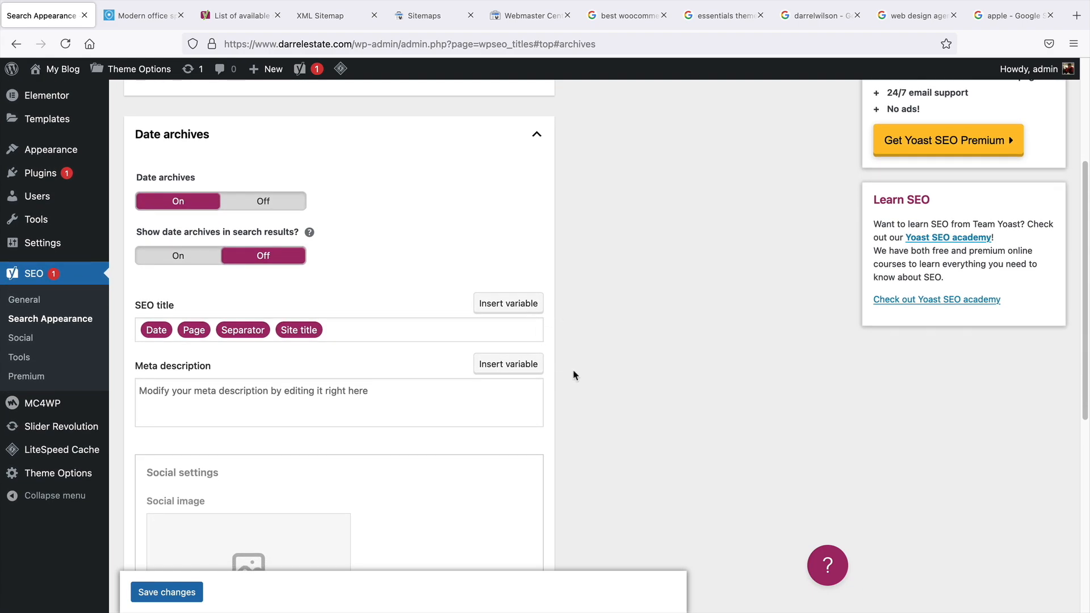
middle_click(575, 368)
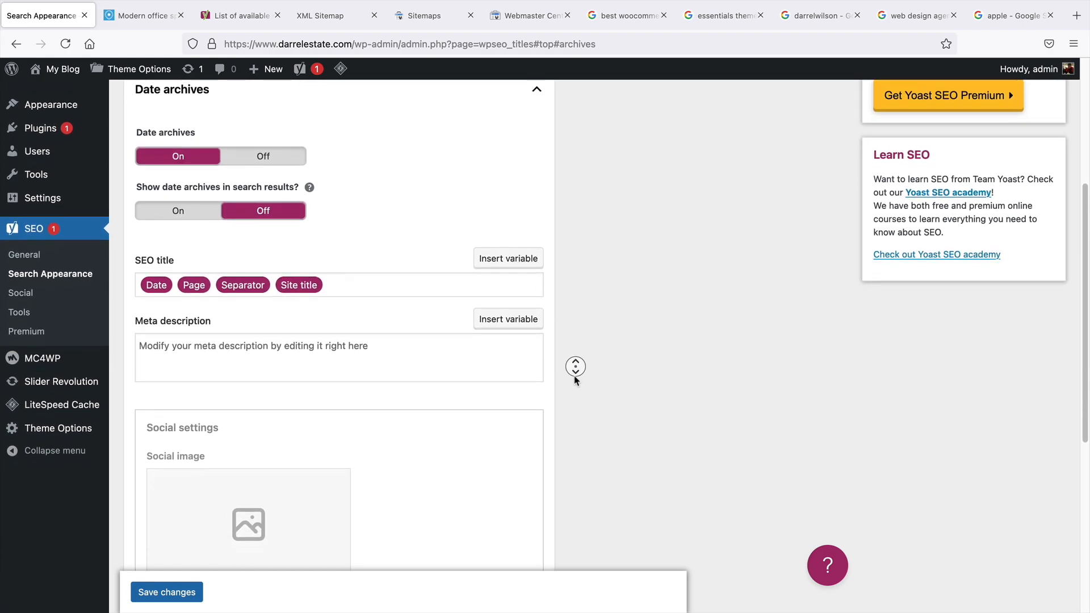
middle_click(572, 397)
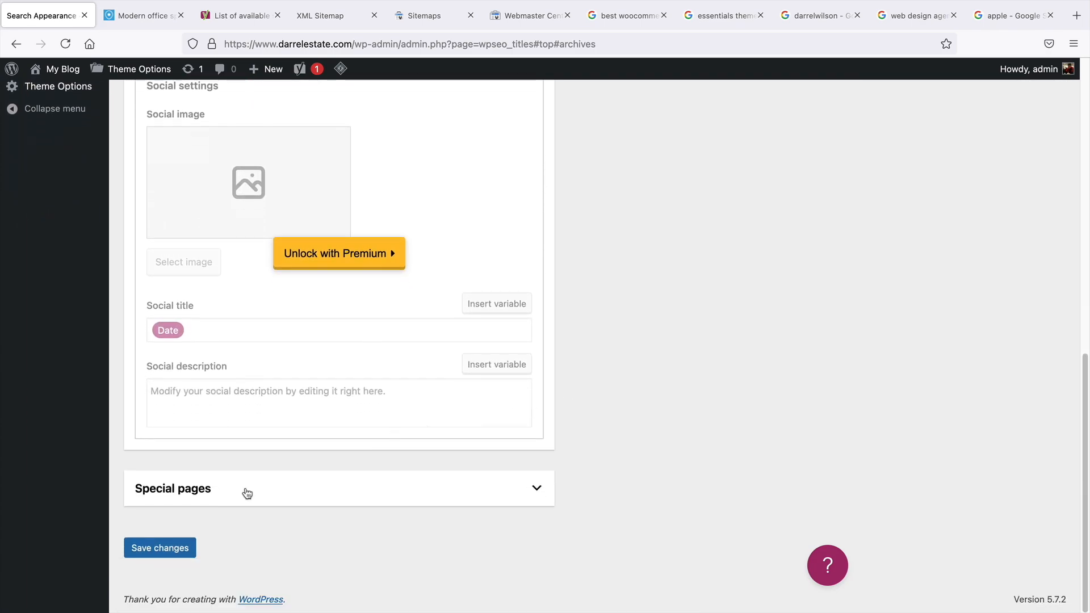
Review the Search pages and 404 pages title templates under Special pages and save the archive settings.
click(203, 500)
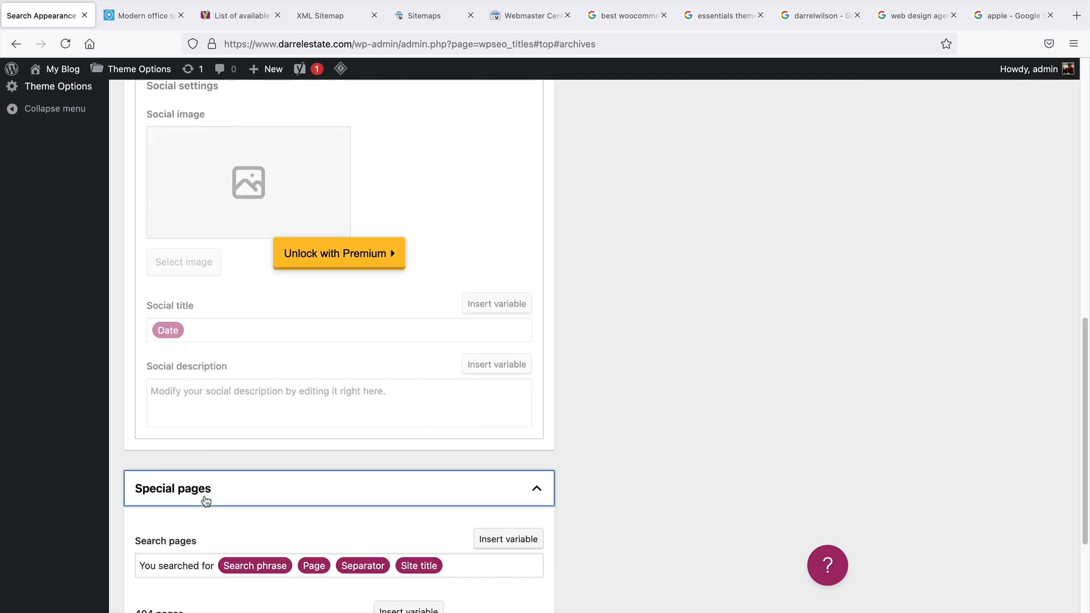
scroll(359, 420, down, 3)
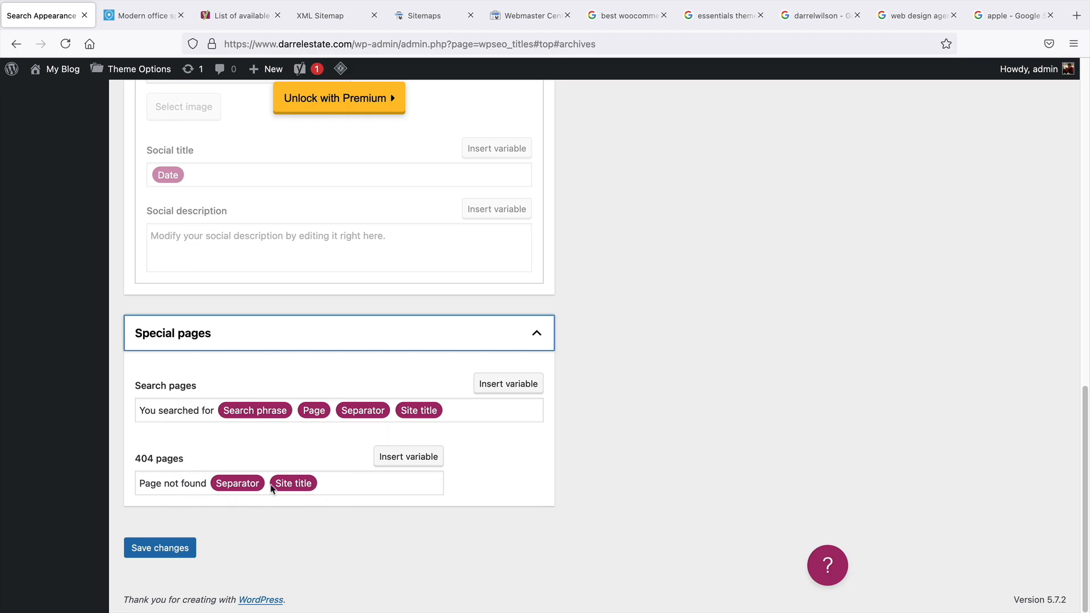
click(163, 548)
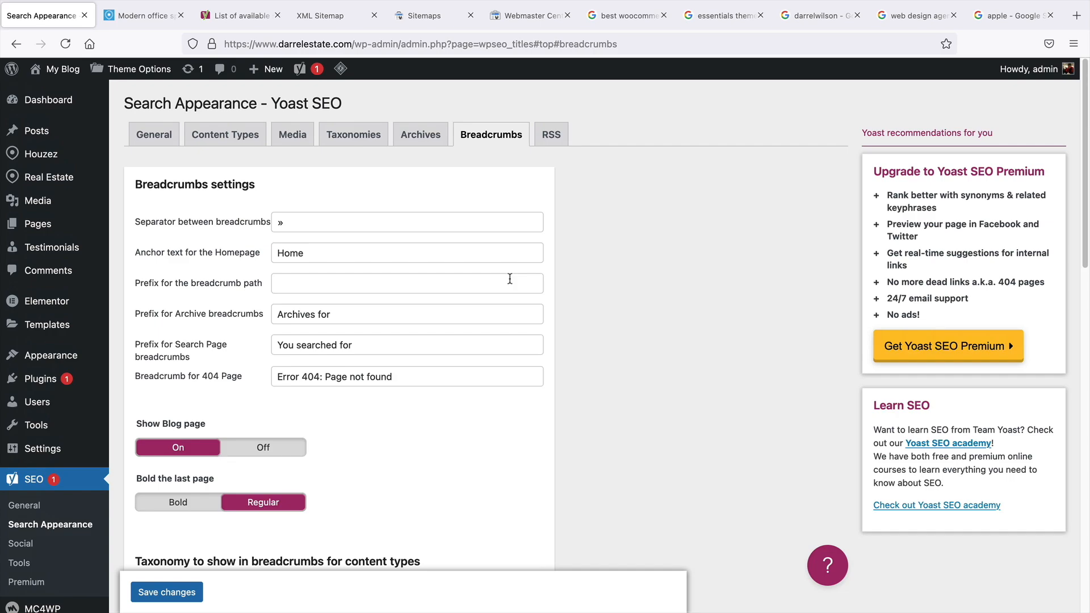
Examine the separator in the Breadcrumbs settings and compare it with the breadcrumb trail on the Modern Office Space listing.
drag(385, 226, 259, 220)
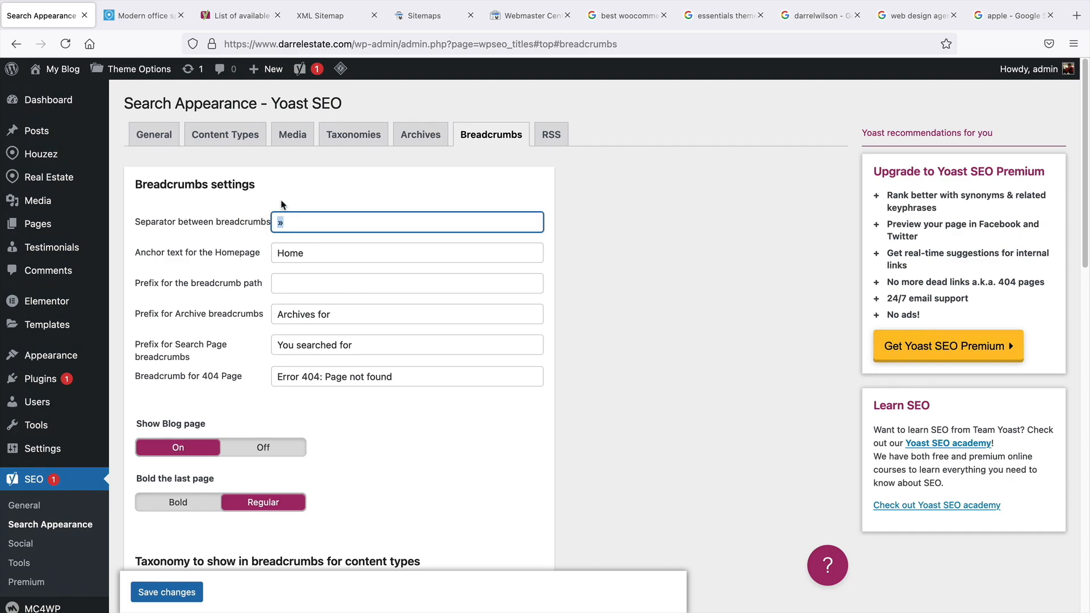
click(145, 15)
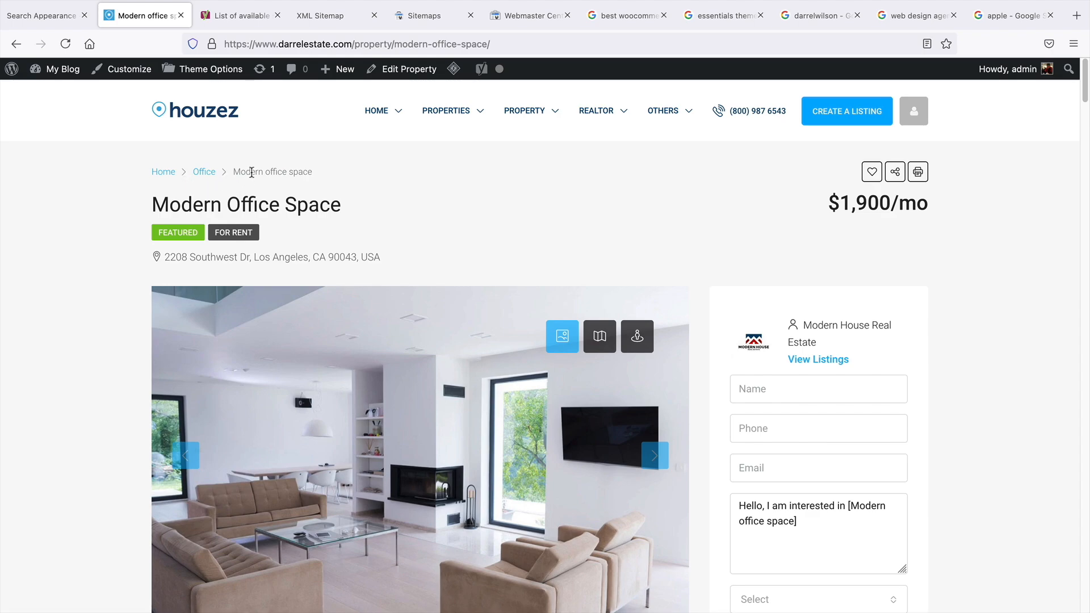
drag(247, 171, 333, 171)
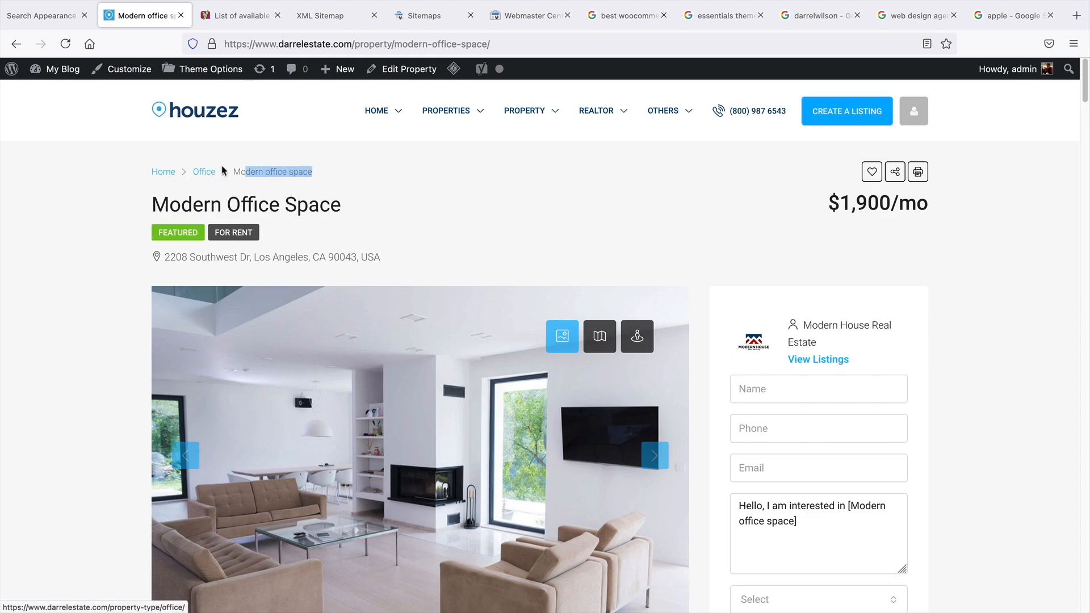
drag(232, 171, 334, 173)
click(52, 17)
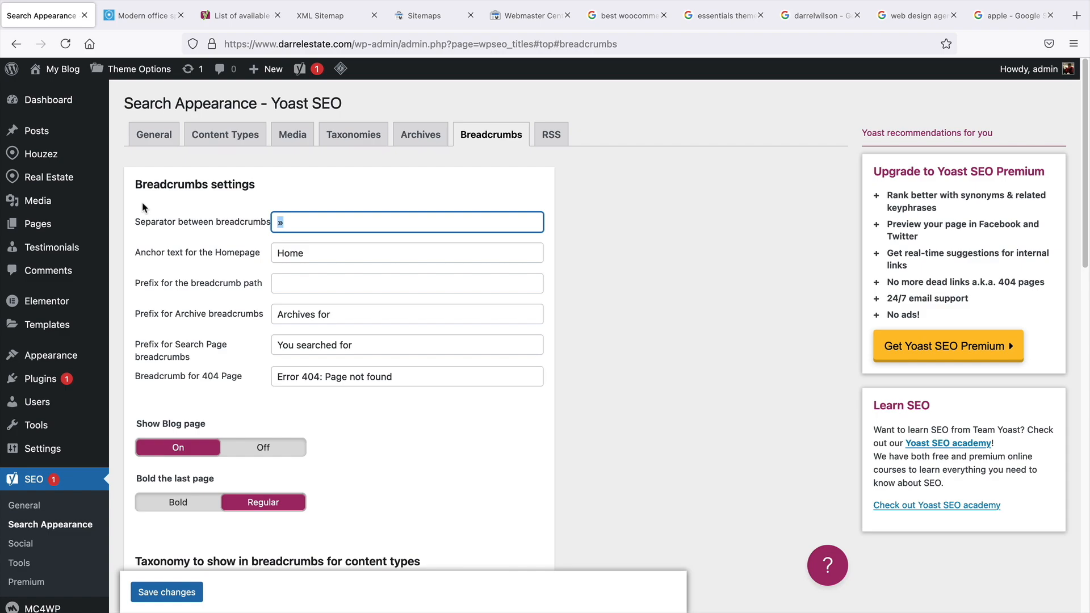
In the RSS feed settings, set the content before each post to the %%POSTLINK%% variable.
click(548, 183)
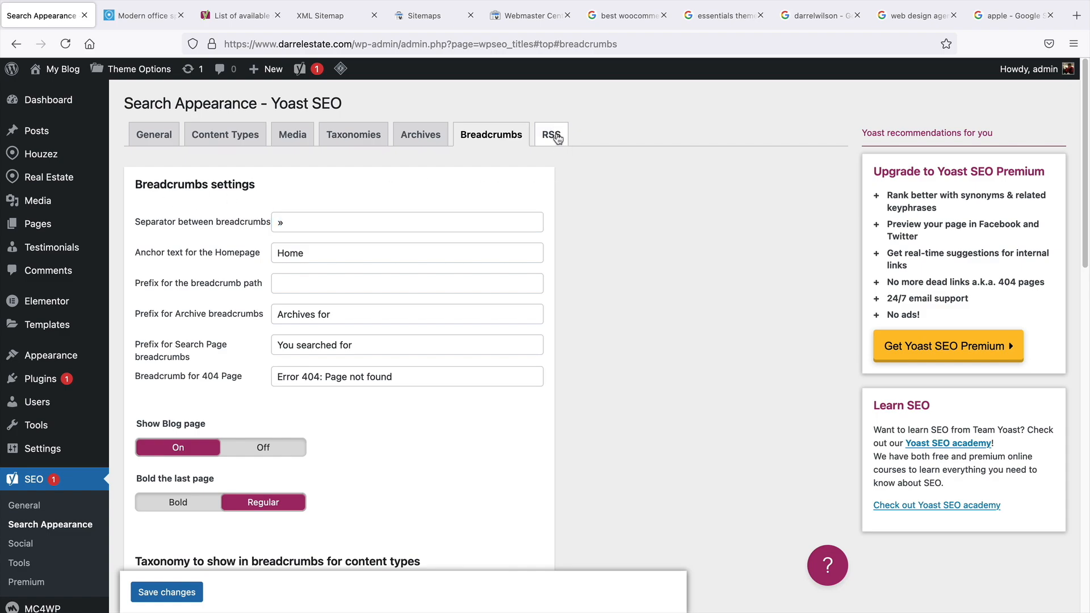
click(555, 136)
click(491, 287)
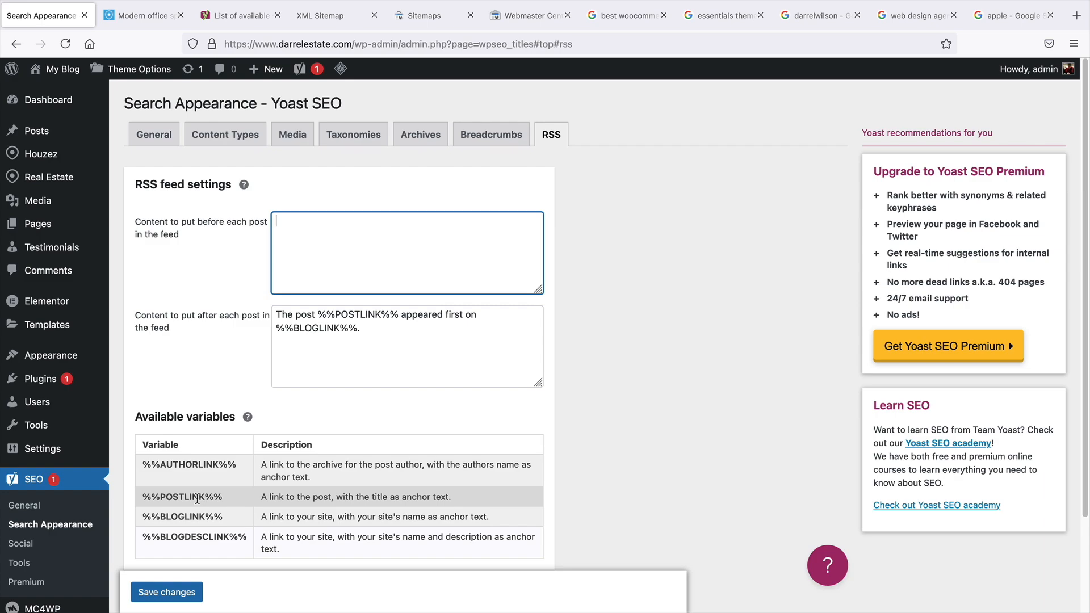
double_click(197, 499)
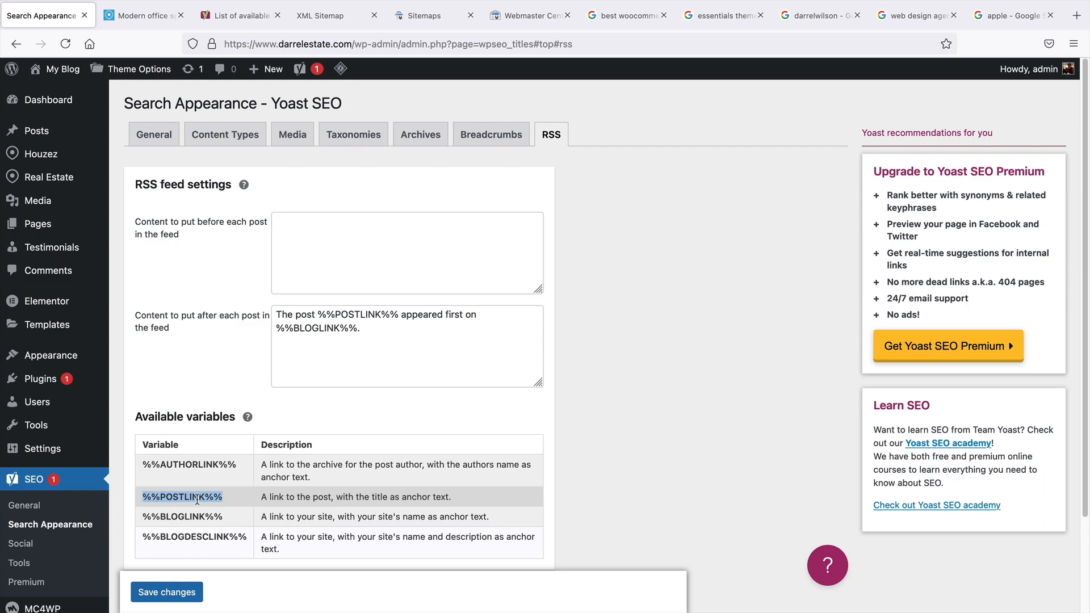
right_click(197, 499)
click(232, 449)
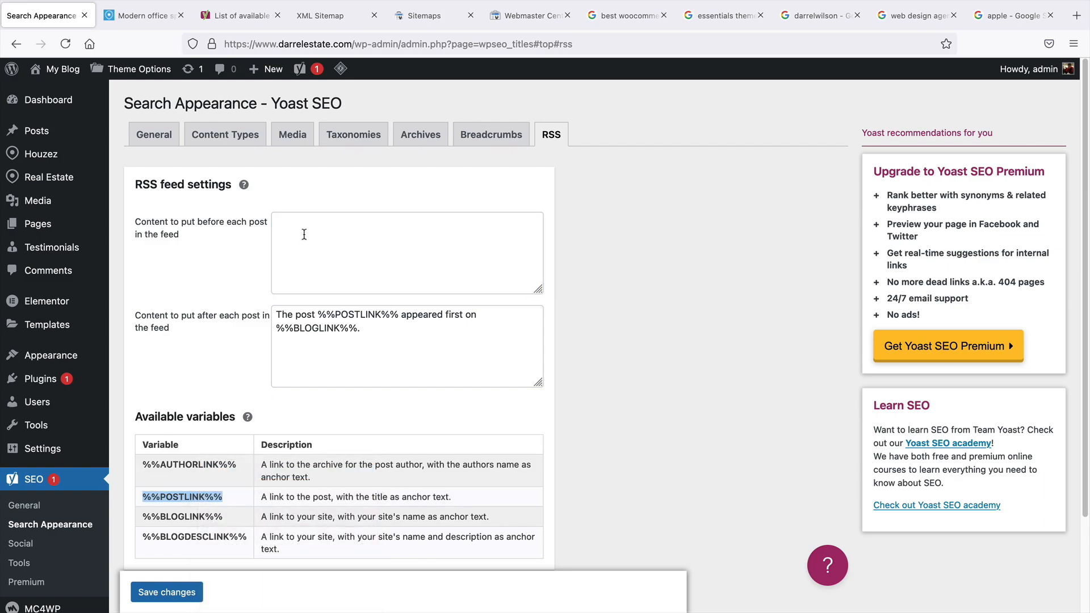
click(302, 231)
right_click(302, 231)
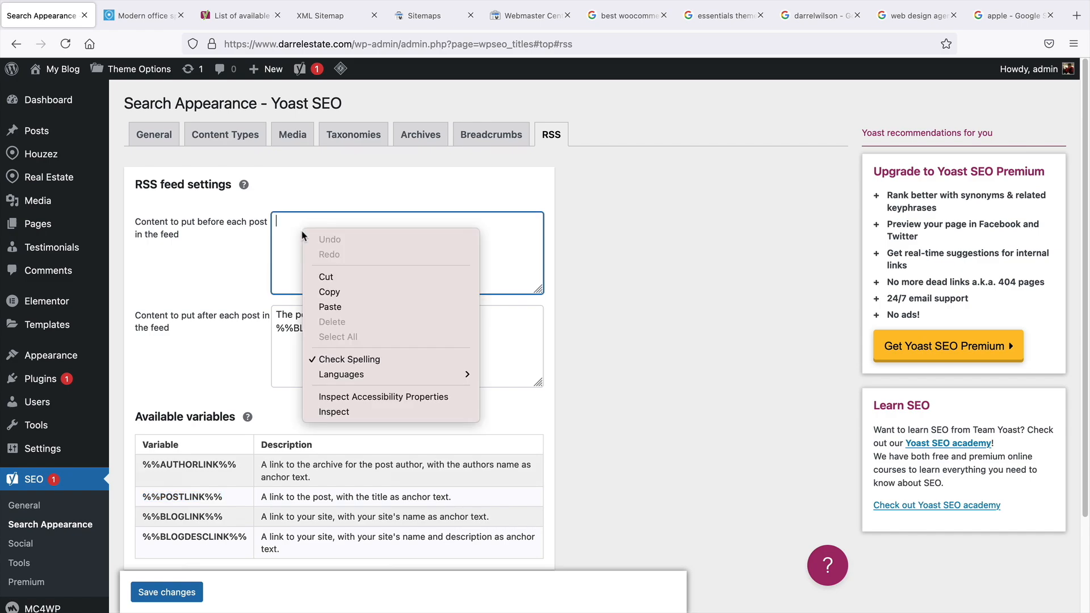
click(327, 308)
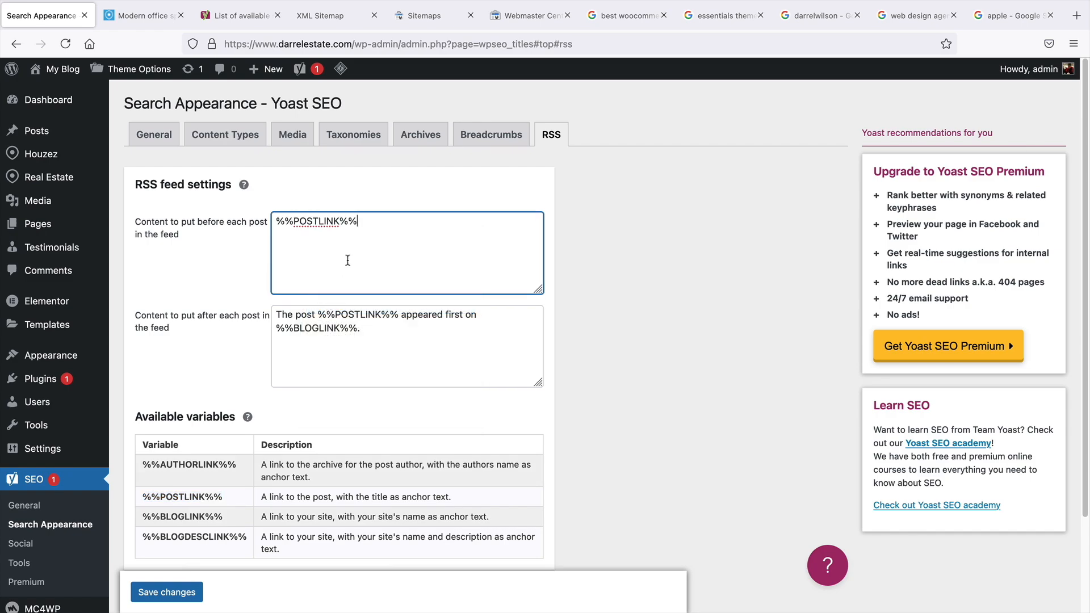
Add the %%BLOGLINK%% variable on a second line of the content placed before each post.
drag(227, 518, 142, 517)
right_click(159, 515)
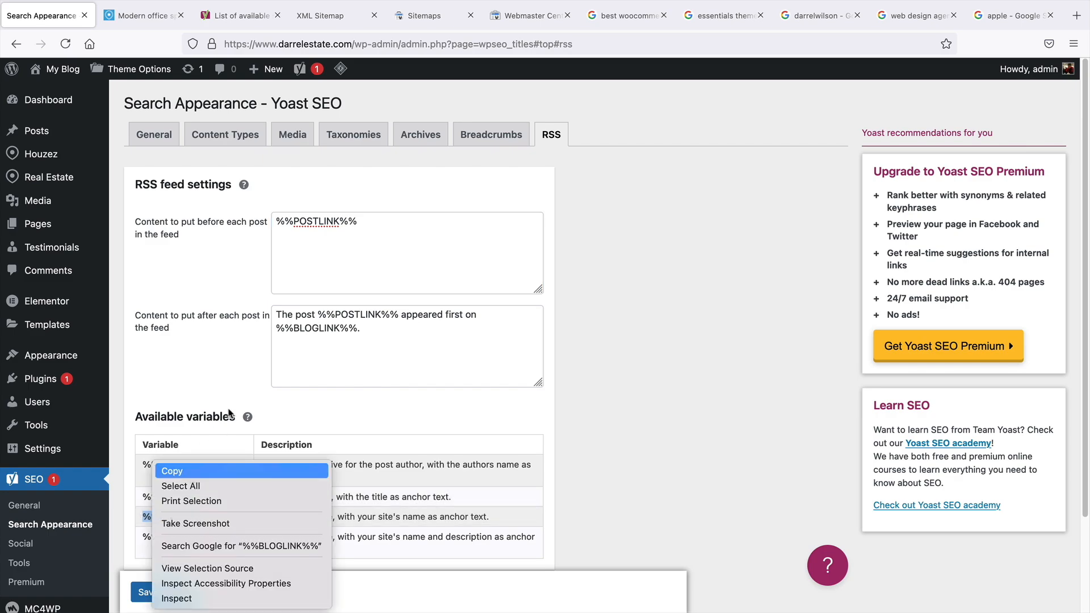
click(193, 476)
click(368, 234)
key(Return)
right_click(320, 235)
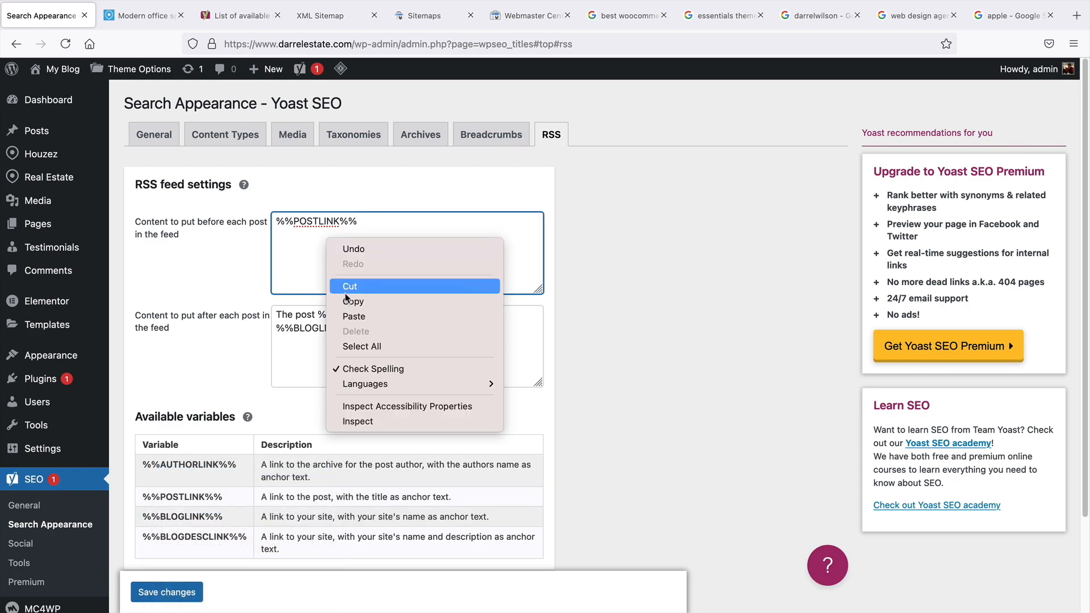
click(353, 315)
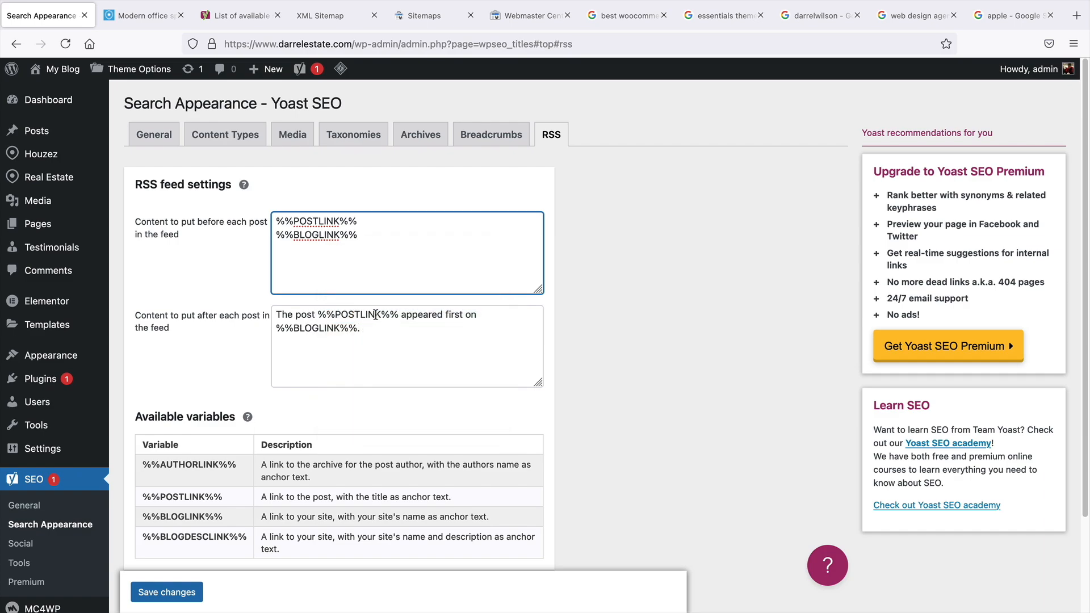
End the content after each post with "written by %%AUTHORLINK%%" instead of the full stop, and save the RSS settings.
click(392, 330)
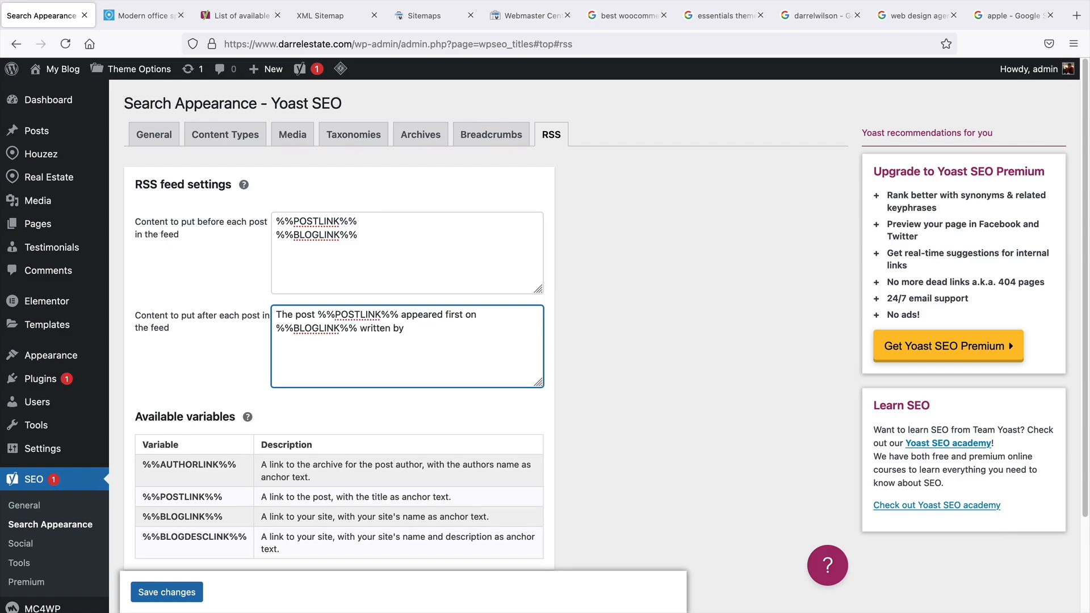
double_click(189, 465)
right_click(191, 464)
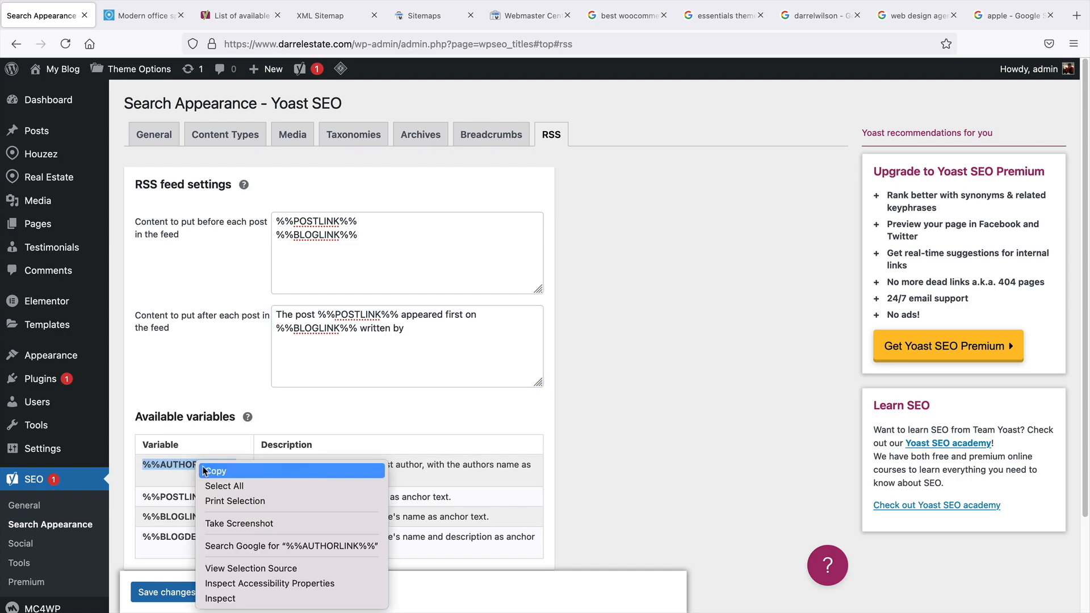
click(206, 468)
right_click(423, 330)
click(454, 403)
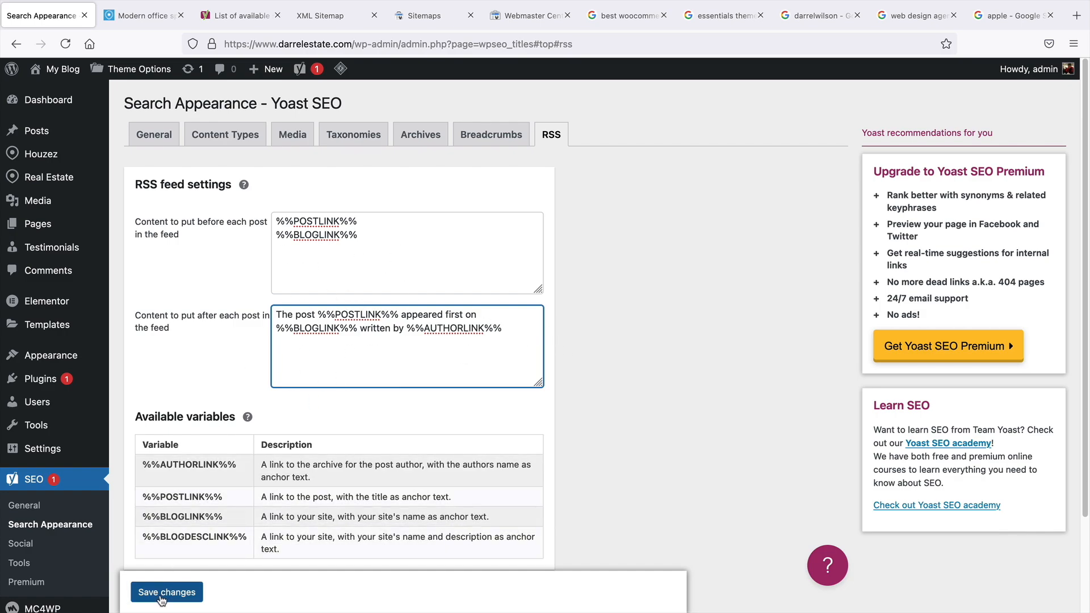
click(165, 597)
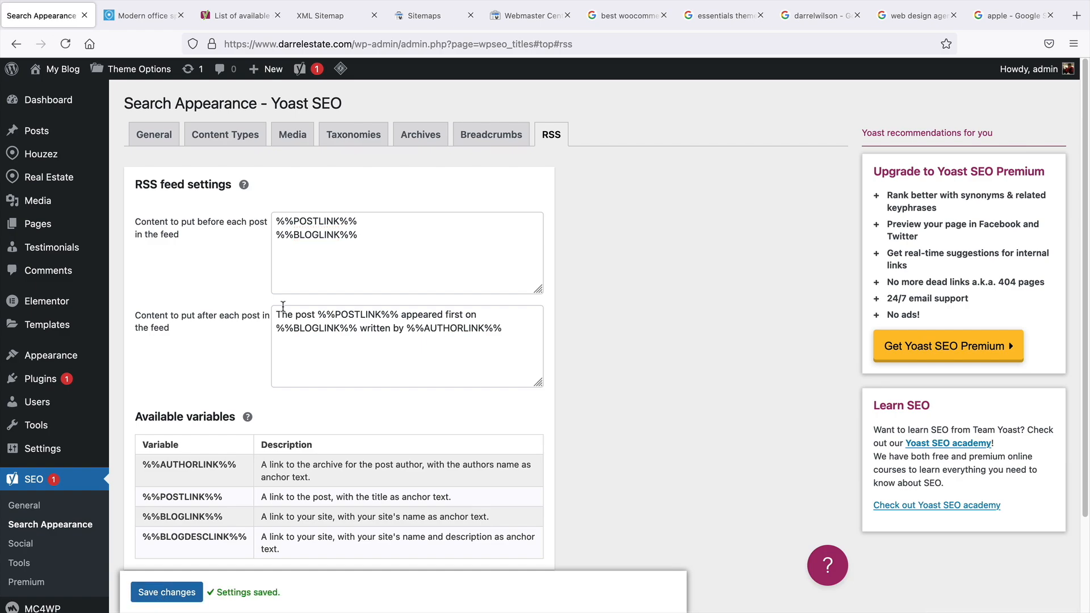
In the Facebook social settings, set the default image to vu-anh-TiVPTYCG_3E-unsplash1-2-scaled.jpg from the media library and save.
click(23, 545)
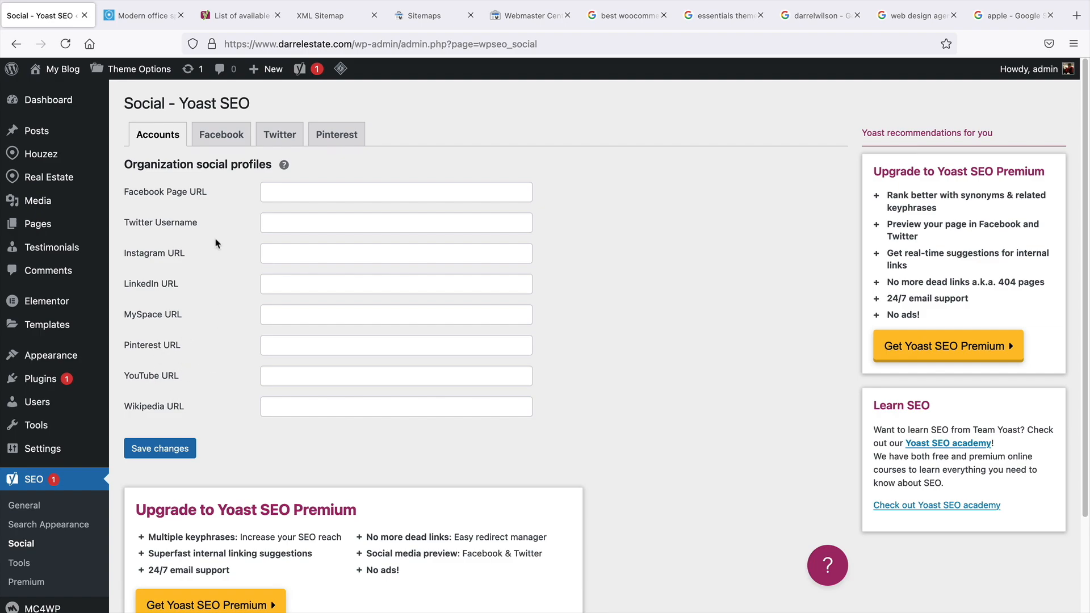
click(221, 137)
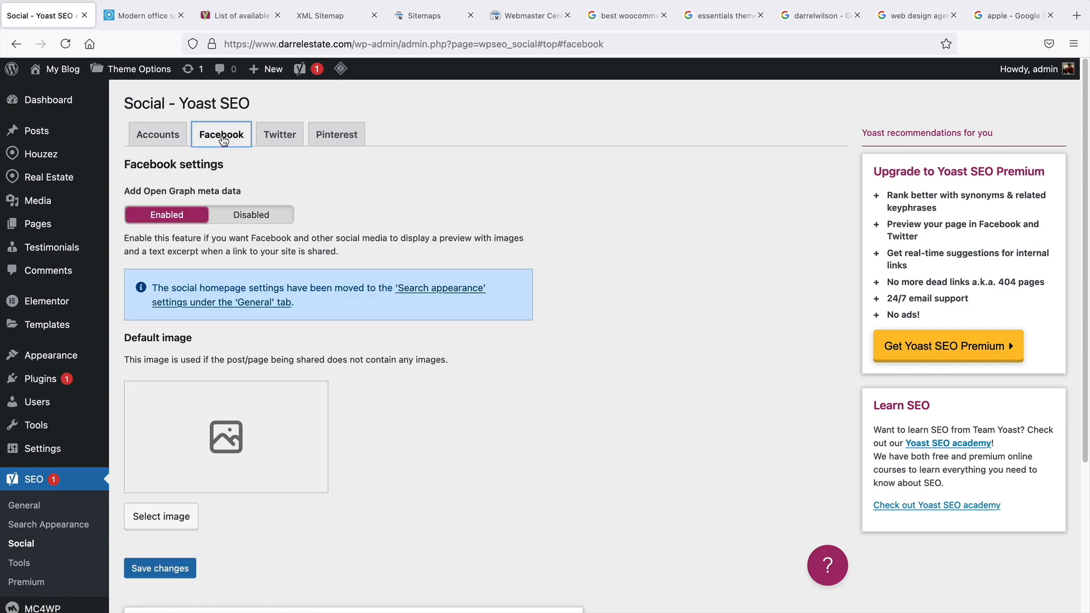
scroll(364, 267, down, 1)
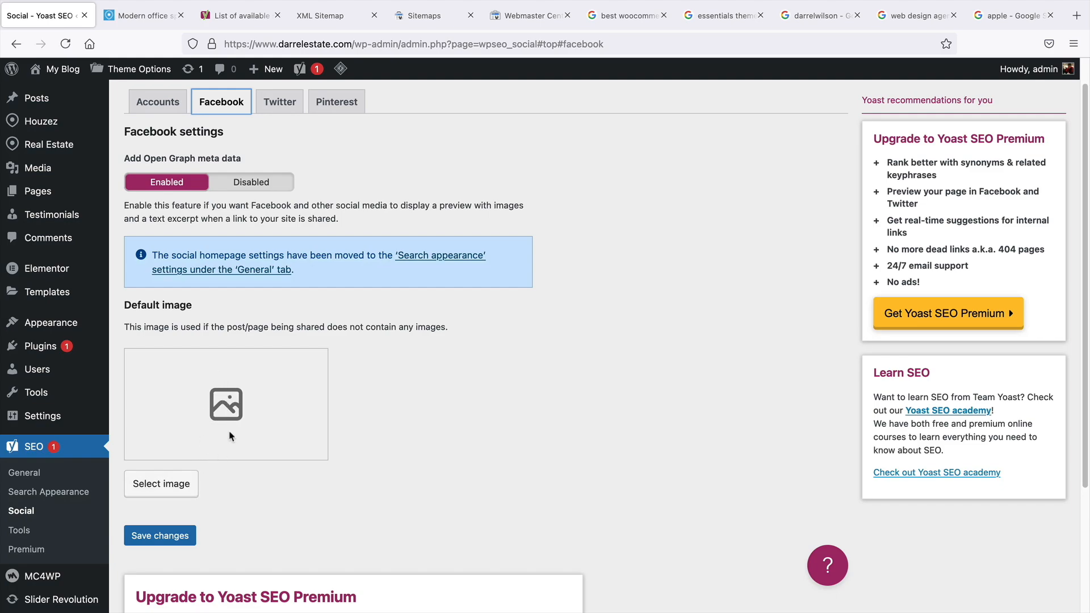
click(173, 490)
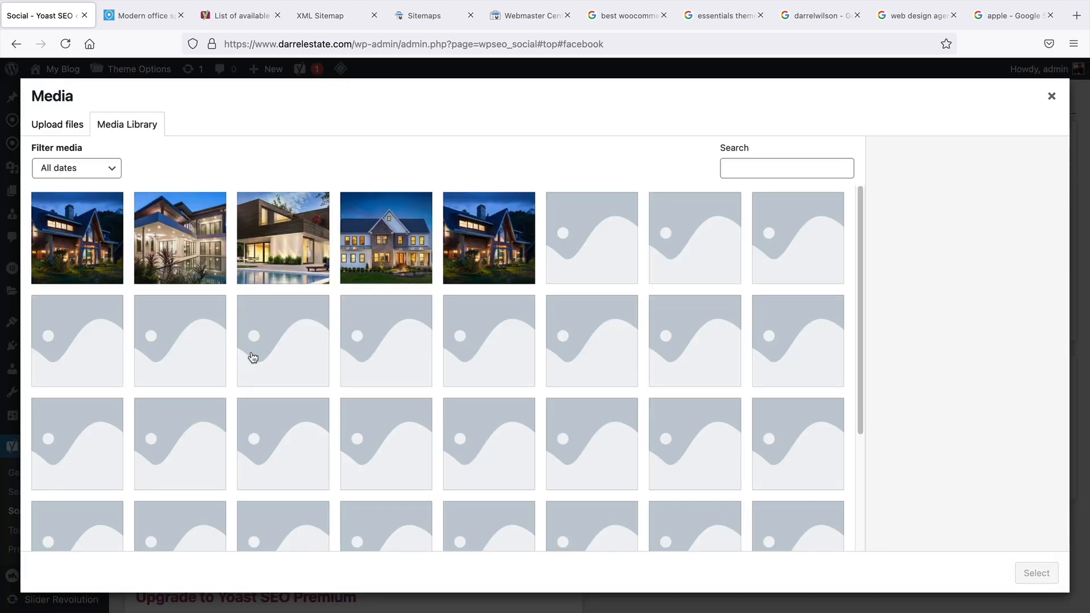
click(480, 218)
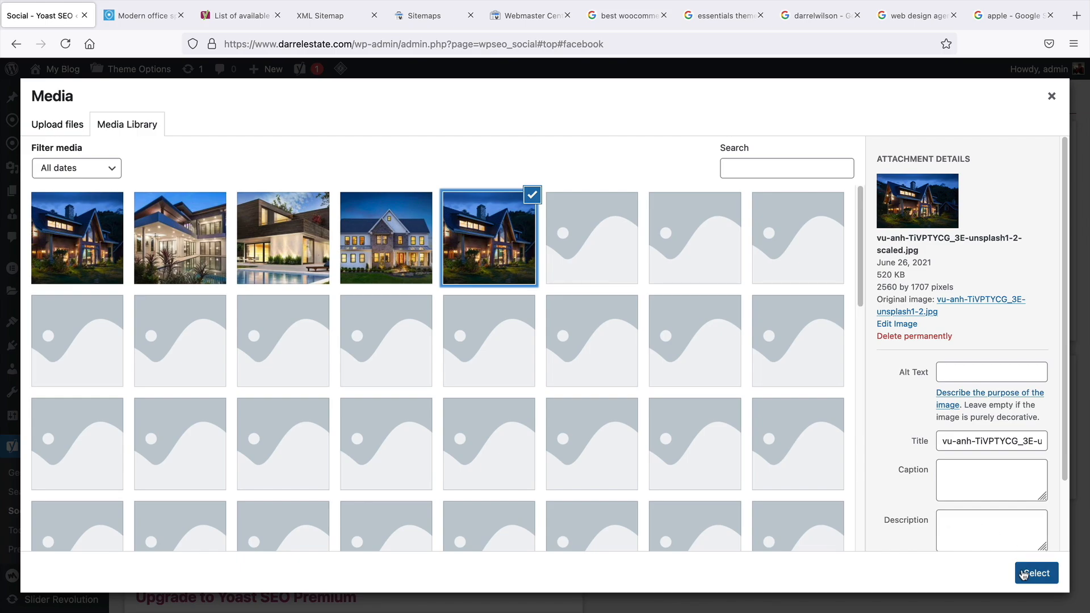
click(1034, 573)
scroll(440, 436, down, 3)
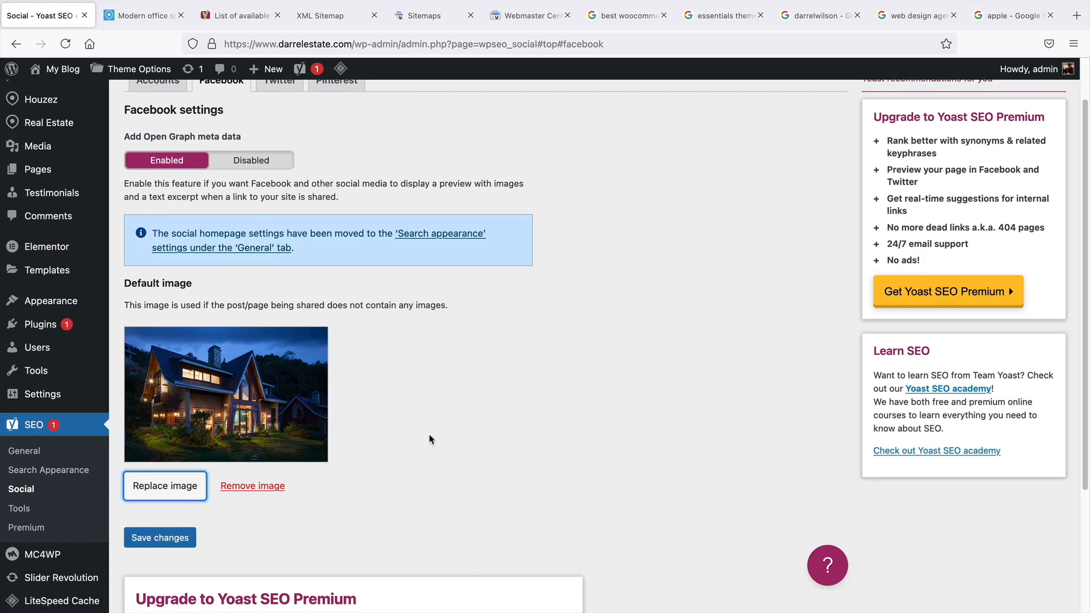
scroll(428, 441, down, 2)
click(154, 500)
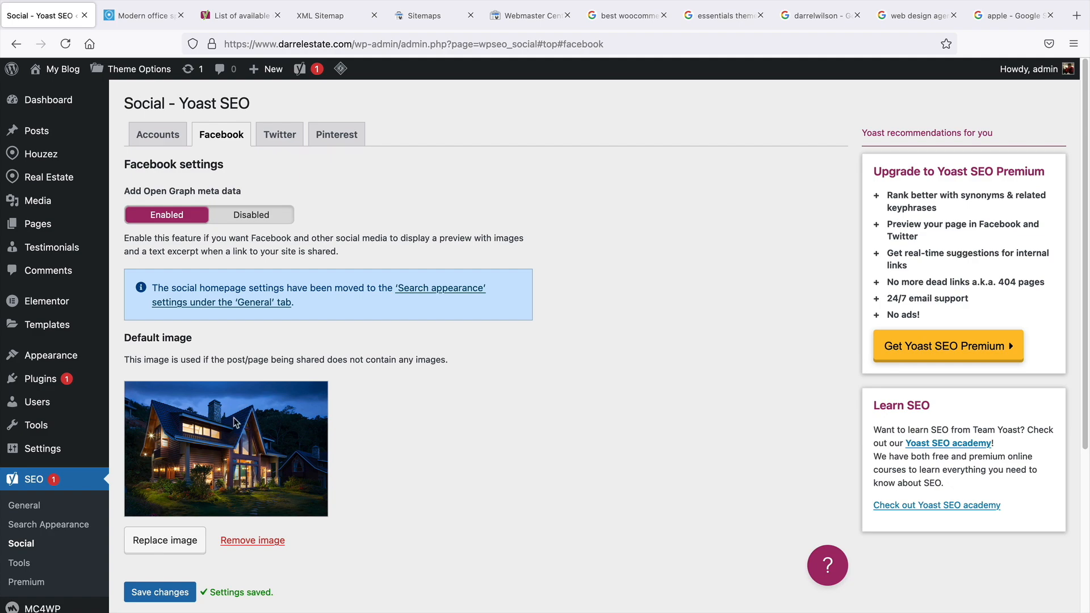
Check the Twitter settings, and start a website claim on Pinterest from the Pinterest settings, copying its HTML verification tag.
click(277, 138)
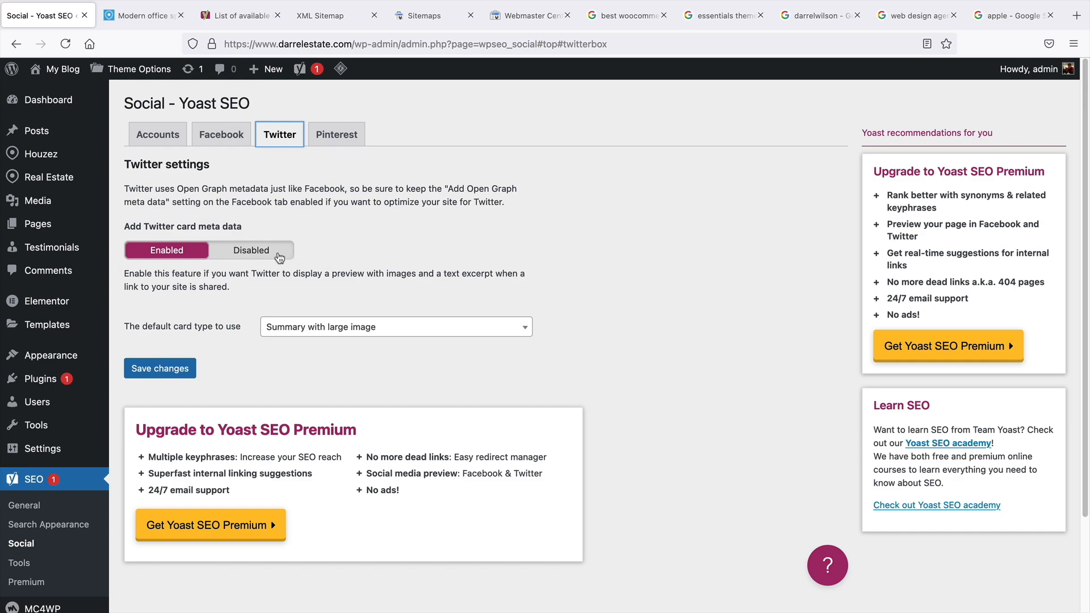
click(335, 136)
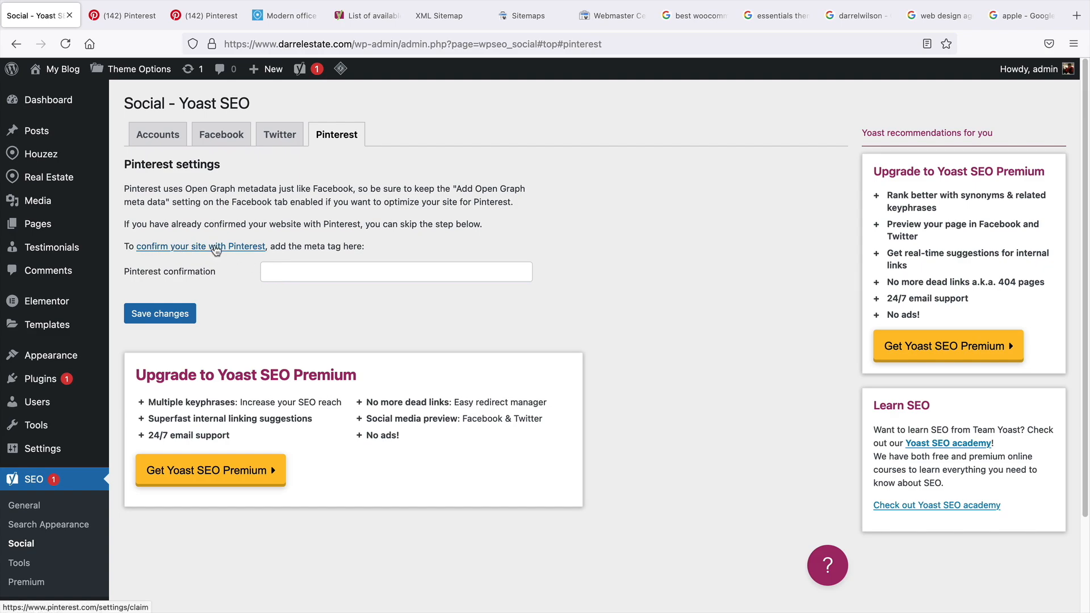
click(216, 247)
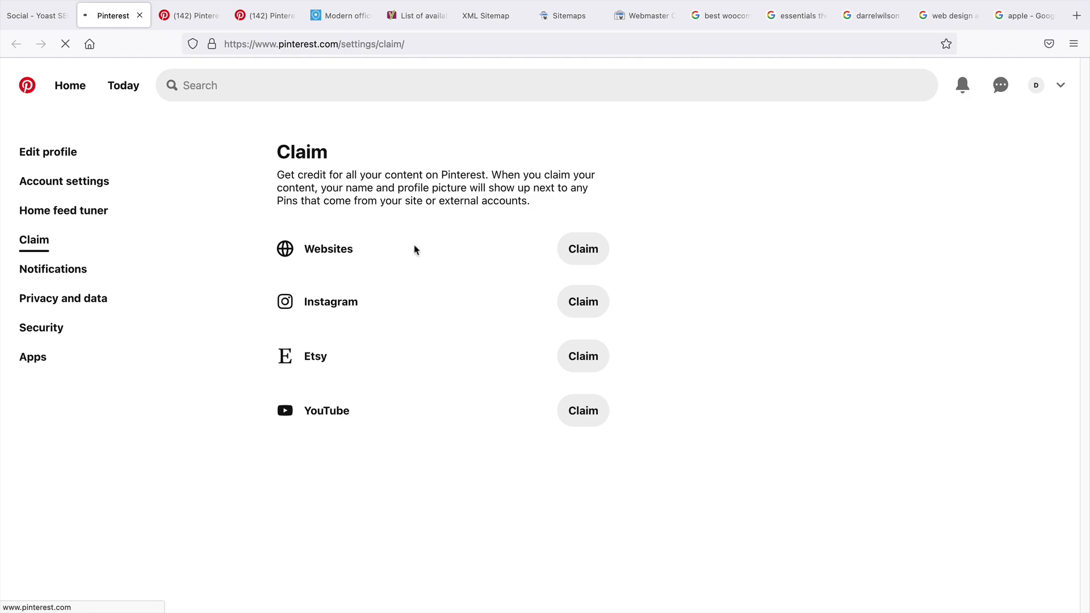
click(596, 253)
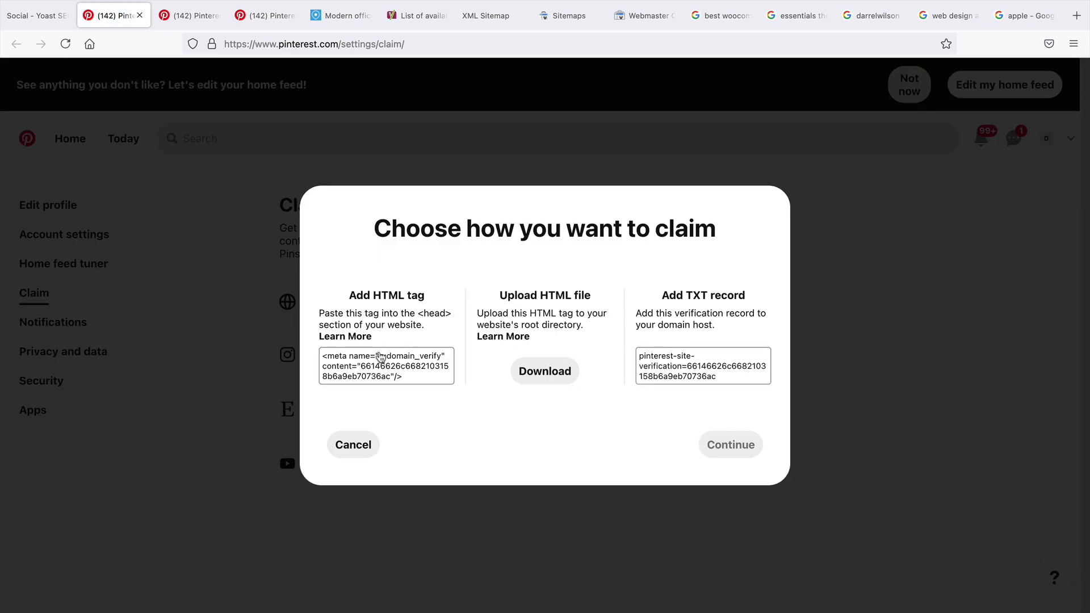
click(365, 369)
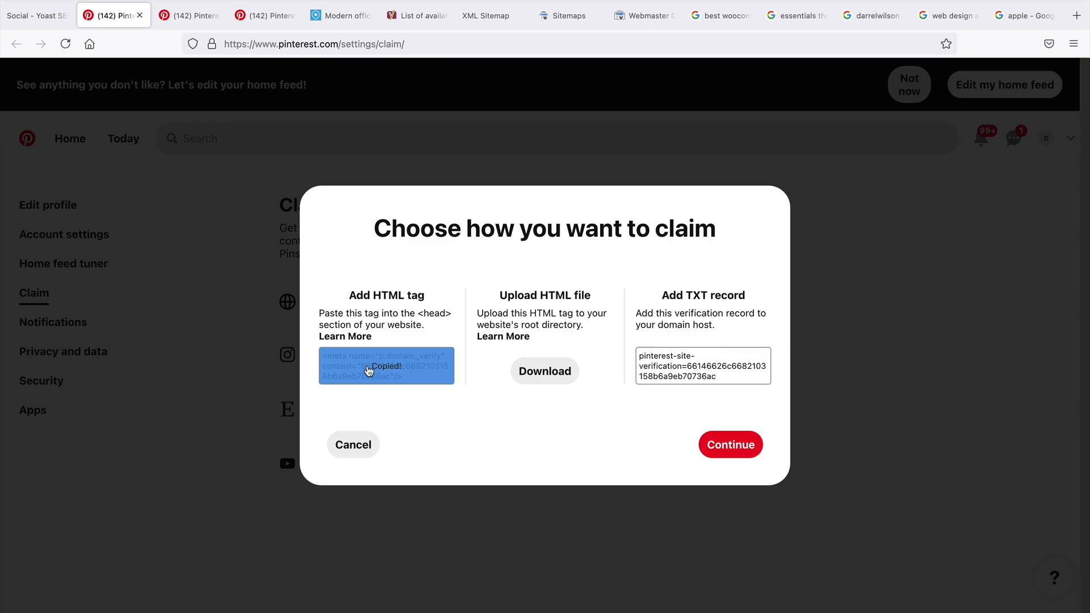
Switch back to Yoast SEO, paste the verification meta tag into the Pinterest confirmation field and save the settings.
click(34, 15)
click(281, 272)
right_click(288, 272)
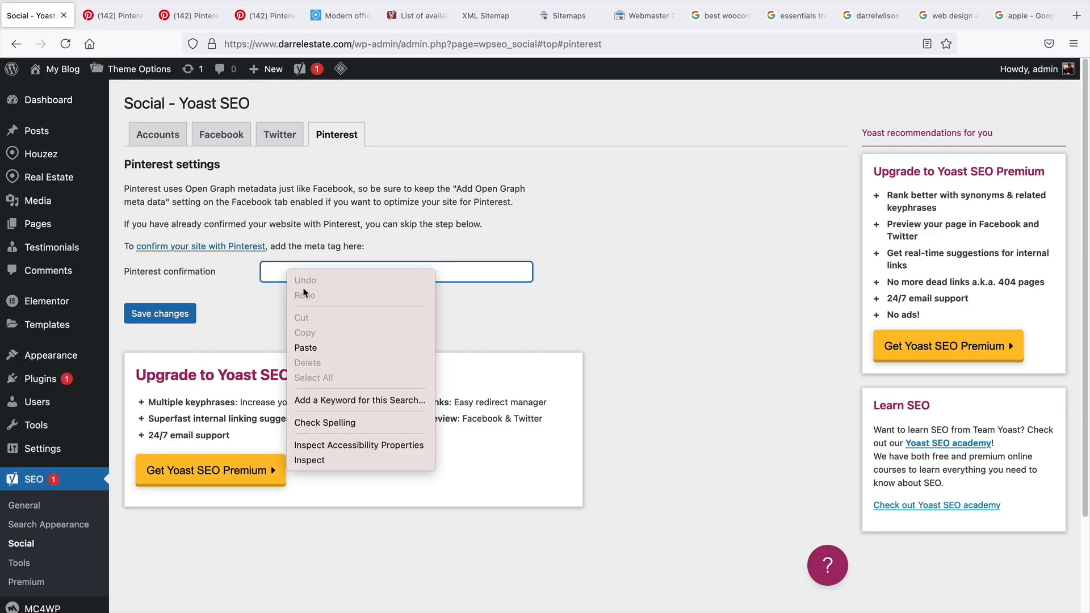
click(306, 347)
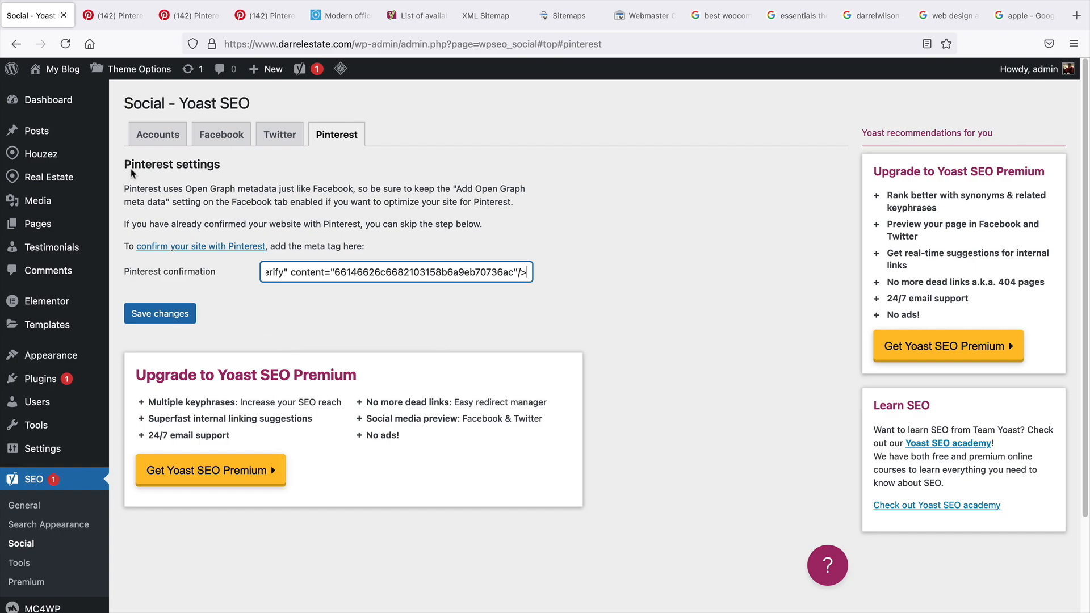
click(167, 318)
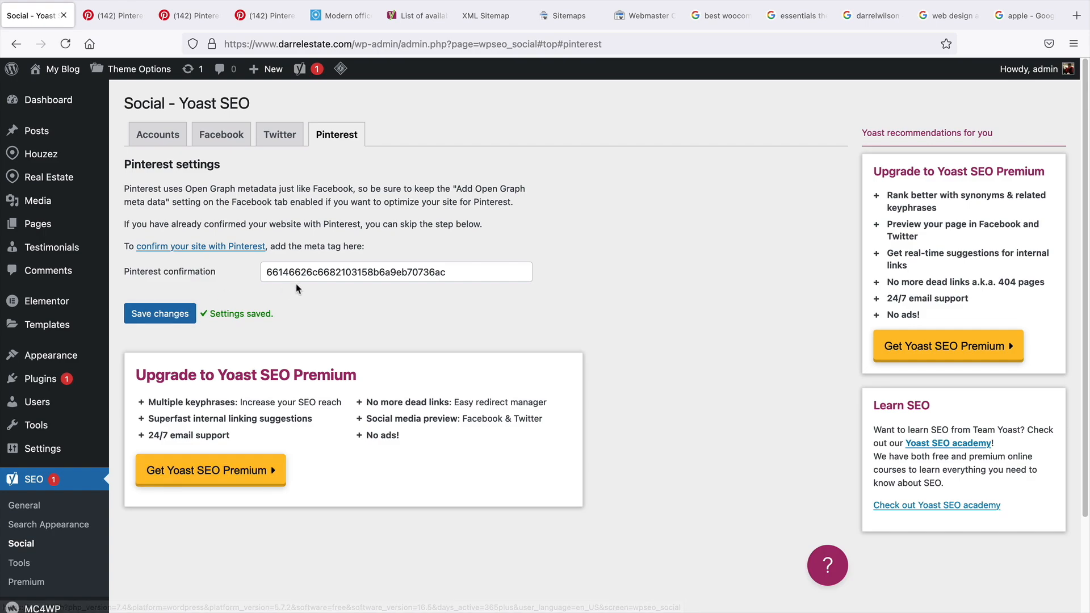
click(114, 15)
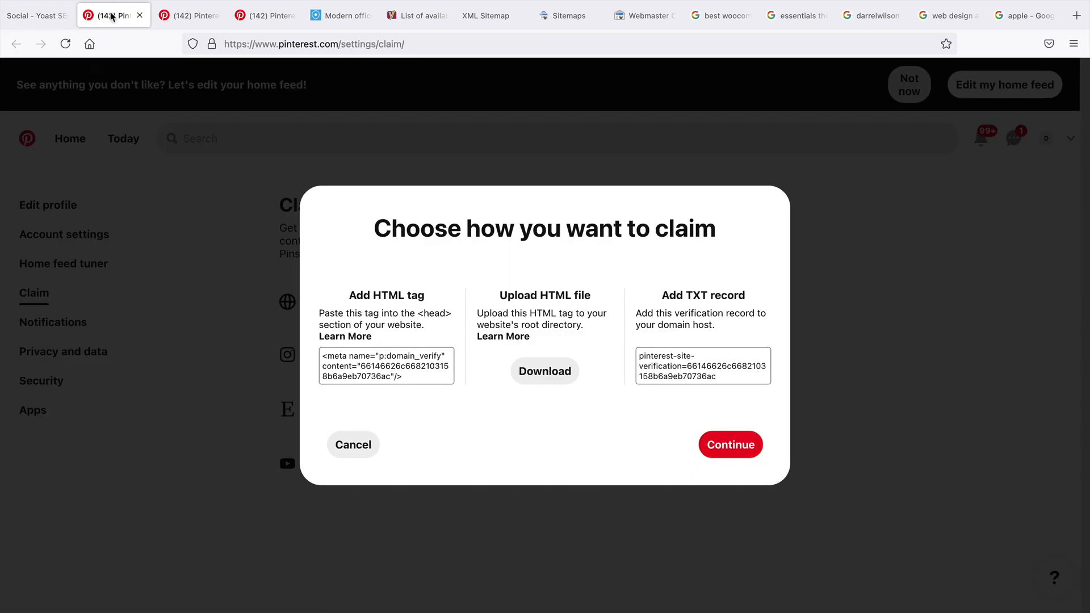
click(730, 445)
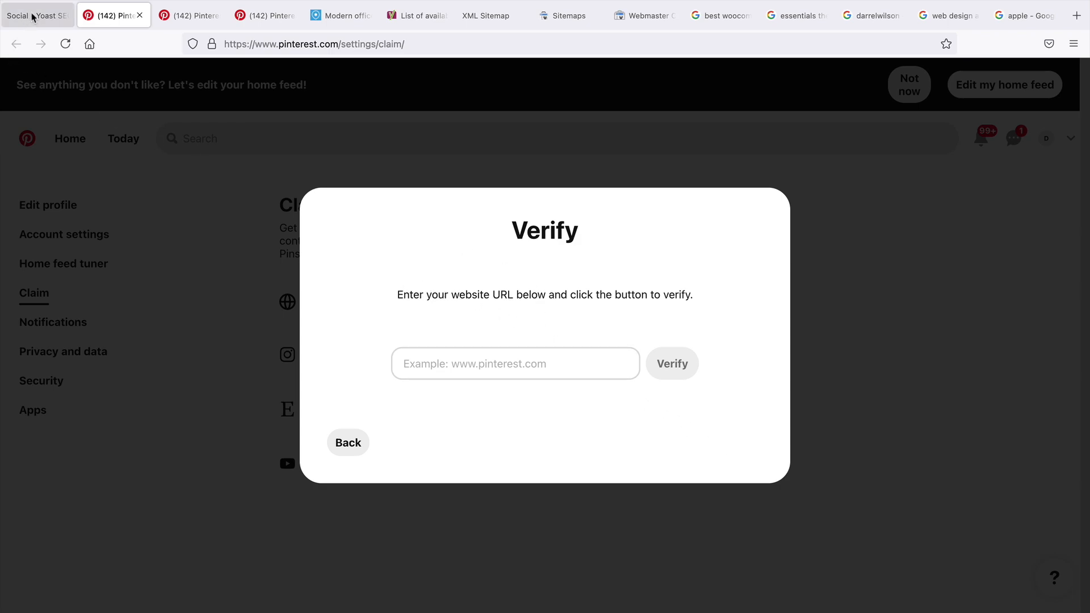
click(431, 366)
right_click(437, 366)
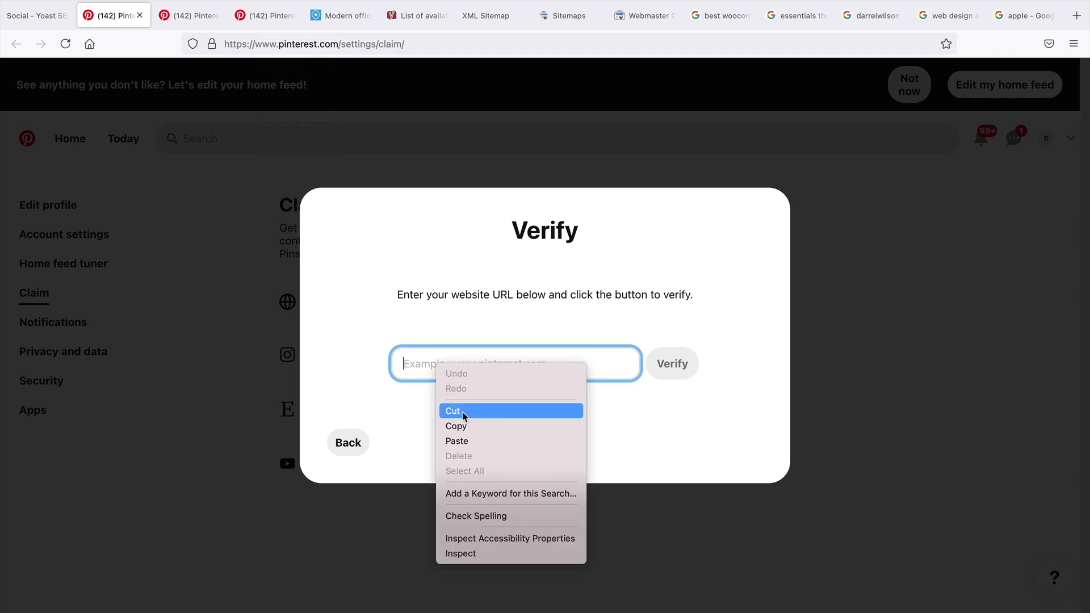
click(471, 441)
click(672, 368)
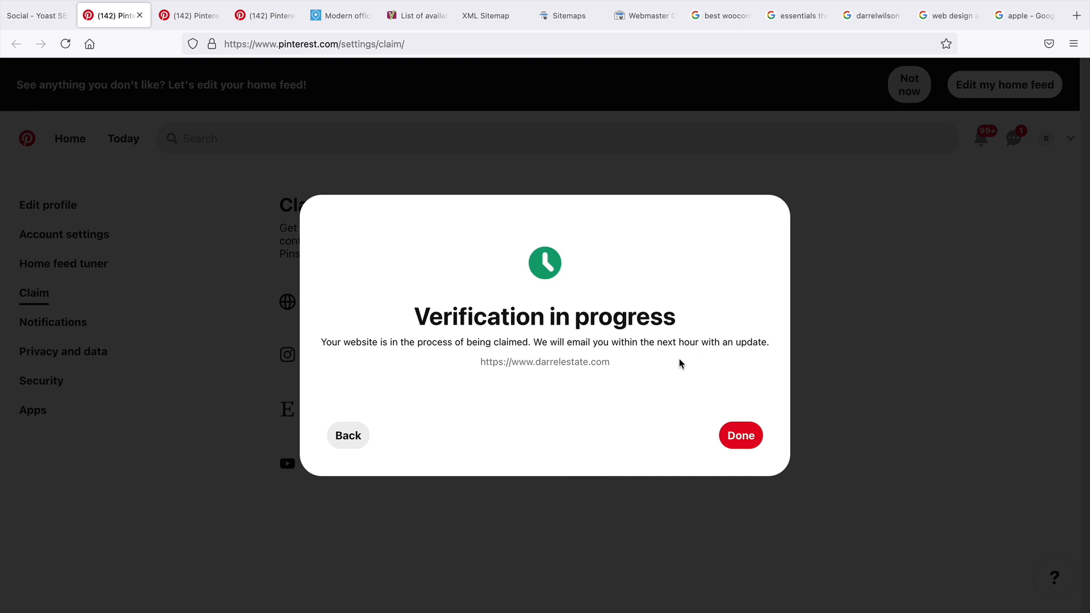
click(755, 444)
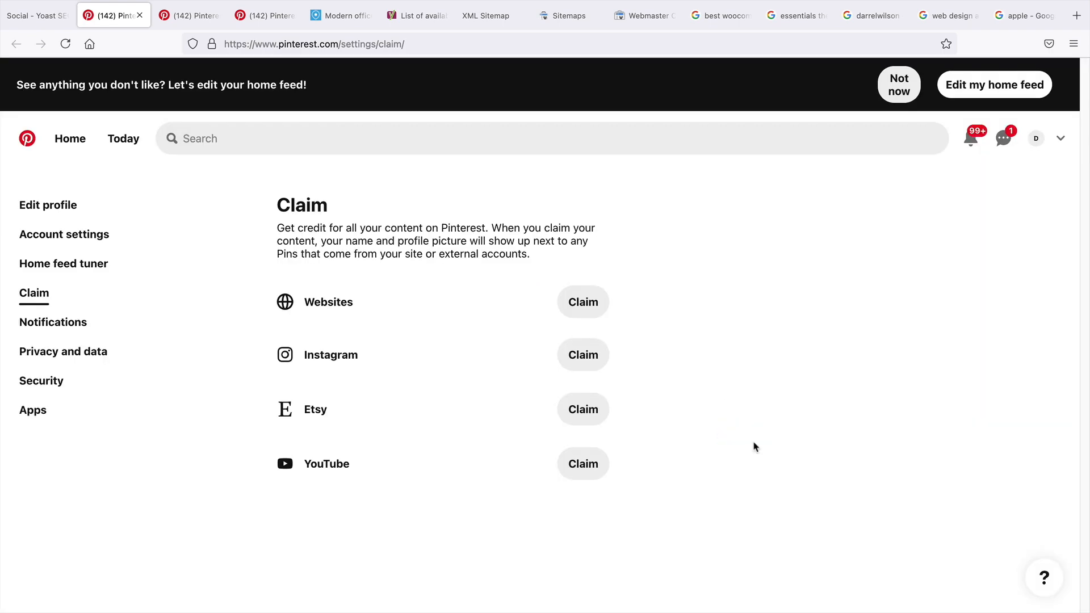
View the Pinterest home feed and switch back to the Pinterest settings in Yoast SEO.
click(81, 142)
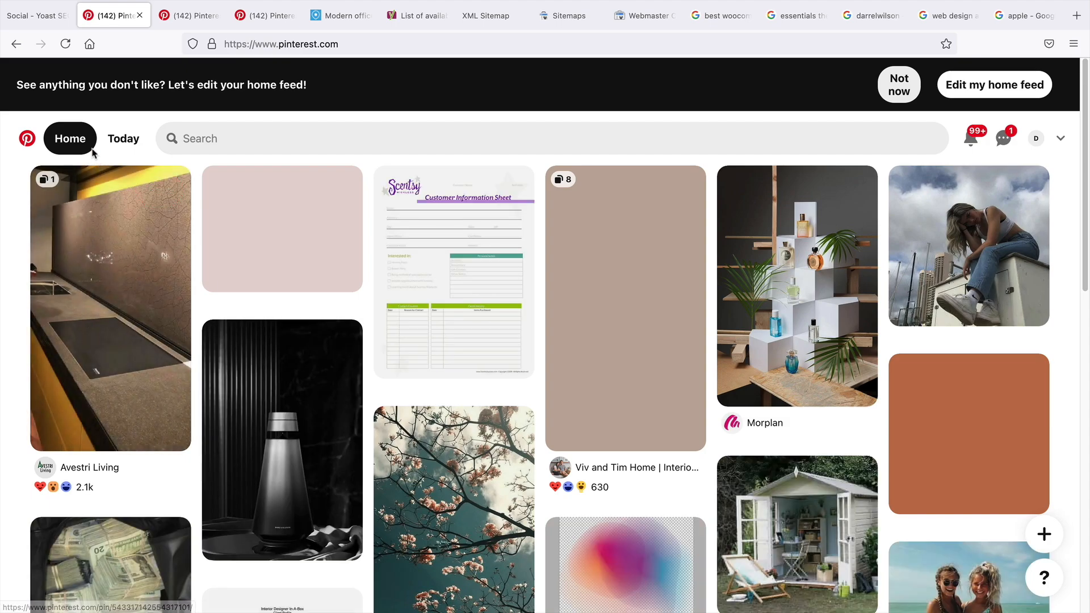
click(27, 16)
mouse_move(54, 101)
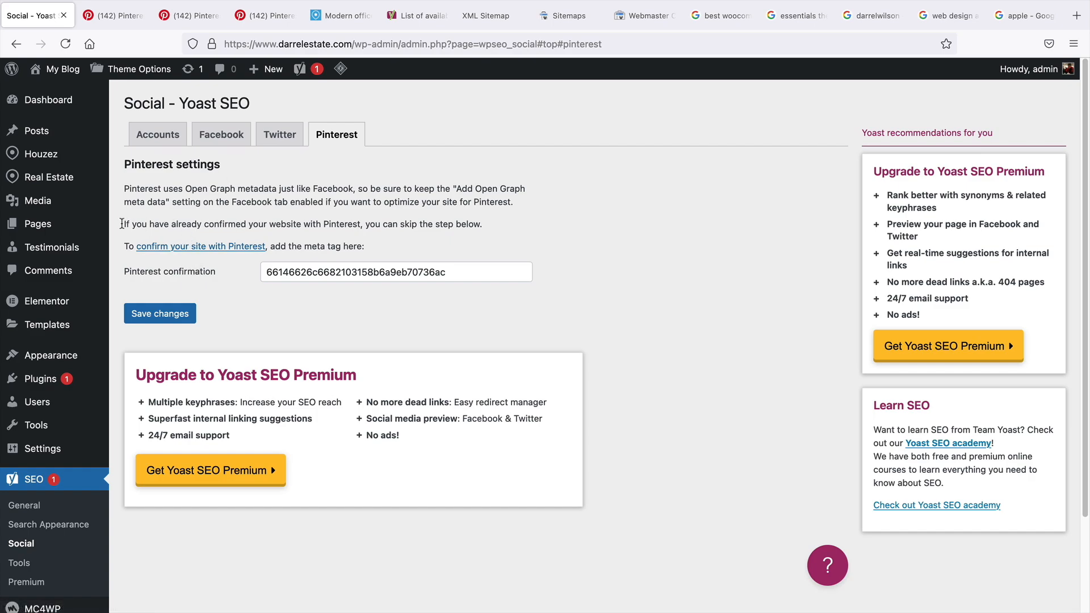
Open the Yoast SEO tools and start the SEO data optimization.
scroll(34, 239, down, 1)
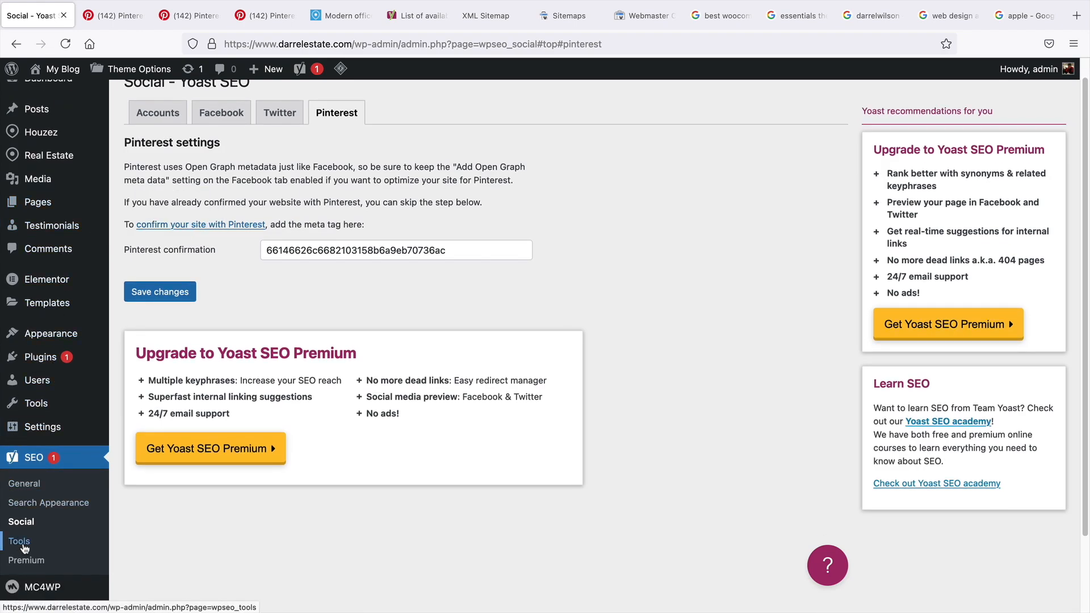
click(19, 541)
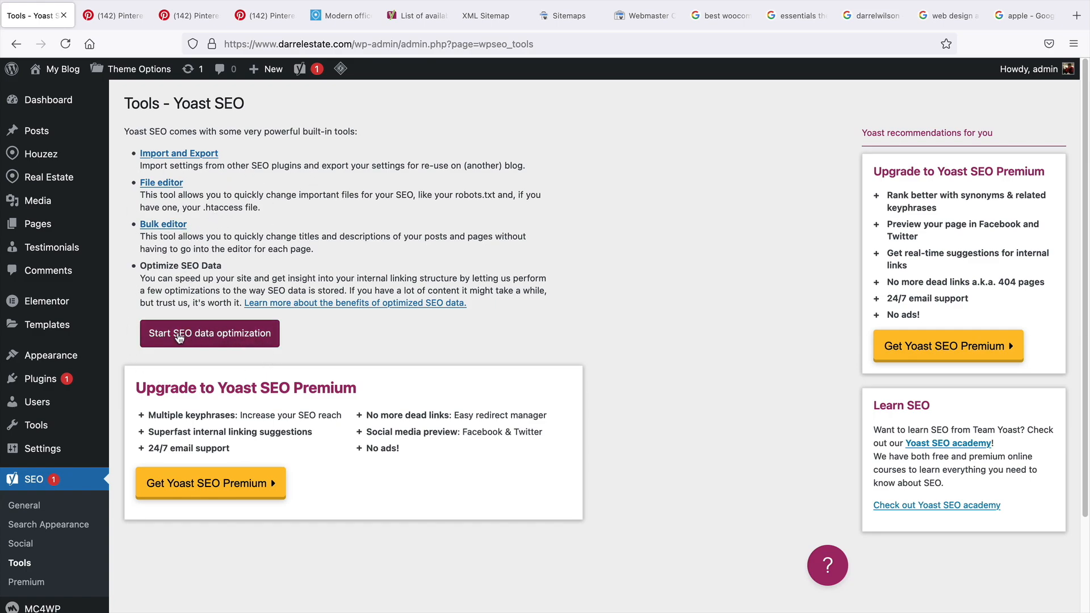
click(179, 336)
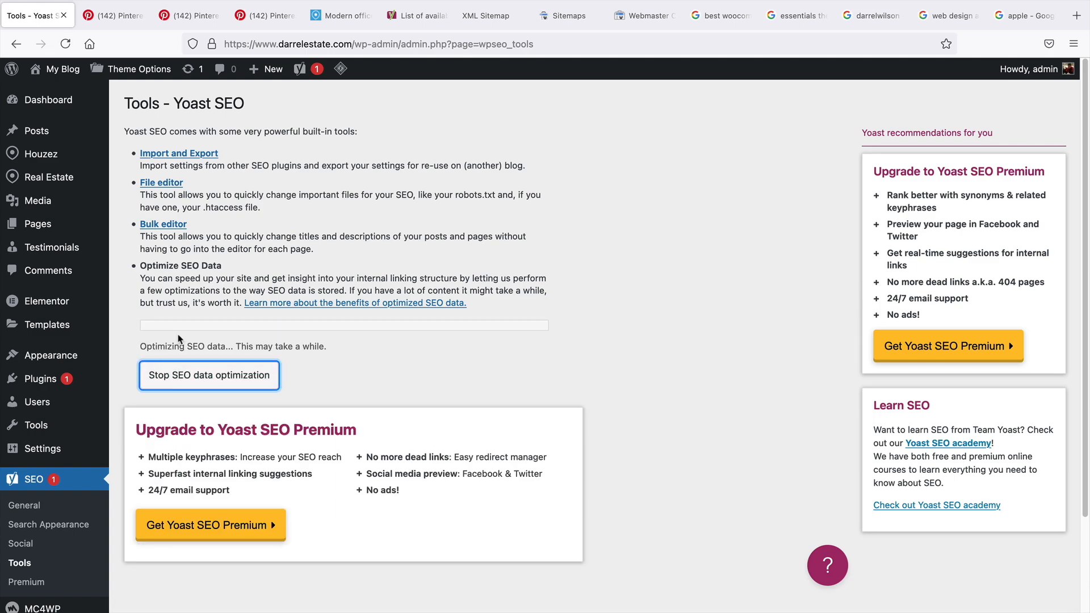
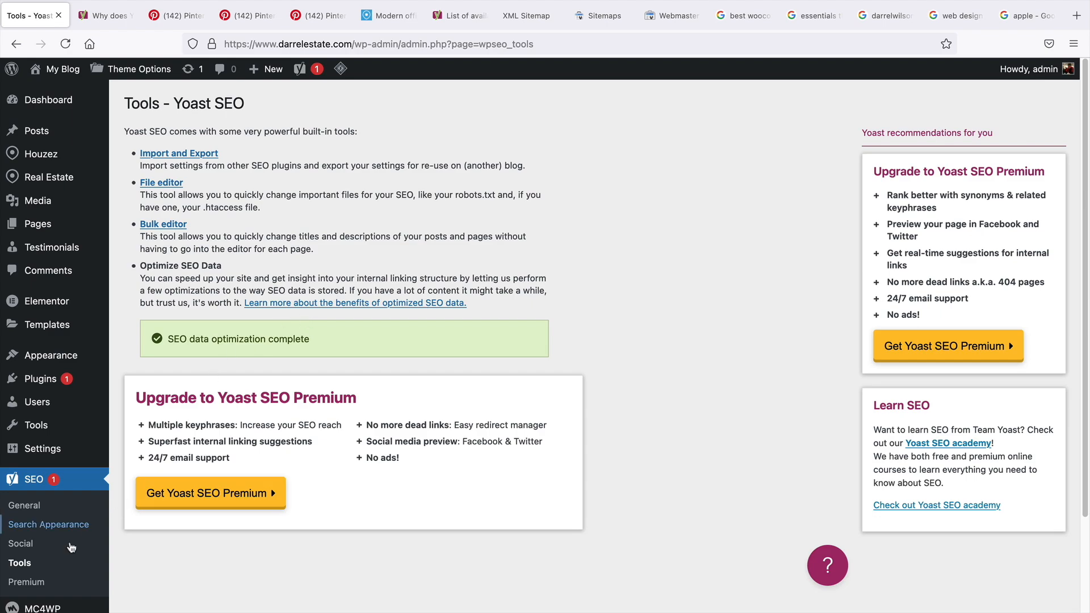
View the Yoast SEO Premium page and read through its social previews and related keyphrases features.
click(34, 583)
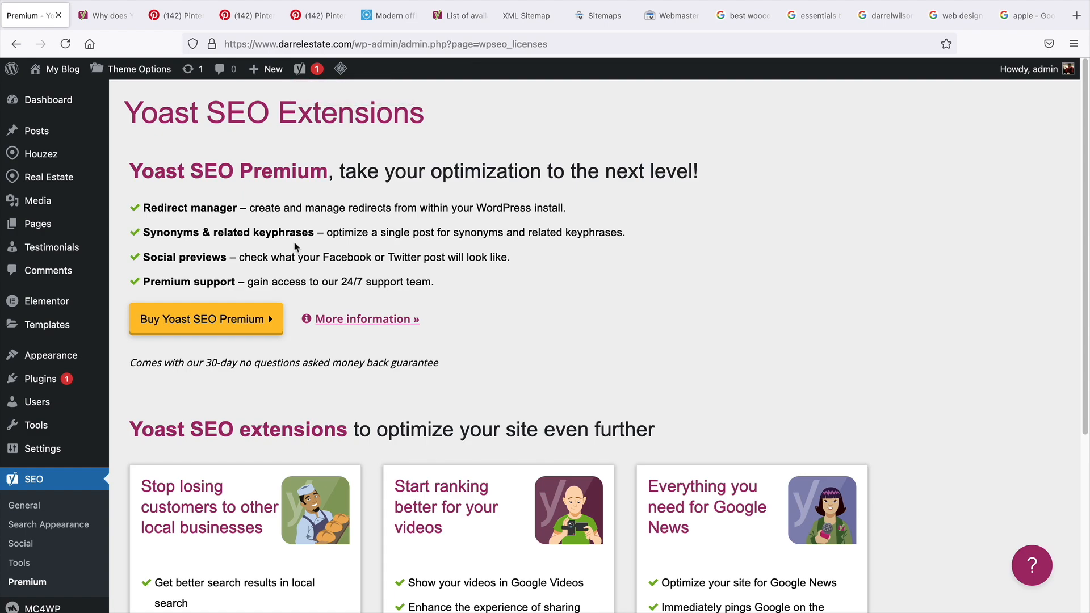
drag(161, 259, 454, 275)
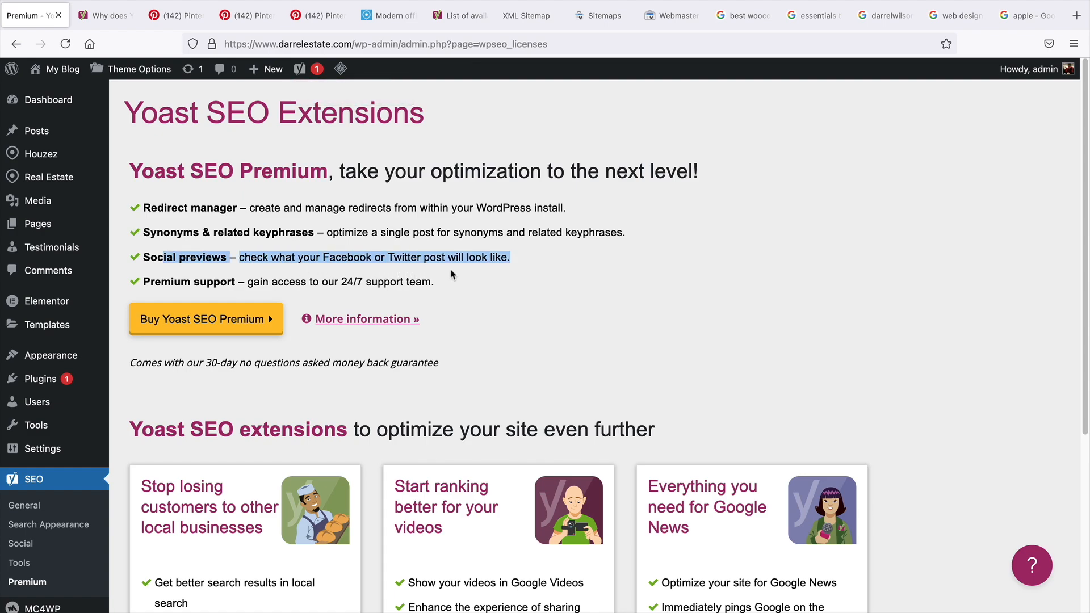
drag(177, 232, 368, 236)
click(366, 234)
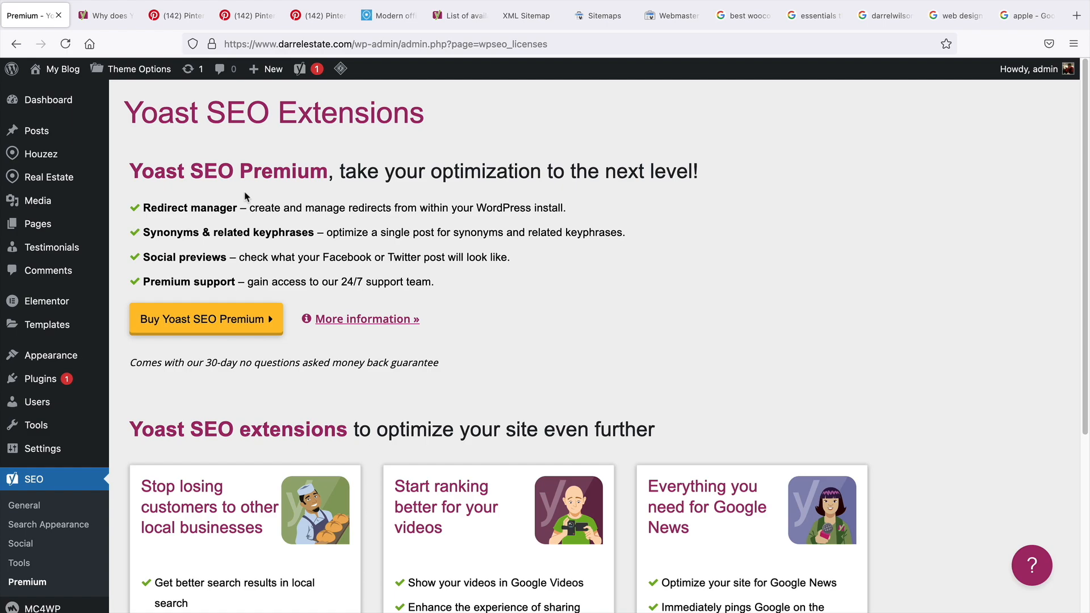
Visit the live site and open its front page for editing in the WordPress editor.
mouse_move(59, 69)
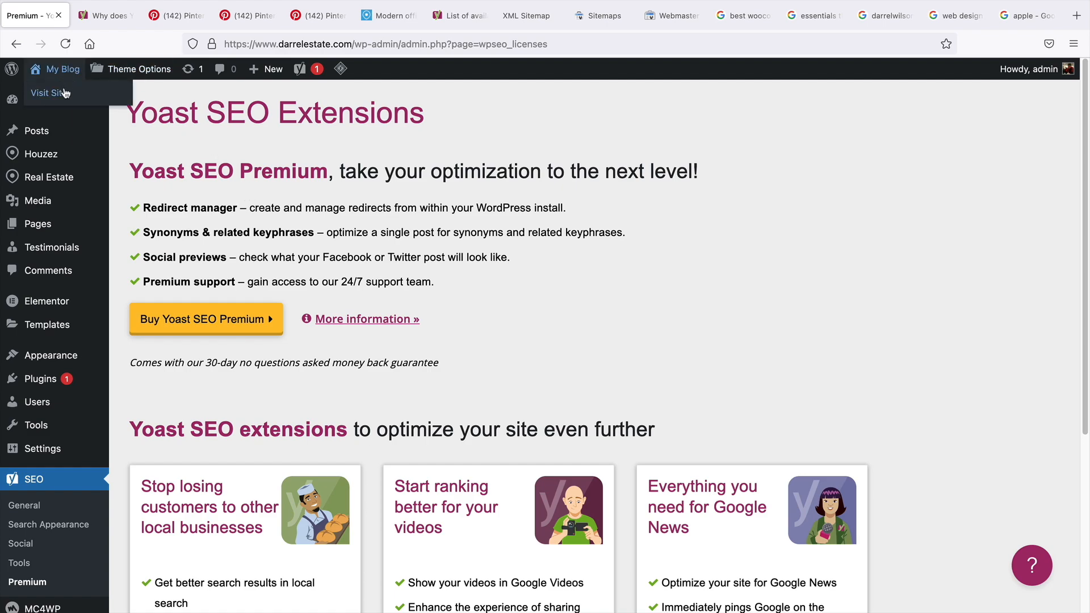
click(61, 95)
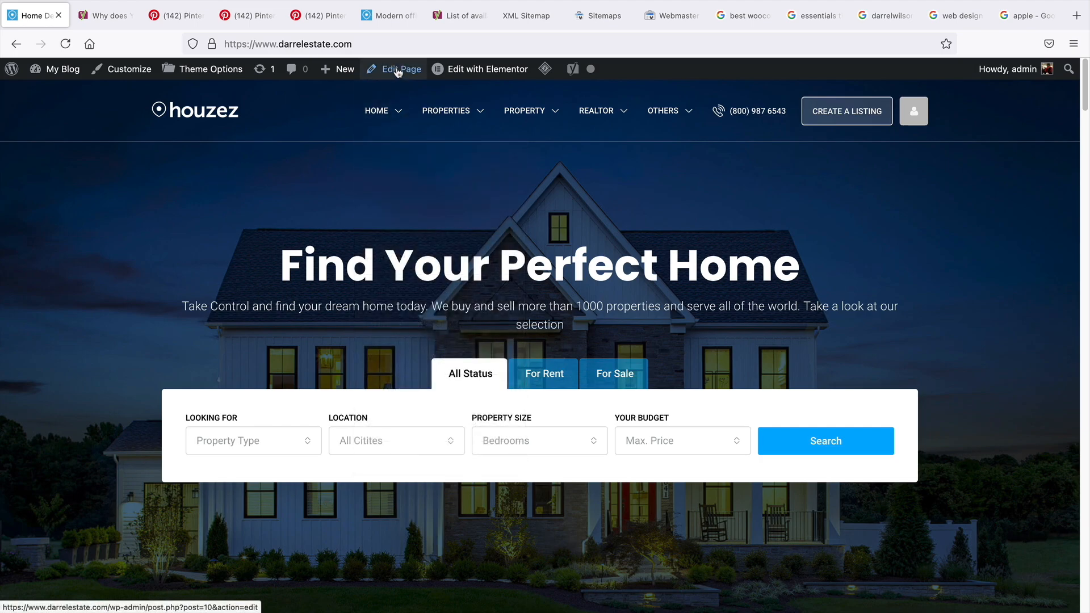
mouse_move(453, 166)
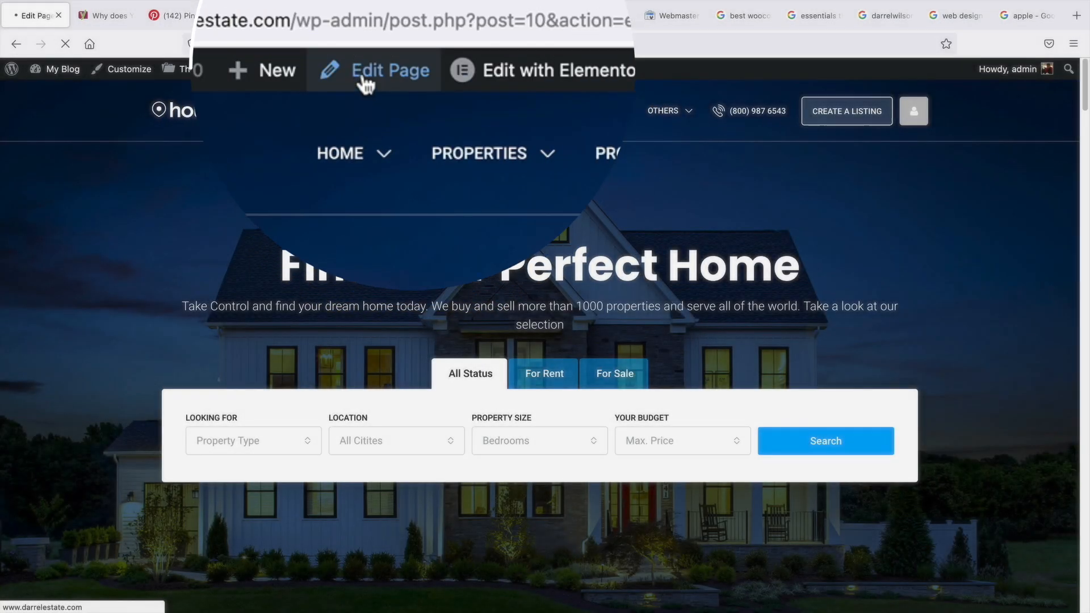
click(388, 74)
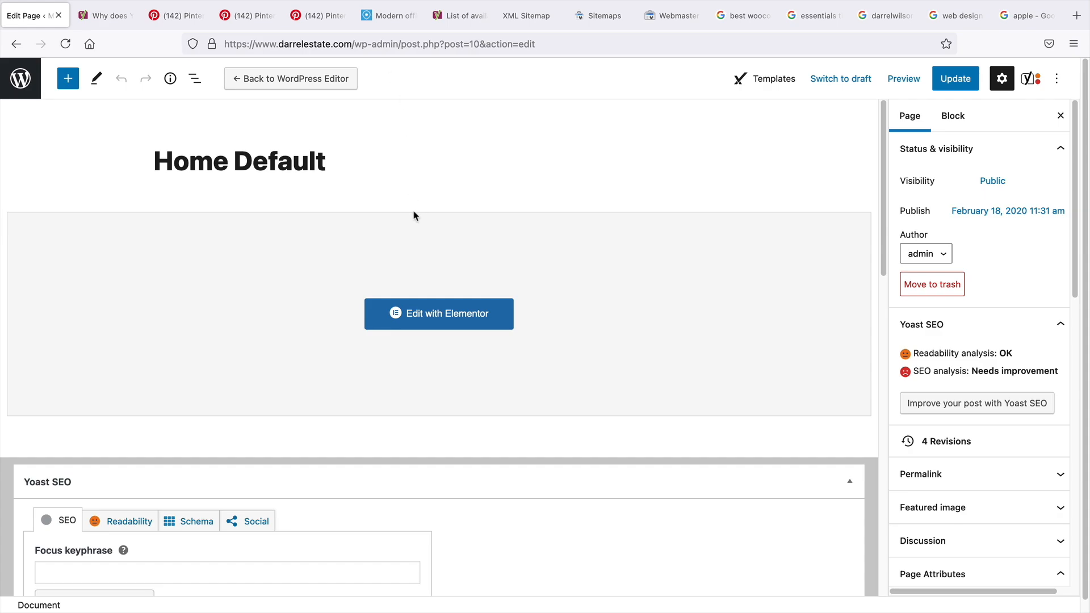
Show the Yoast SEO sidebar for the Home Default page and look at the focus keyphrase field.
scroll(357, 154, down, 5)
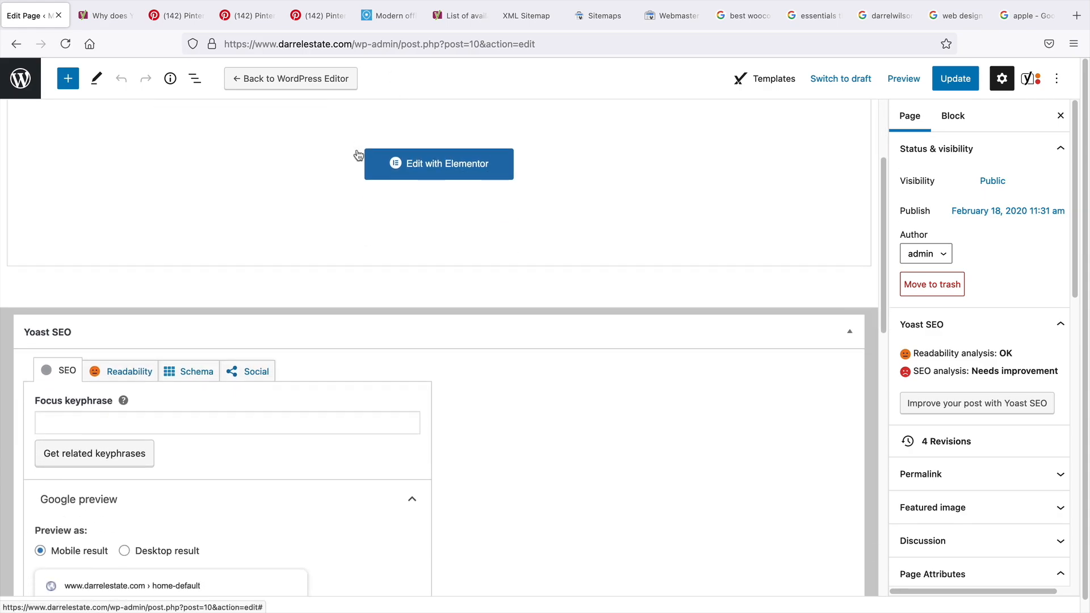
scroll(358, 155, down, 4)
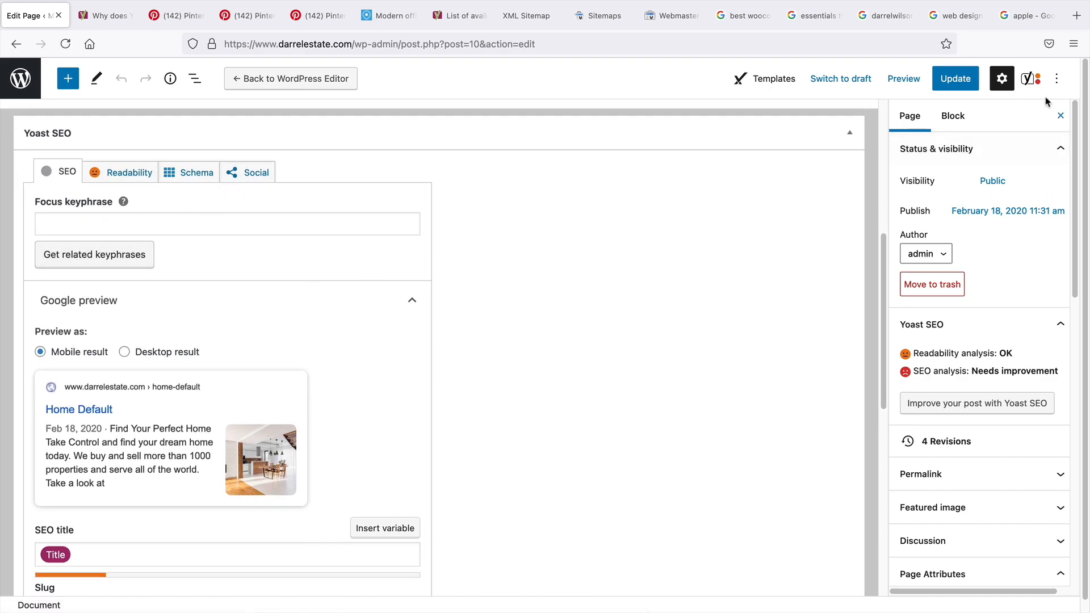
click(1032, 81)
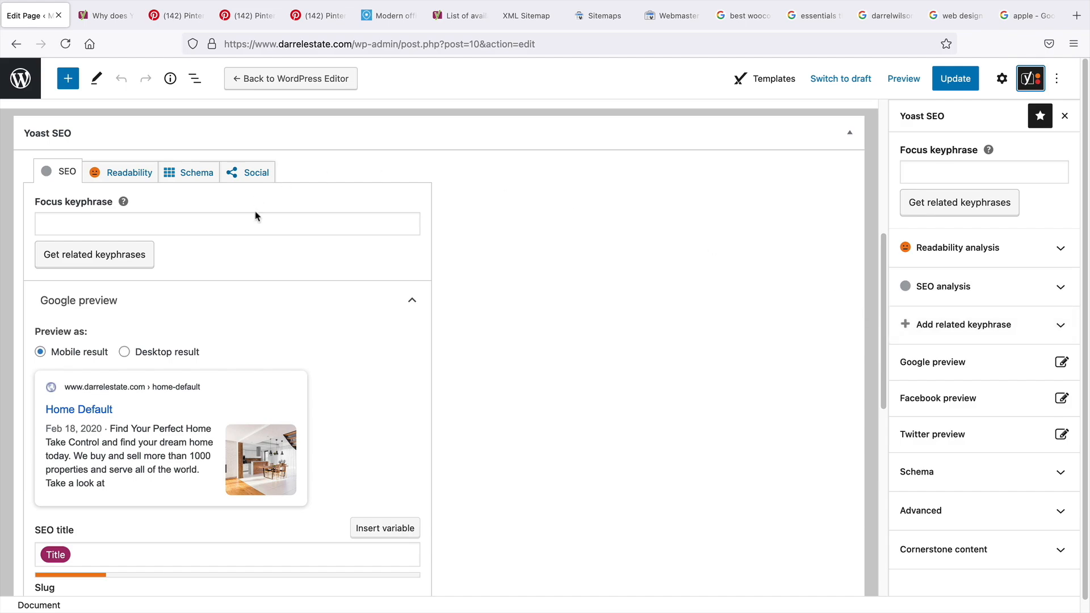
scroll(118, 221, down, 1)
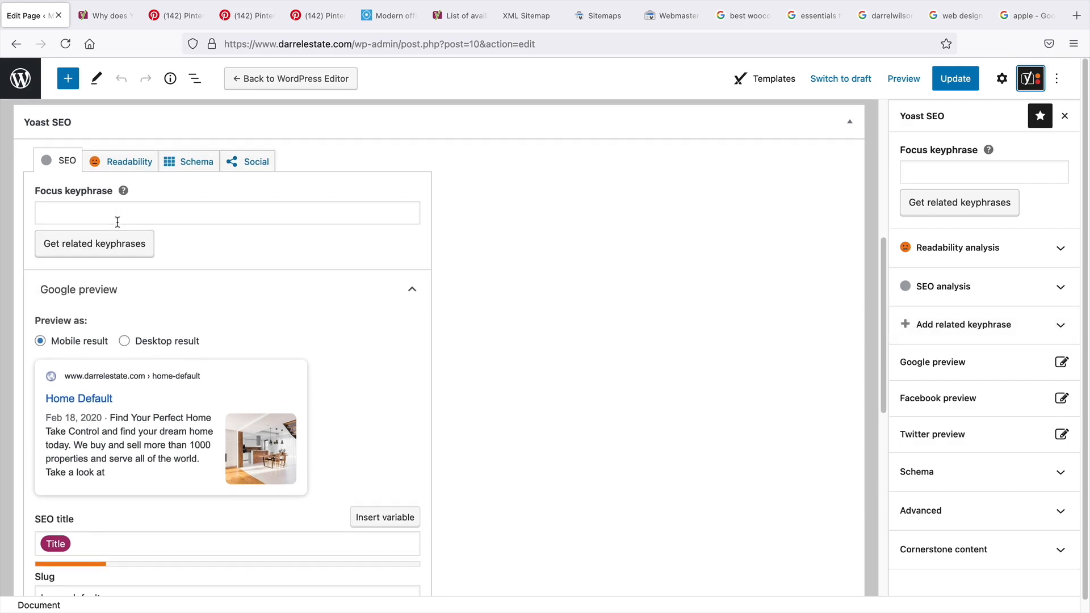
click(118, 219)
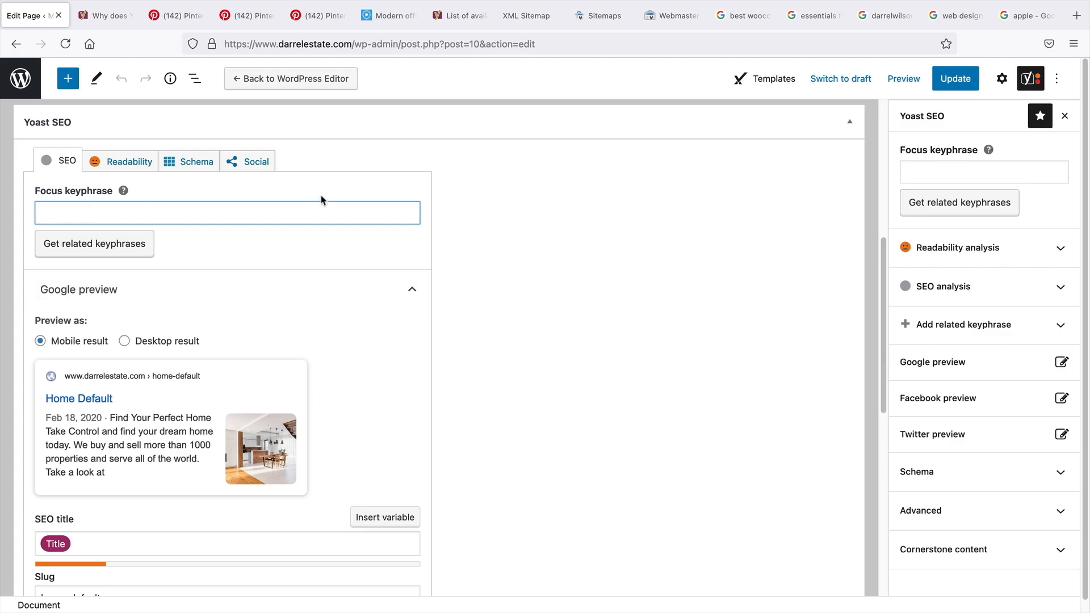
Switch the page's Google preview to Desktop result.
scroll(321, 200, down, 5)
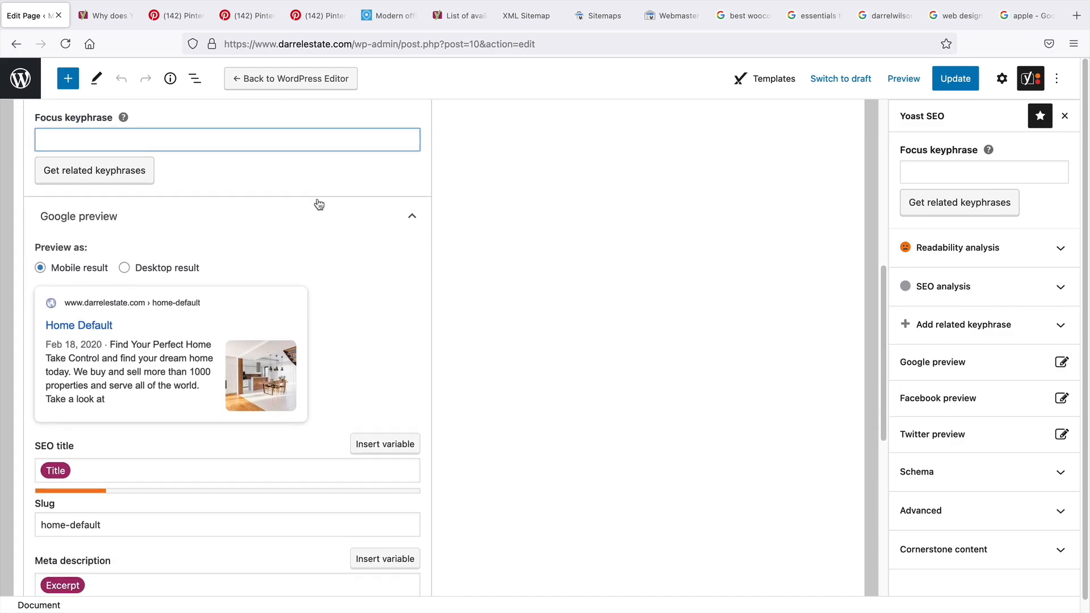
scroll(317, 205, down, 2)
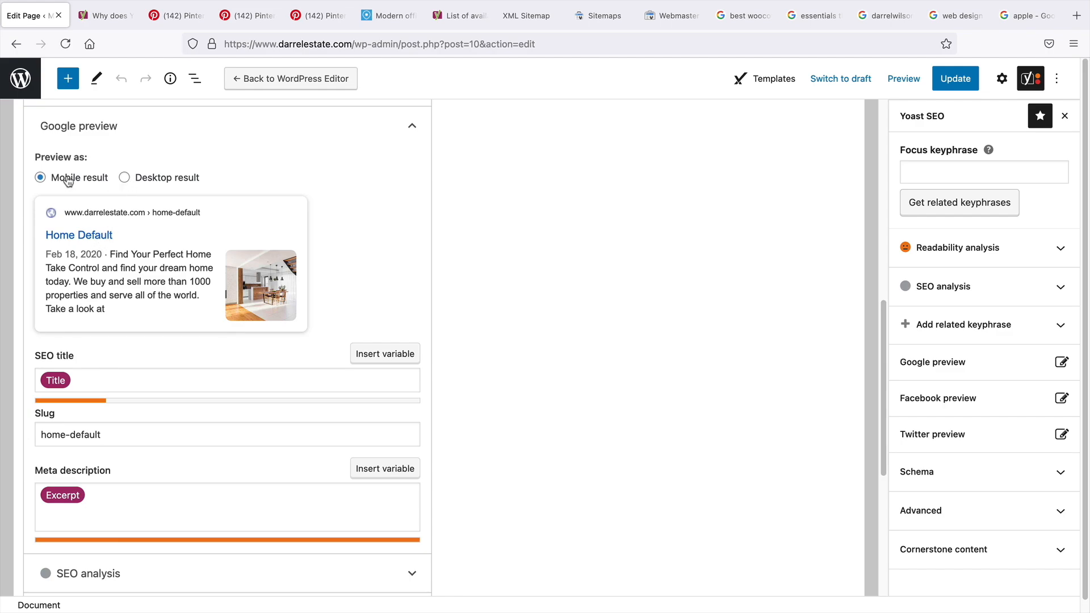
click(125, 179)
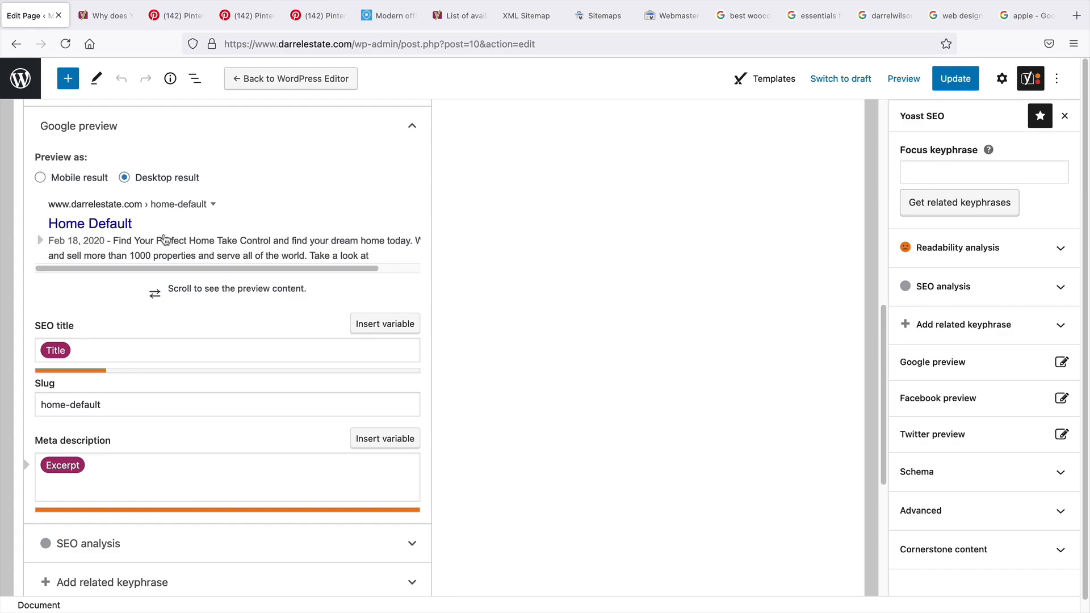
Replace the SEO title with "Darrel Estate | Home Of The Best Real Estate Properties", checking the darrelwilson Google results as an example.
click(109, 226)
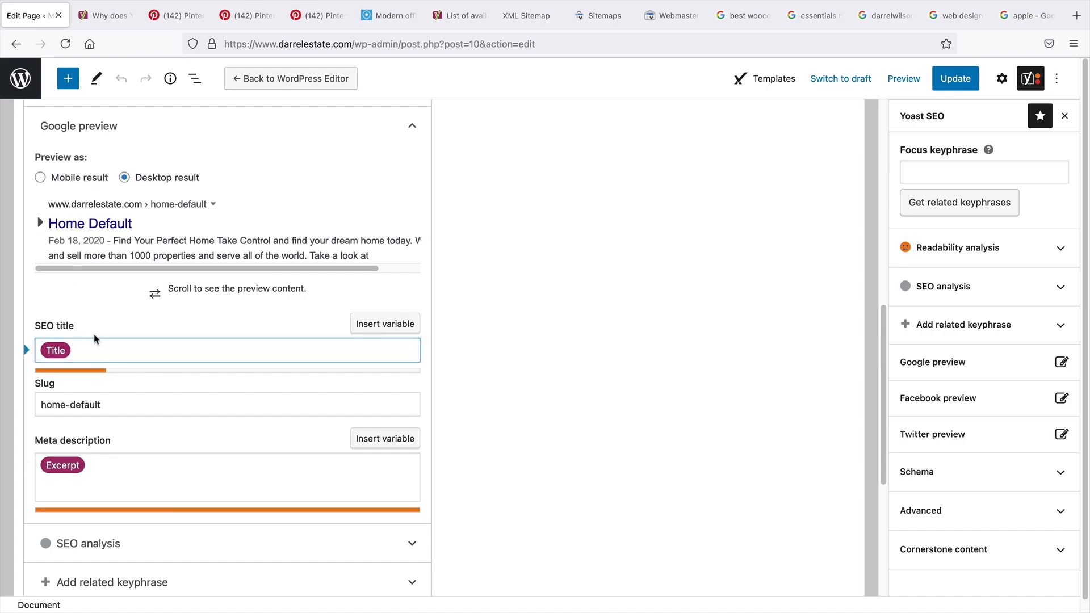
key(BackSpace)
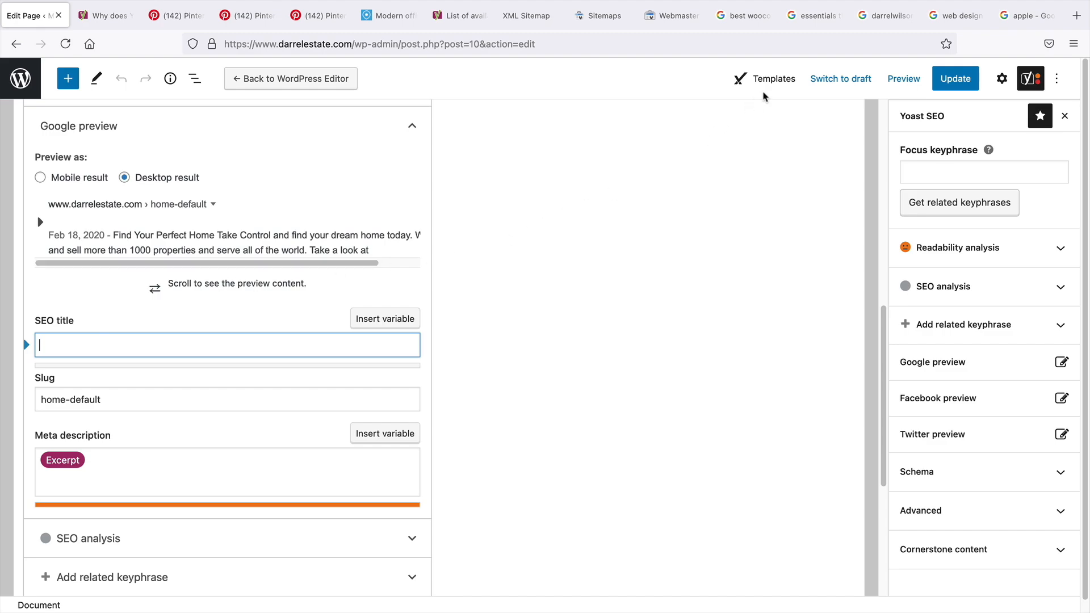
click(878, 17)
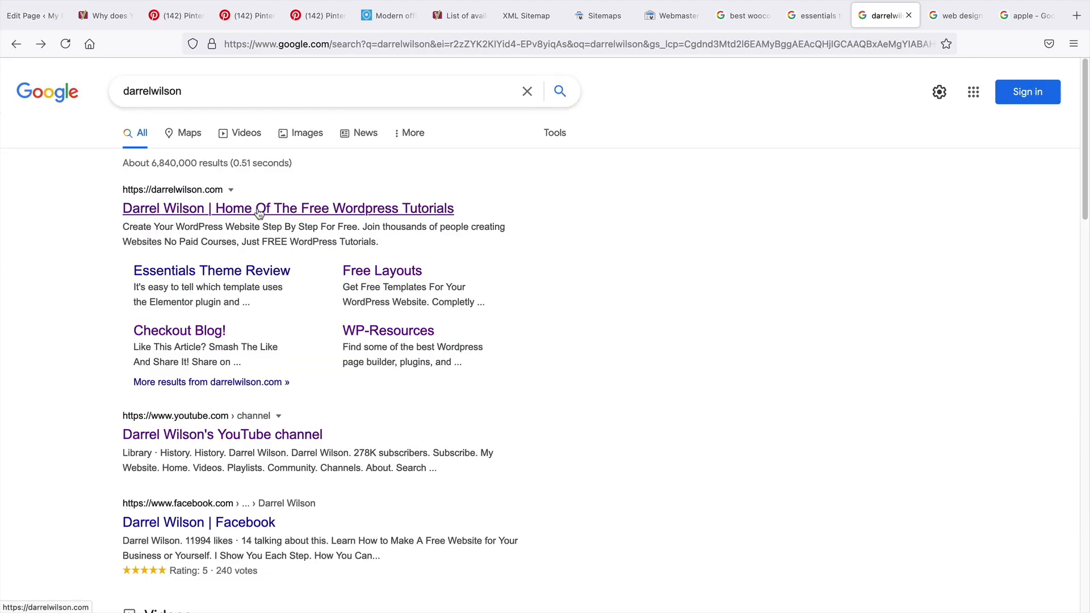
click(25, 16)
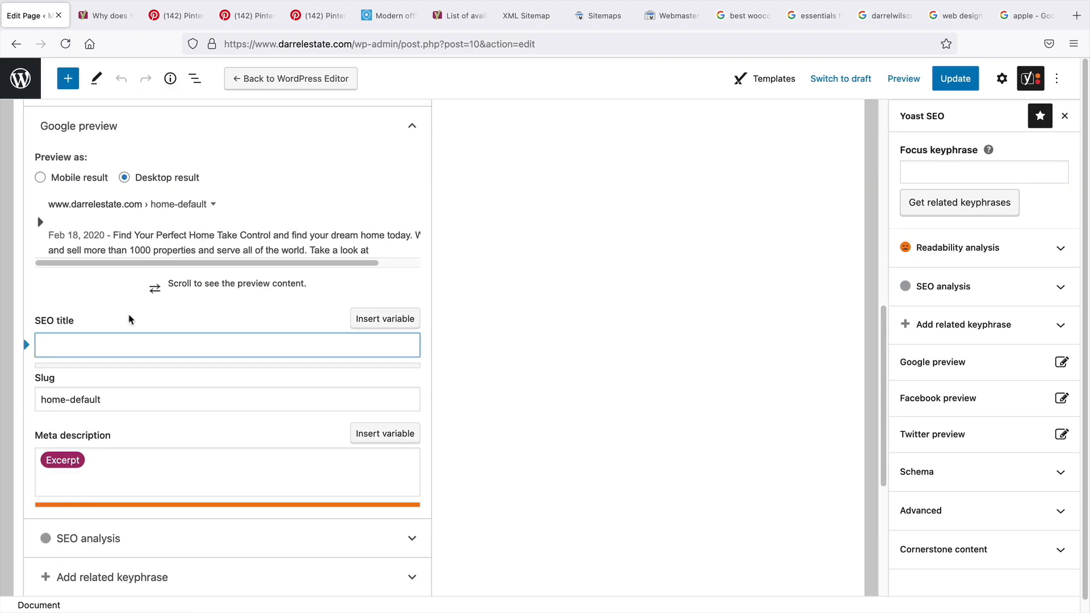
text(Darrel Estat)
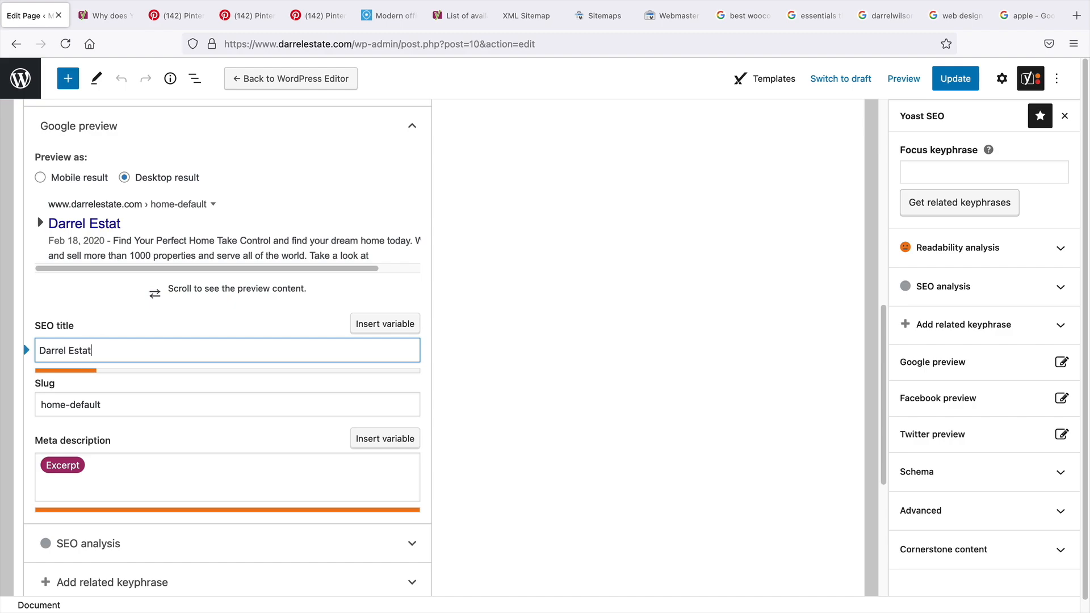
text(e | Home Of The Best)
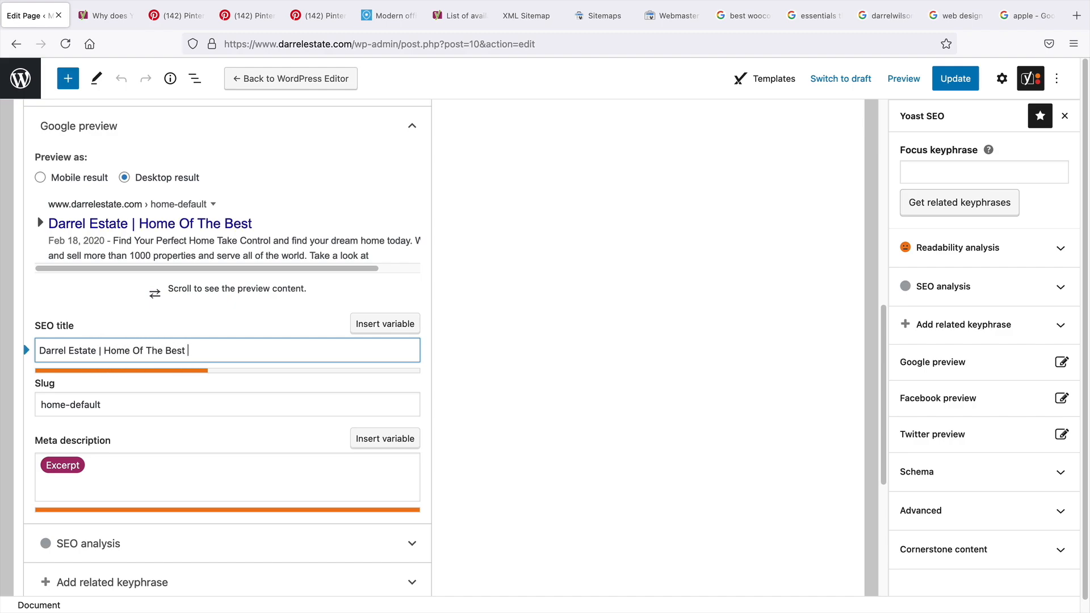
text( Real Estate P)
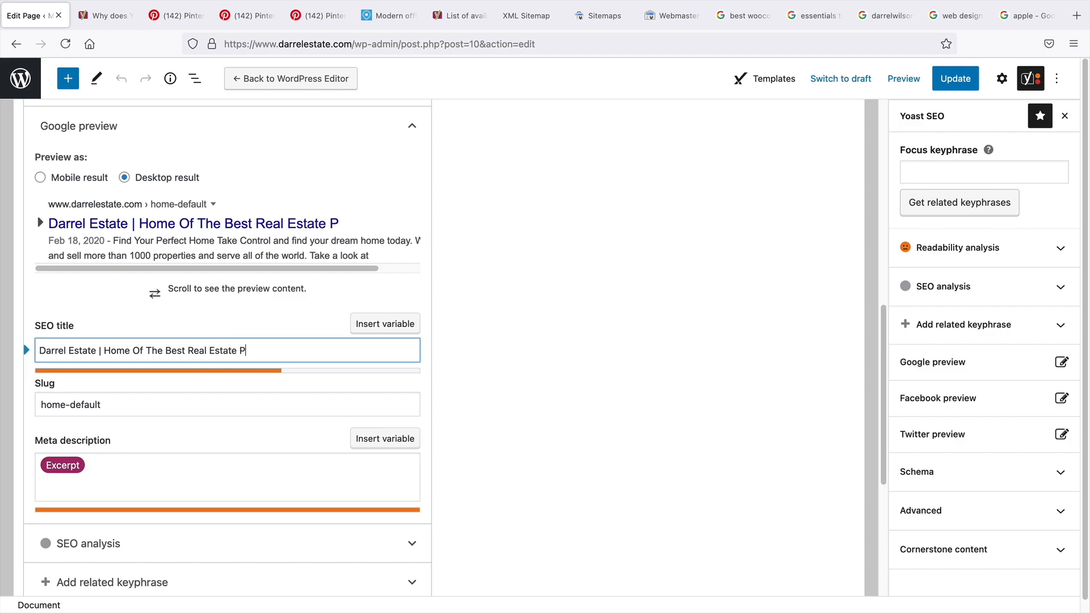
text(roperties)
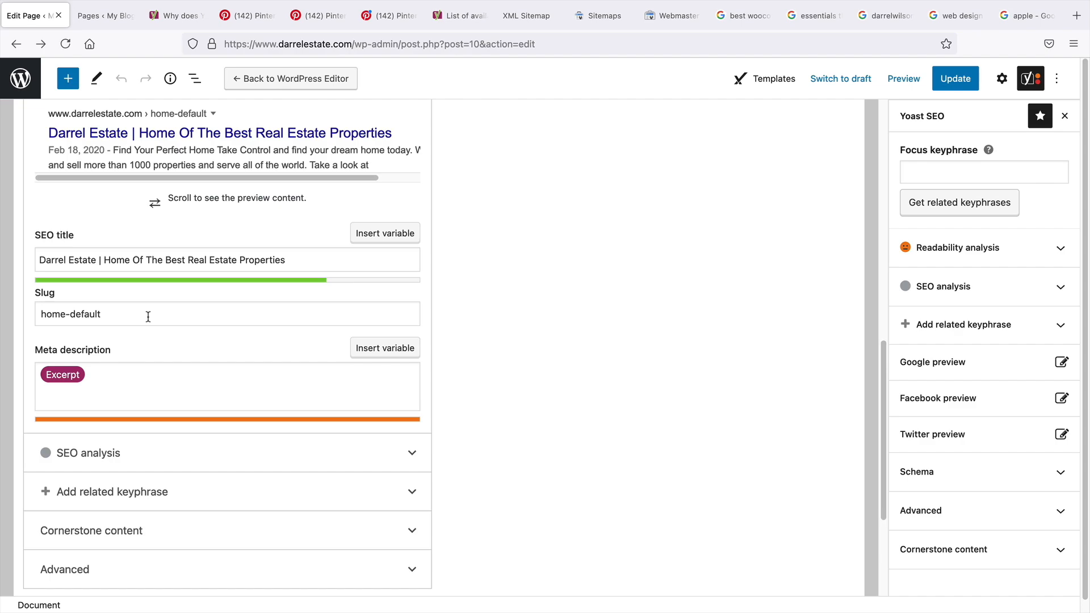
Set the Home Default page's slug to "home" with Quick Edit in the pages list, update it and reopen Quick Edit to check.
click(103, 20)
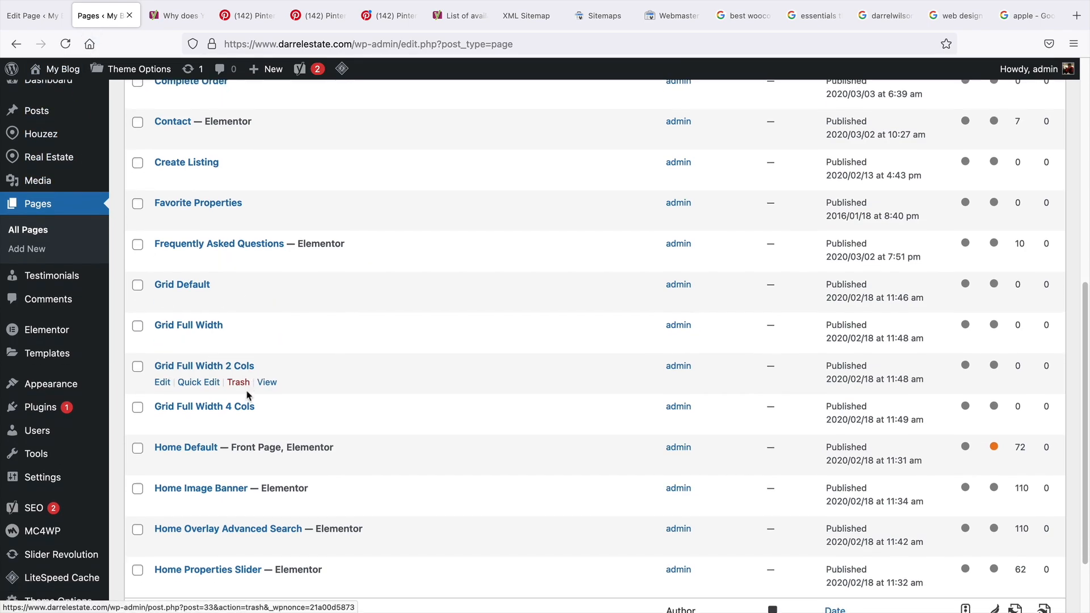
scroll(238, 389, down, 3)
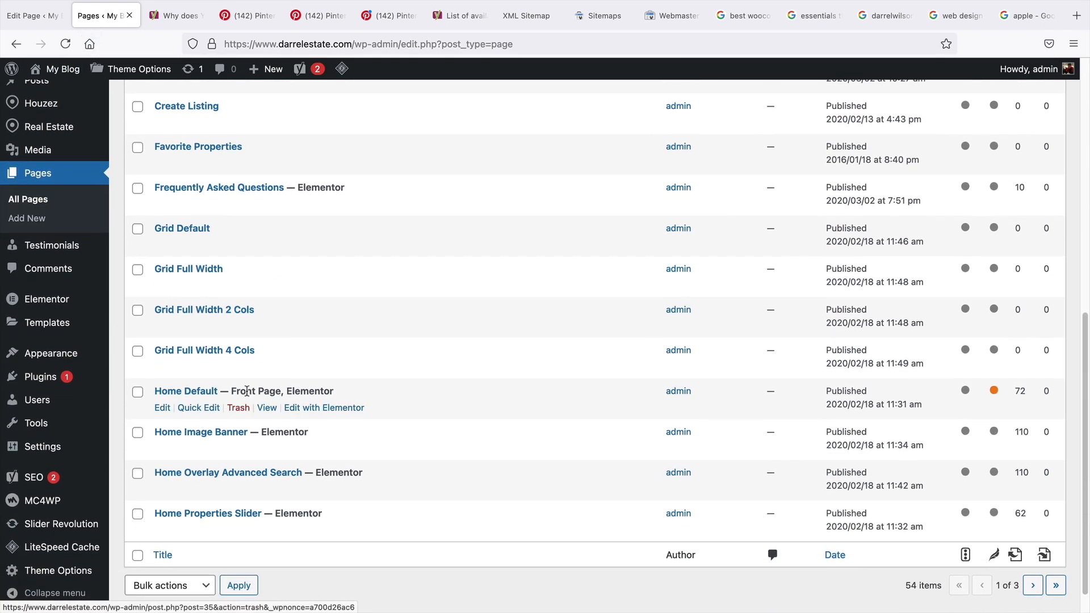
click(199, 408)
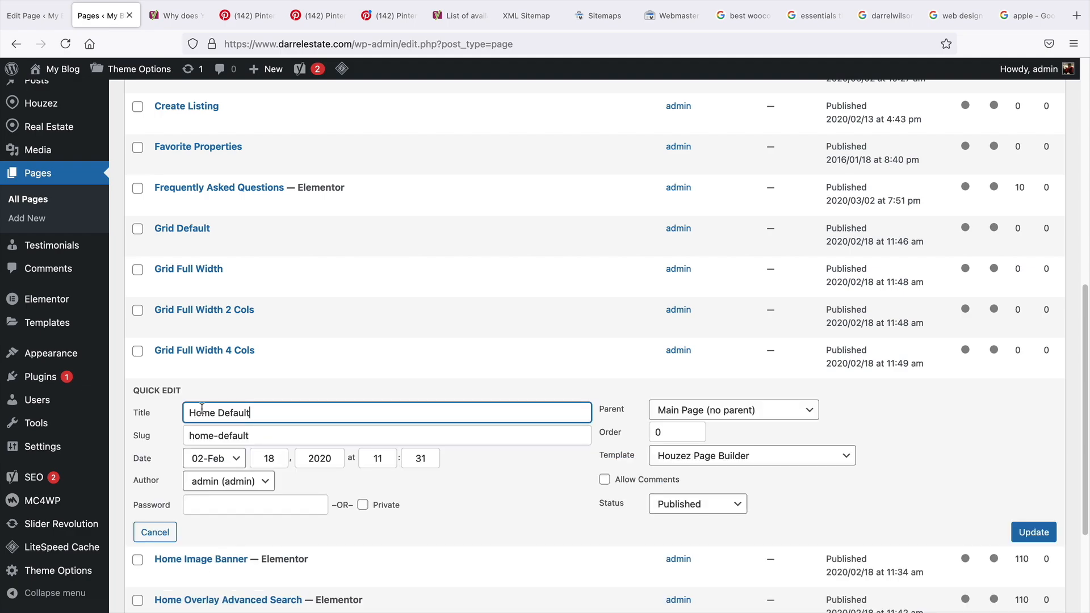
drag(261, 430, 187, 430)
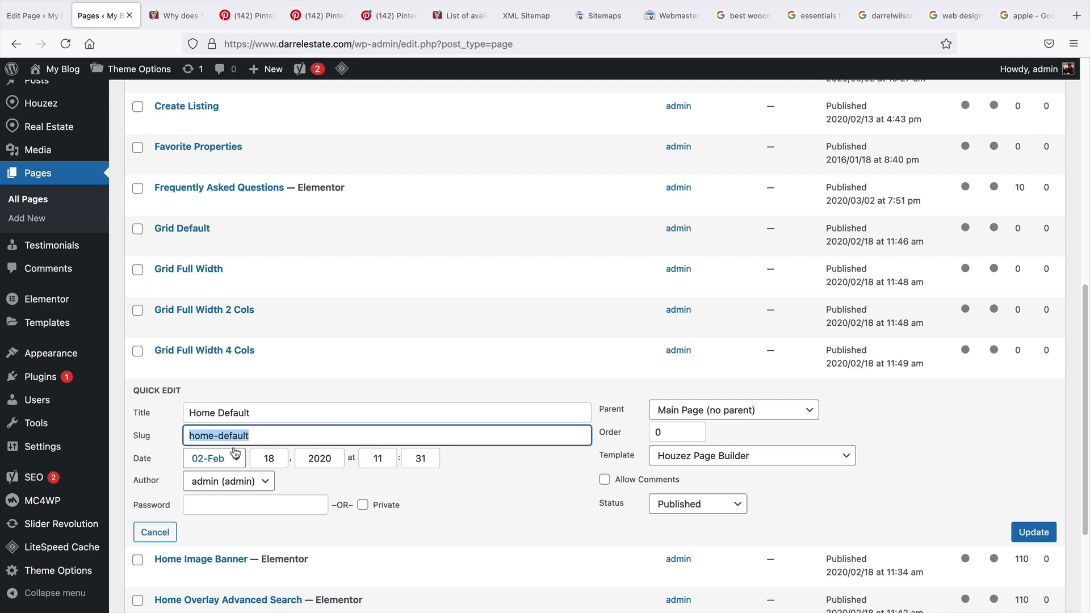
key(Right)
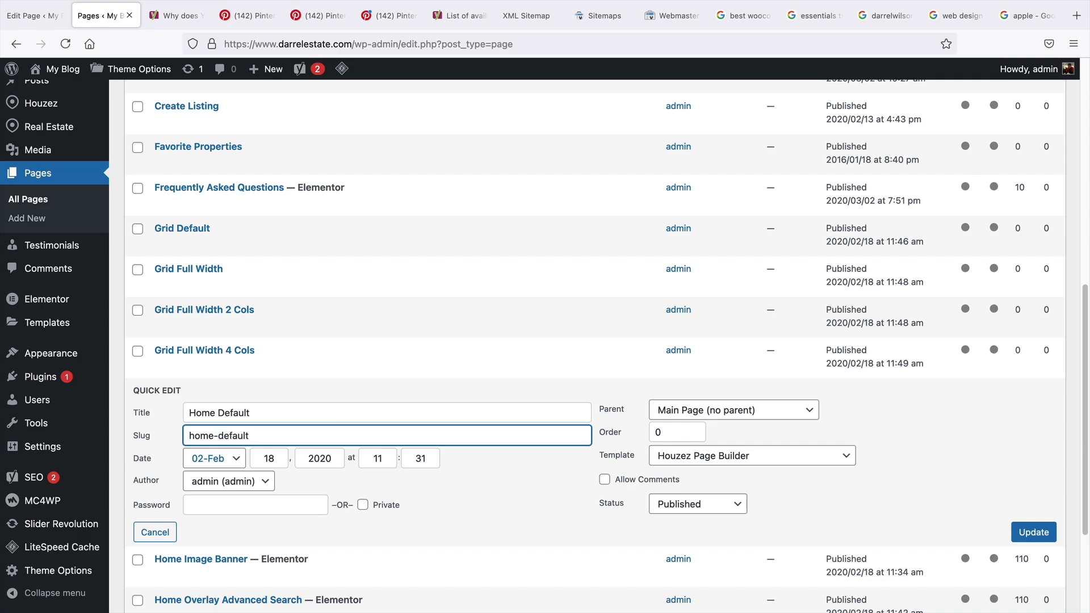
key(BackSpace)
key(BackSpace)
key(BackSpace)
key(BackSpace)
key(BackSpace)
click(1016, 534)
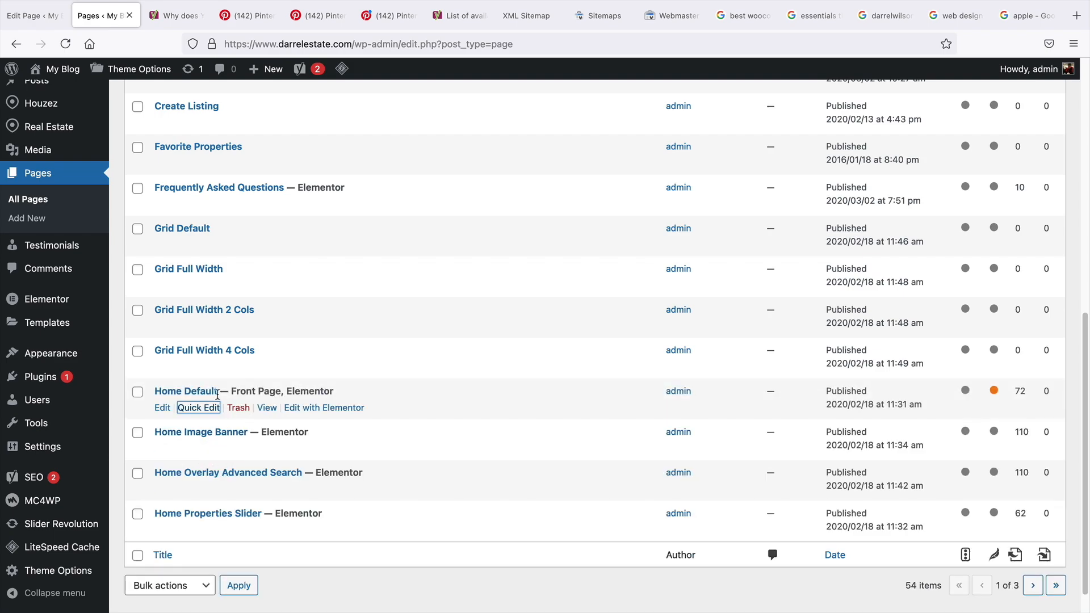
click(193, 407)
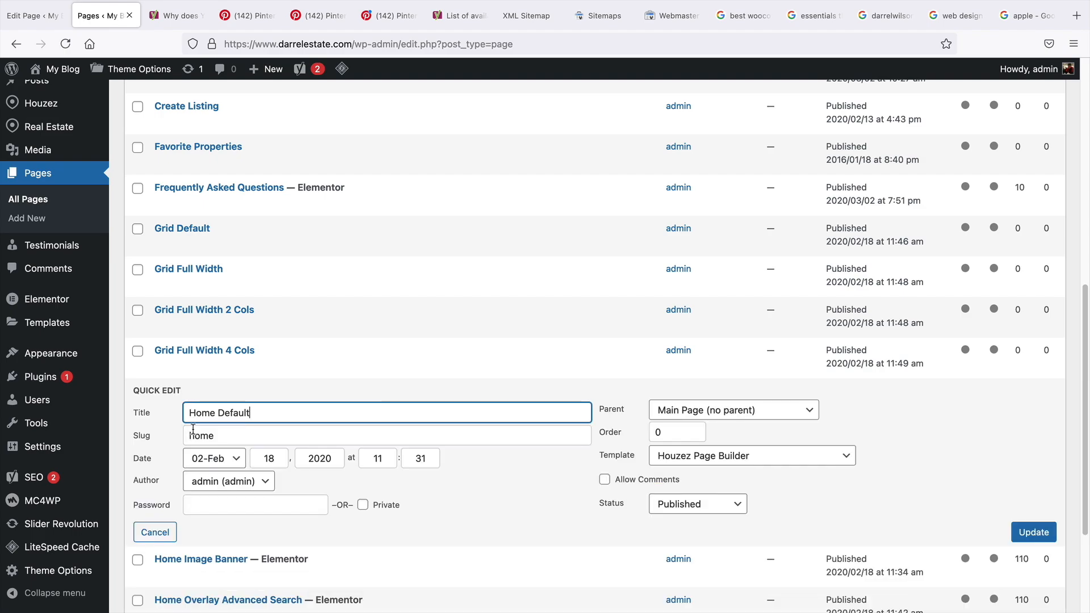
Shorten the slug in the Home Default page's Yoast Google preview settings to "home".
click(39, 15)
drag(62, 314, 139, 307)
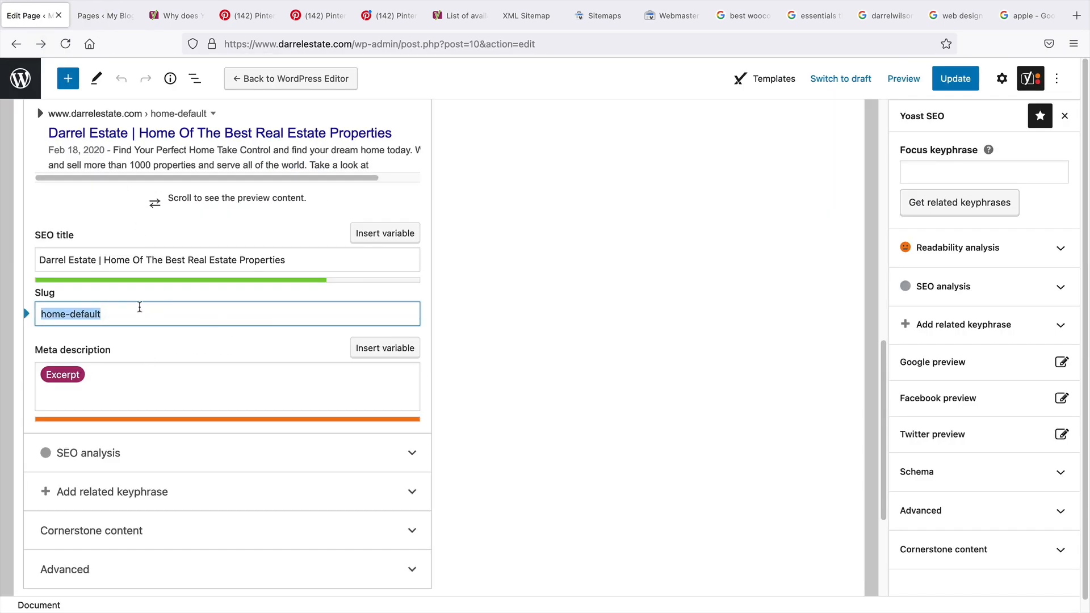
click(127, 311)
key(shift+Left)
key(shift+Left)
key(shift+Left)
key(shift+Left)
key(shift+Left)
key(shift+Left)
key(shift+Left)
key(BackSpace)
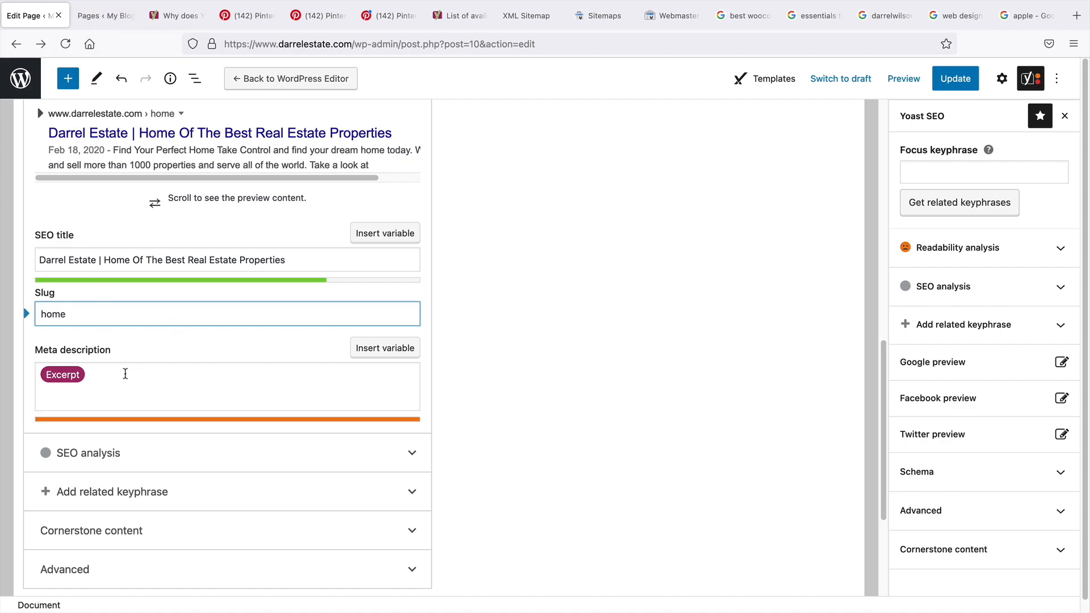
Copy the "Find Your Perfect Home" headline and the paragraph beneath it from the live site's home page, and return to the page editor.
click(112, 374)
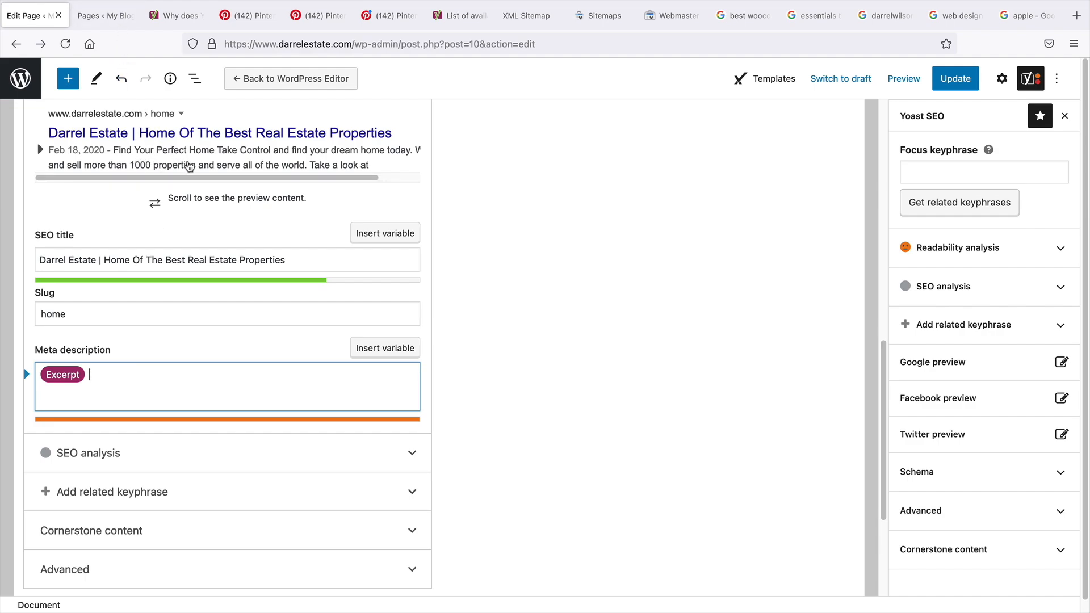
click(108, 19)
mouse_move(57, 71)
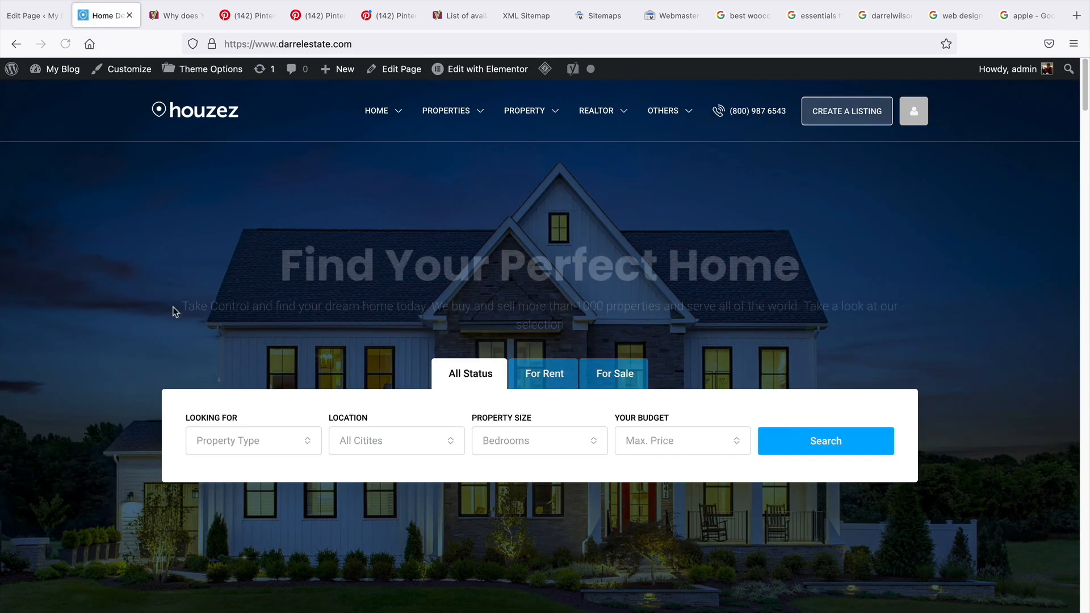
drag(651, 329, 267, 265)
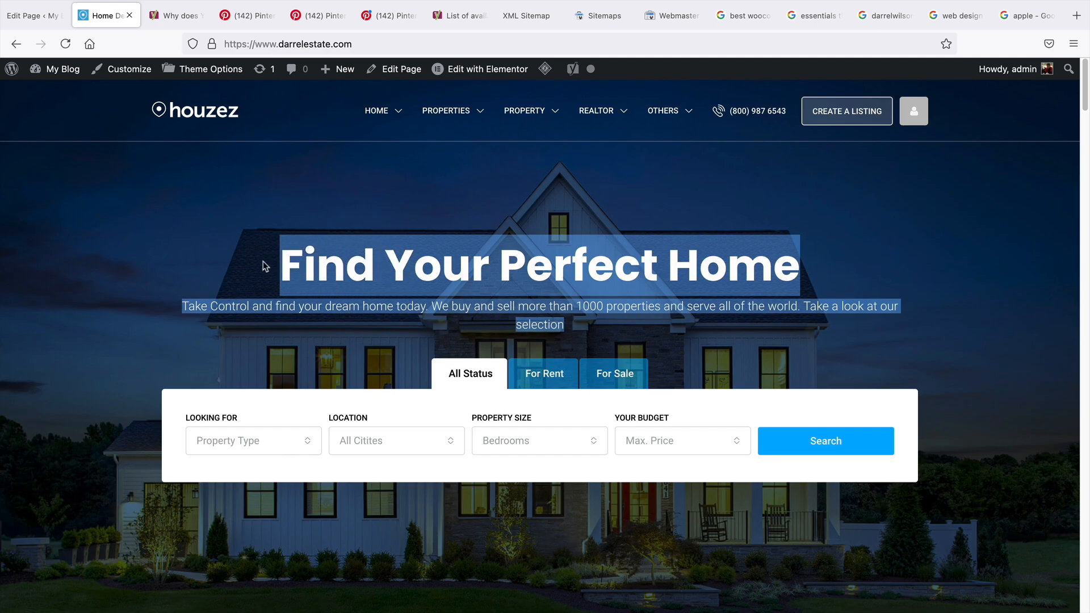
right_click(305, 280)
click(319, 263)
click(42, 19)
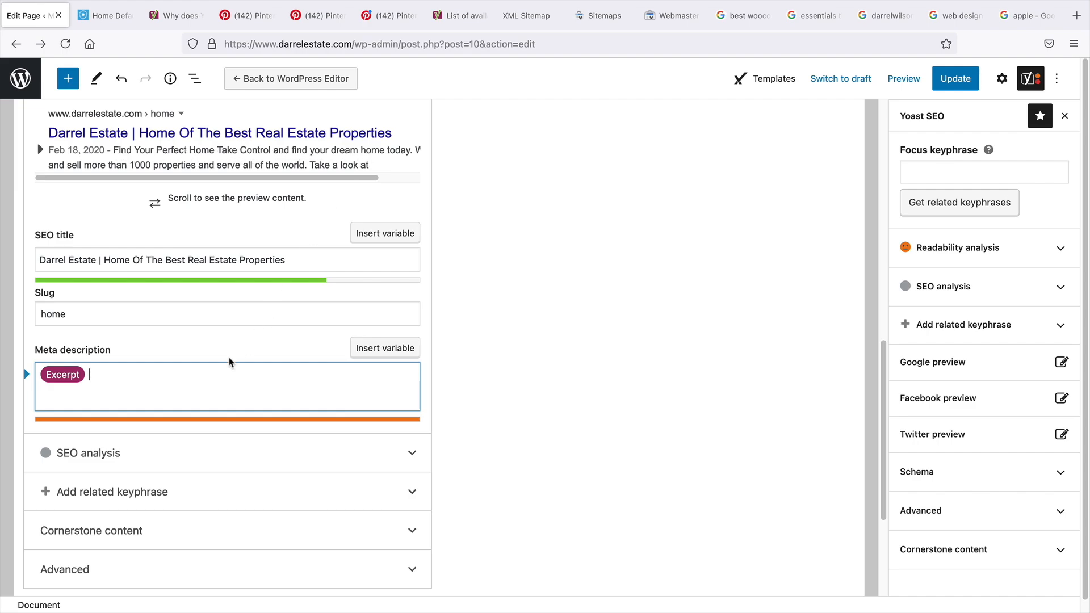
Replace the Excerpt variable in the meta description with the copied home page text.
scroll(231, 363, up, 1)
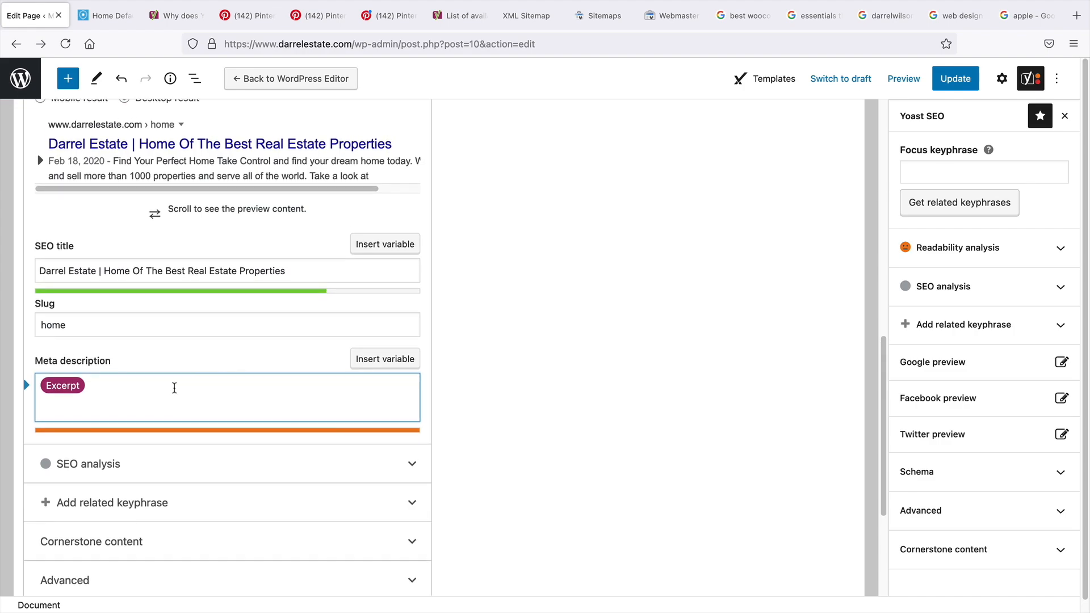
triple_click(168, 392)
key(BackSpace)
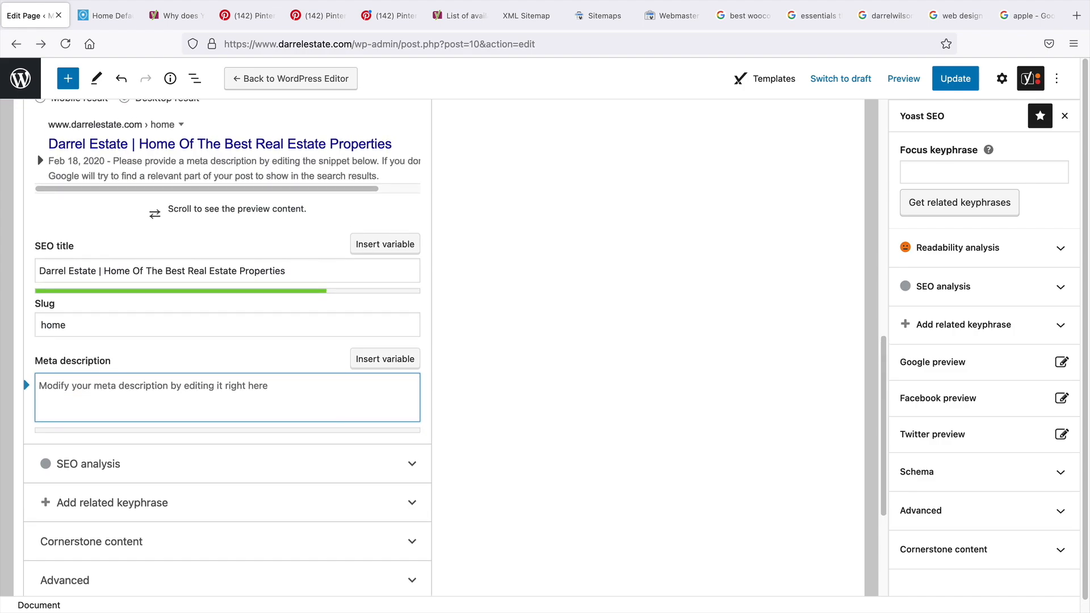
right_click(86, 390)
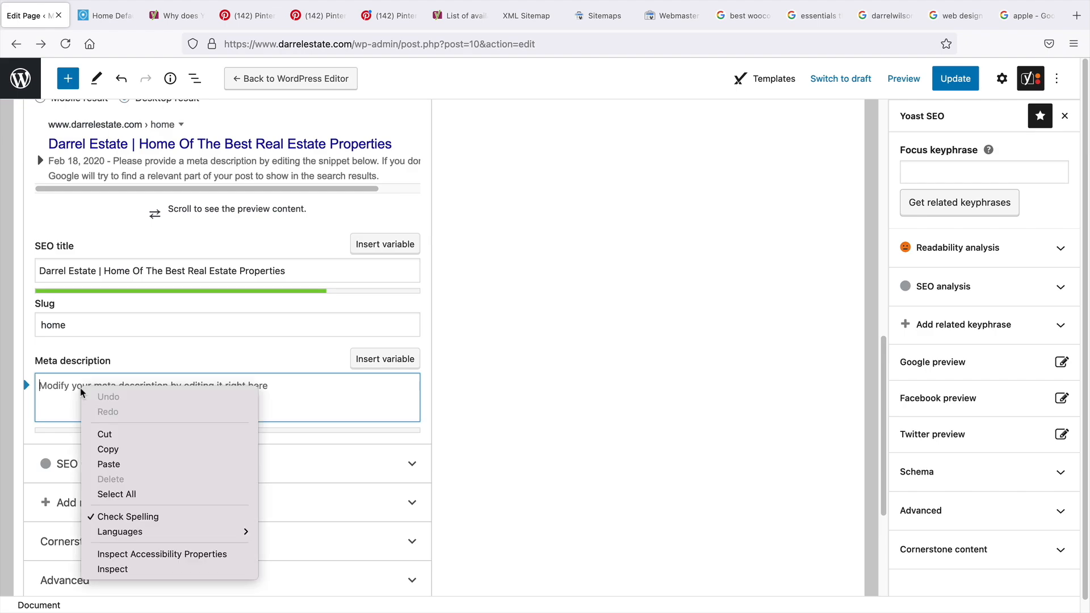
click(112, 463)
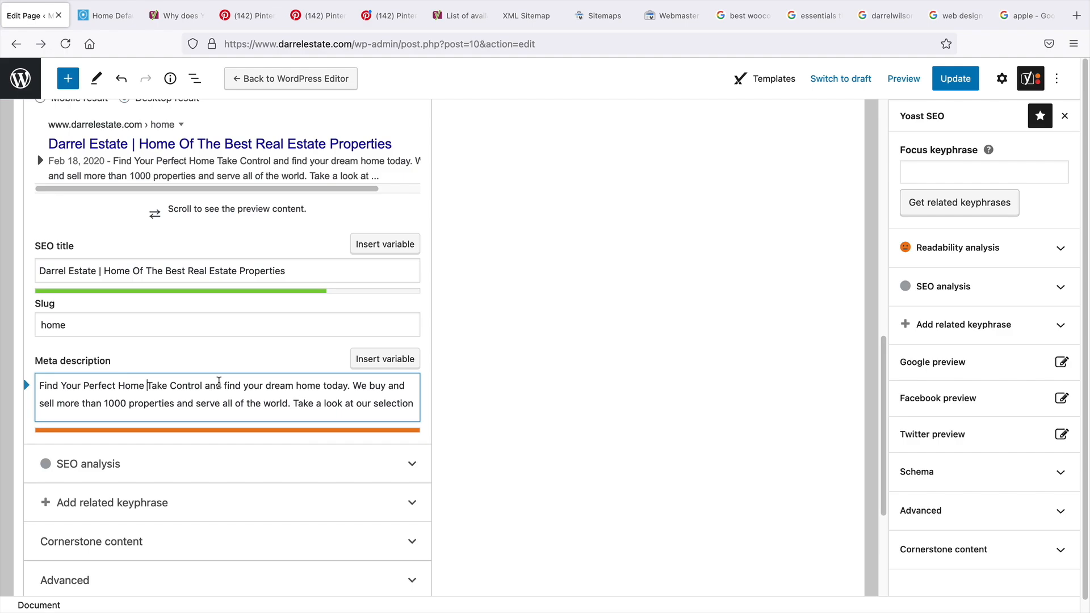
Insert ". WE" after "Find Your Perfect Home" in the meta description and delete the closing sentence "Take a look at our selection".
key(BackSpace)
text(. WE)
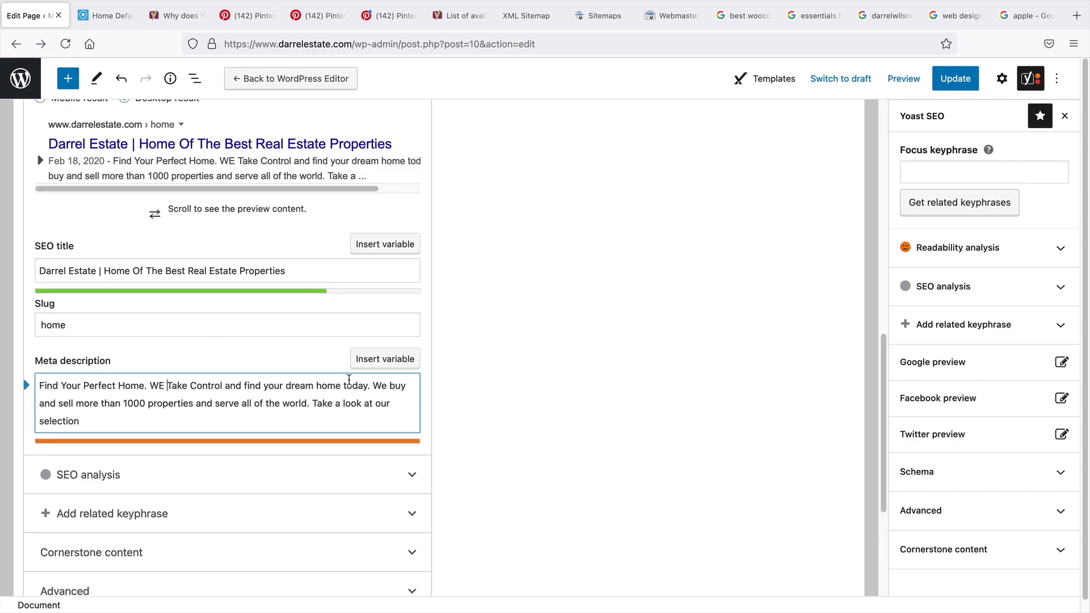
drag(307, 420, 316, 404)
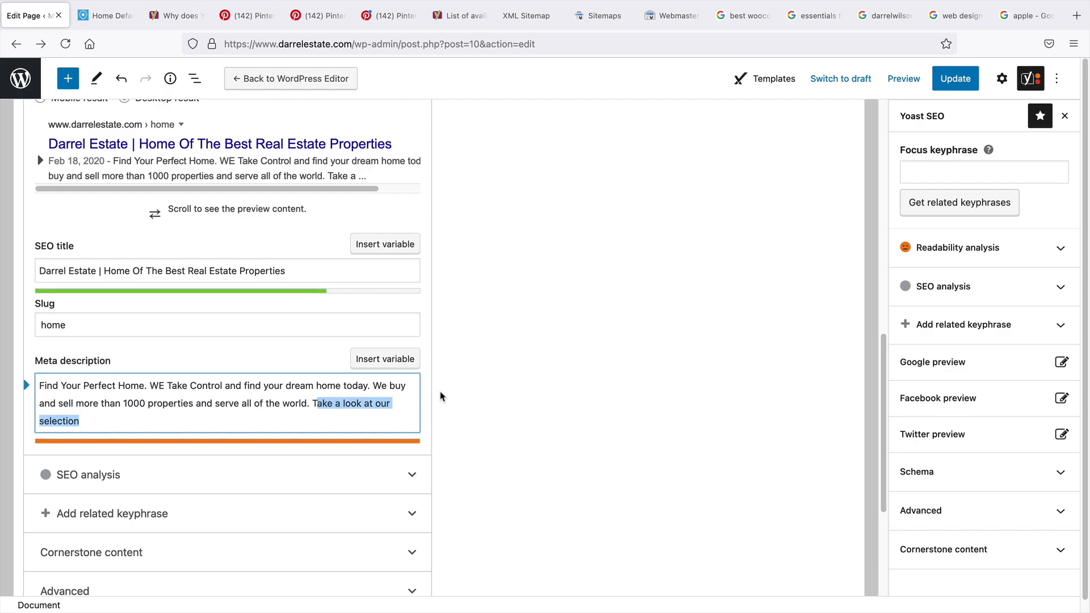
key(BackSpace)
key(BackSpace)
scroll(445, 392, up, 3)
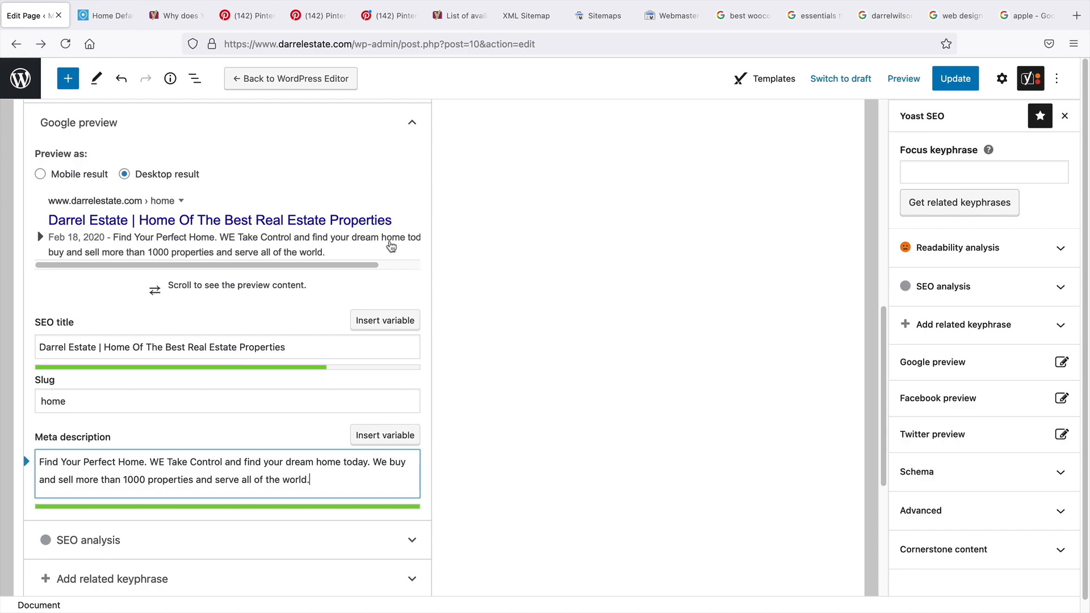
scroll(390, 246, down, 1)
scroll(328, 231, up, 1)
Examine the use of the keyword WordPress in the description of the darrelwilson Google result, and return to the page editor.
click(867, 17)
drag(179, 216, 224, 215)
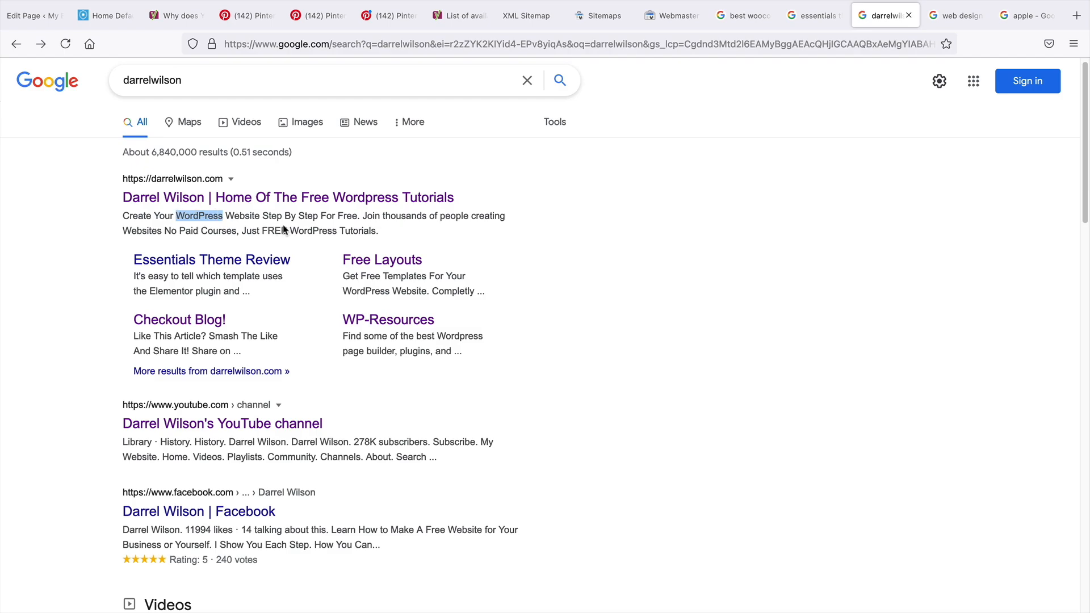
double_click(305, 230)
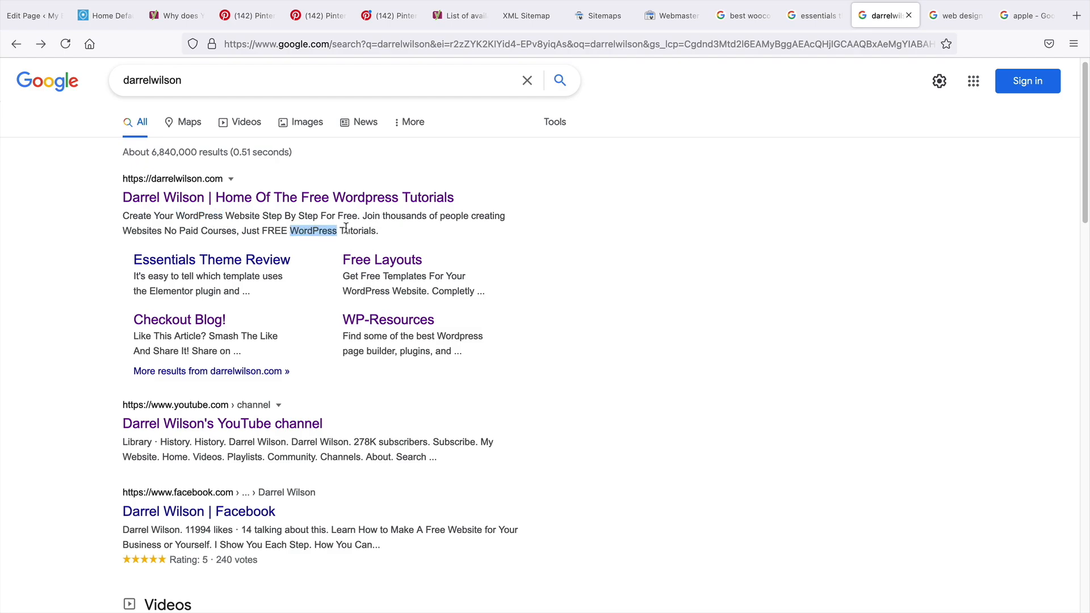
click(37, 19)
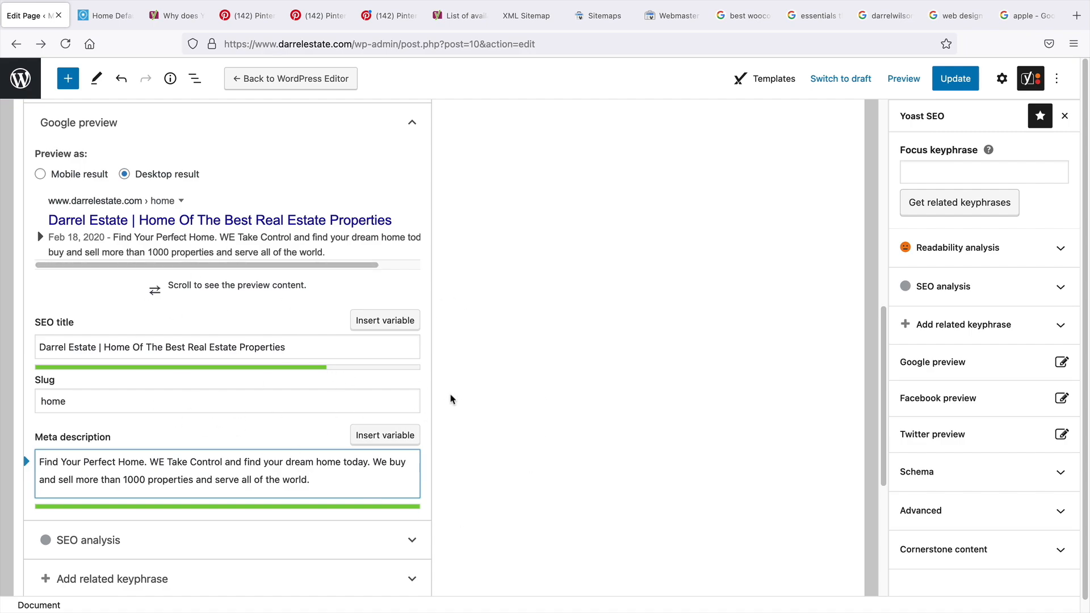
Expand the SEO analysis below the meta description to read its results, and collapse it again.
middle_click(485, 388)
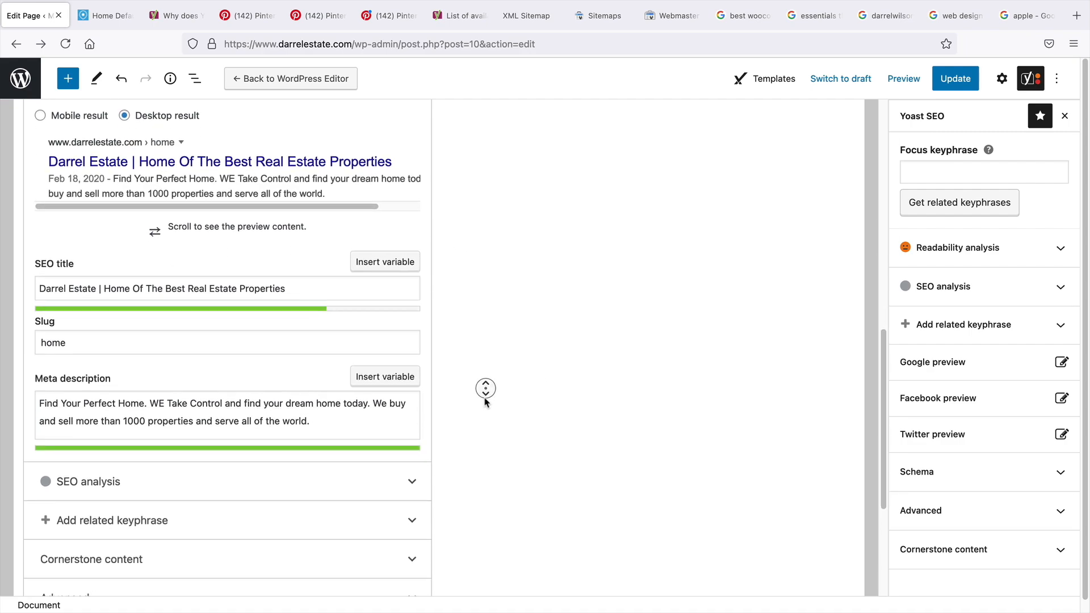
middle_click(485, 399)
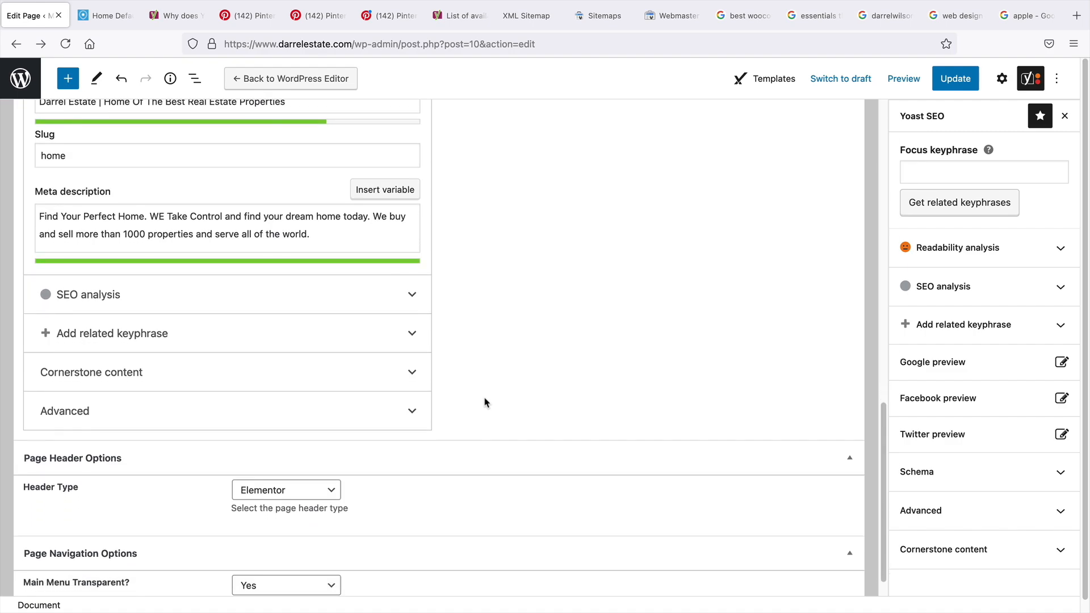
click(266, 298)
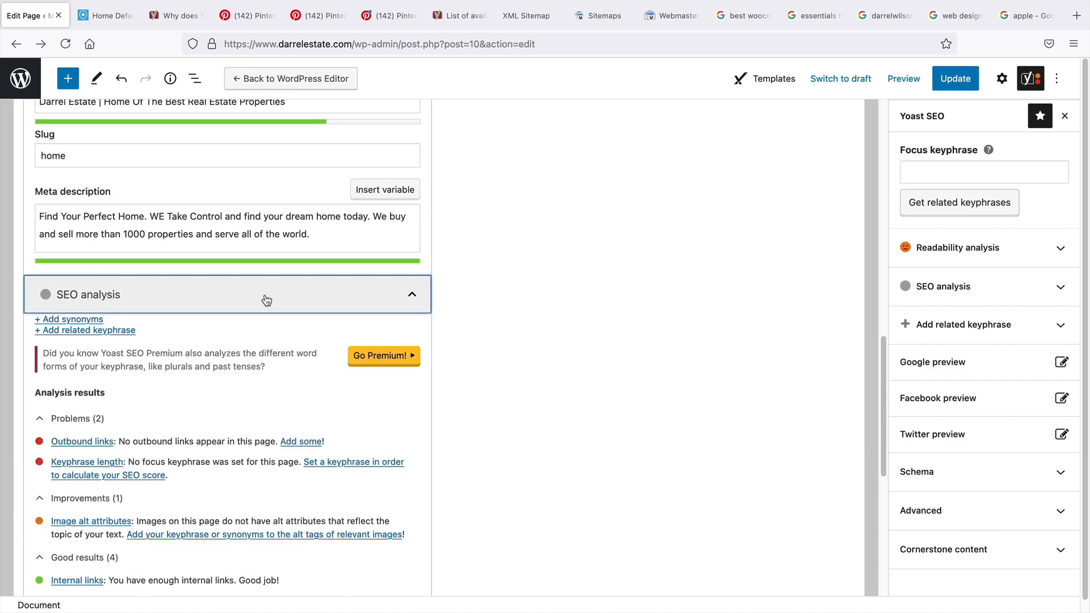
click(266, 300)
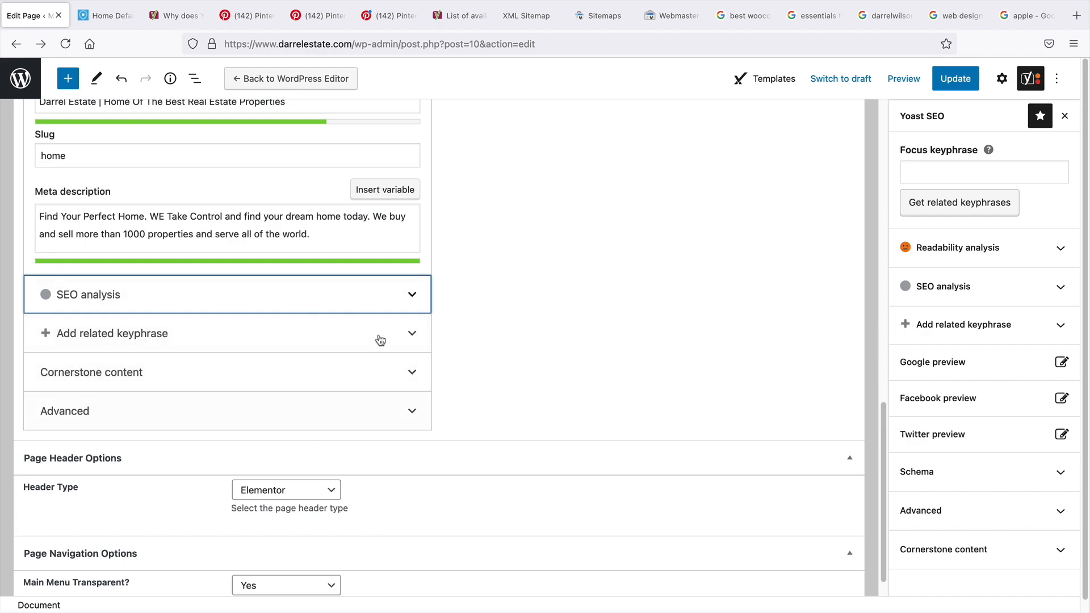
scroll(679, 379, down, 1)
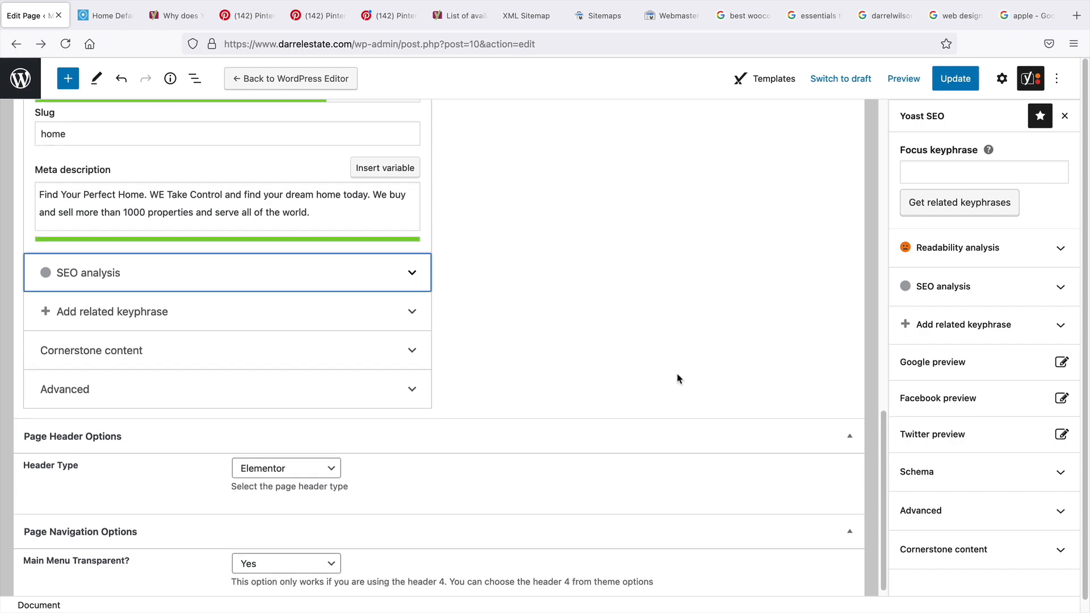
scroll(365, 340, up, 4)
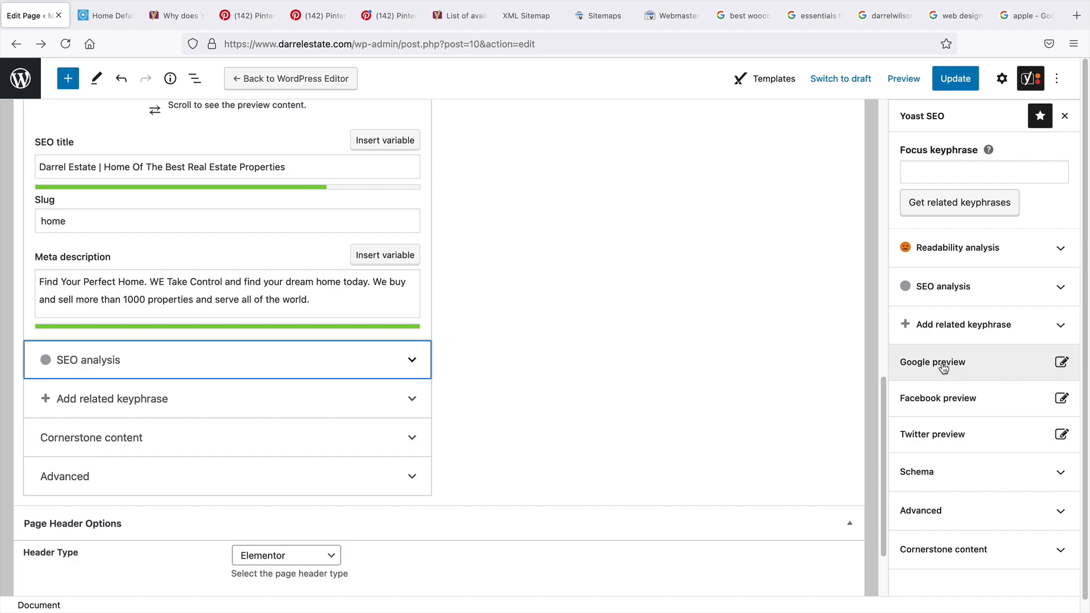
Set the page's Facebook preview image to the fifth picture in the media library, the wooden house at night.
click(947, 396)
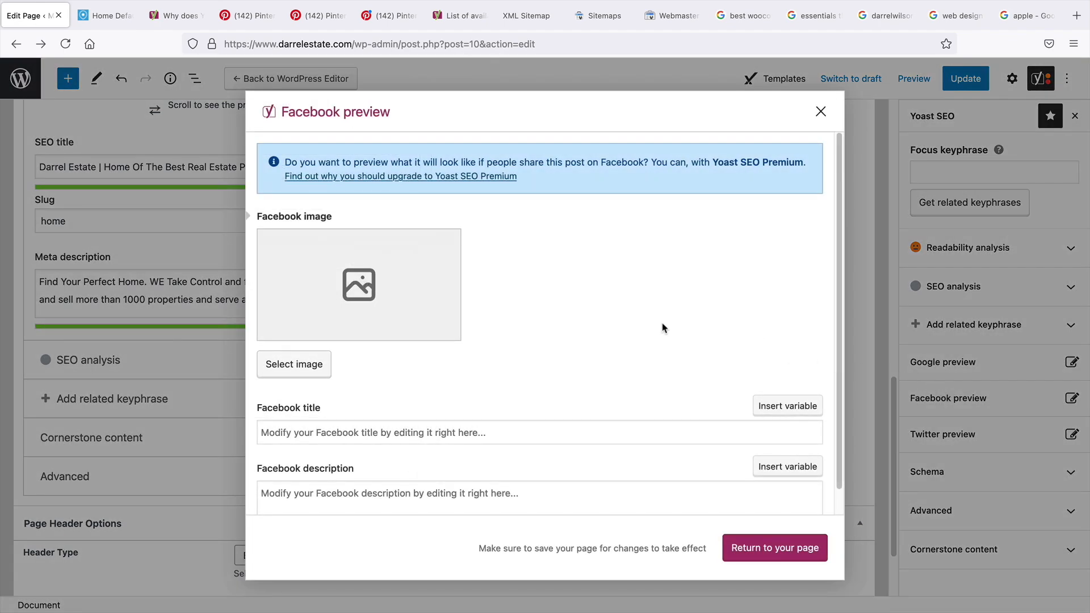
click(441, 433)
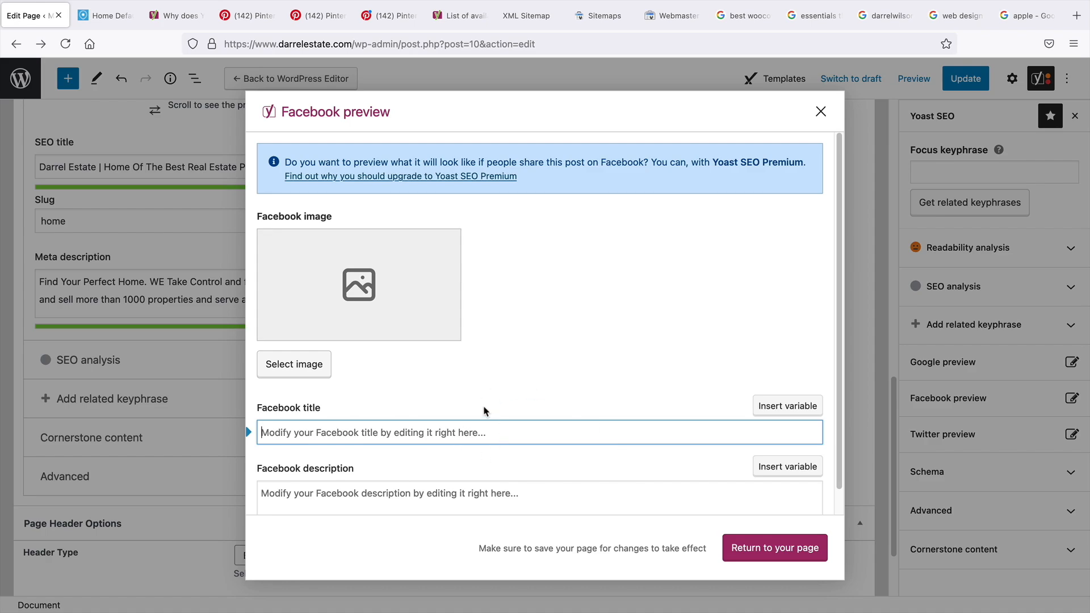
scroll(485, 411, down, 1)
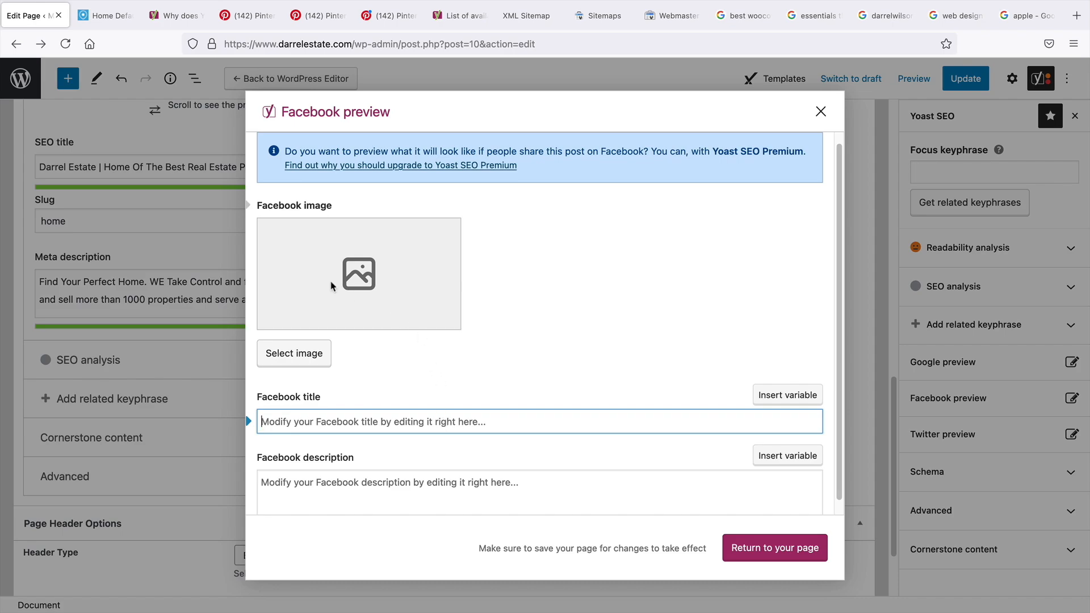
scroll(348, 276, up, 1)
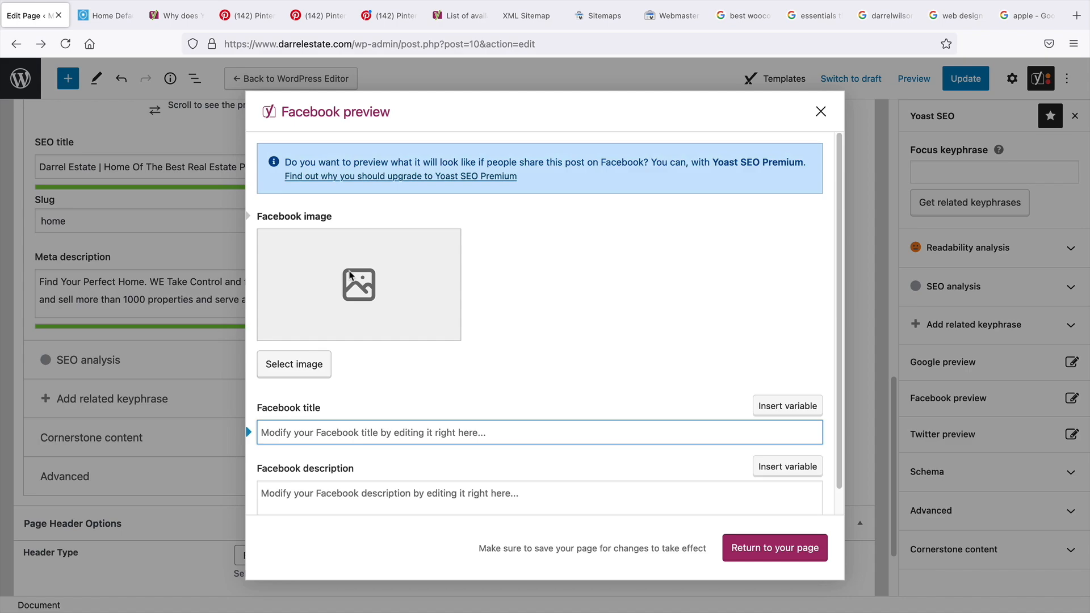
click(306, 363)
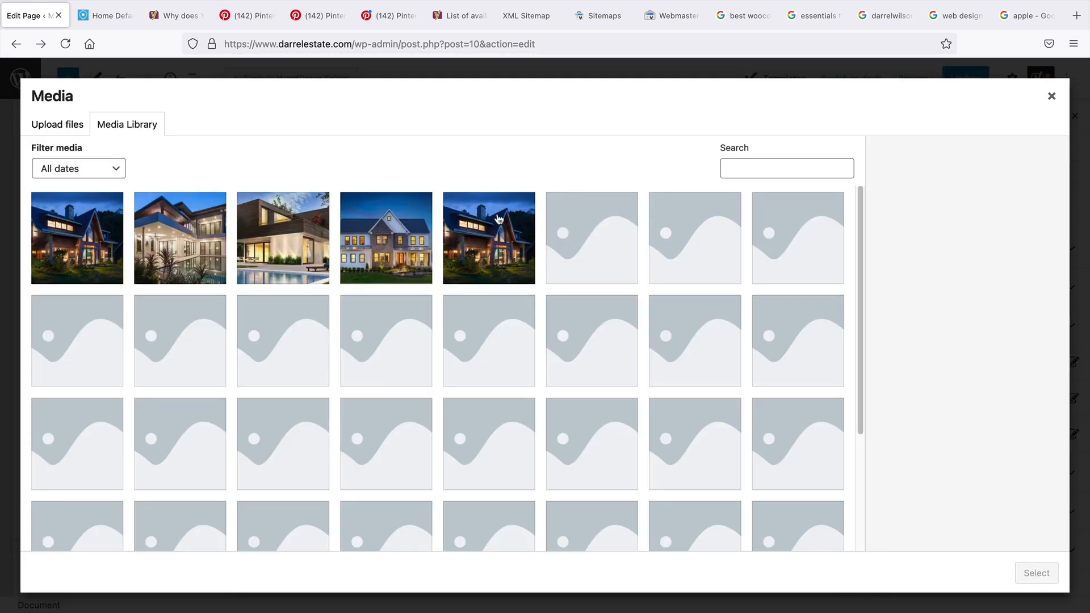
click(489, 238)
click(1037, 574)
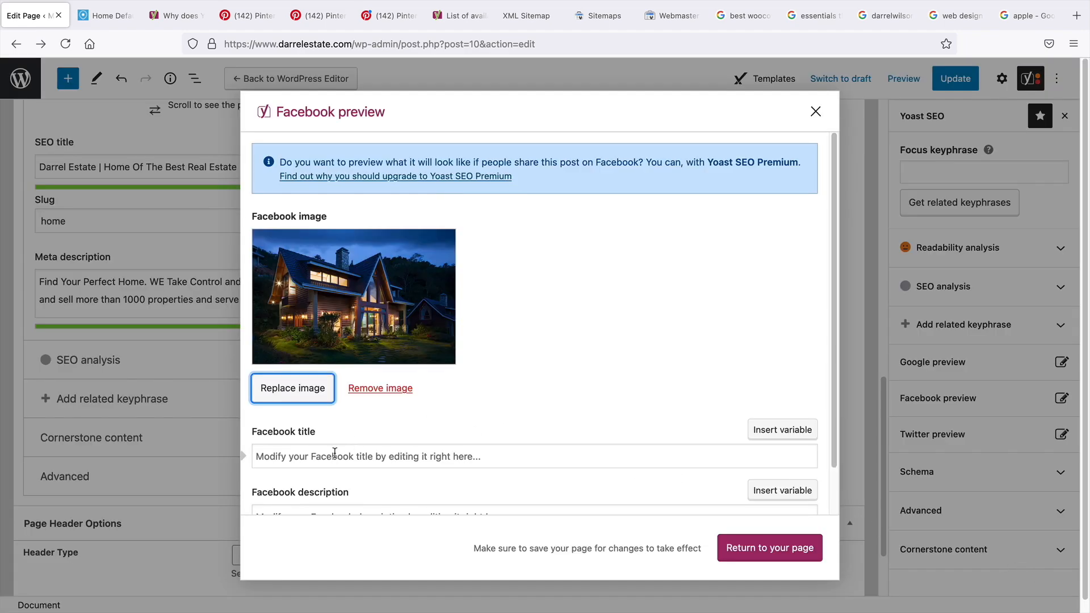
Enter "Home Of The Real Estate Properties" as the Facebook title.
click(335, 455)
text(Home Of The Real Est)
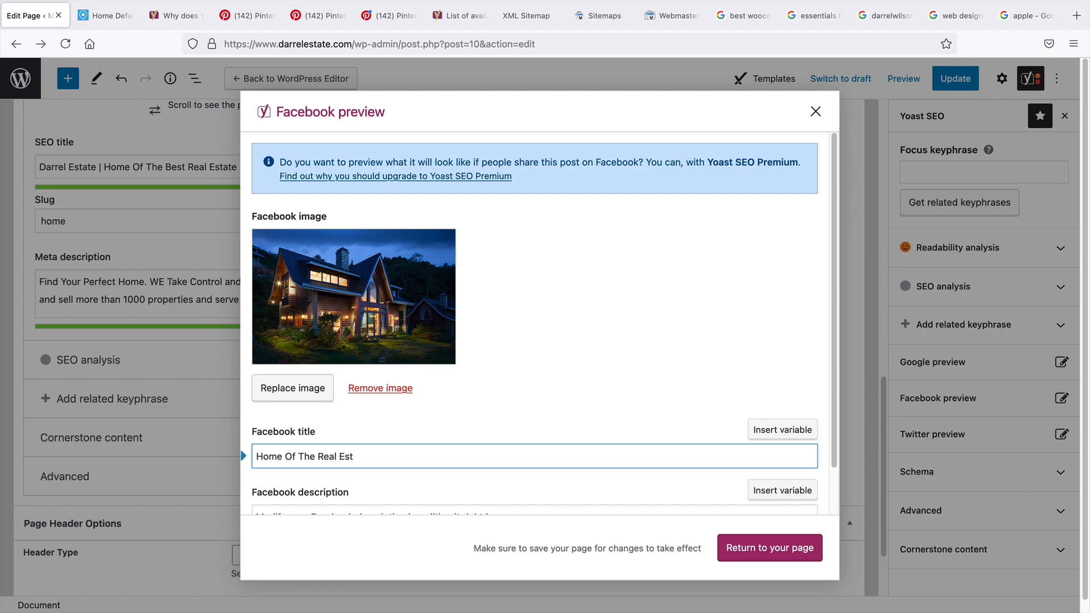
key(Tab)
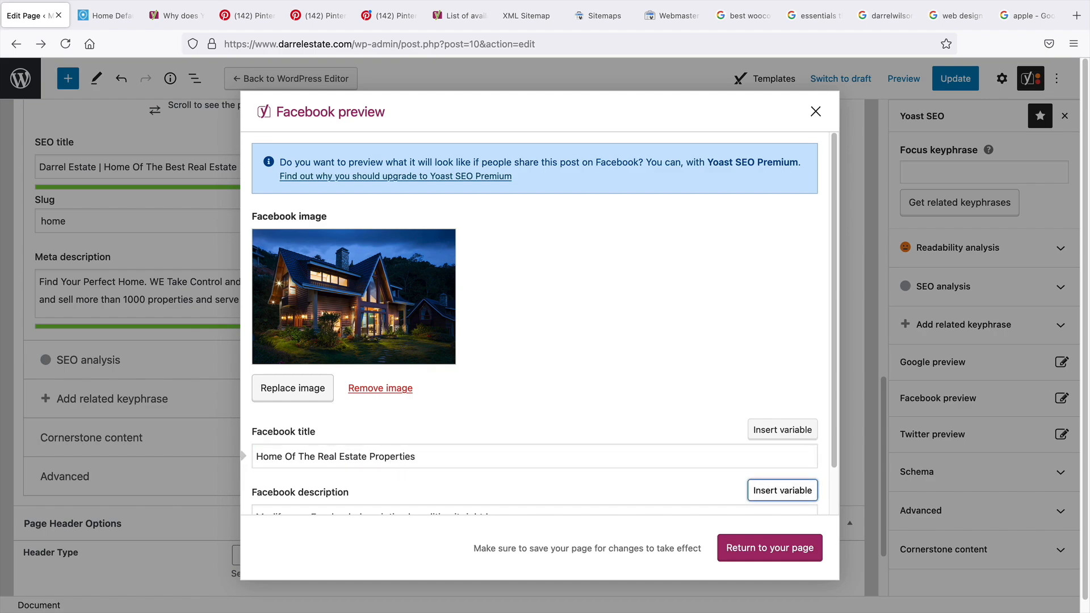
Paste the copied home page text as the Facebook description and return to the page.
scroll(358, 435, down, 1)
click(327, 492)
right_click(350, 492)
click(350, 493)
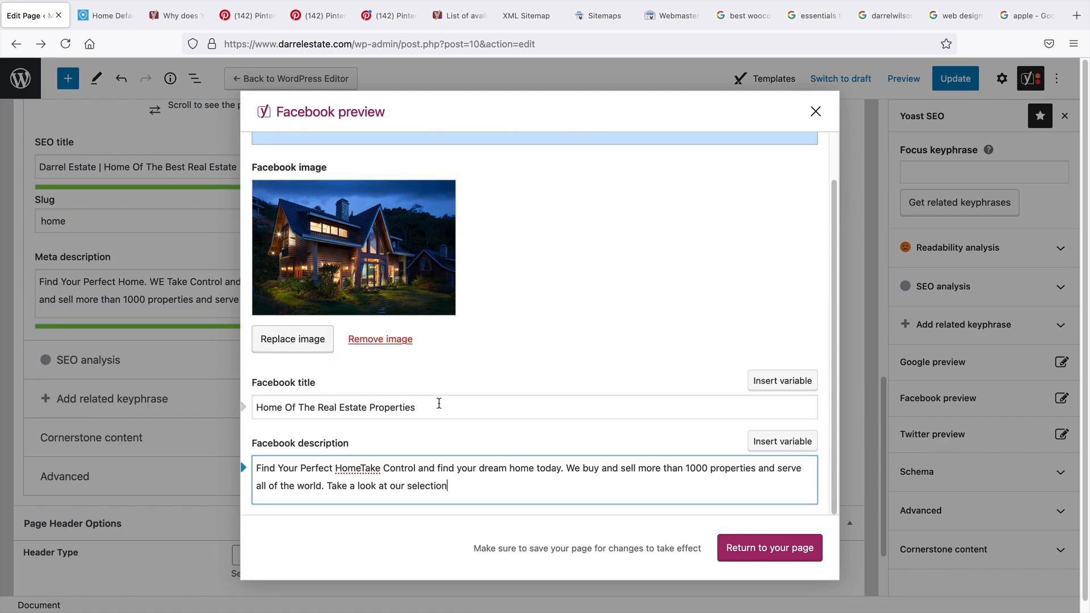
scroll(439, 404, up, 2)
scroll(439, 403, down, 2)
click(503, 352)
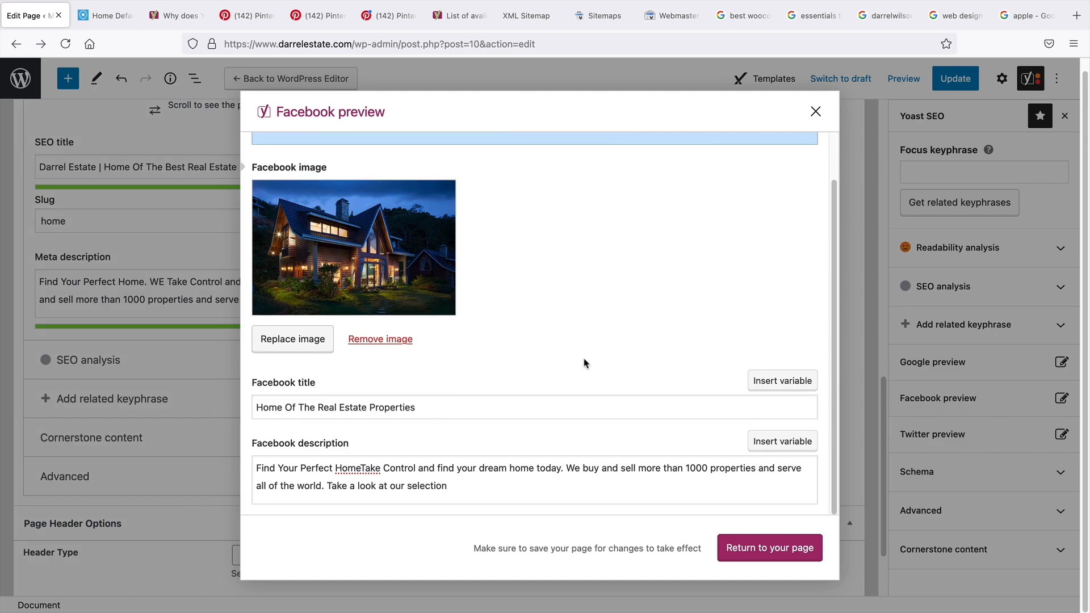
click(765, 553)
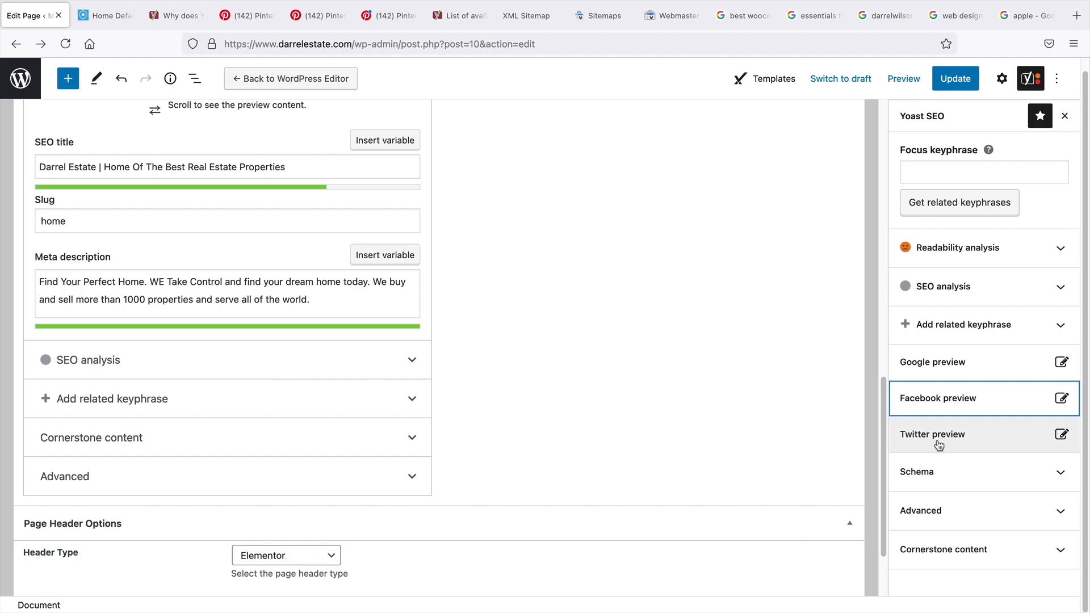
Check the page's SEO title, slug and meta description in the Google preview dialog, and return to the page.
click(943, 369)
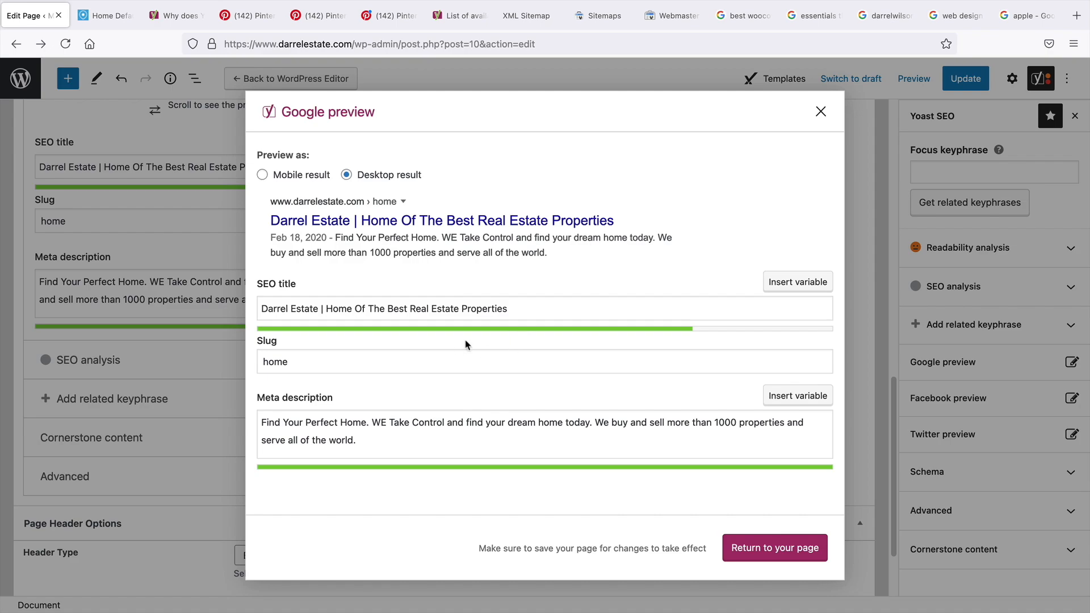
click(764, 551)
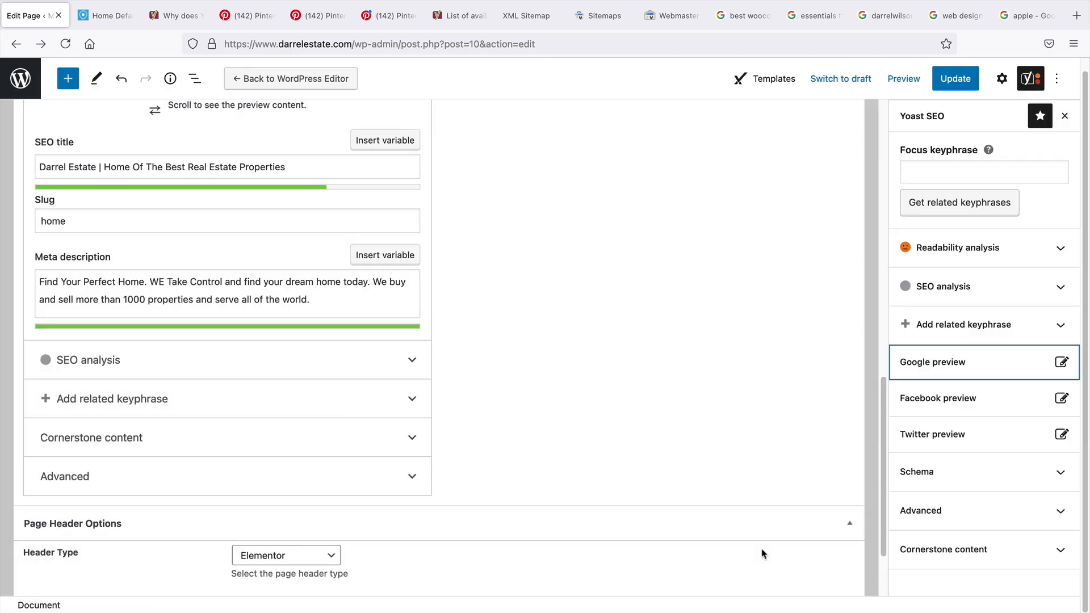
Review the home page's schema, readability and social settings in Yoast SEO.
click(936, 477)
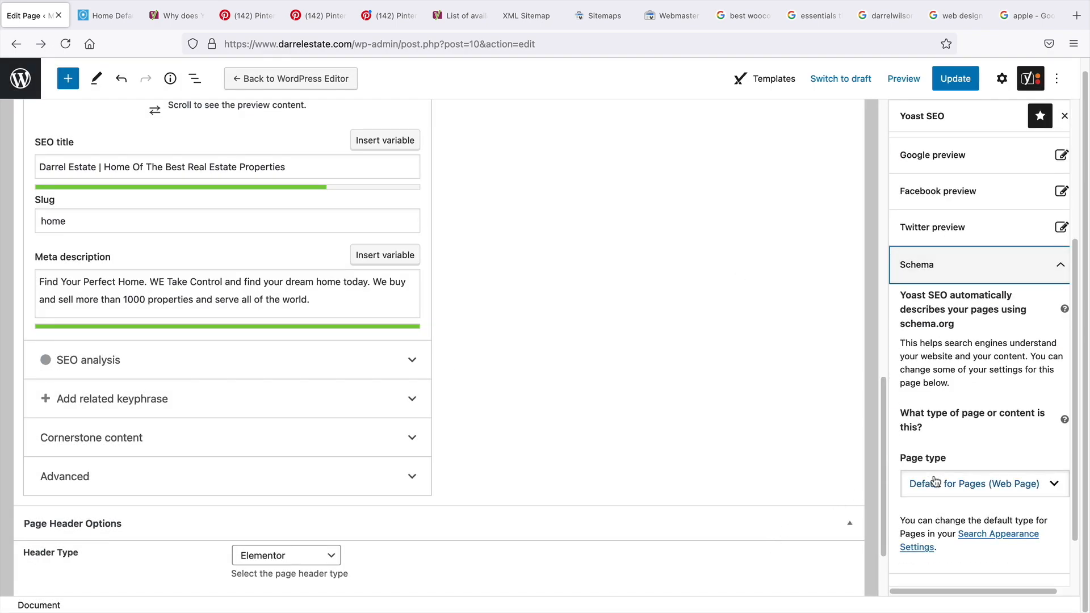
scroll(936, 482, down, 2)
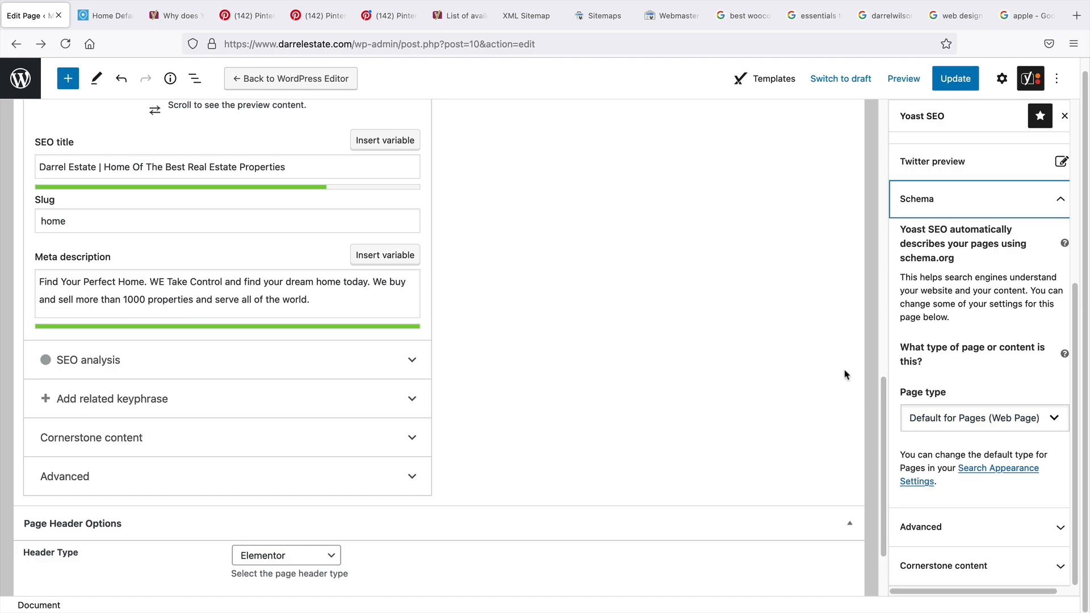
scroll(749, 386, up, 8)
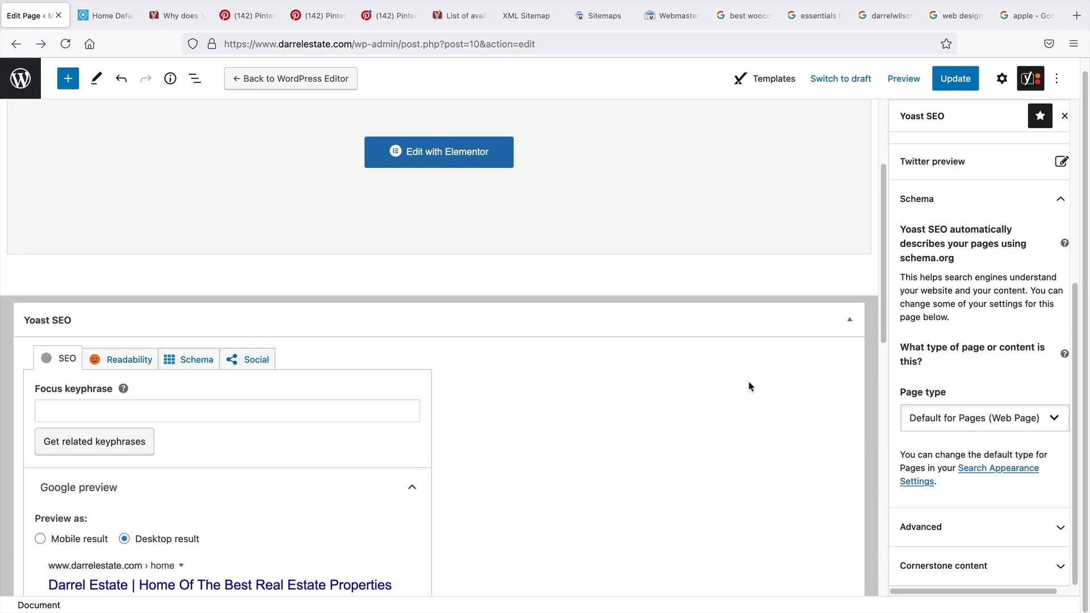
scroll(750, 388, down, 2)
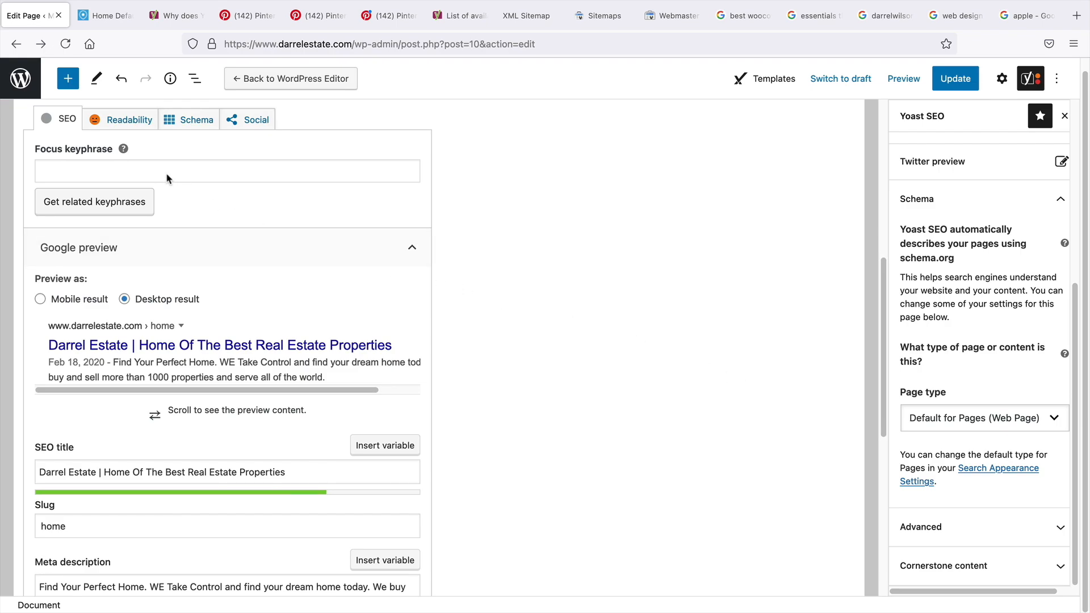
click(121, 122)
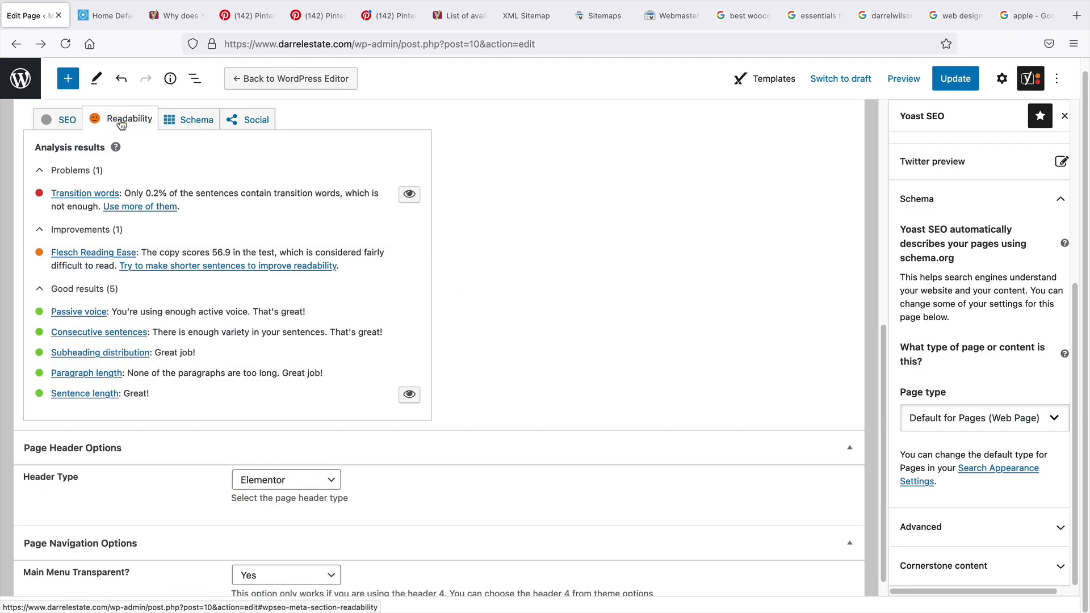
click(180, 119)
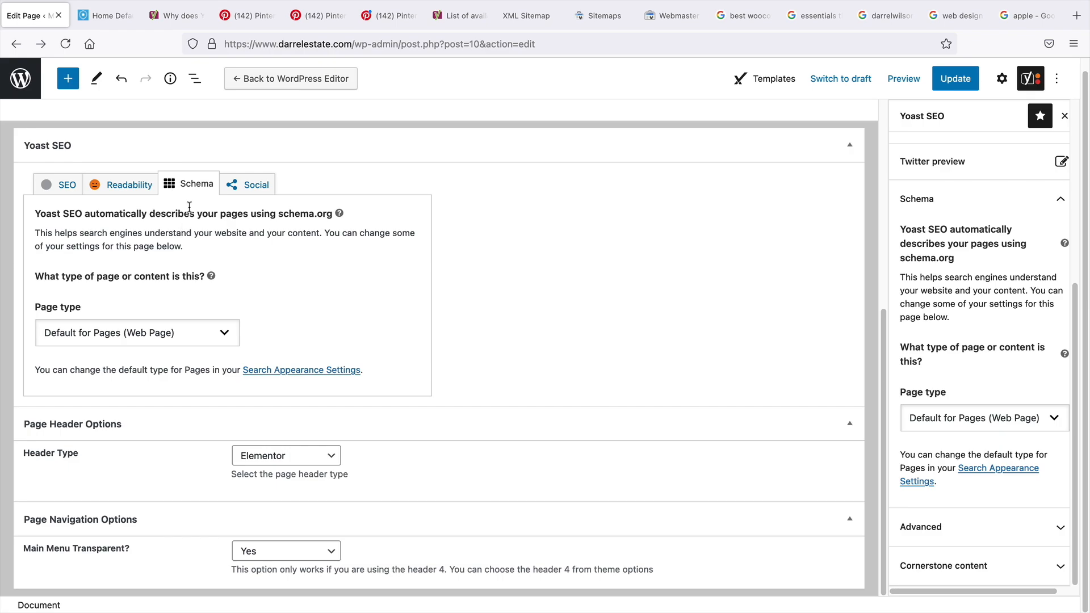
click(249, 185)
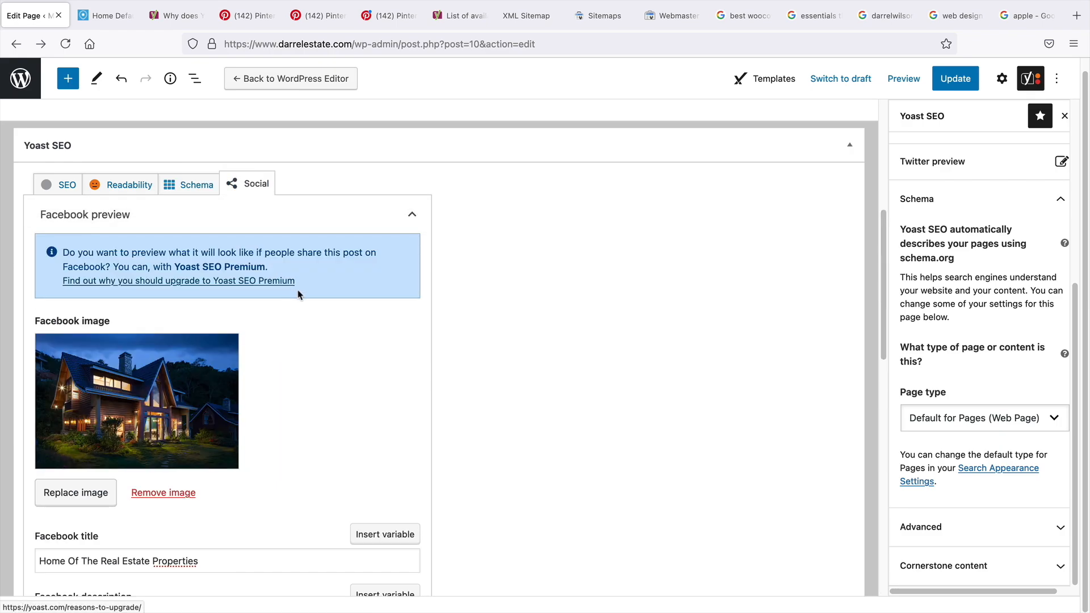
scroll(298, 294, down, 1)
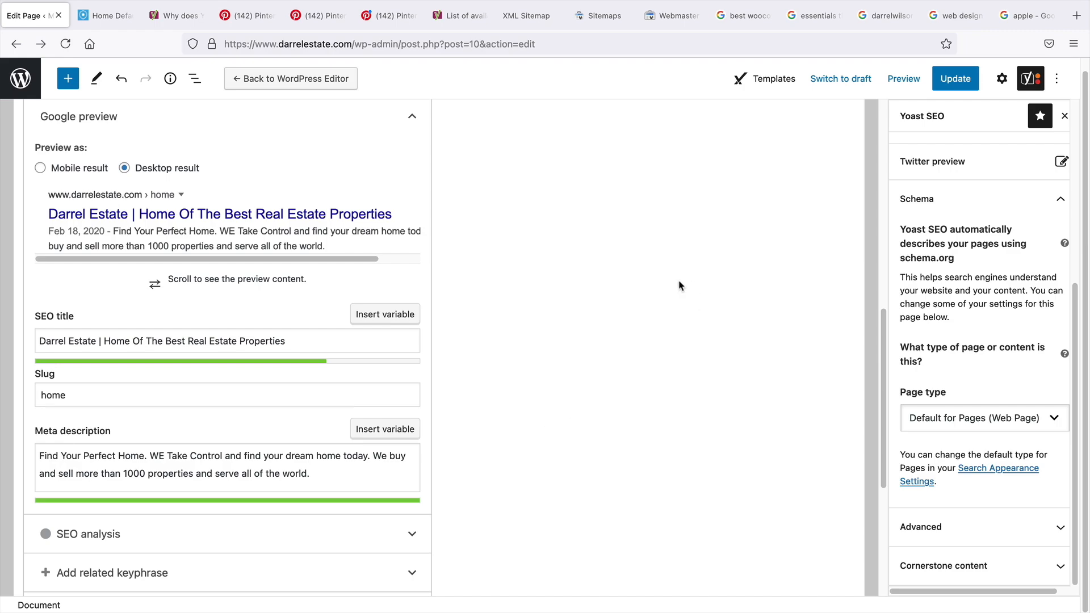
scroll(426, 363, up, 10)
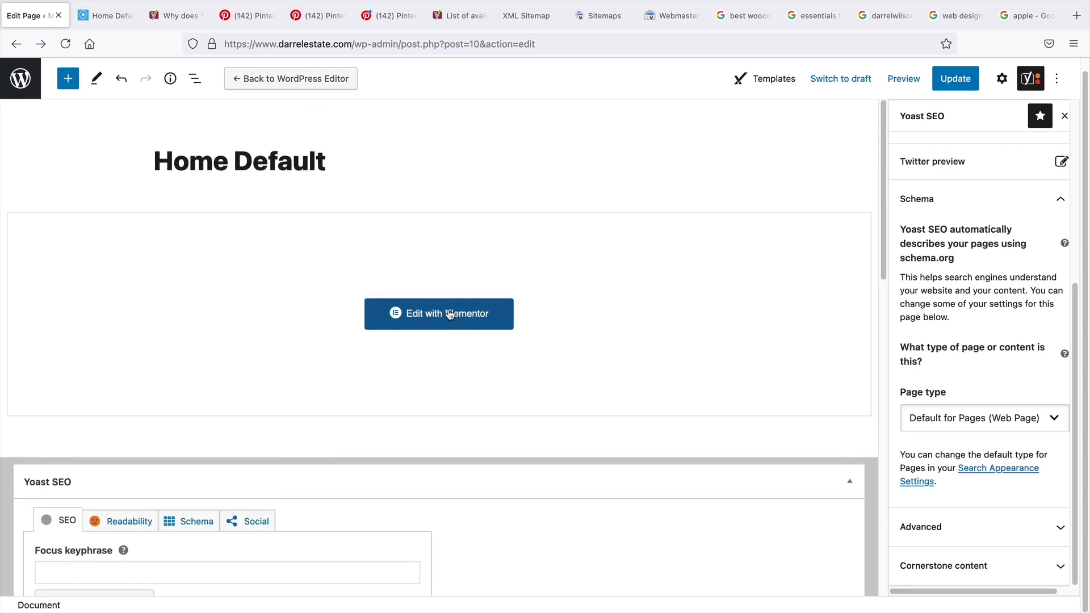
Open the home page in Elementor and show the Yoast SEO options in its page settings.
click(441, 315)
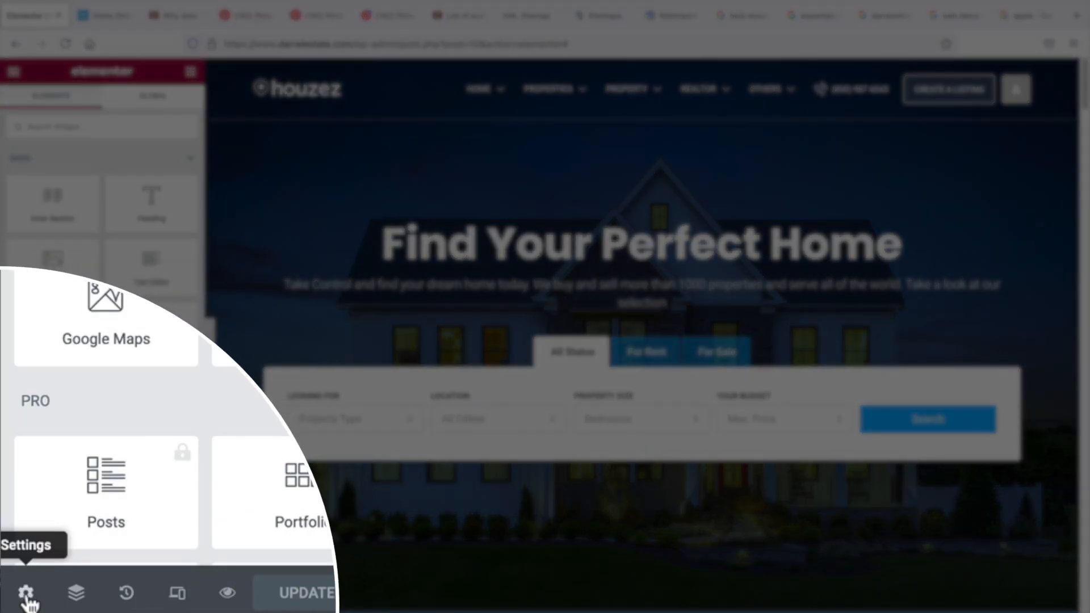
click(26, 594)
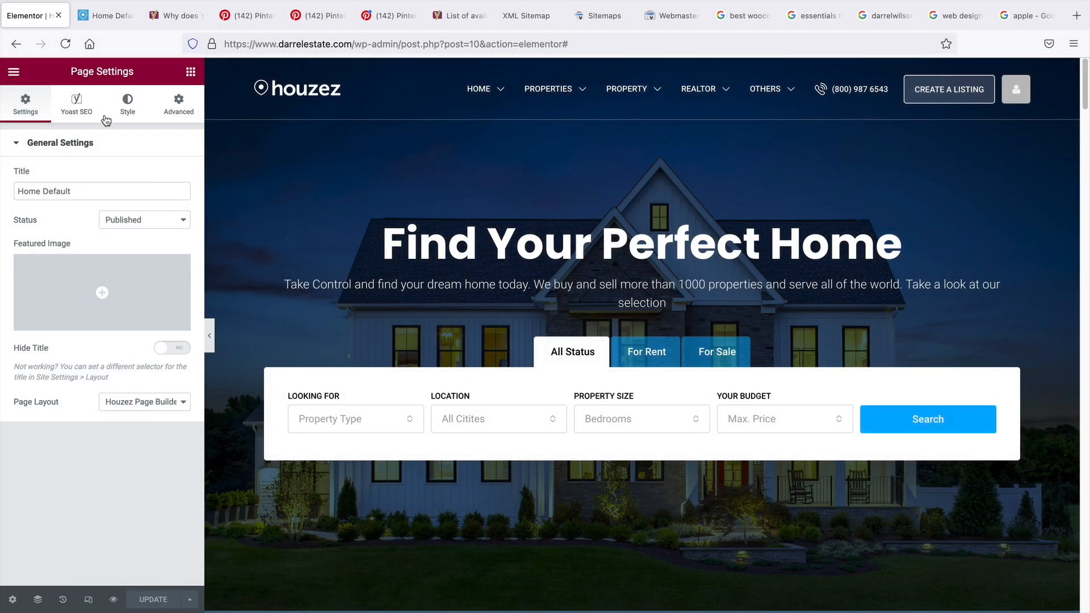
click(85, 109)
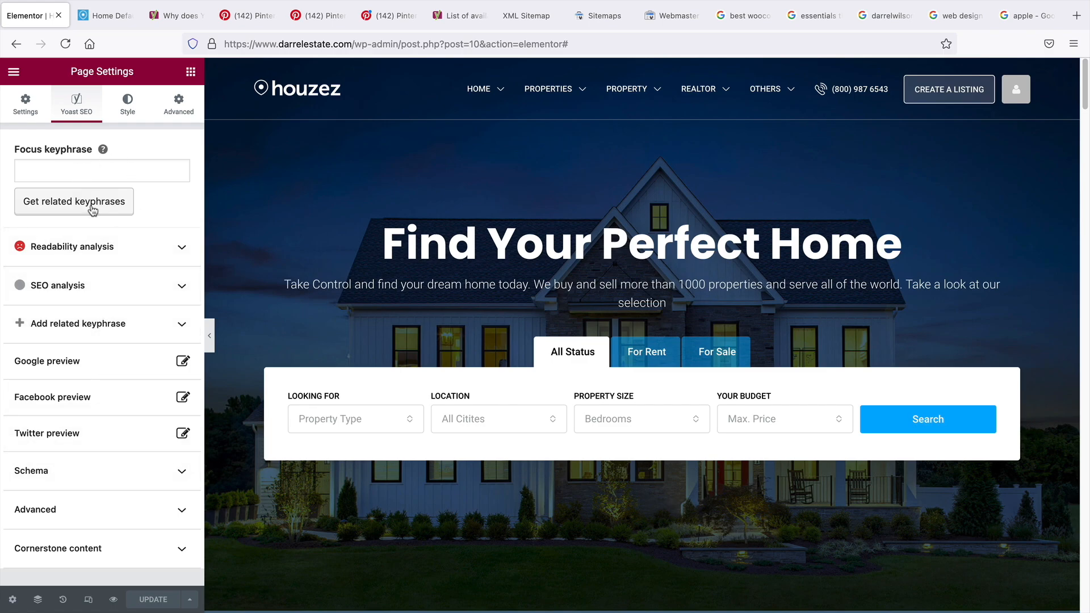
Look through the Yoast SEO analyses and the Facebook preview in Elementor's page settings.
click(179, 248)
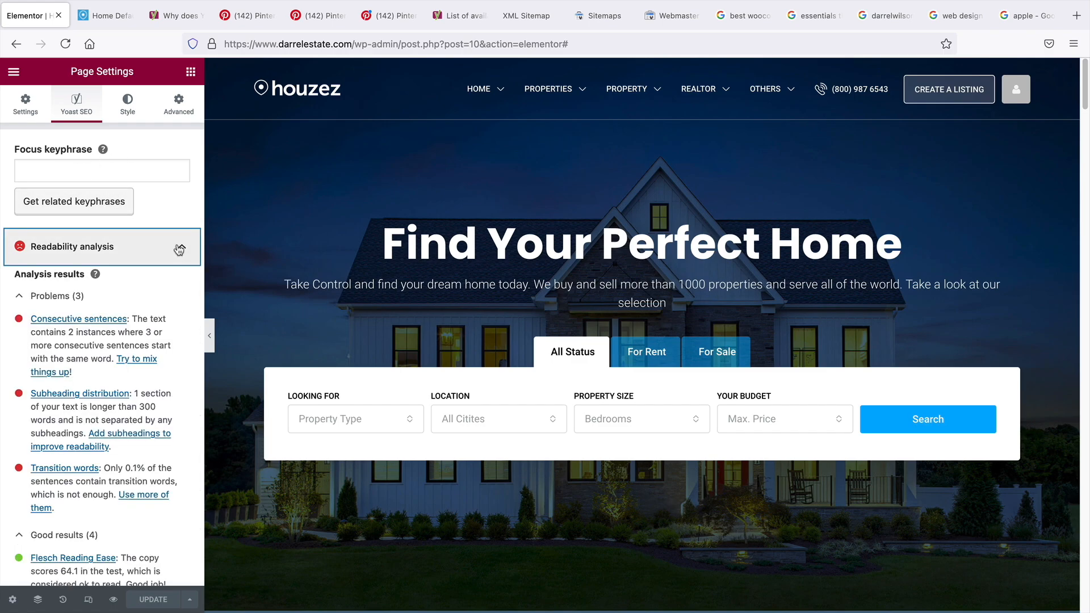
click(177, 250)
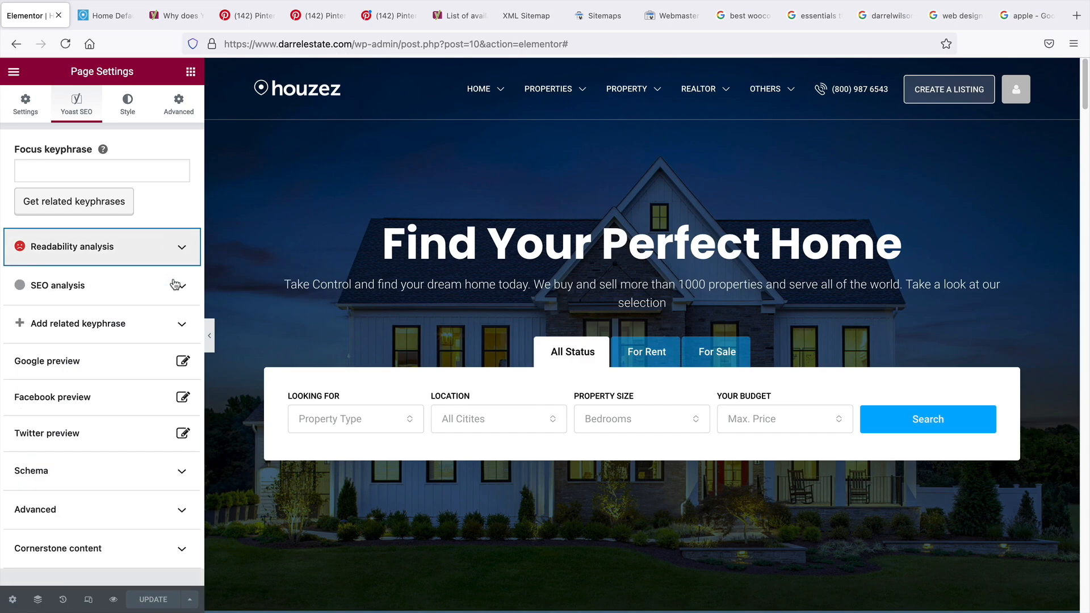
click(180, 325)
click(180, 325)
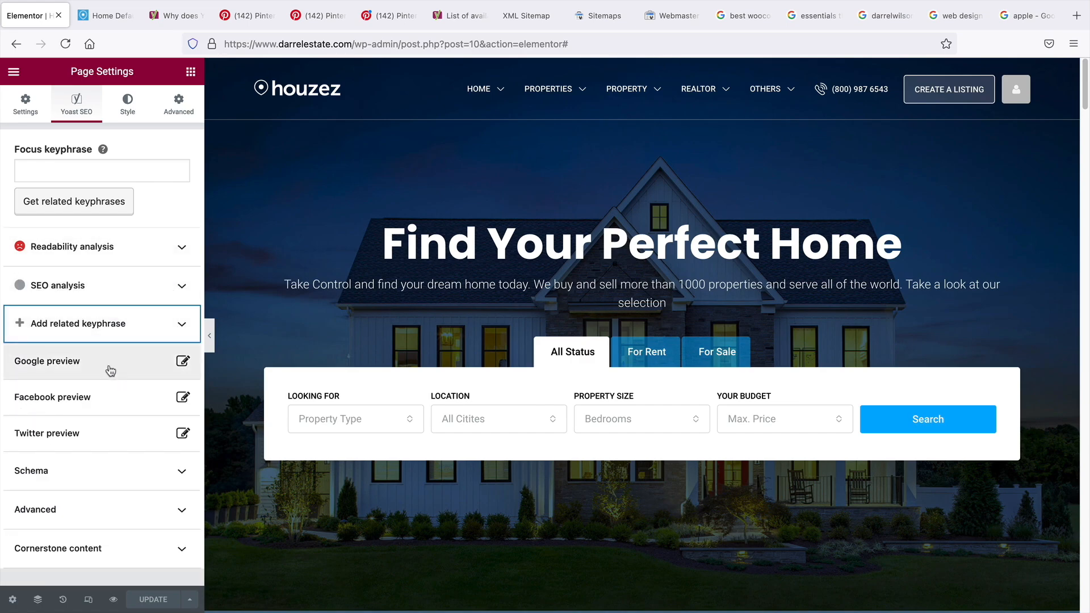
click(105, 399)
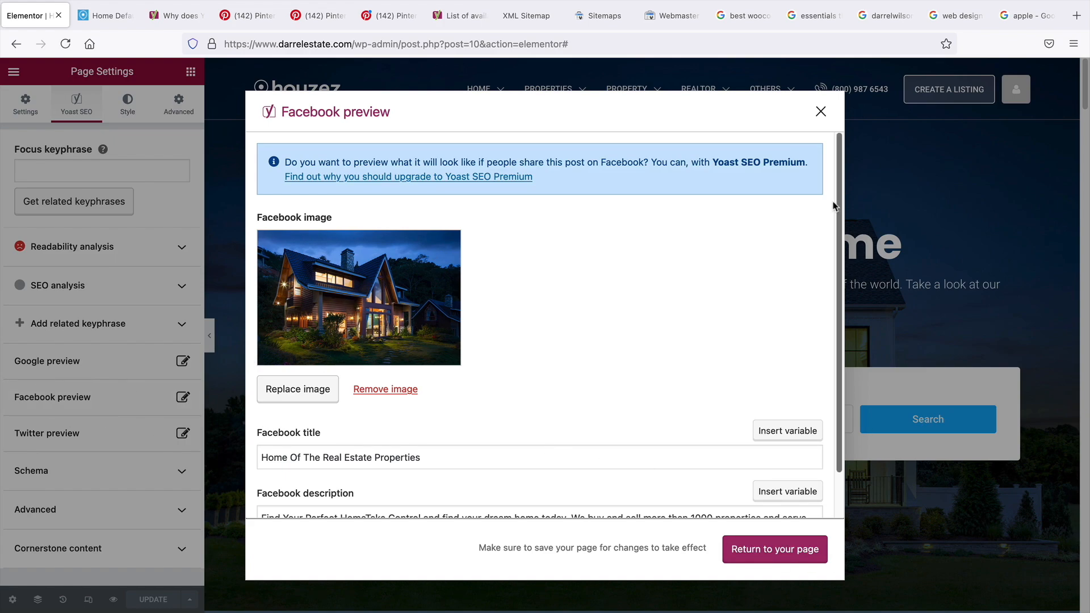
click(821, 112)
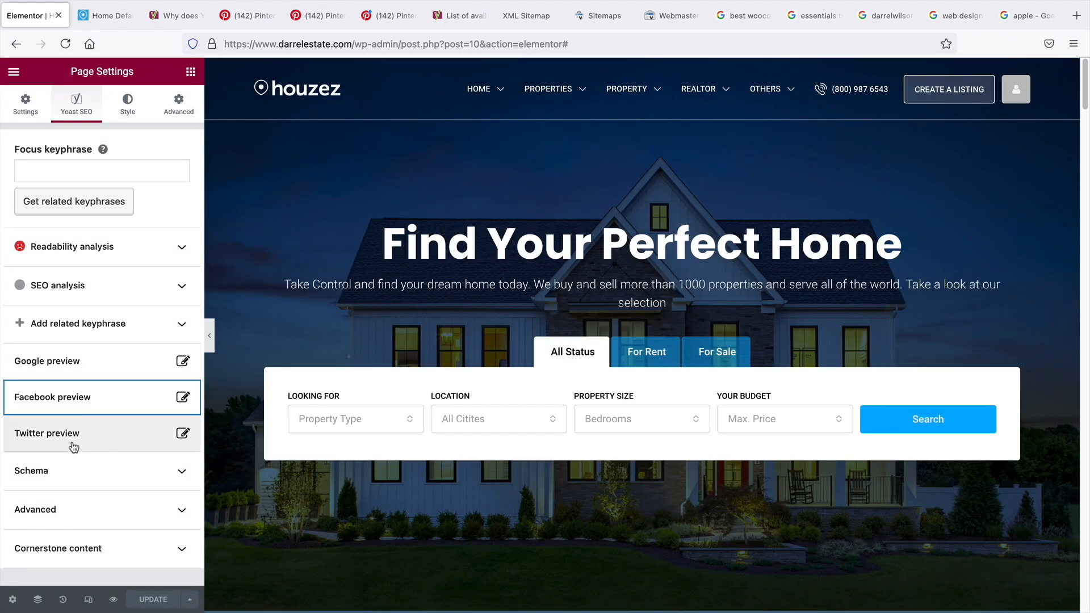
click(103, 292)
click(106, 250)
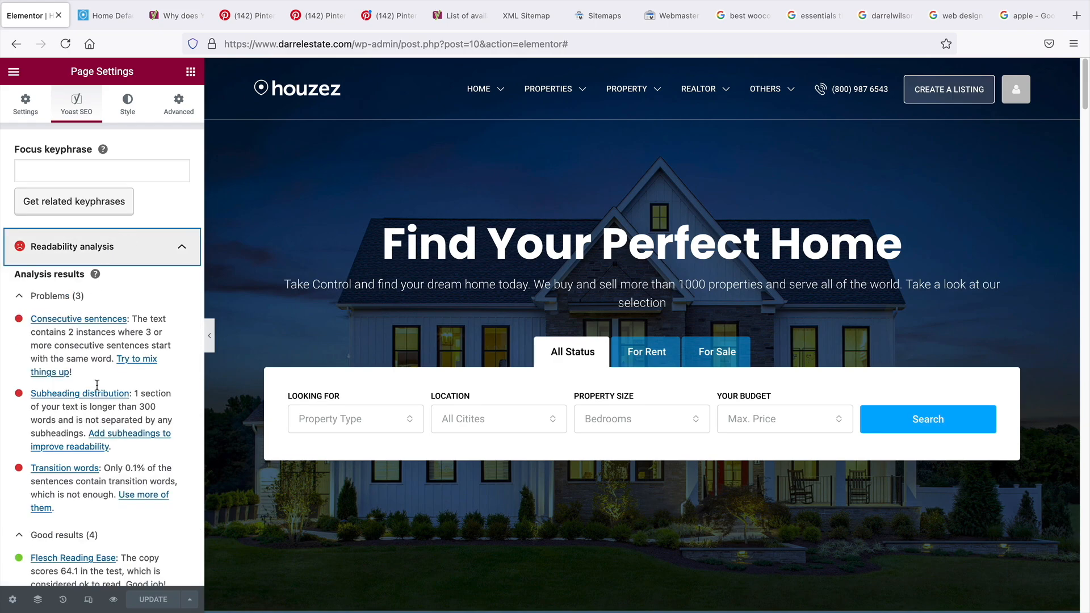
click(179, 246)
click(182, 286)
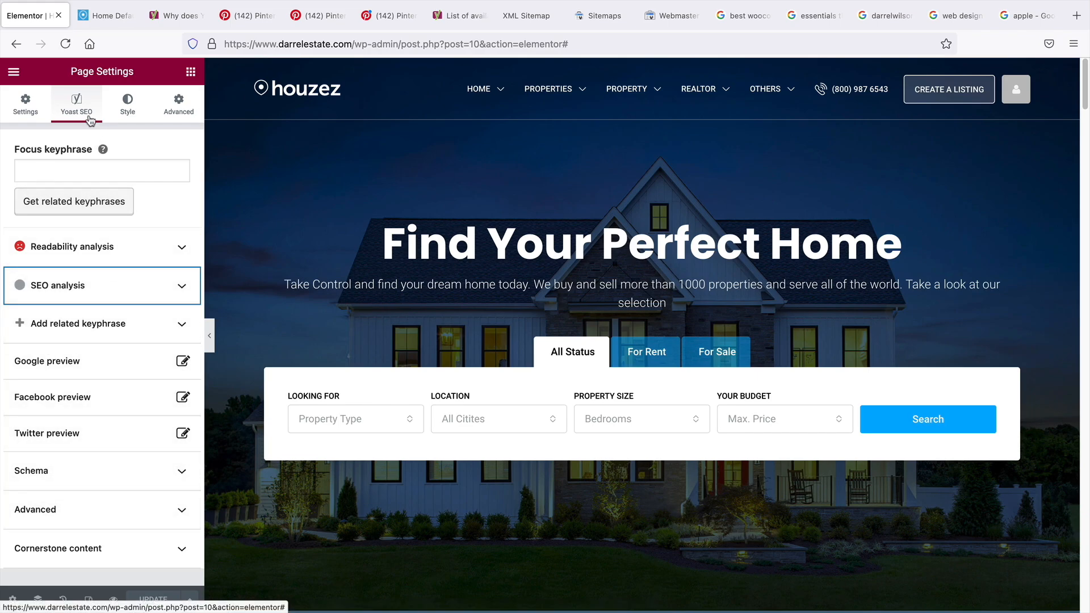
click(126, 112)
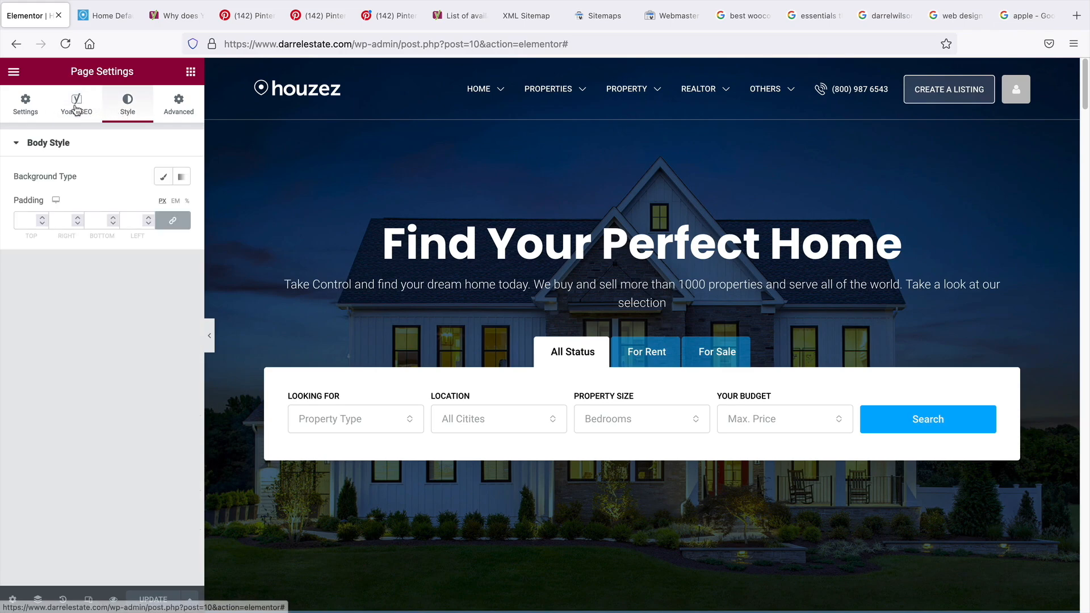
click(77, 105)
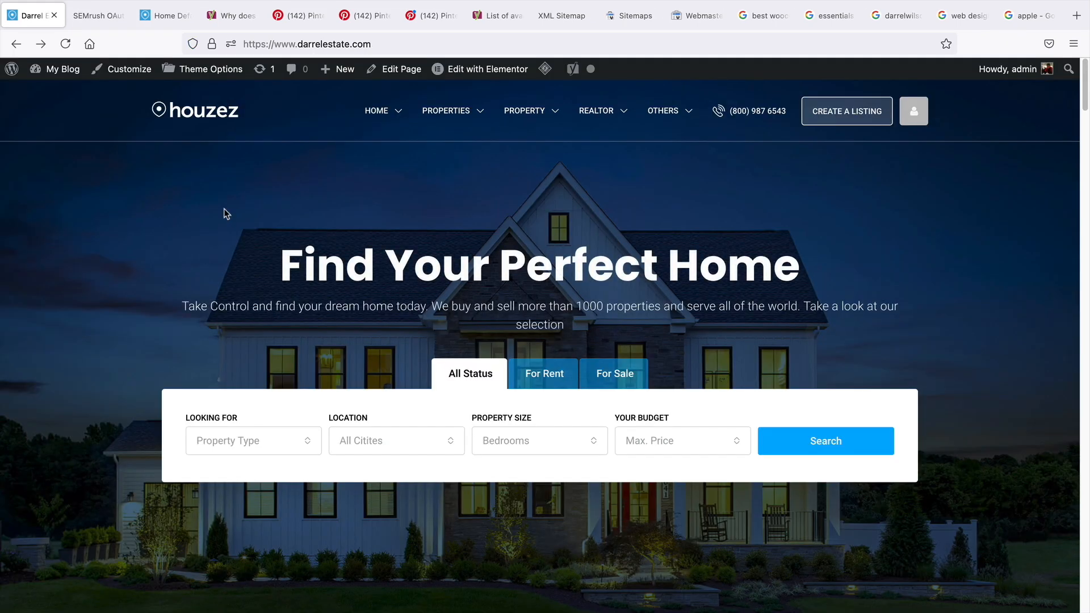
Open the home page for editing and compare the desktop and mobile results in its Google preview.
click(391, 69)
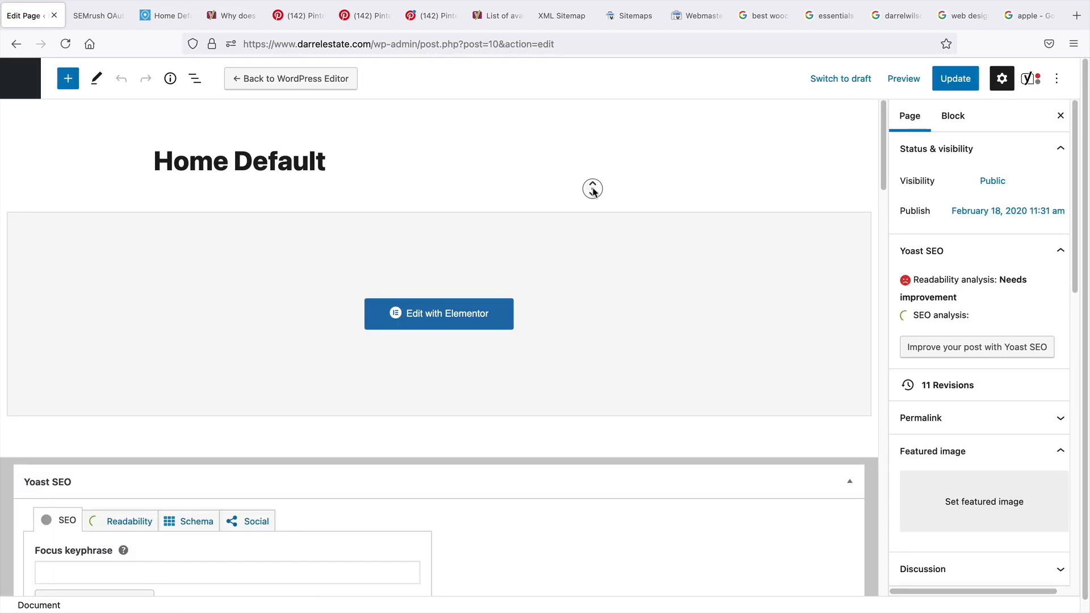
scroll(594, 205, down, 3)
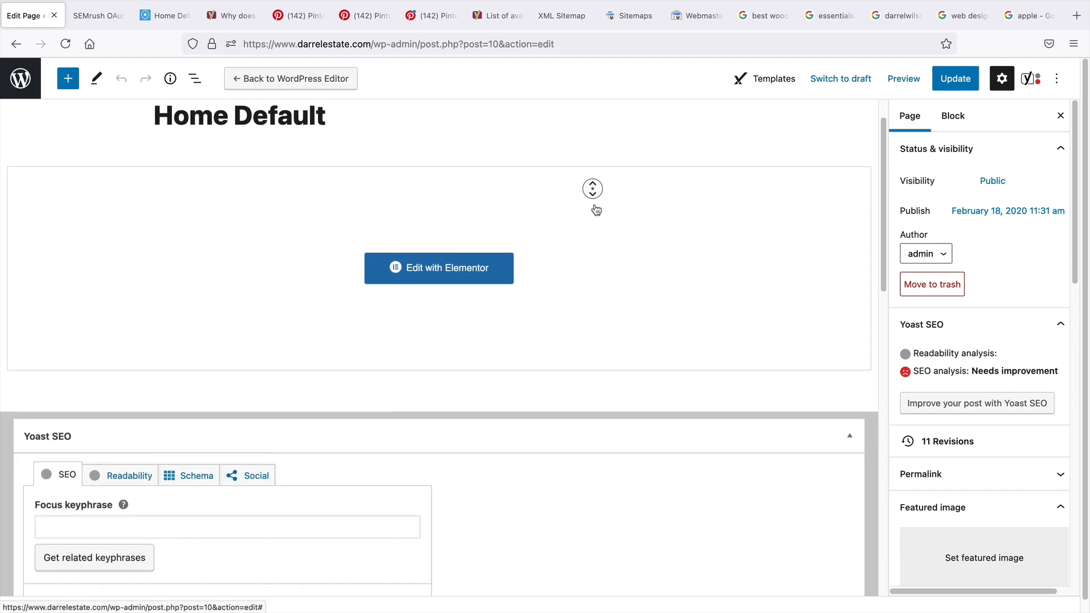
scroll(594, 213, down, 4)
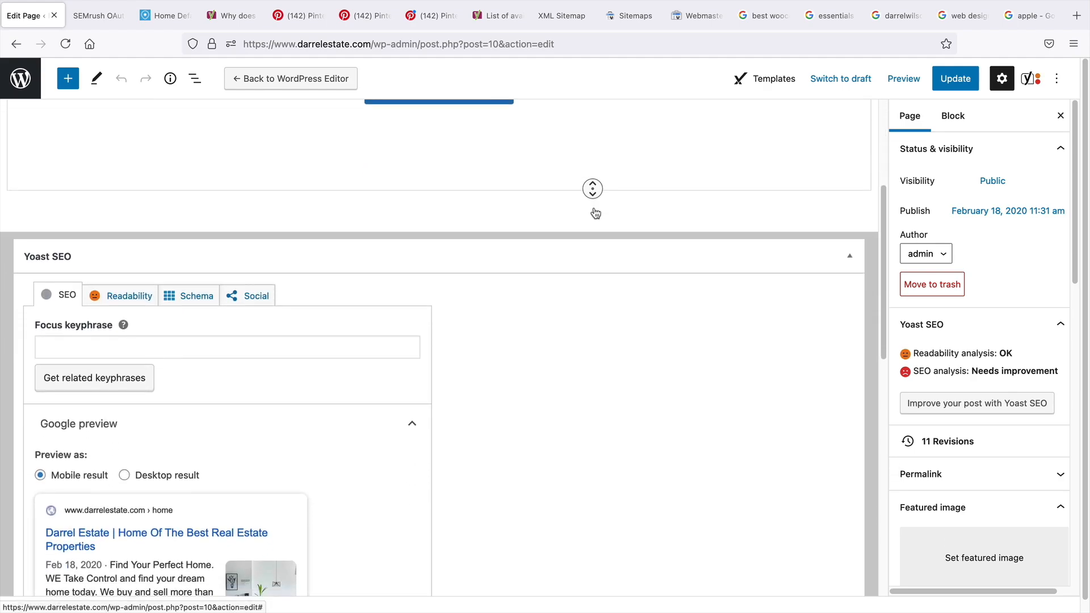
scroll(595, 213, down, 5)
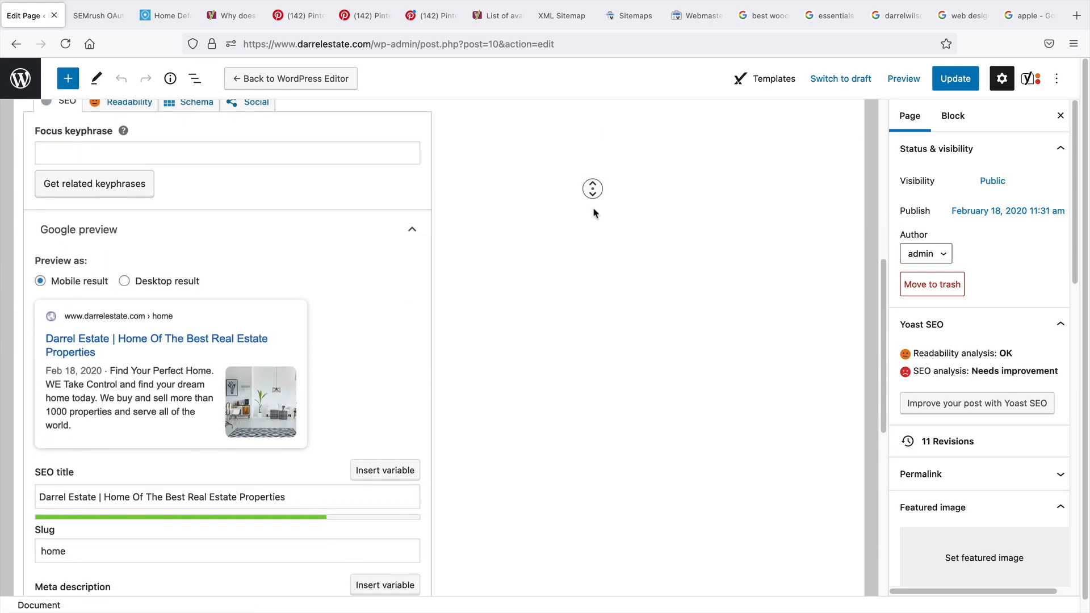
middle_click(595, 214)
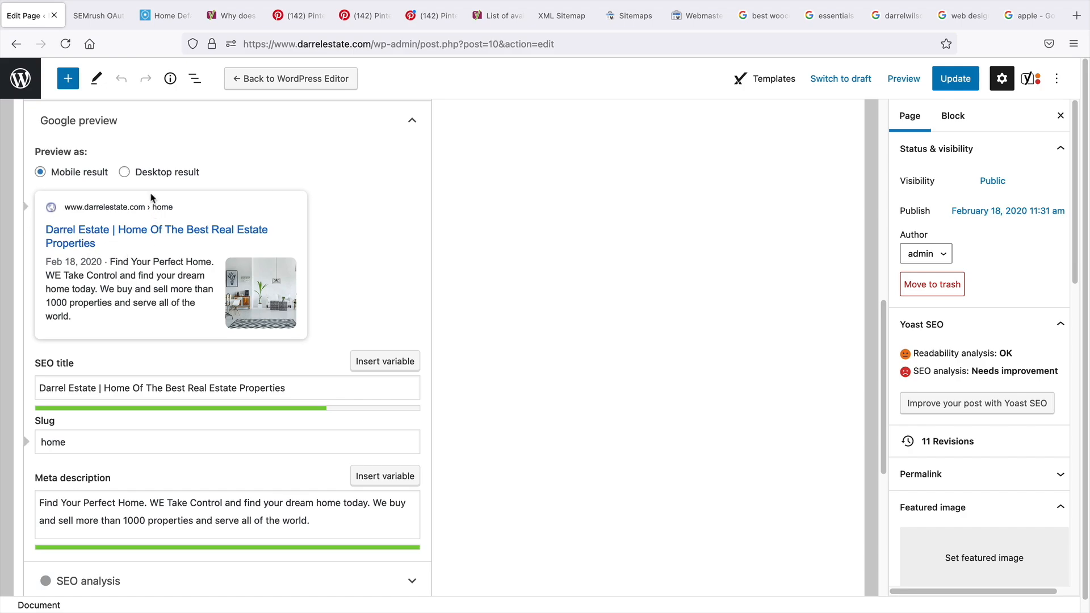
click(124, 172)
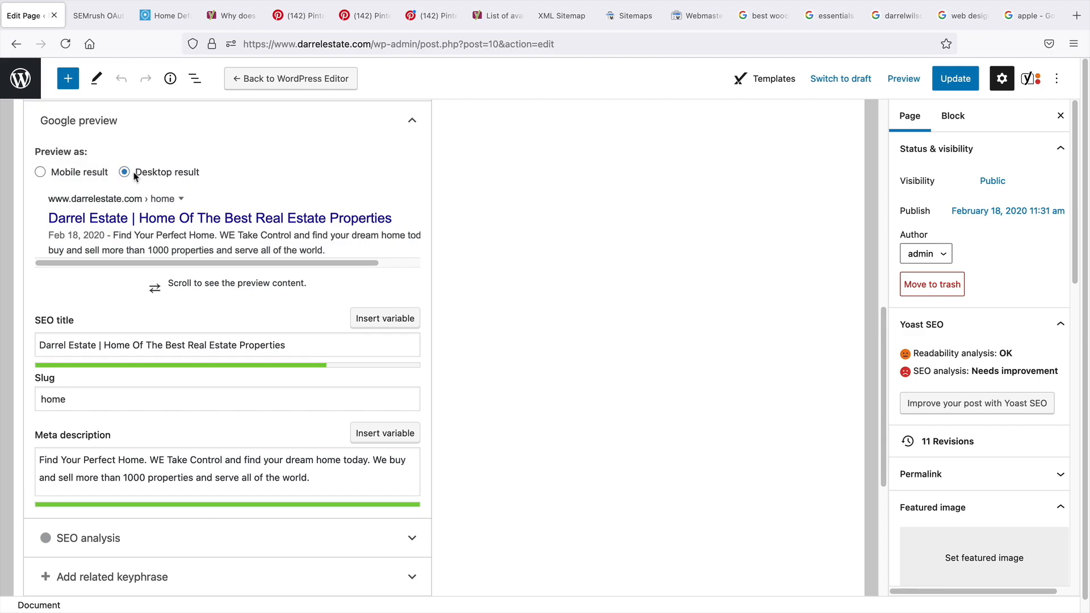
click(59, 174)
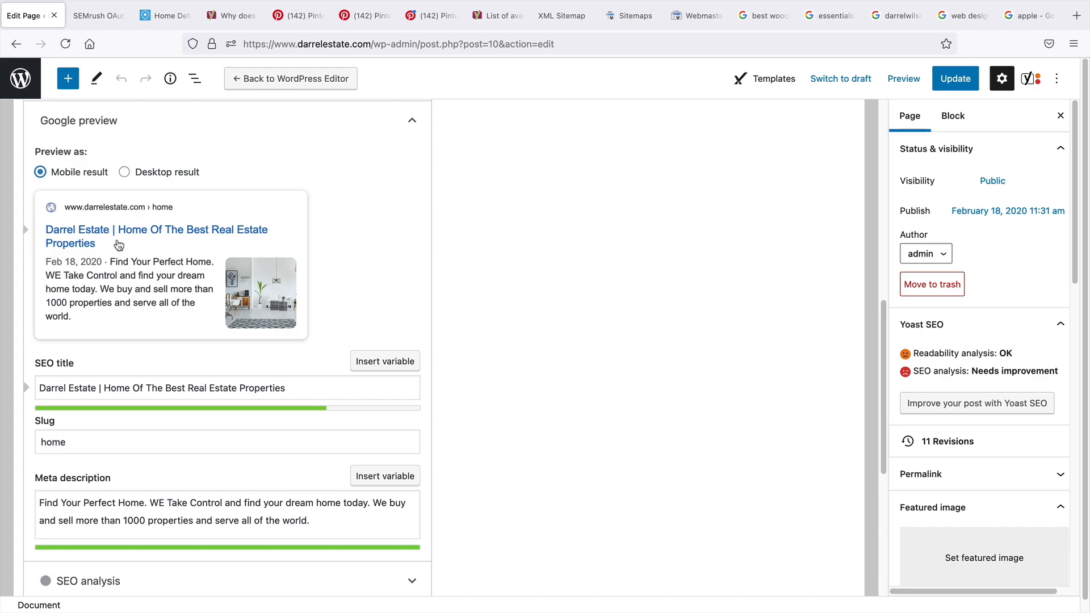
Leave the page editor, visit the live site and start a new post from there.
click(20, 80)
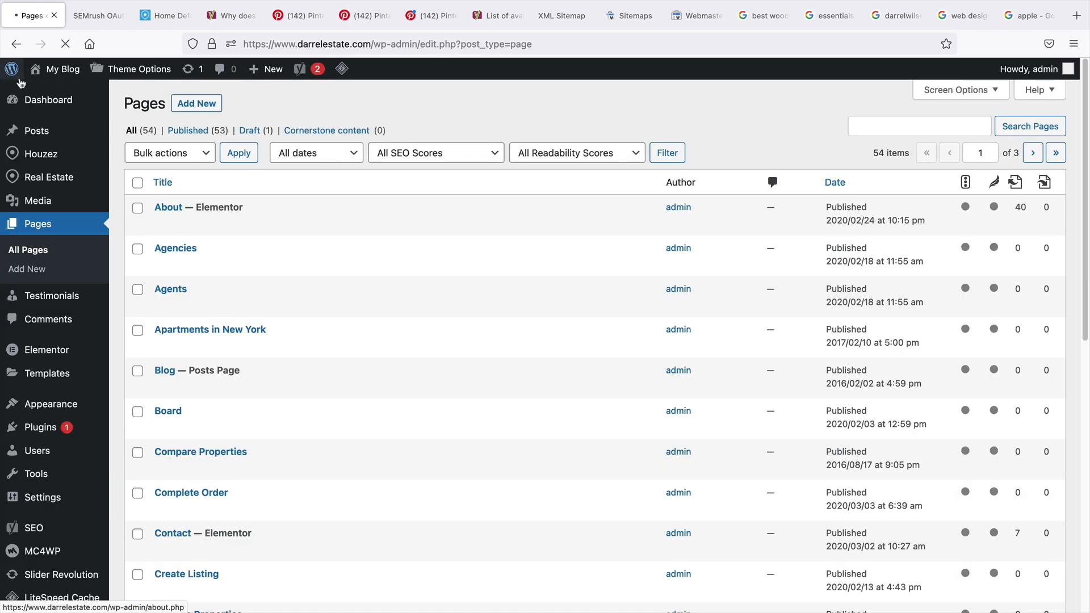
mouse_move(57, 69)
click(57, 92)
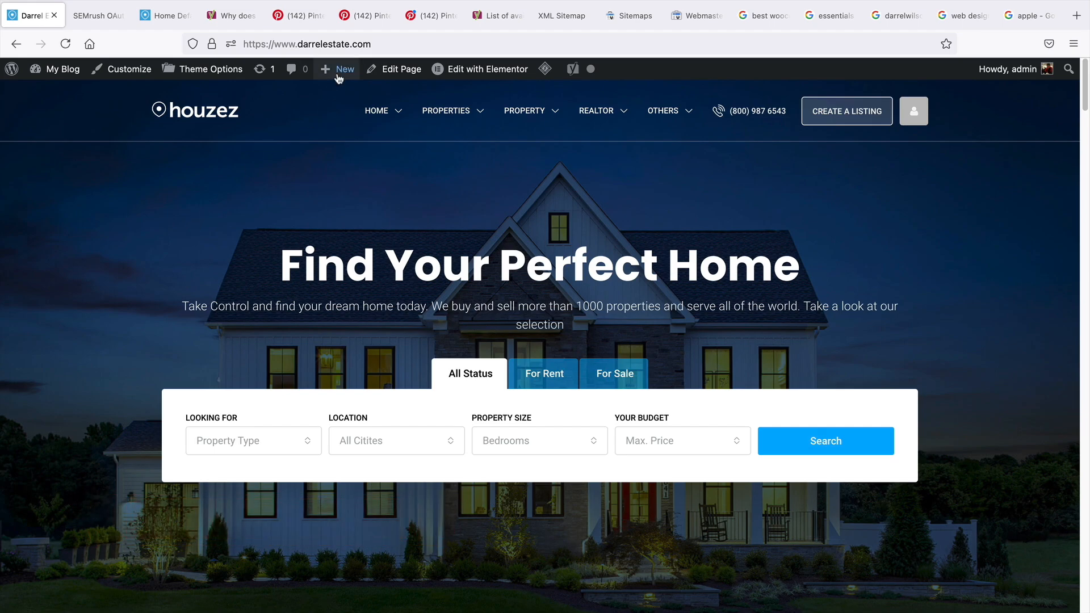
mouse_move(341, 73)
click(340, 98)
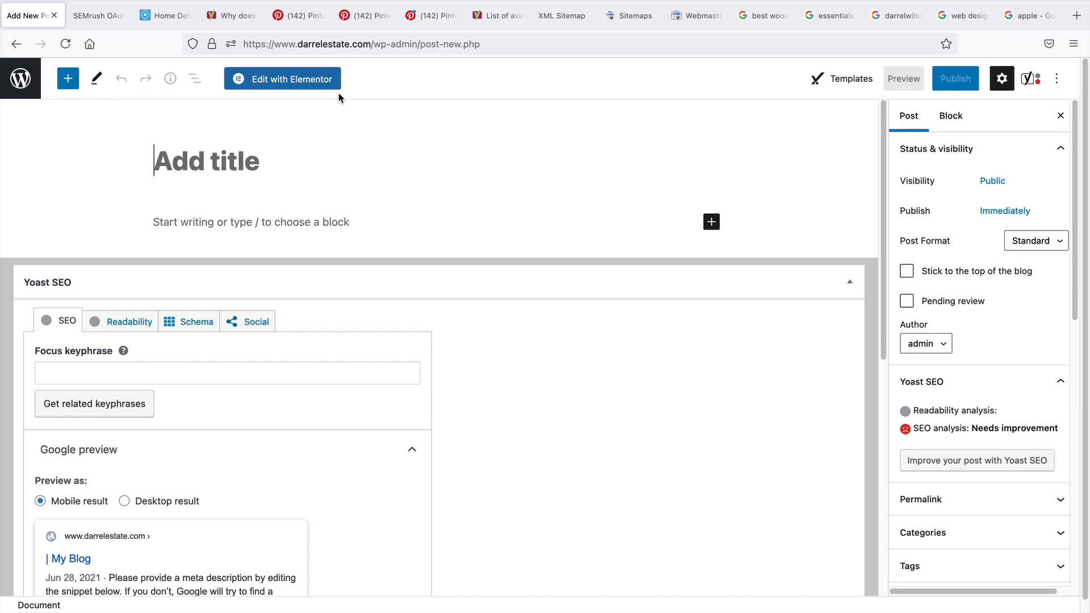
Title the new post "Top 10 Best Real Estate Websites" and move on to its first paragraph.
text(Top 10 )
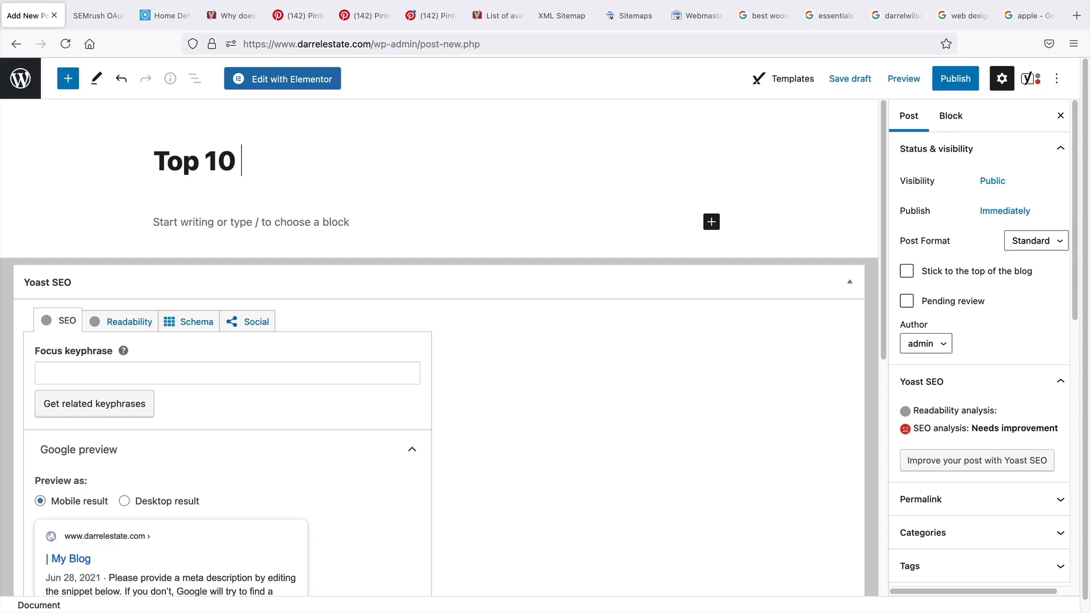
text(Best Real Estat)
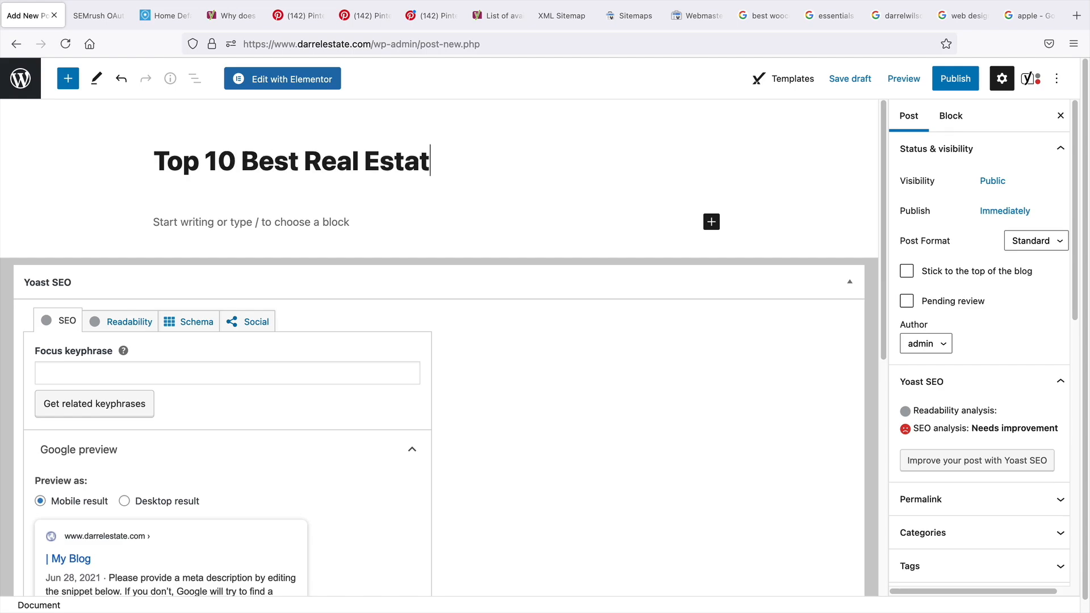
text(e Websi)
key(BackSpace)
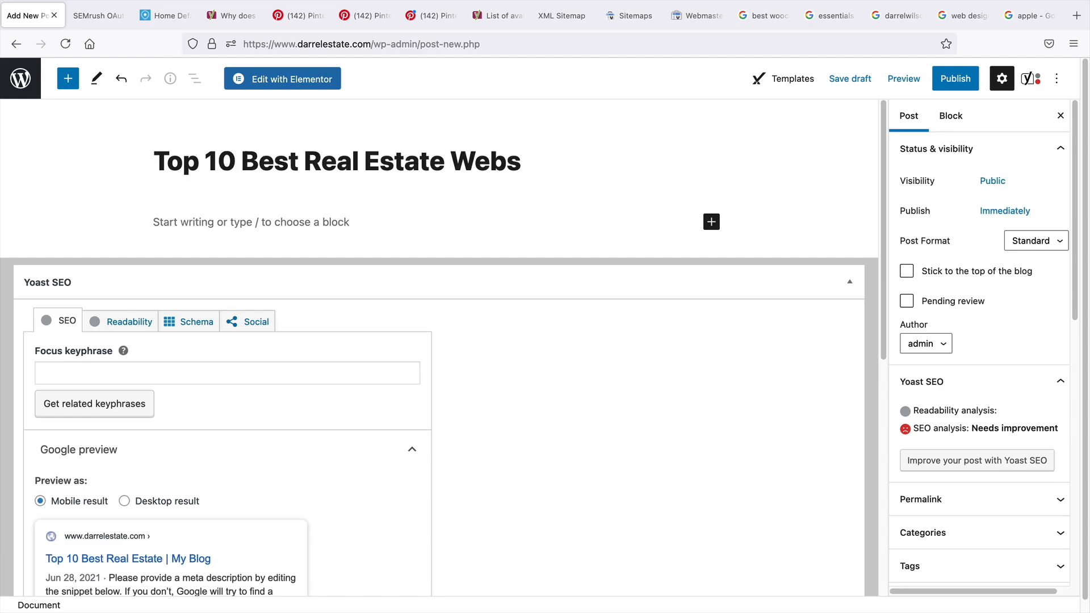
text(ites)
key(Return)
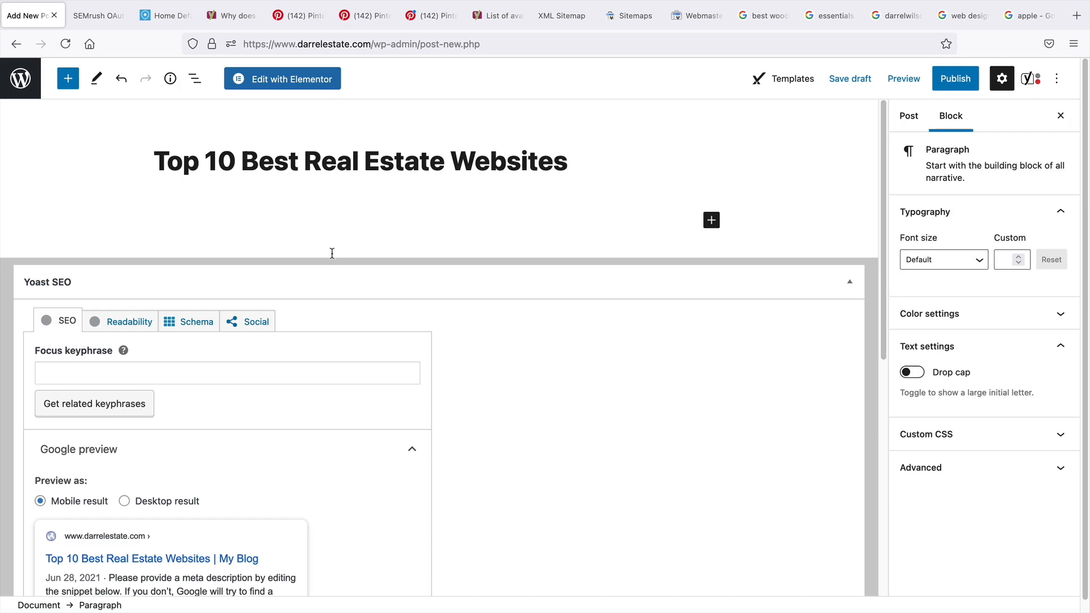
Set the post's Yoast focus keyphrase to "real estate websites".
scroll(540, 331, down, 5)
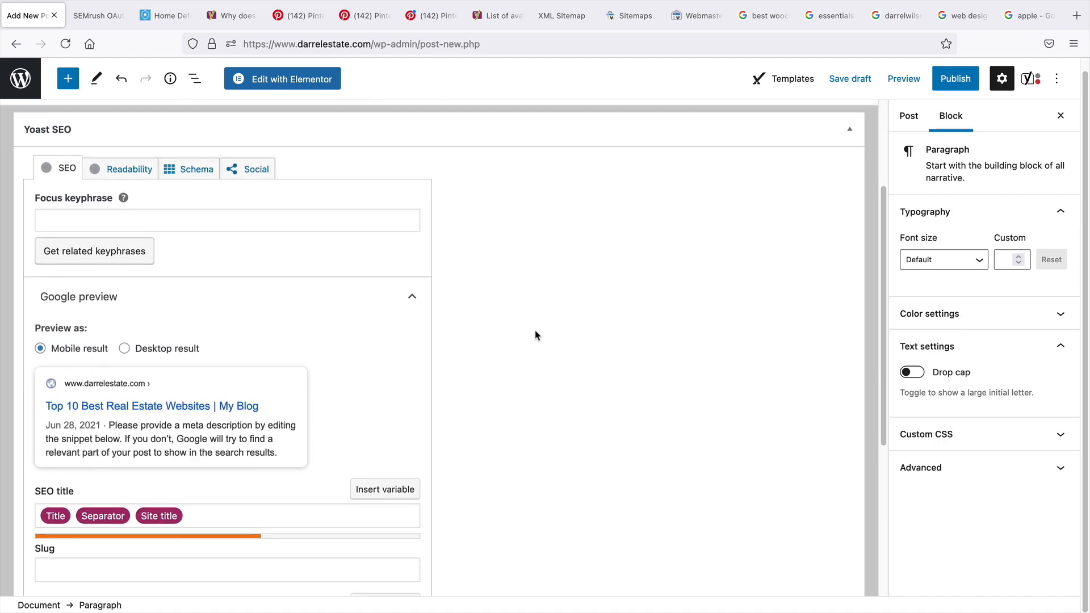
click(202, 222)
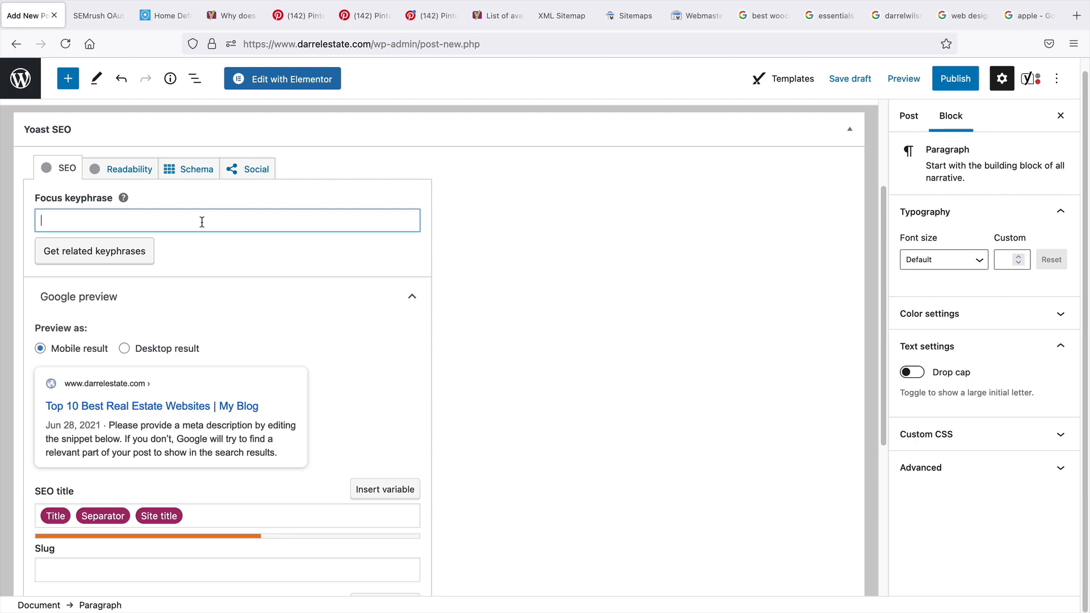
text(real estate websites)
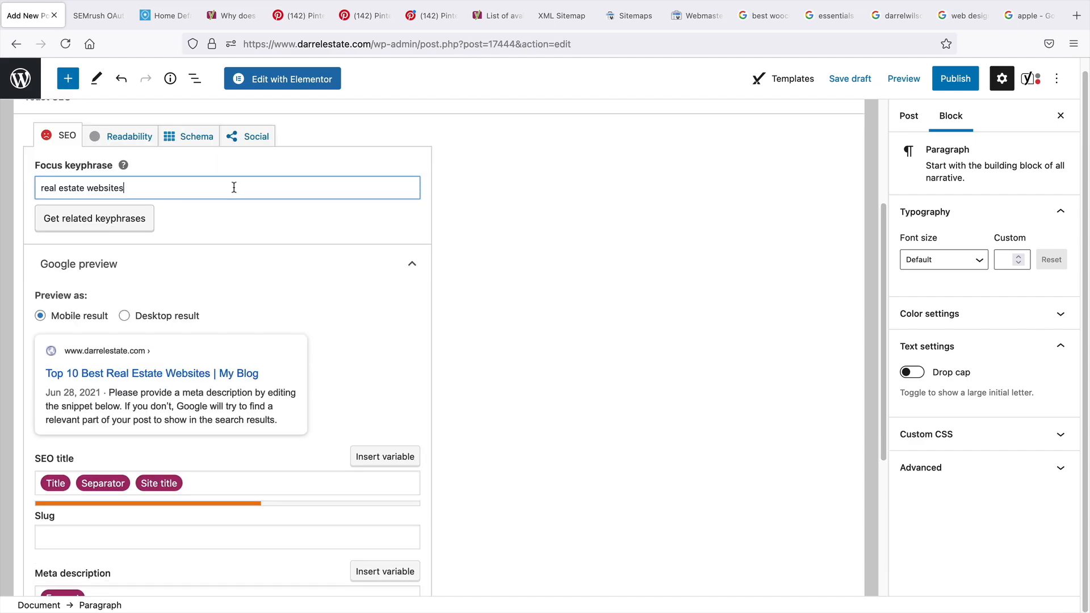
Request related keyphrases, leave the Semrush login page unused and return to the post's empty first paragraph.
click(85, 226)
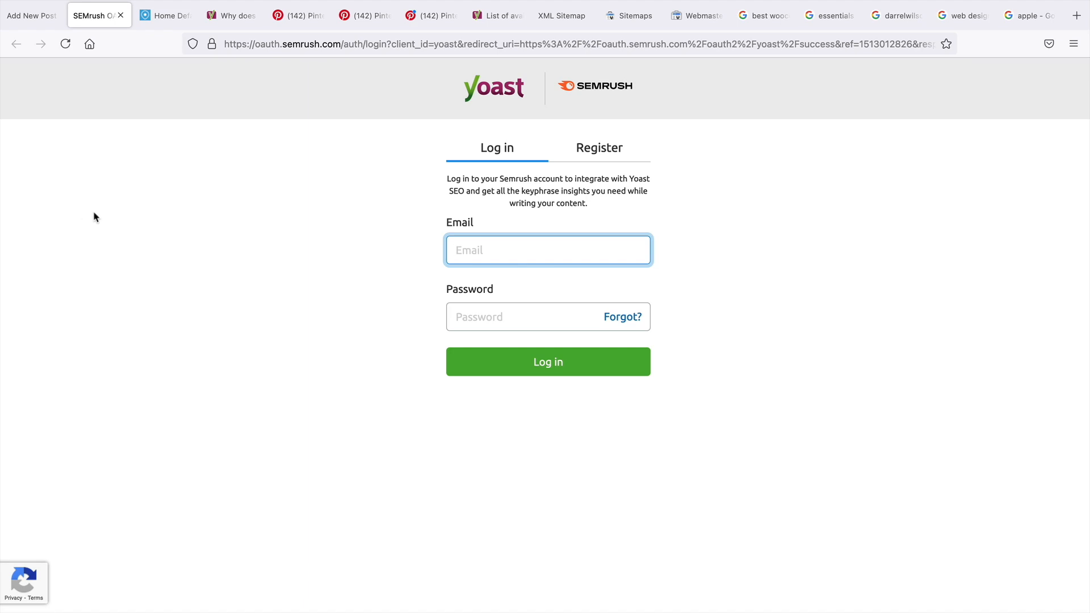
click(40, 20)
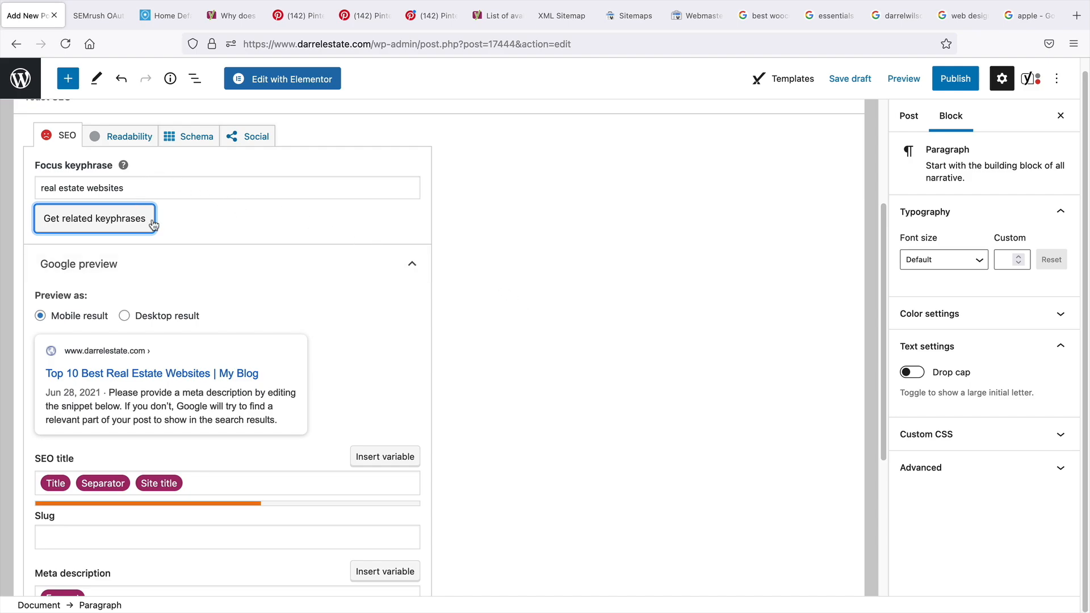
scroll(203, 240, up, 3)
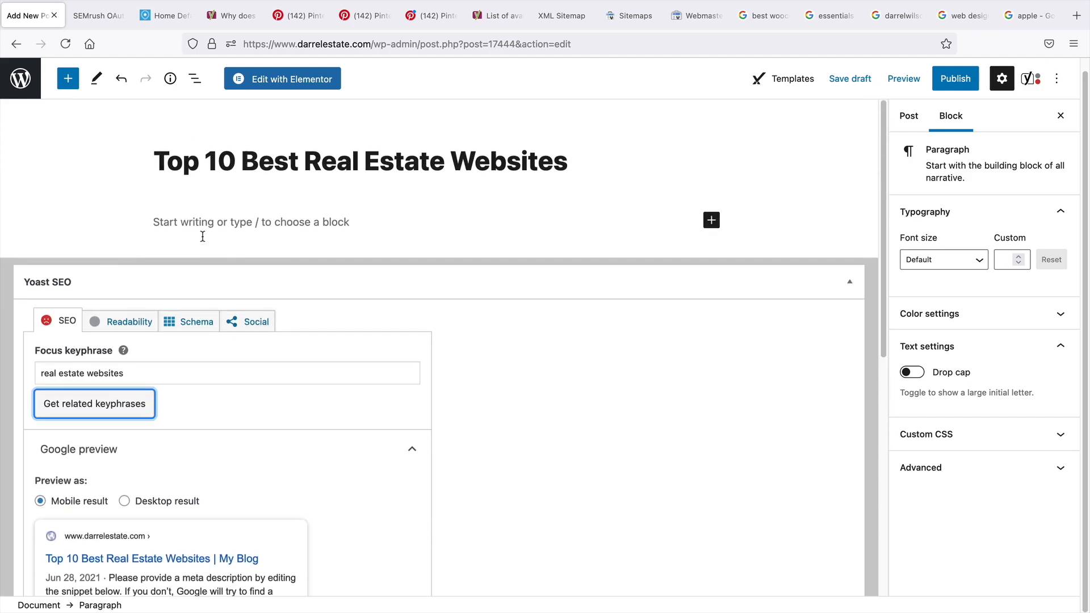
click(202, 221)
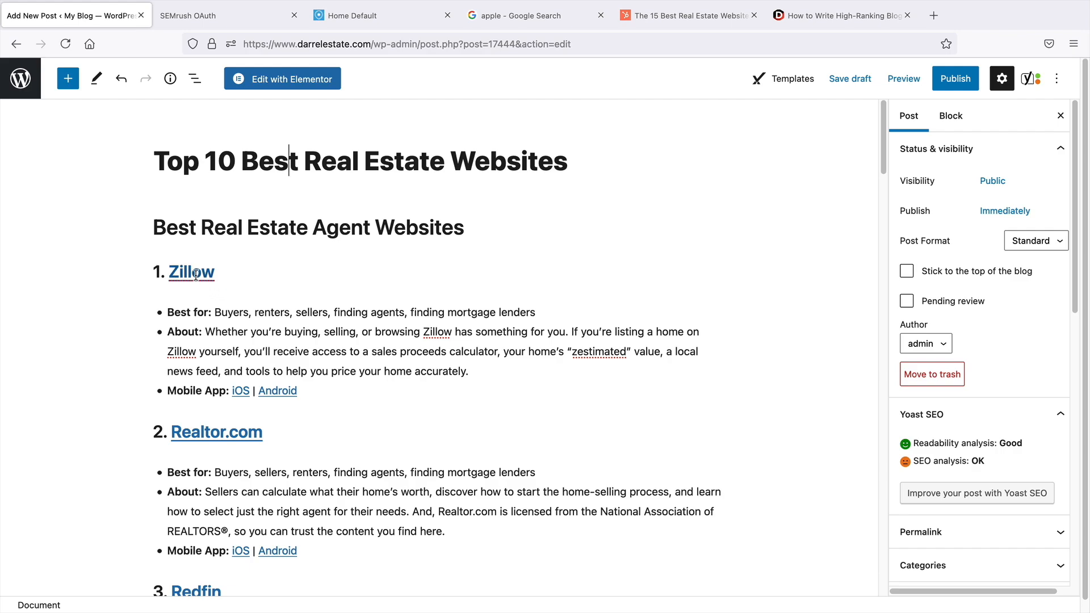
View the HubSpot article on the best real estate websites and return to the post.
click(681, 16)
click(421, 254)
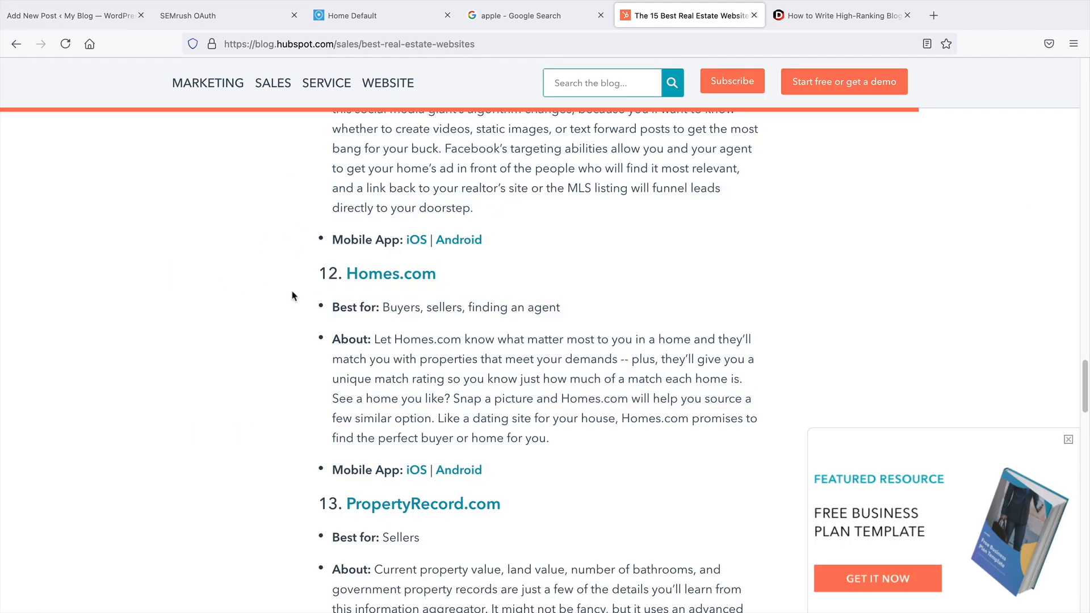
scroll(396, 306, up, 2)
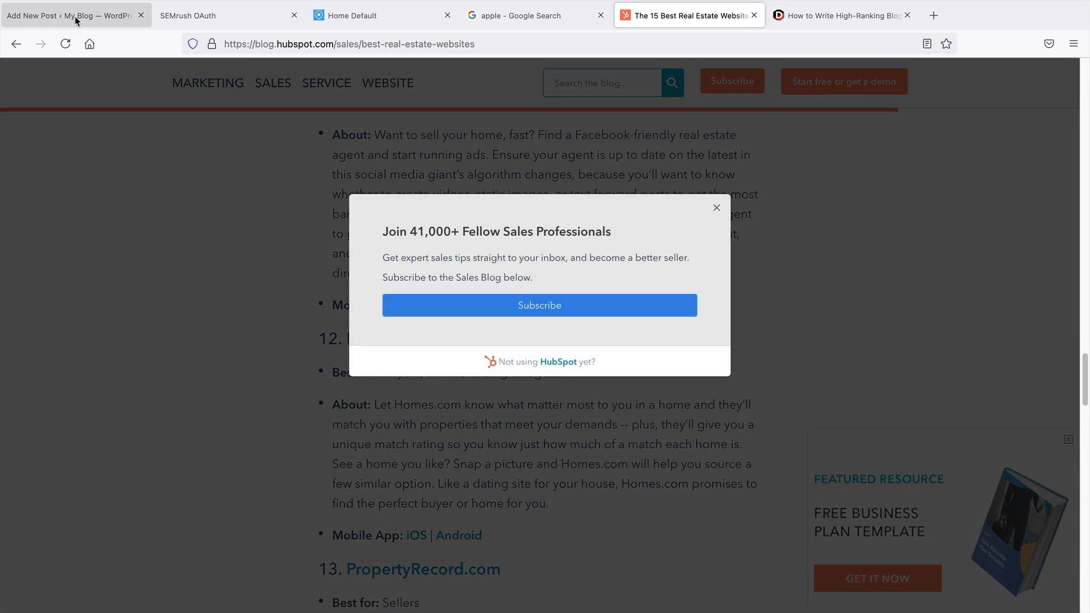
click(72, 16)
Replace the variables in the post's Yoast SEO title with "Top 10 Best Real Estate Websites ( Updated )".
drag(884, 140, 858, 468)
scroll(857, 469, down, 10)
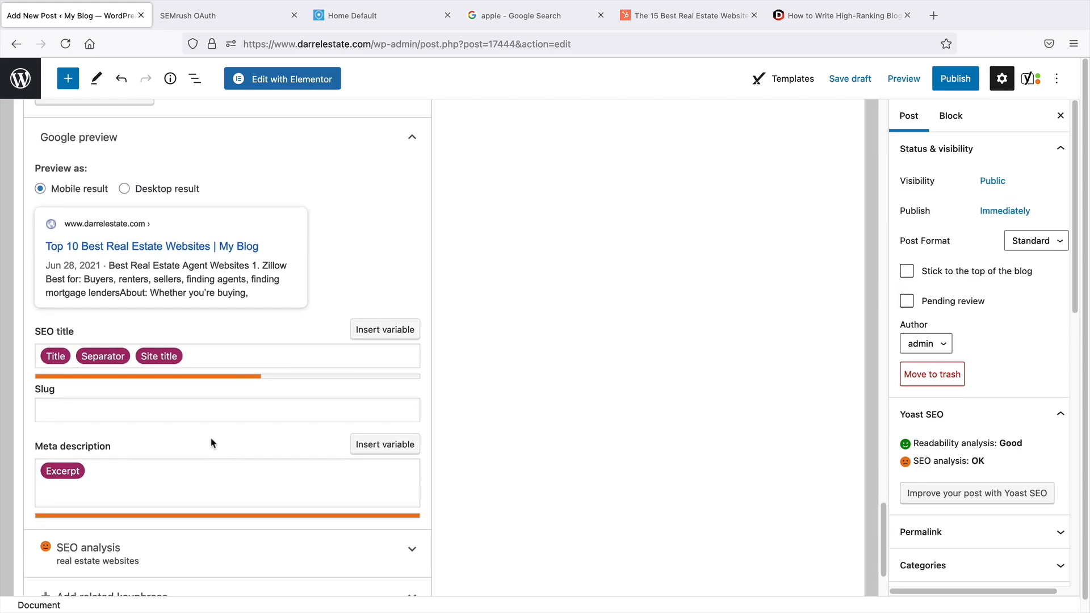
scroll(182, 409, down, 1)
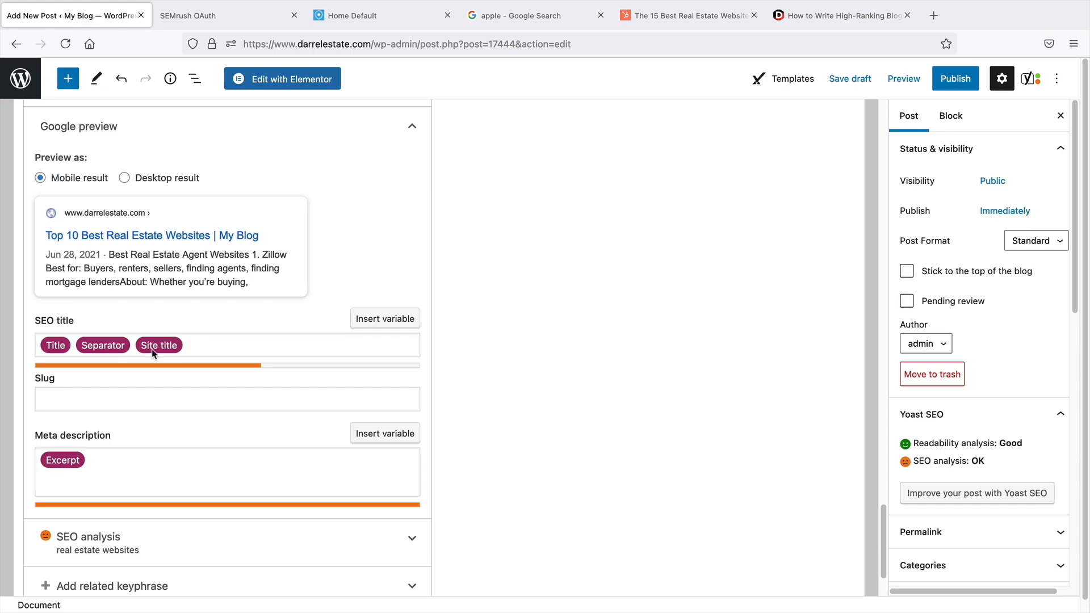
click(202, 344)
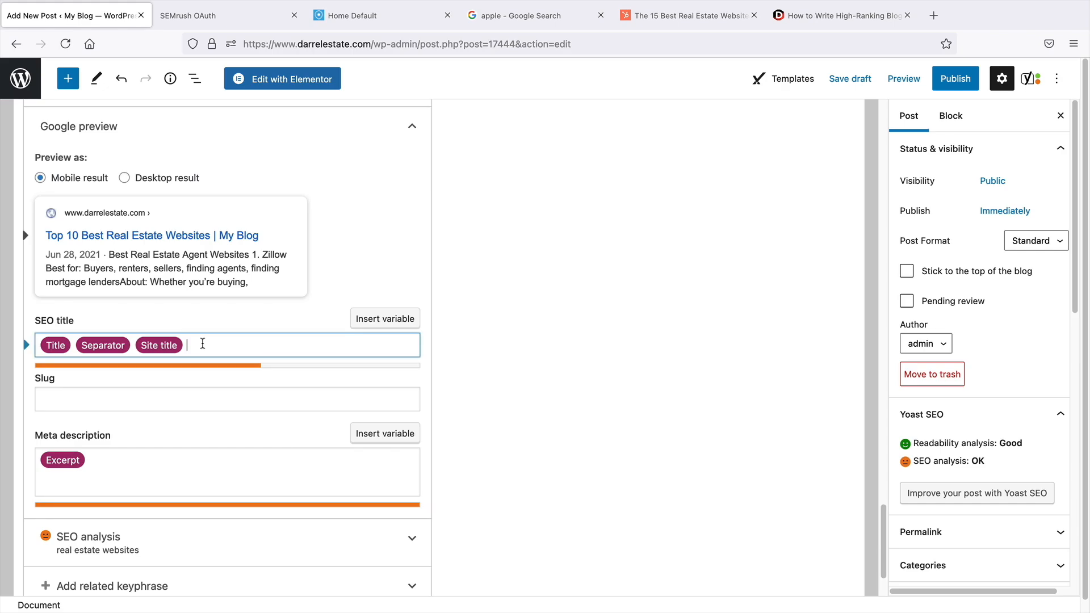
key(BackSpace)
key(BackSpace)
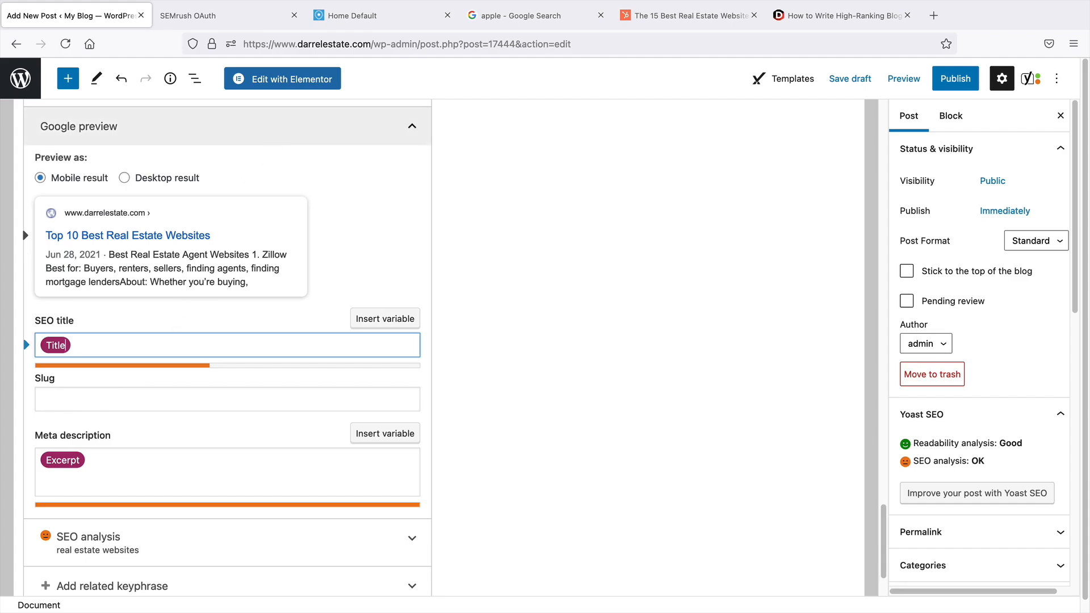
key(BackSpace)
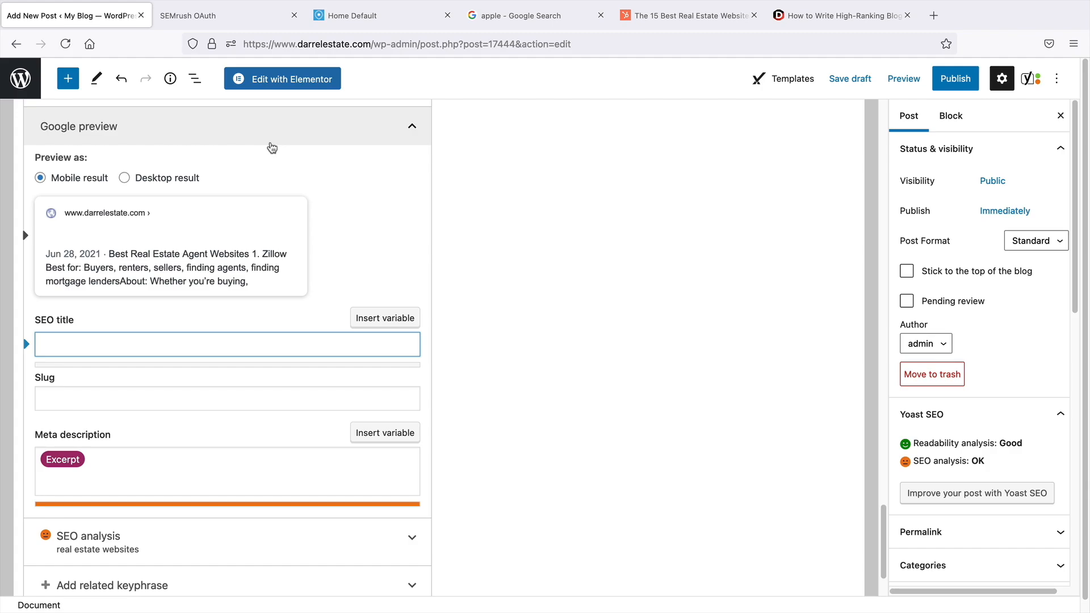
text(Top 10 Bes)
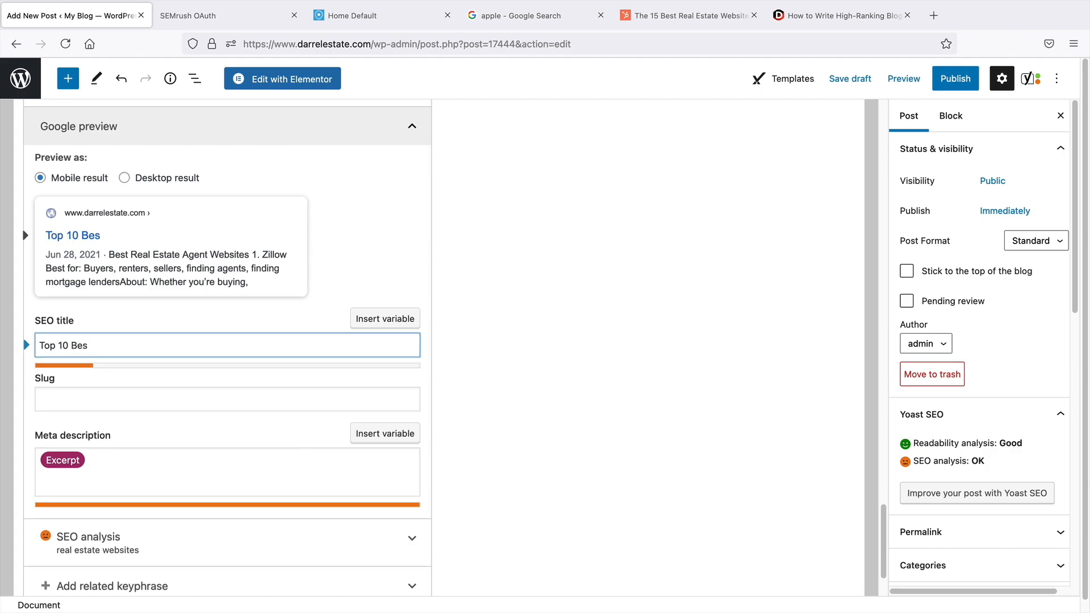
text(t Real E)
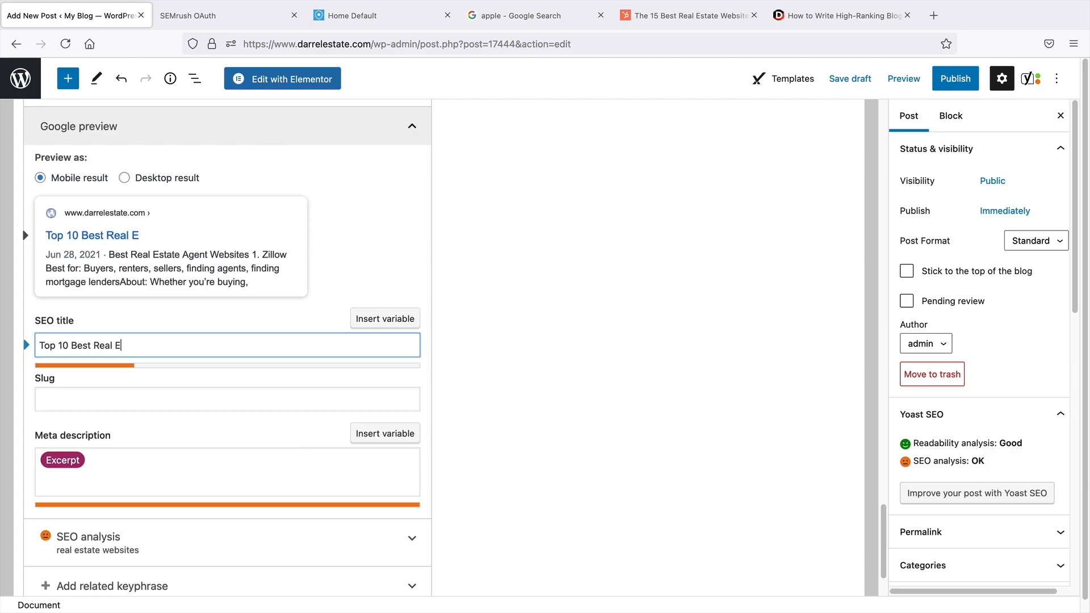
text(state W)
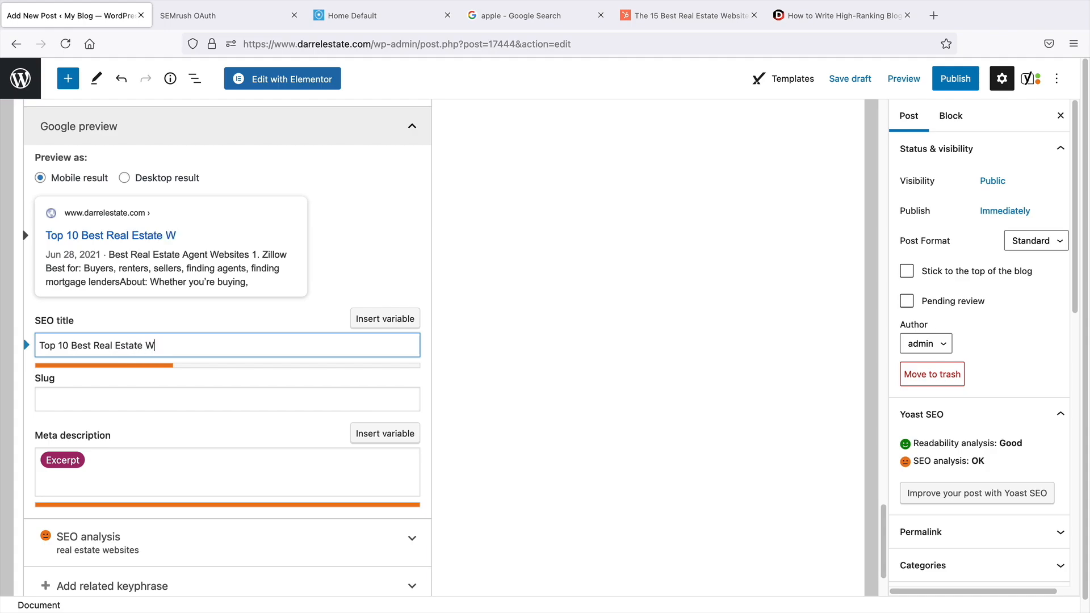
text(ebsites ( Upda)
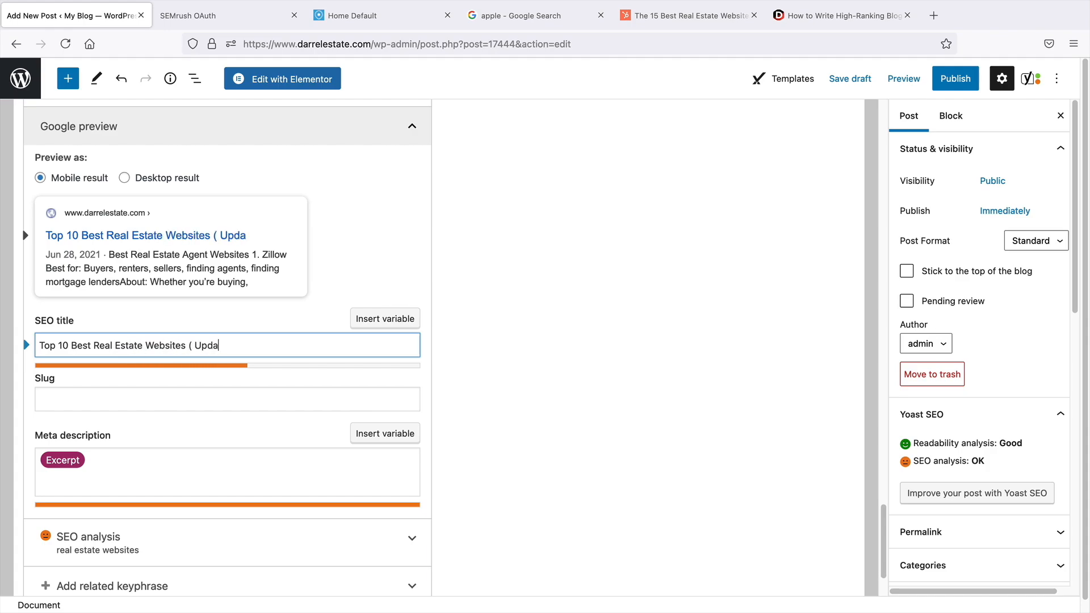
text(ted ))
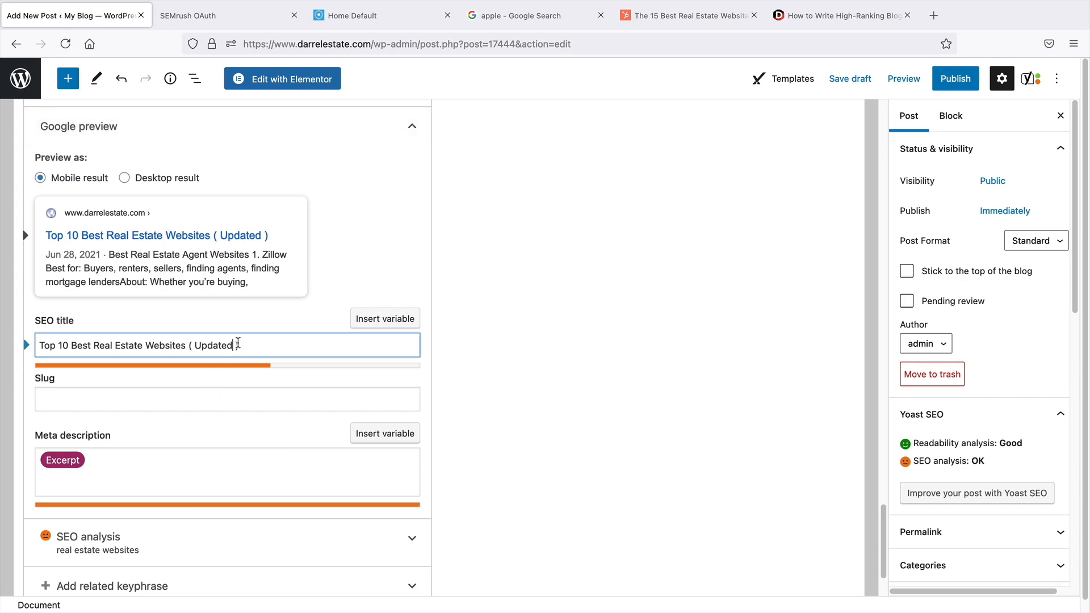
Change the bracketed word in the SEO title to "Seriously" and remove the spaces inside the brackets.
double_click(216, 346)
text(Ser)
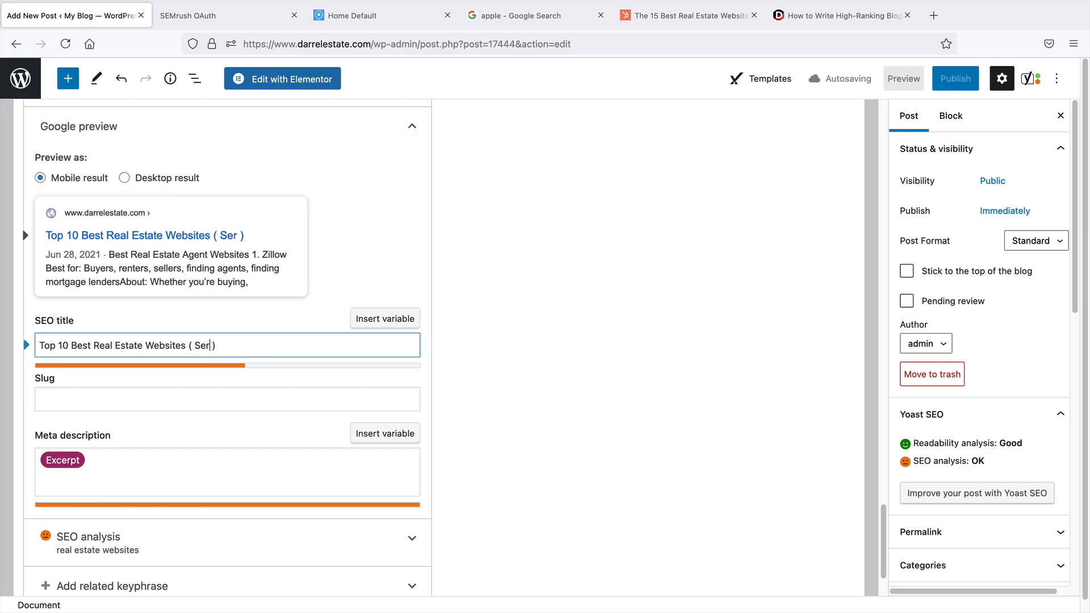
text(iously)
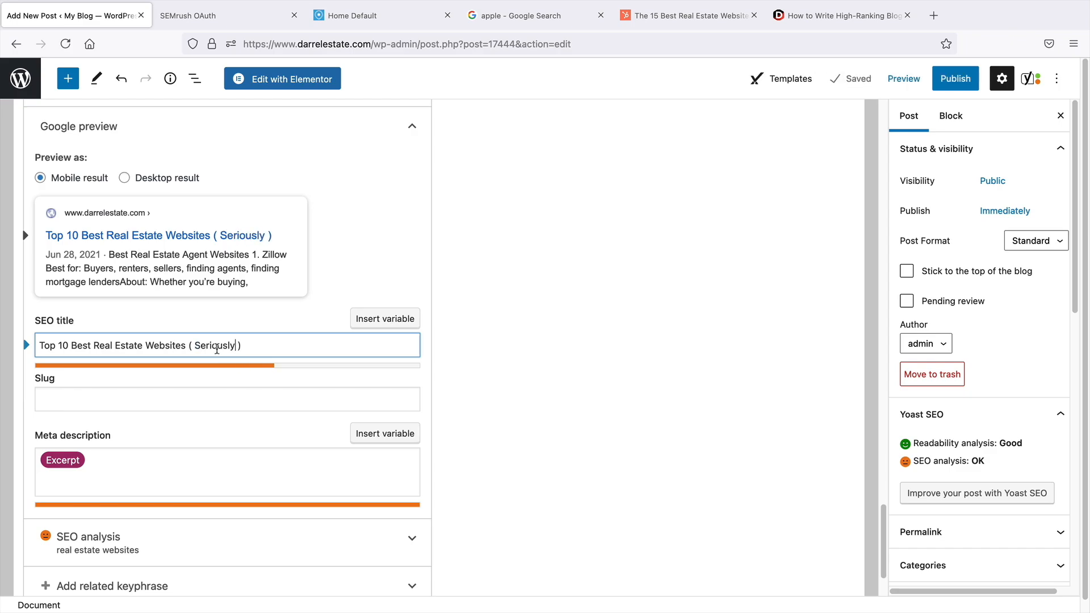
key(Delete)
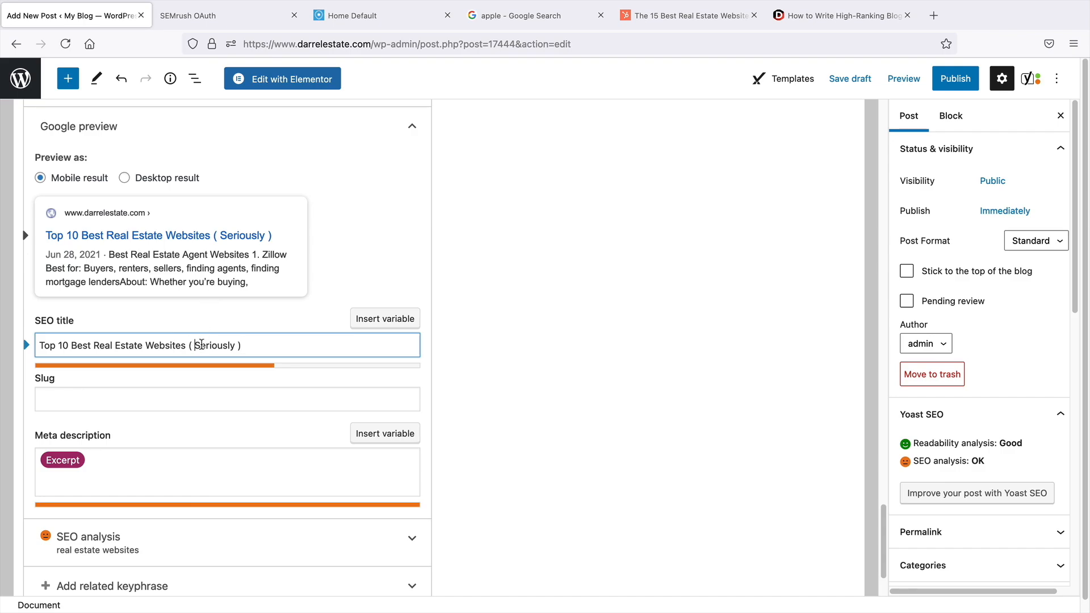
key(BackSpace)
click(236, 347)
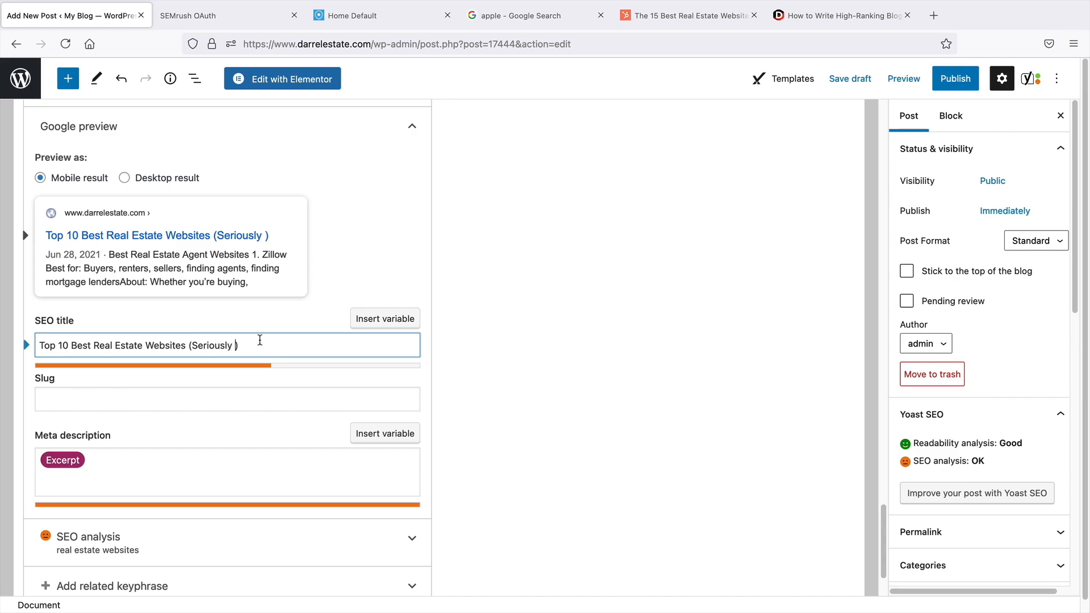
key(BackSpace)
Replace the Excerpt variable in the meta description with "Looking for the top 10 best real esate websites?".
click(157, 402)
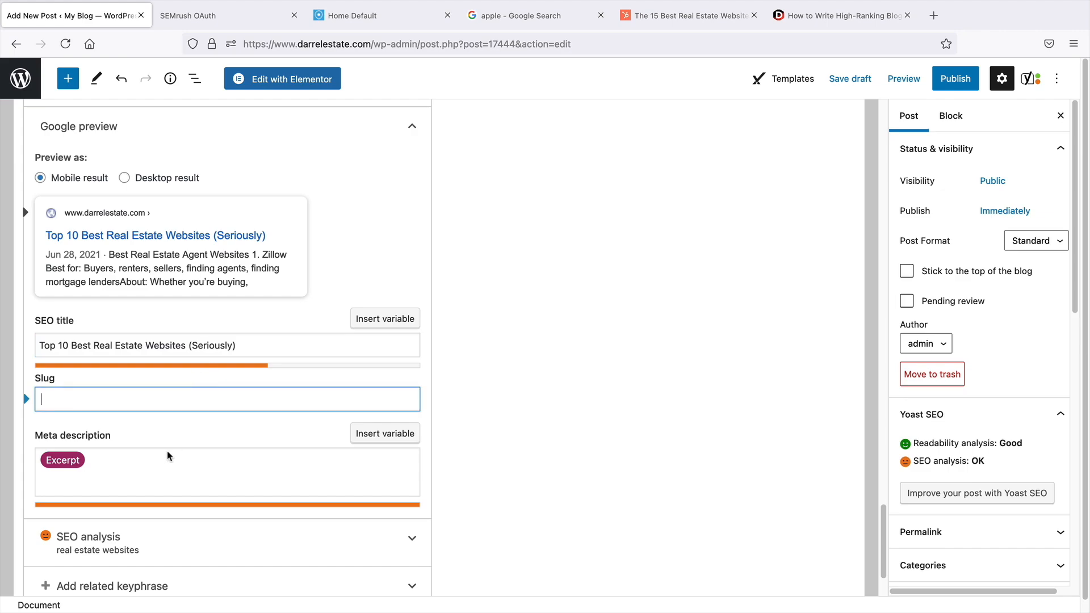
click(127, 457)
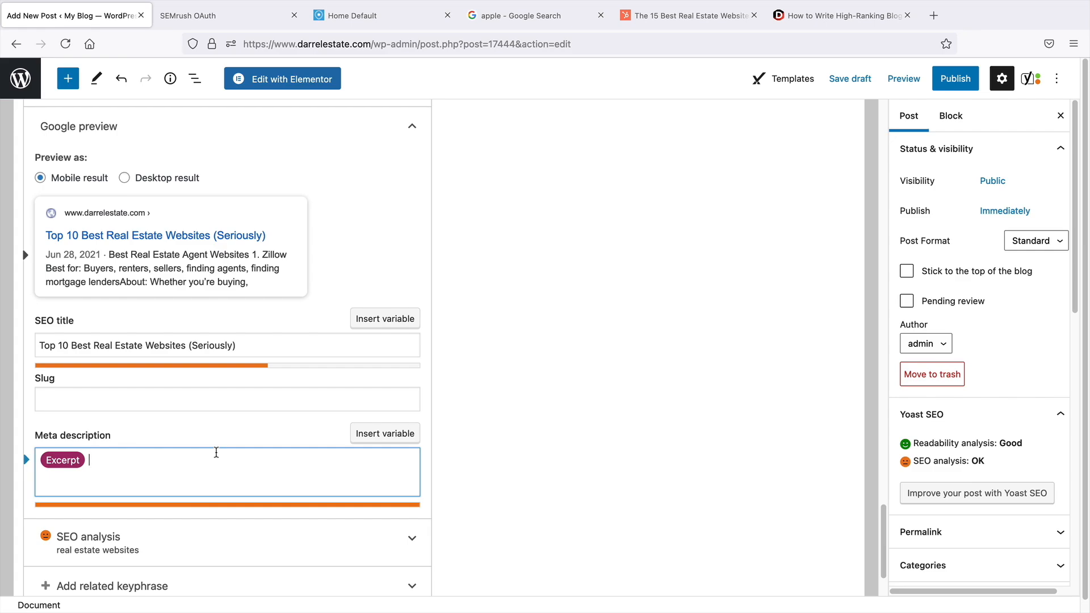
key(BackSpace)
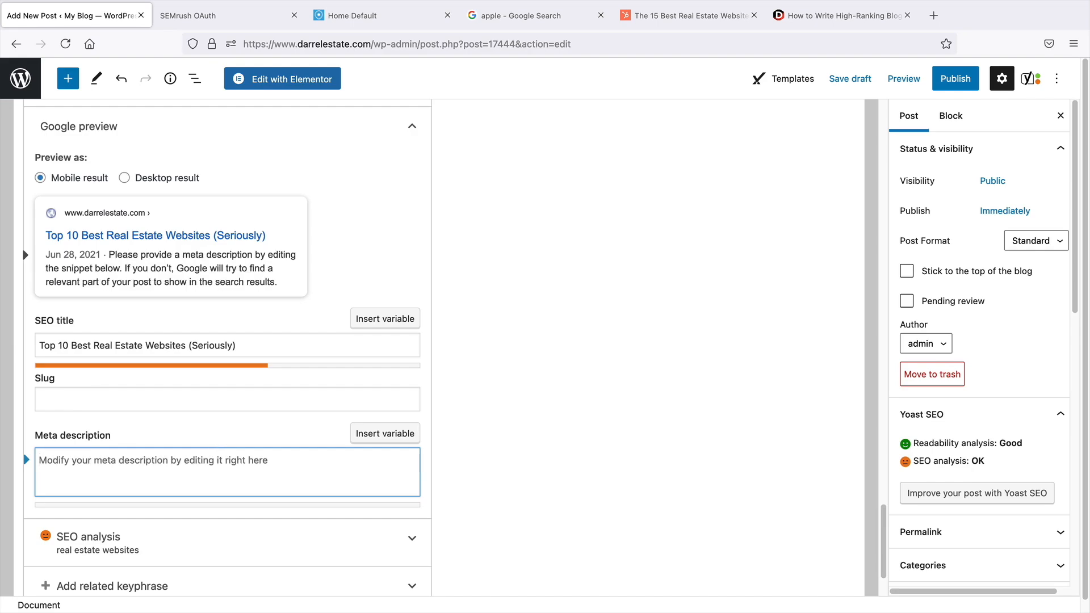
text(Looking fo)
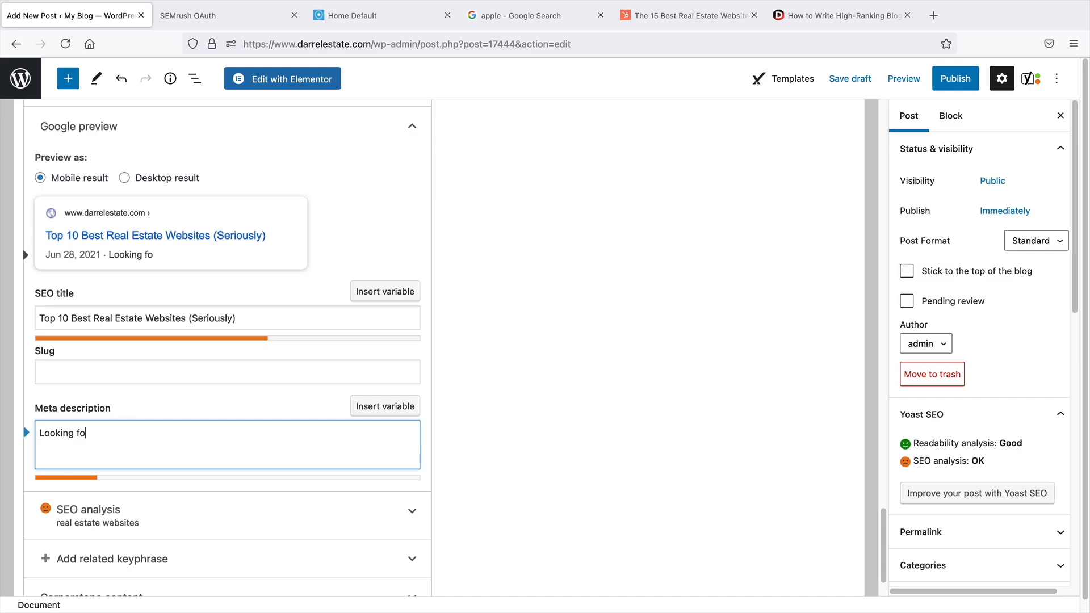
text(r the top 10 bes)
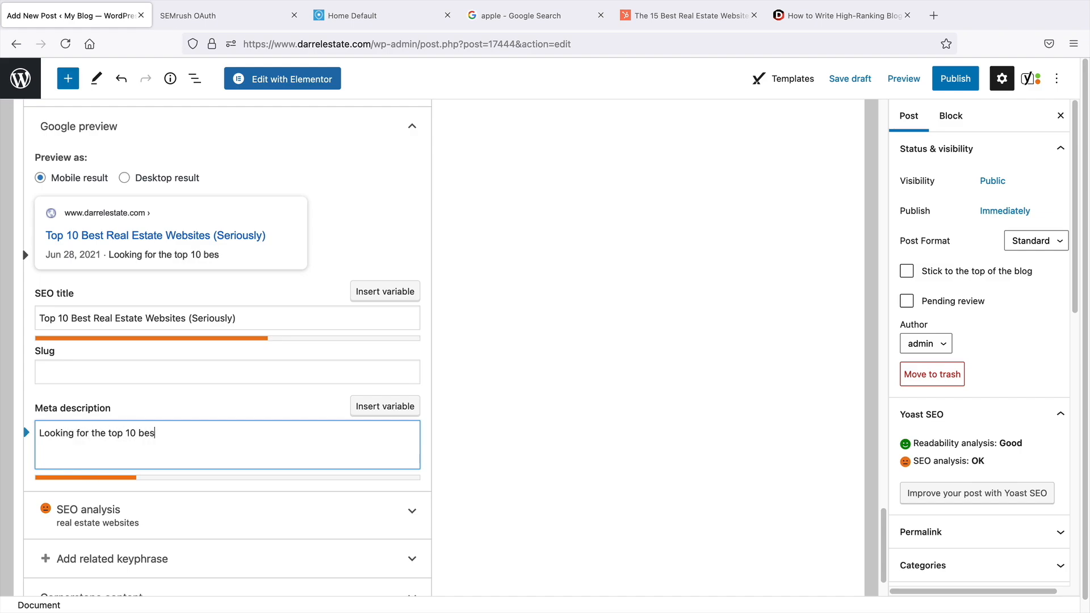
text(t real esate)
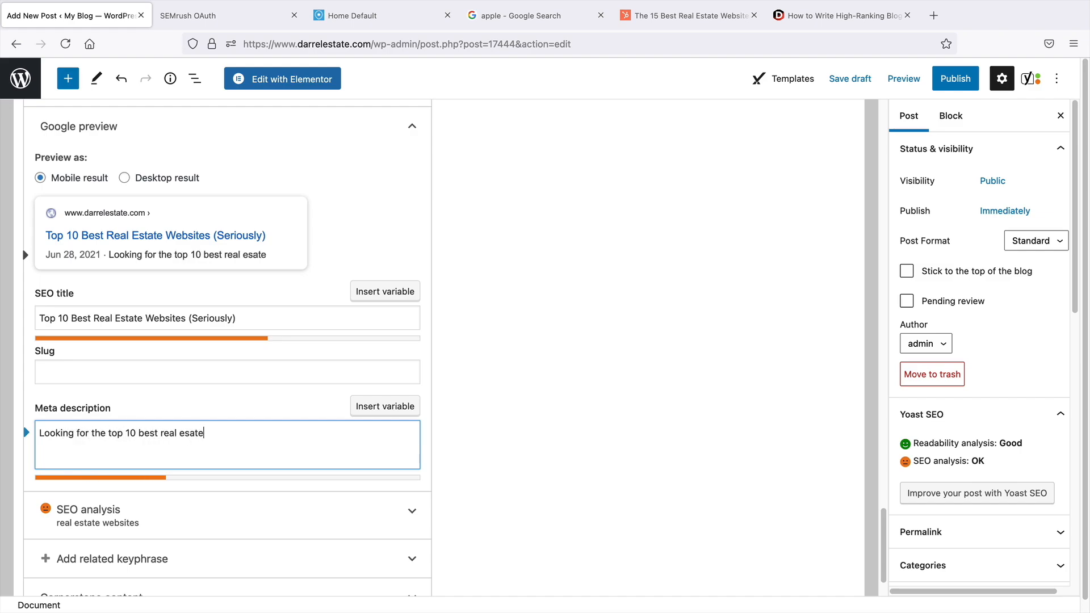
text( websites? This)
key(BackSpace)
key(BackSpace)
key(BackSpace)
key(BackSpace)
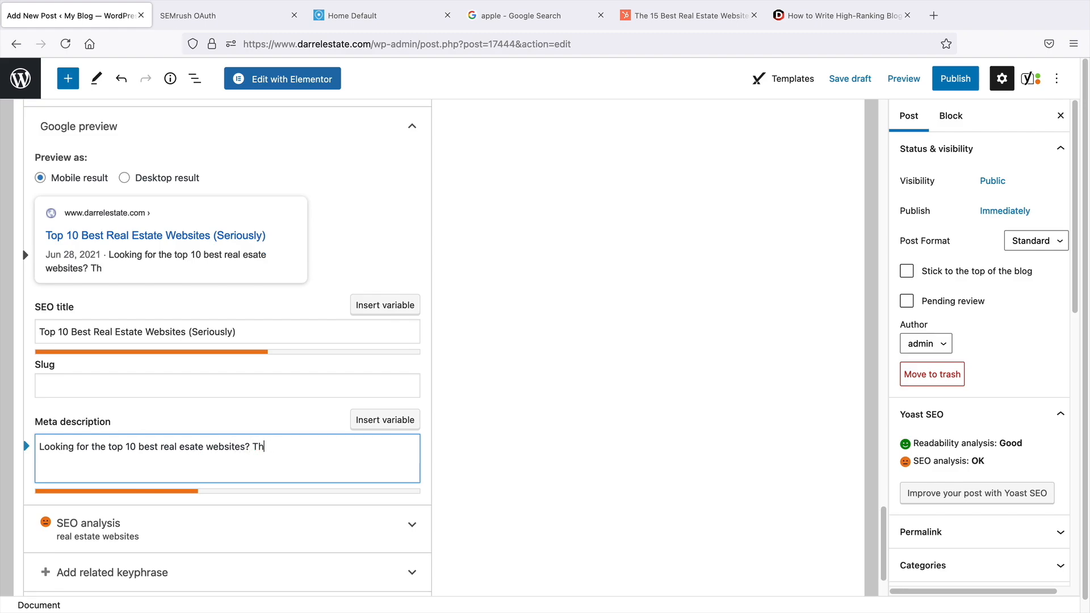
Append "Our panel of judges have reviewed these best real estate websites and results shown!" to the meta description and correct "esate" to "estate".
text(Our pane)
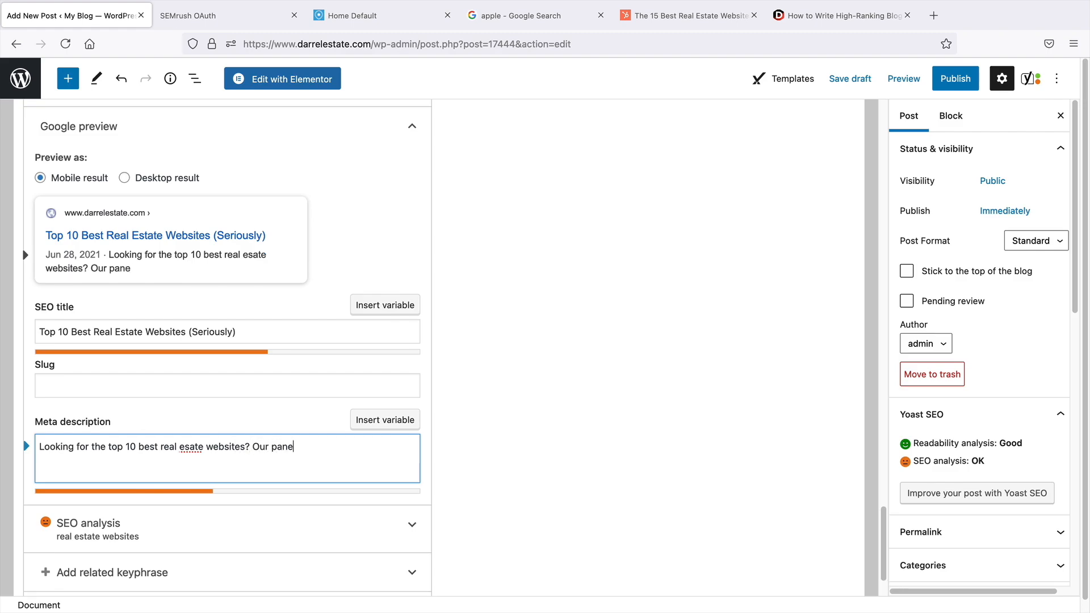
text(l og)
key(BackSpace)
text(f judges have )
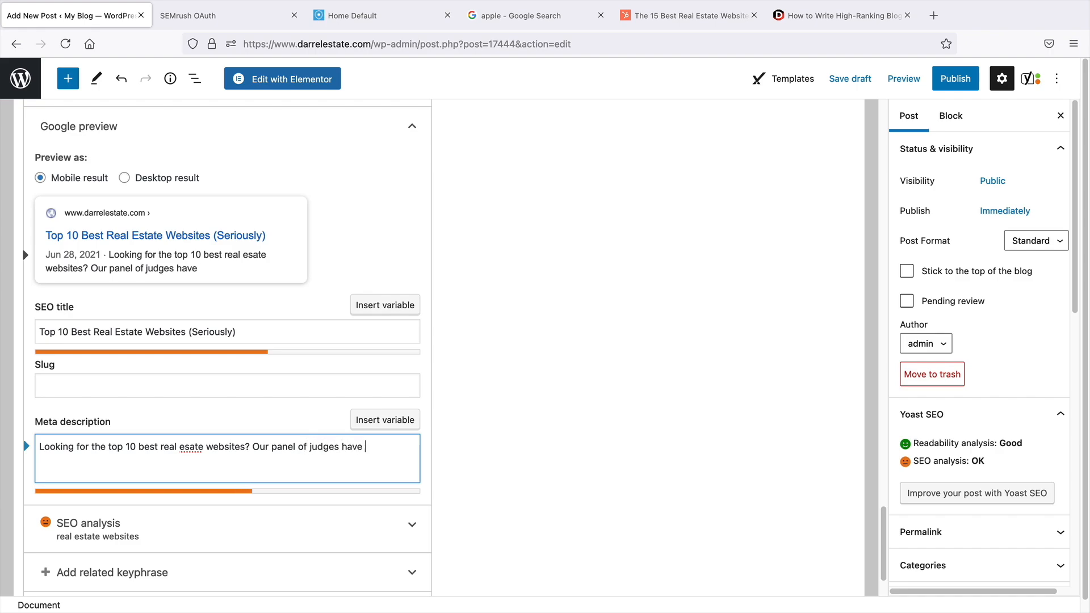
text(reviewed these )
text(best real )
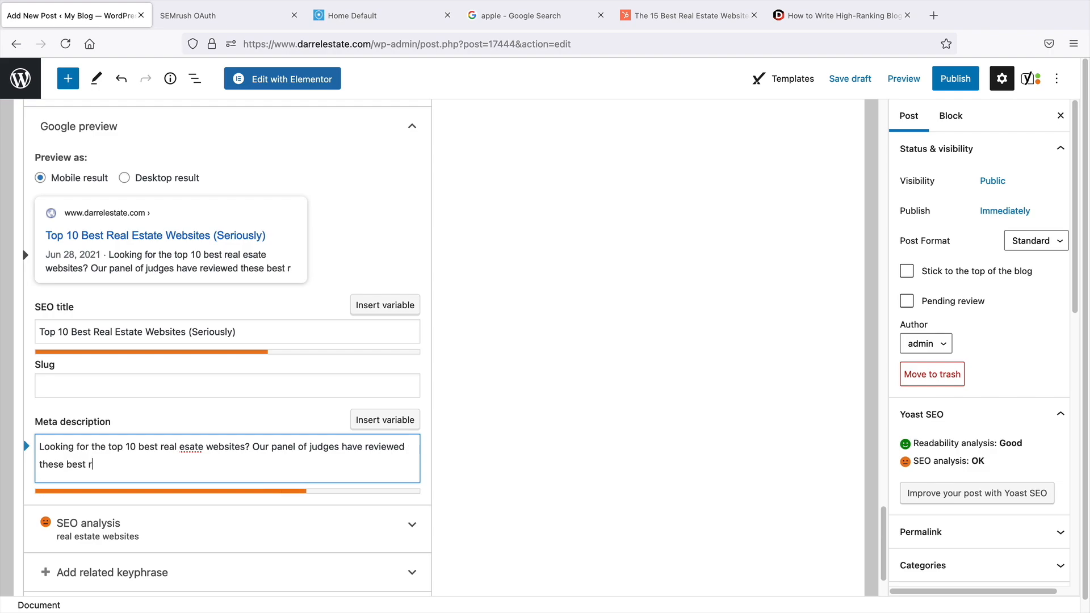
text(esta)
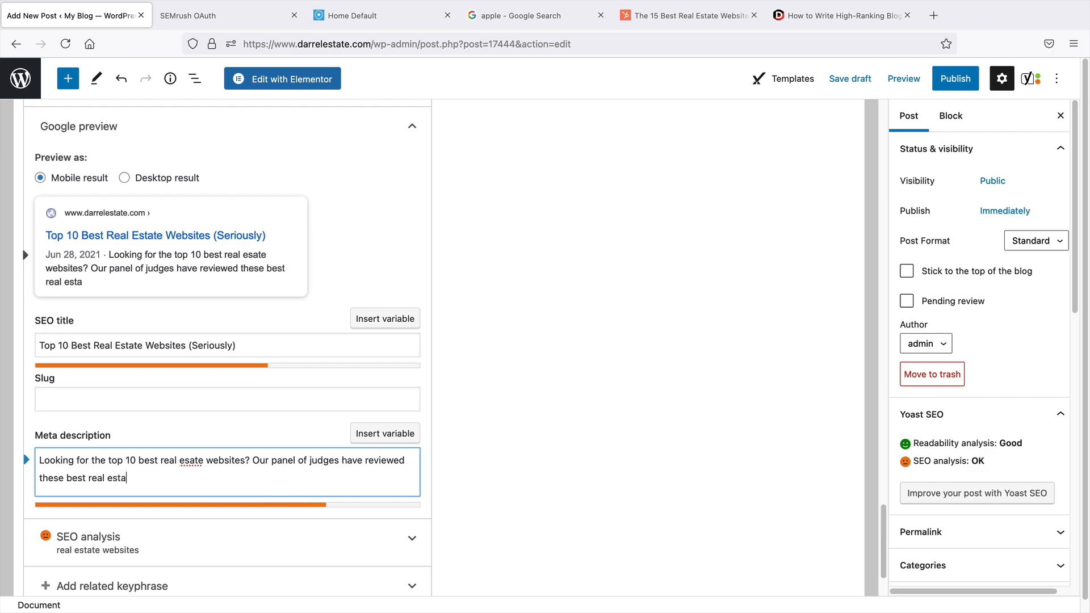
text(te websites and )
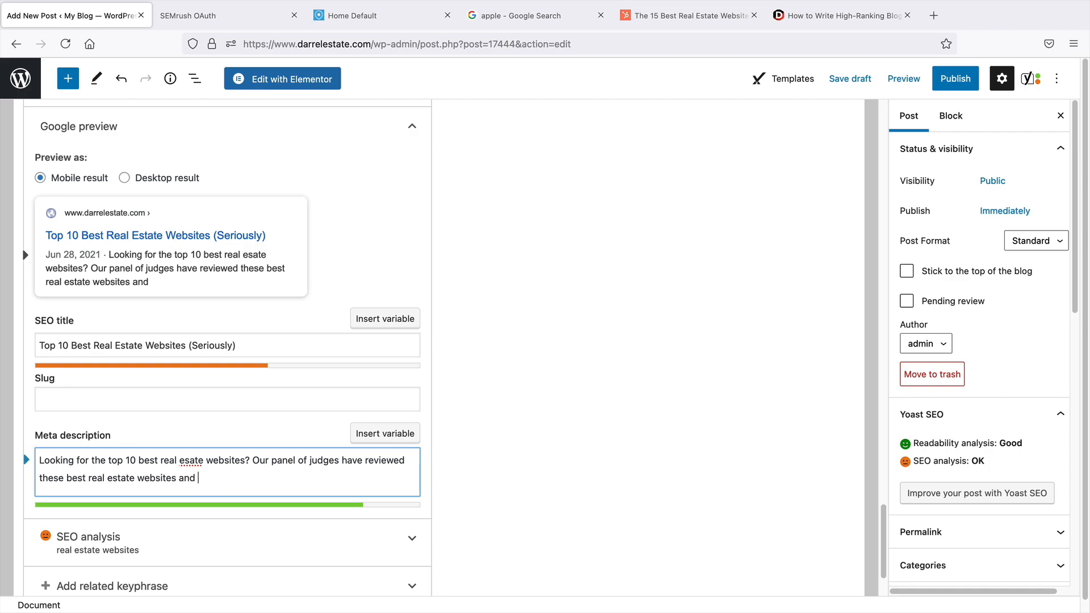
text(results shown!)
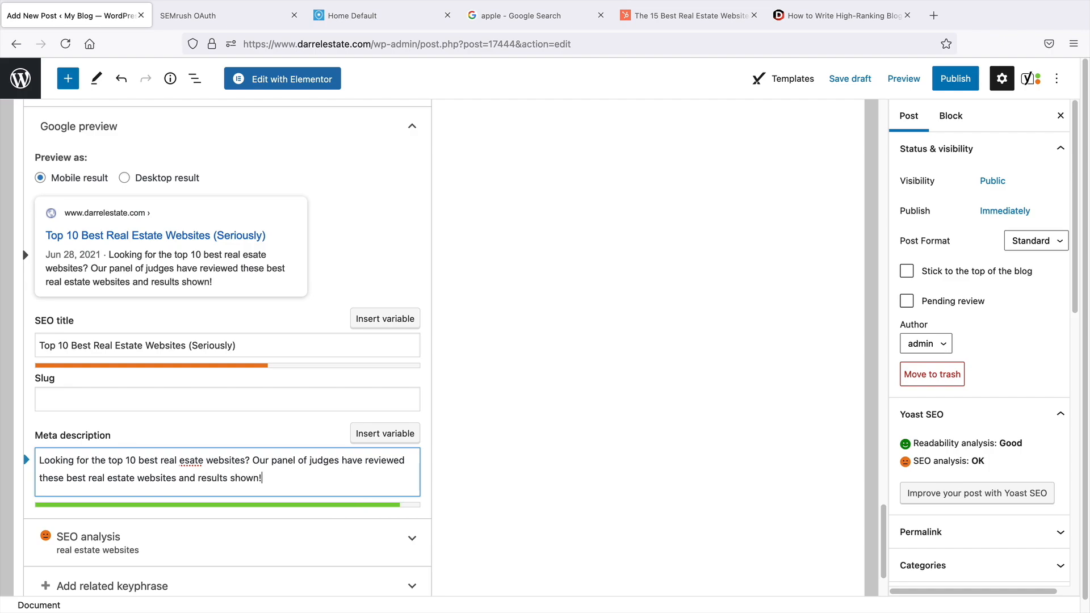
click(190, 459)
text(t)
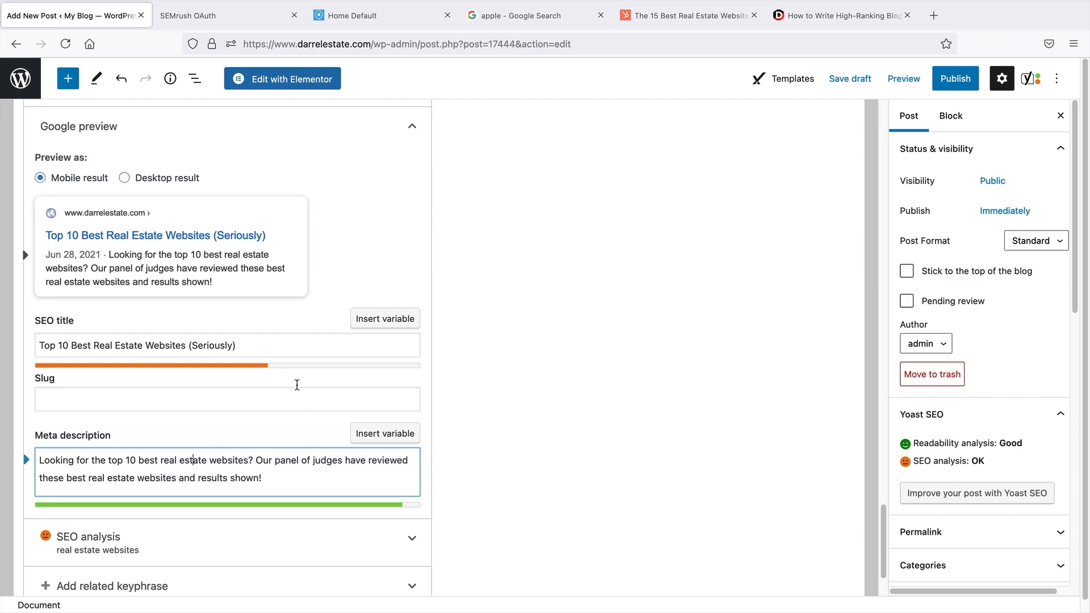
Check the focus keyphrase against the Google preview, and expand the SEO analysis to read its problems, improvements and good results.
scroll(154, 258, up, 5)
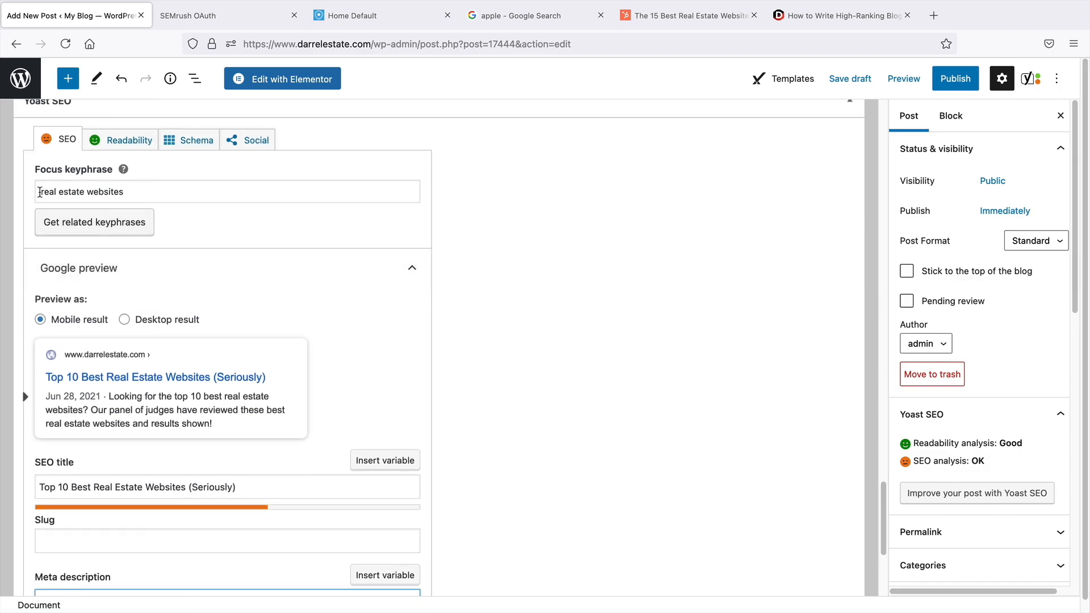
scroll(147, 188, down, 4)
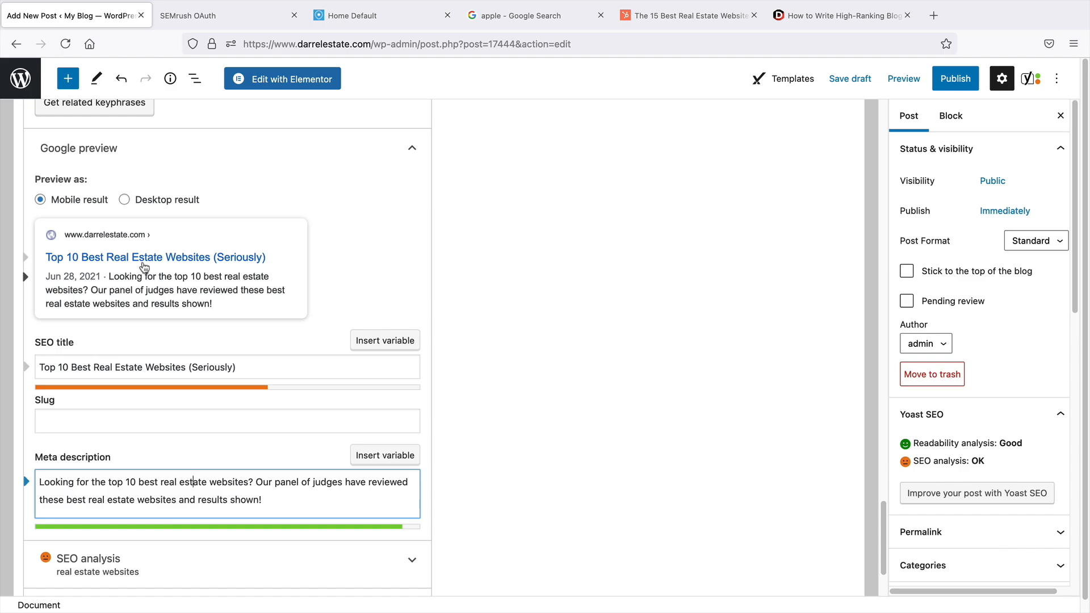
scroll(146, 258, down, 3)
scroll(146, 256, down, 5)
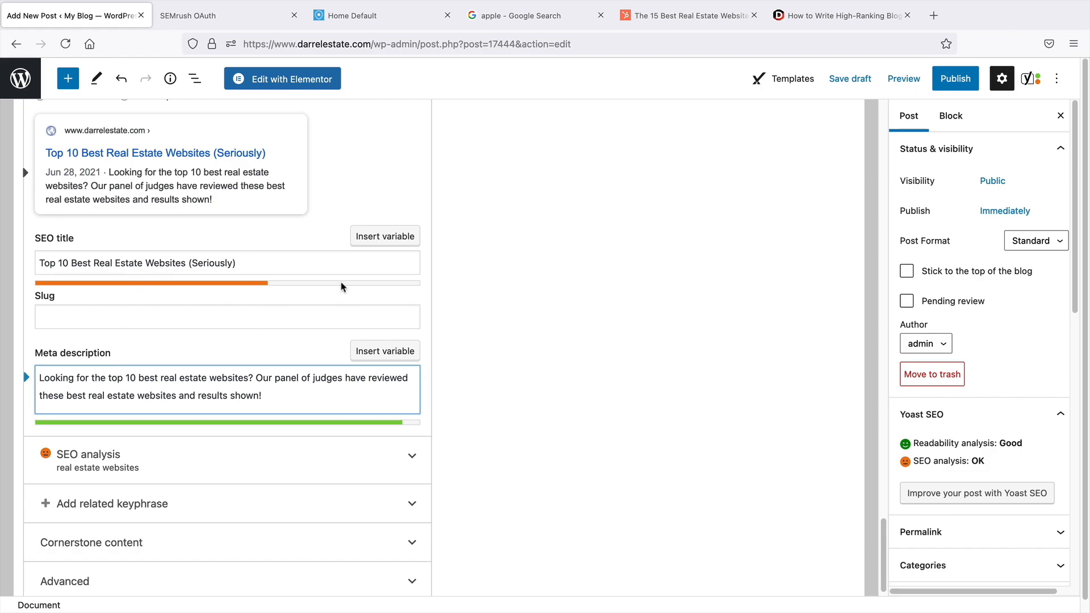
scroll(191, 313, down, 1)
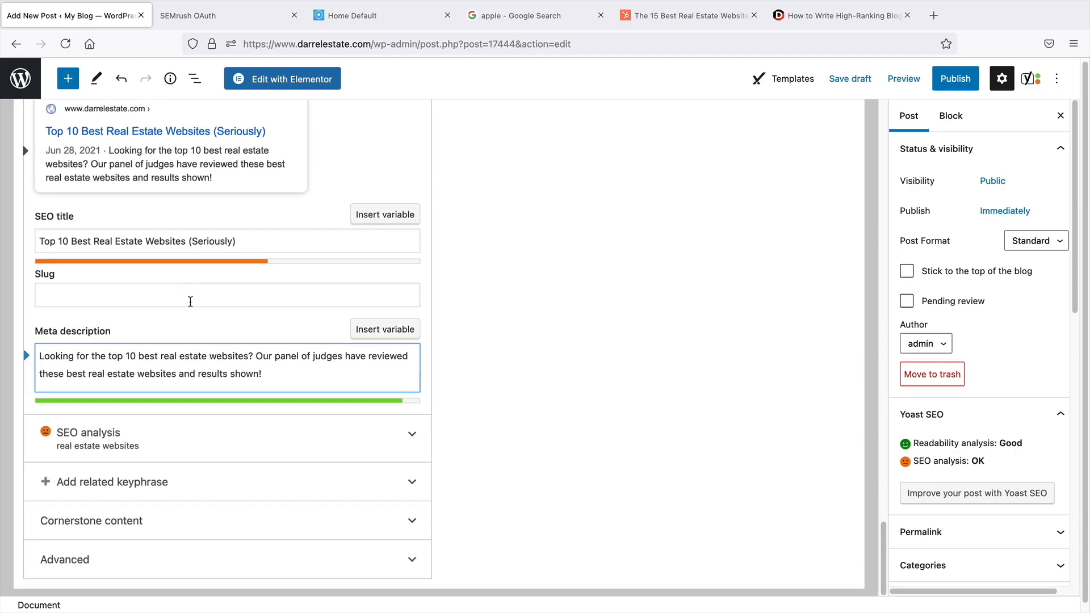
click(140, 420)
scroll(196, 363, down, 6)
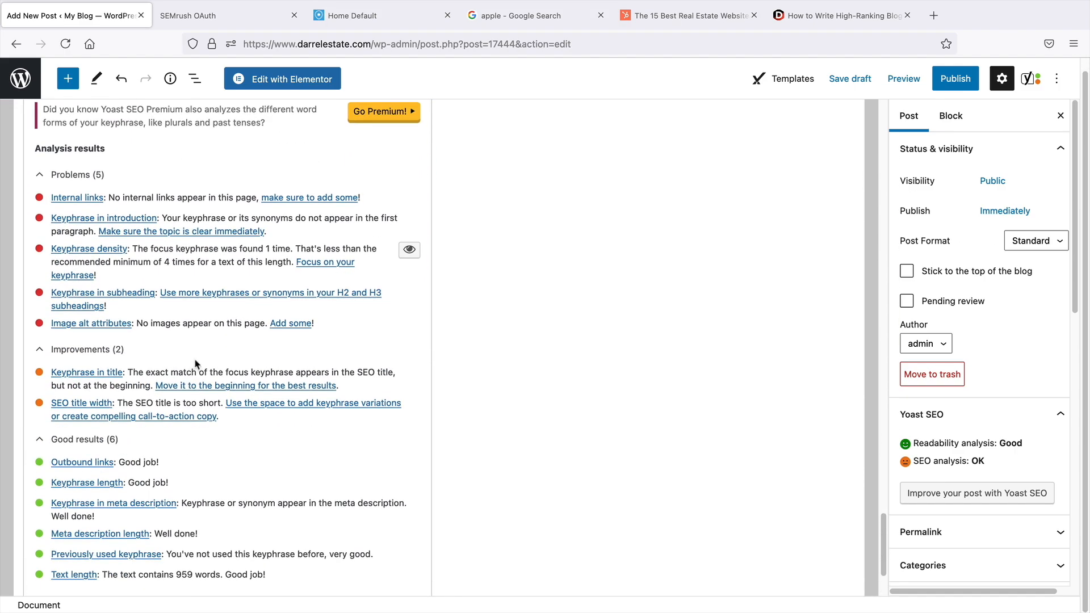
scroll(196, 364, down, 1)
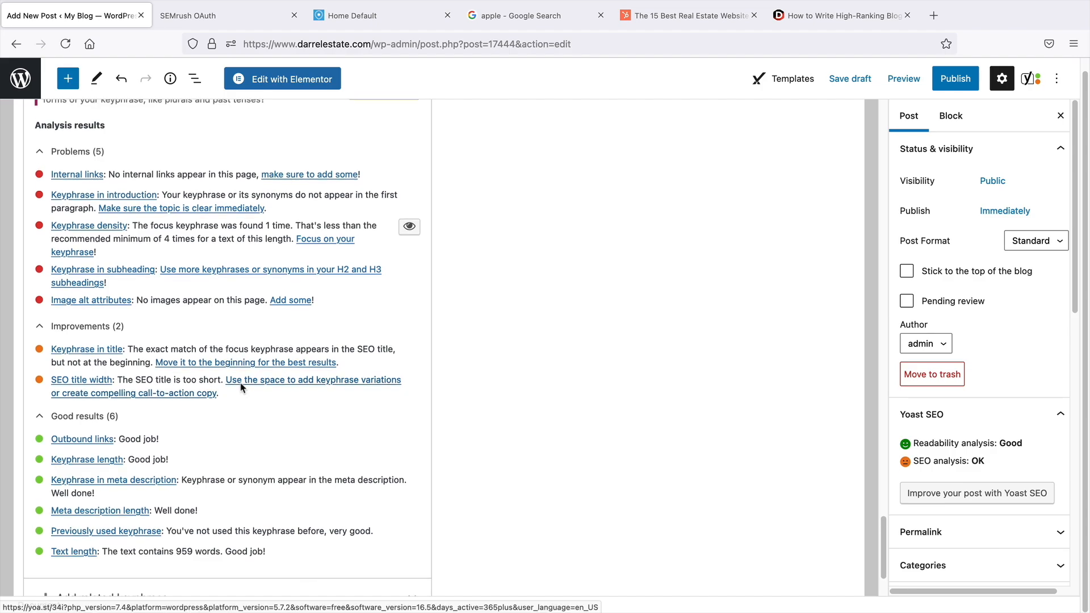
scroll(240, 387, down, 1)
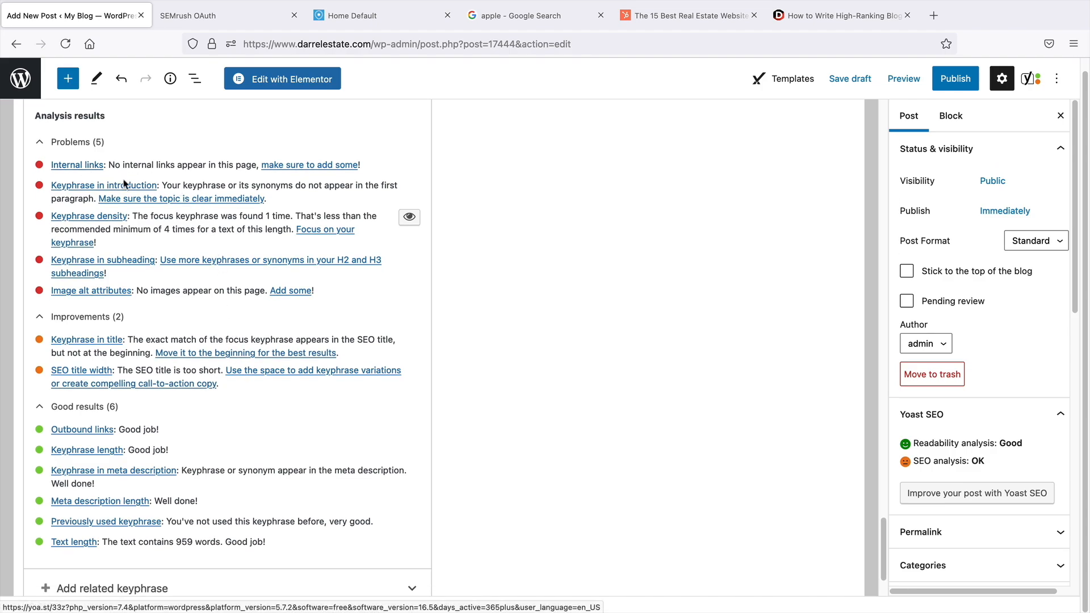
Open the real estate site's With Tabs properties page, copy its URL and return to the post's Facebook section.
drag(883, 557, 877, 372)
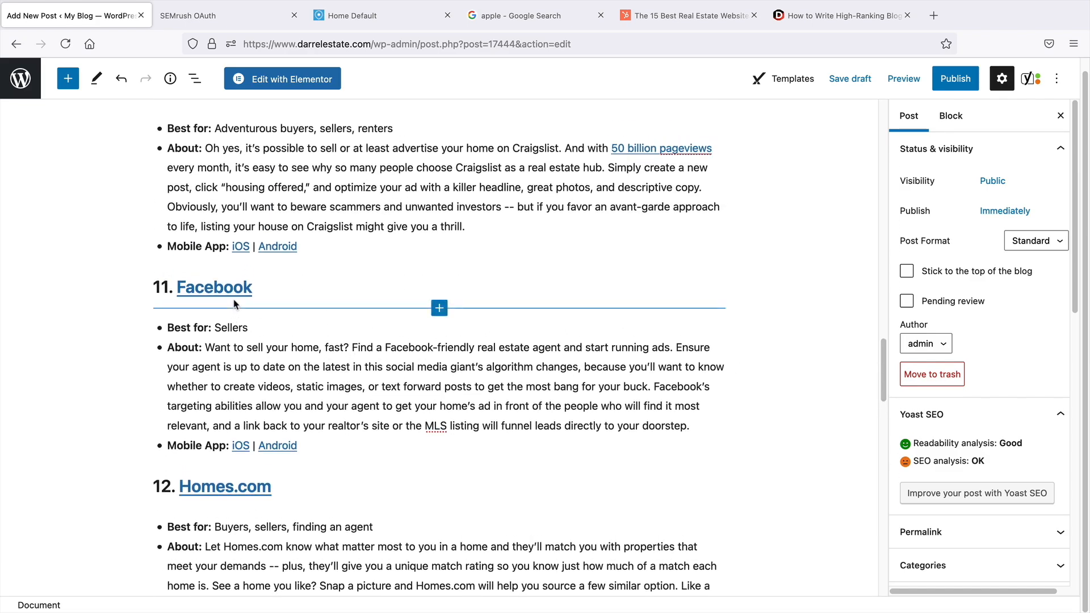
click(337, 17)
mouse_move(447, 110)
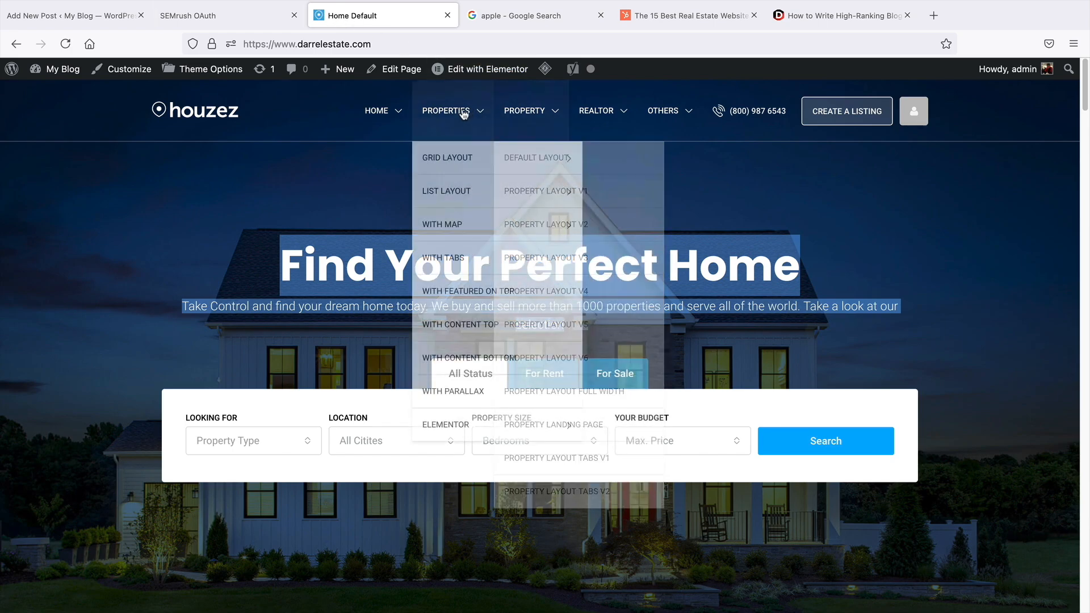
click(471, 260)
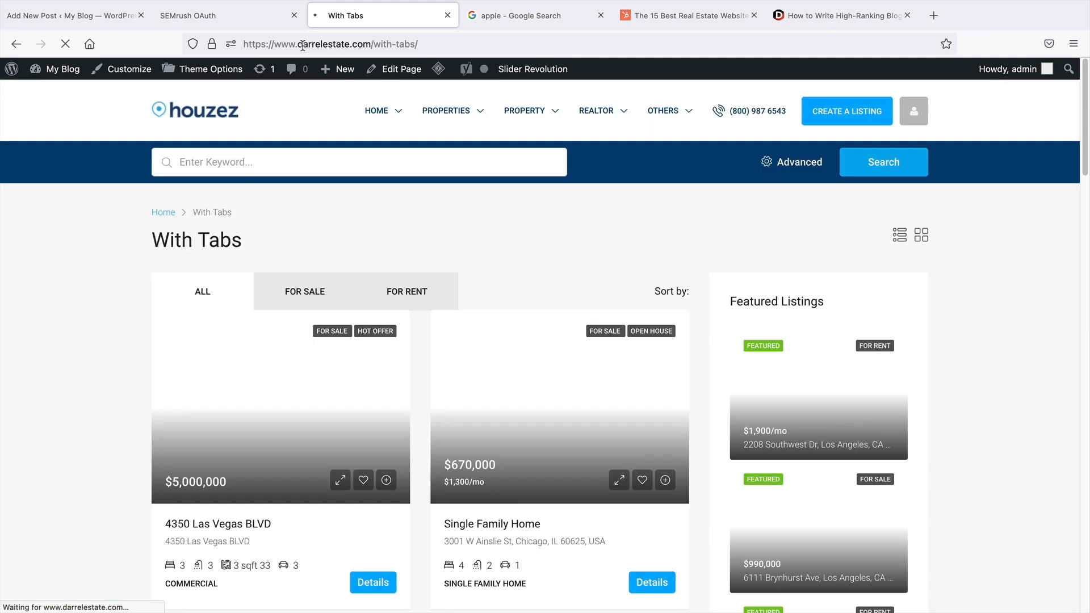
right_click(299, 45)
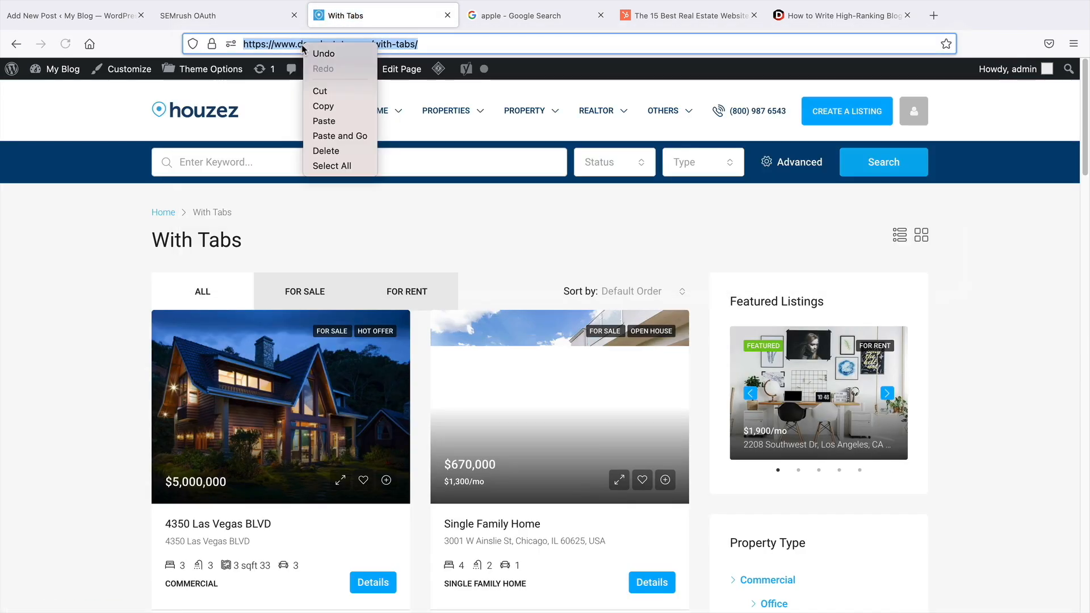
click(339, 105)
click(80, 16)
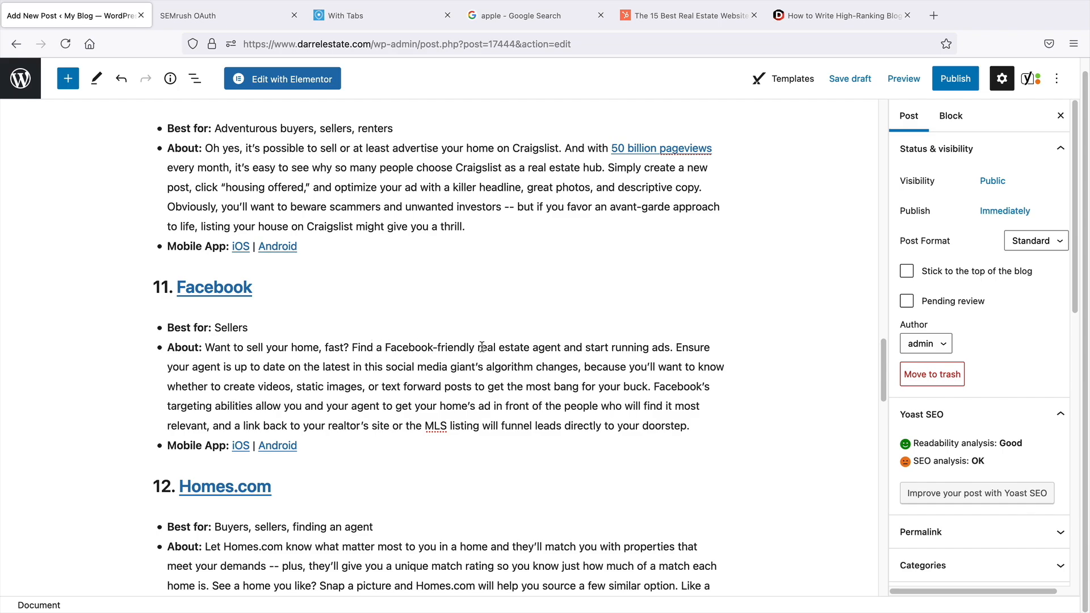
drag(476, 347, 530, 345)
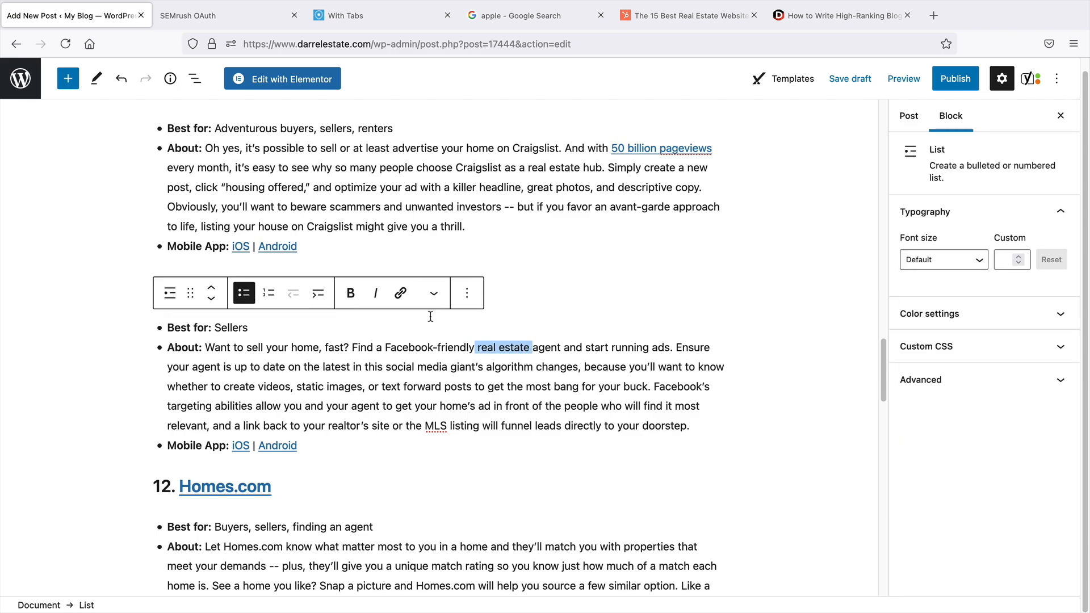
click(400, 293)
right_click(422, 389)
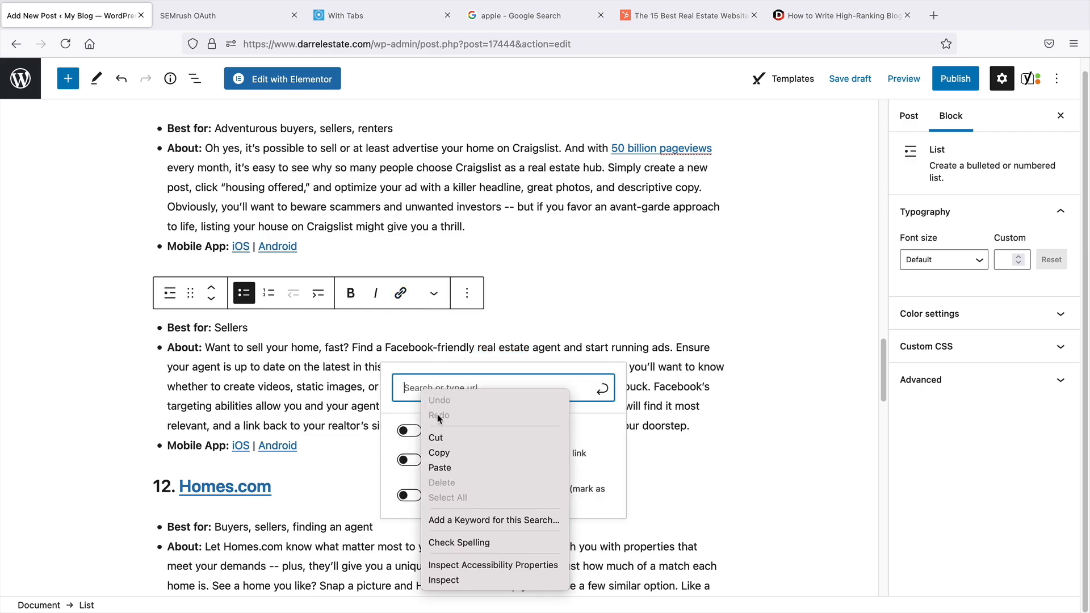
click(443, 468)
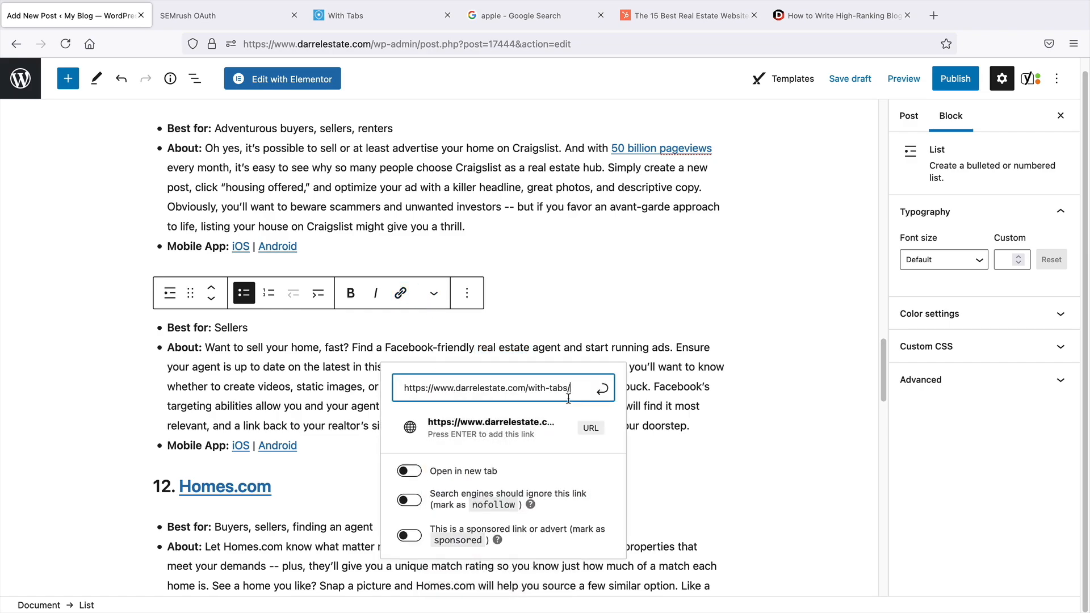
key(Return)
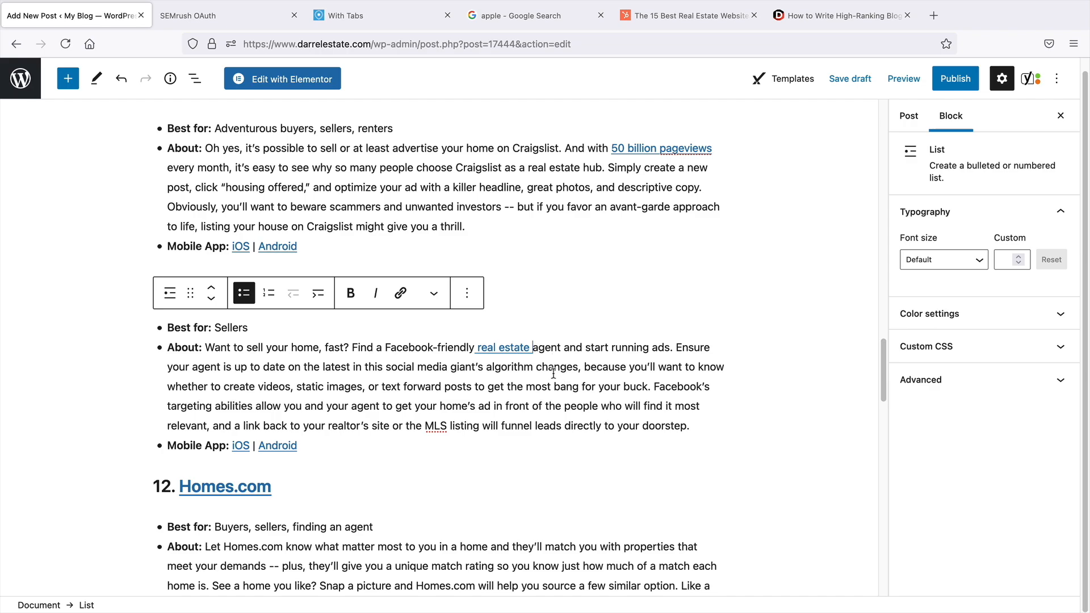
click(501, 347)
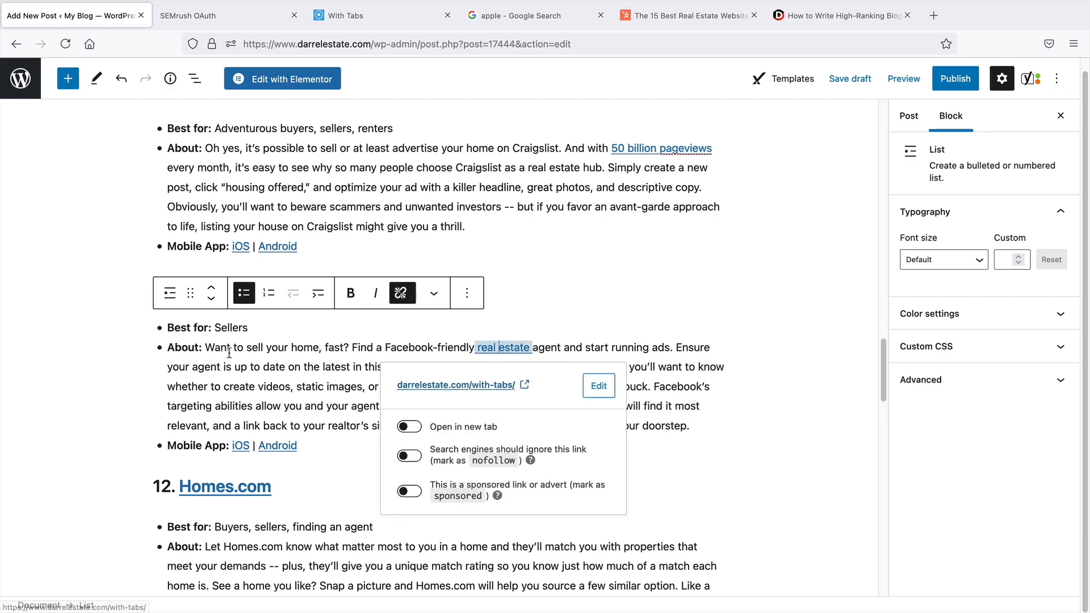
click(433, 423)
Check the internal links result and the remaining problems in the post's updated SEO analysis.
scroll(481, 378, down, 15)
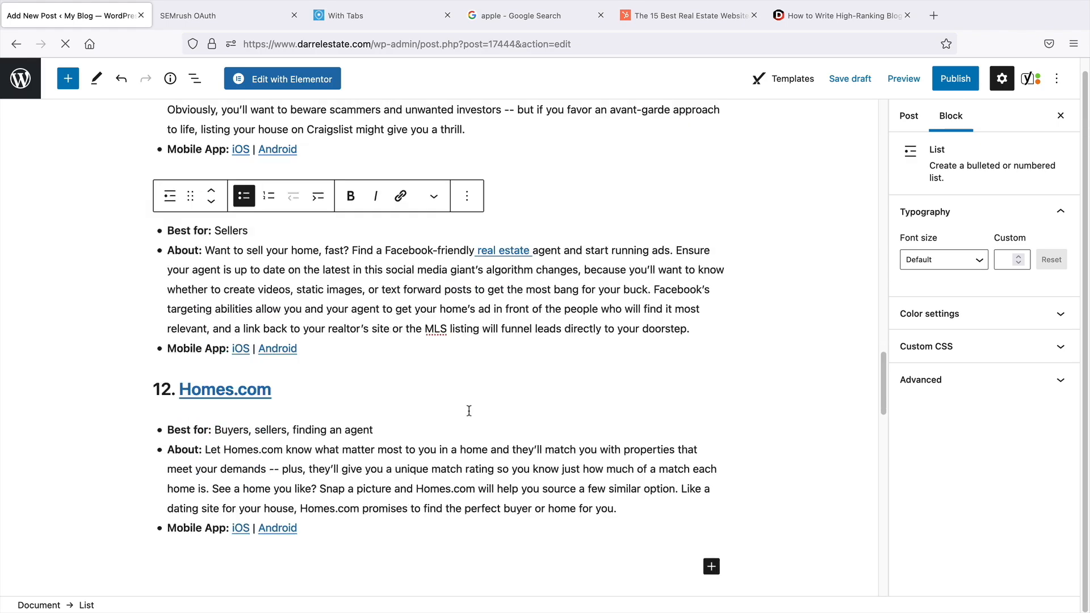
scroll(470, 415, down, 7)
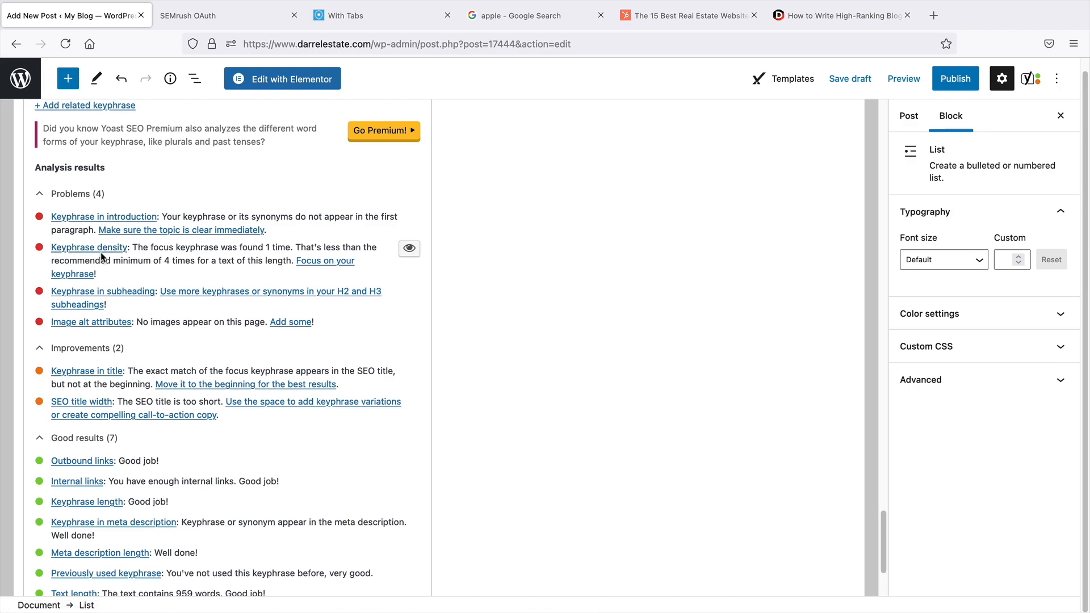
drag(878, 535, 878, 518)
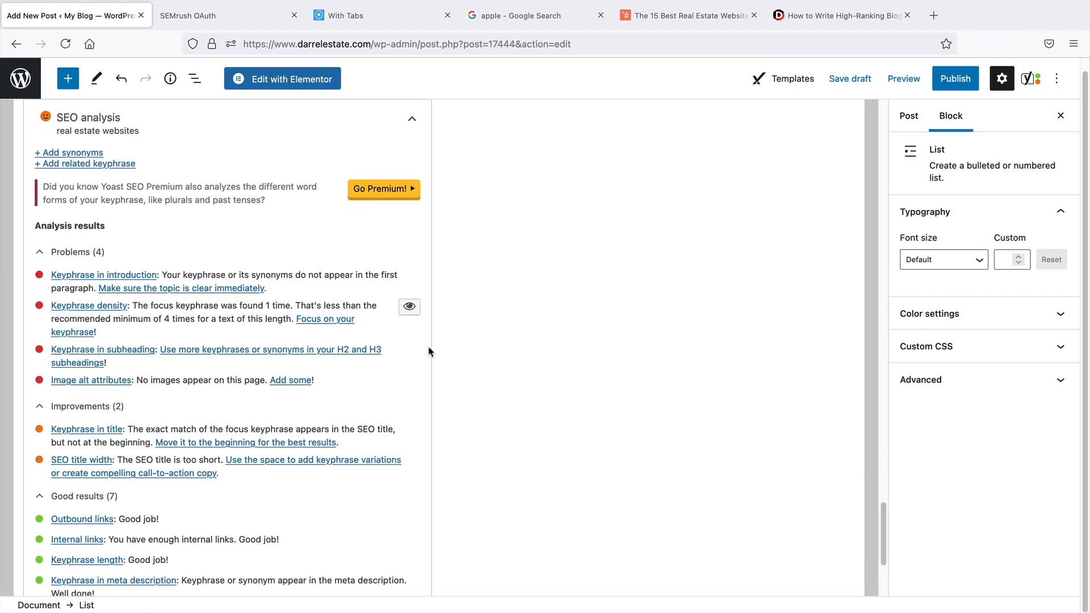
scroll(187, 307, down, 2)
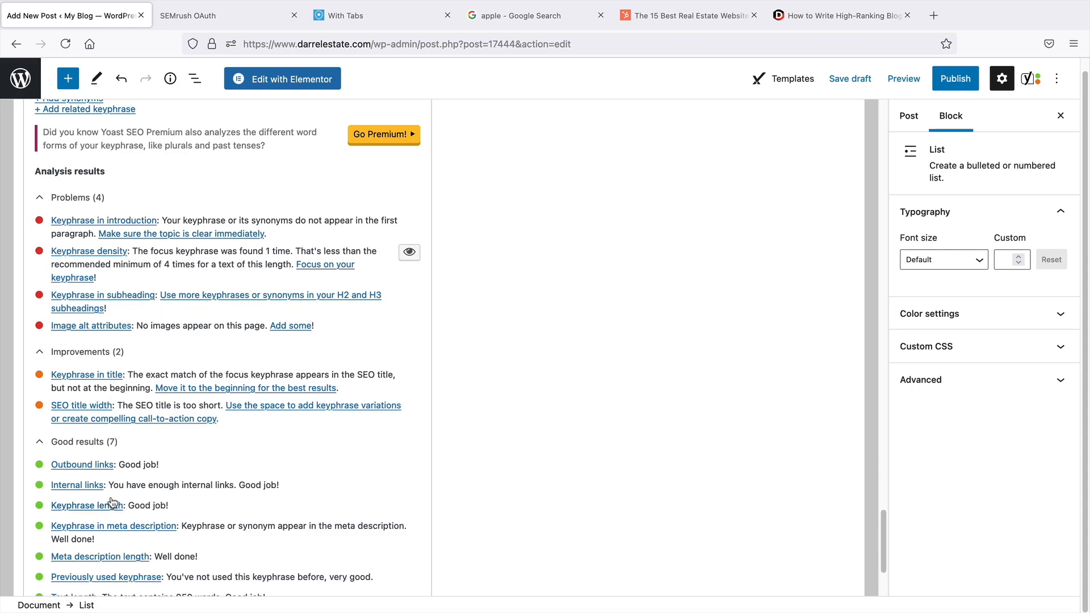
View the keyword stuffing and interlinking sections of the "How to Write High-Ranking Blog Posts" article and return to the post's SEO analysis.
click(814, 26)
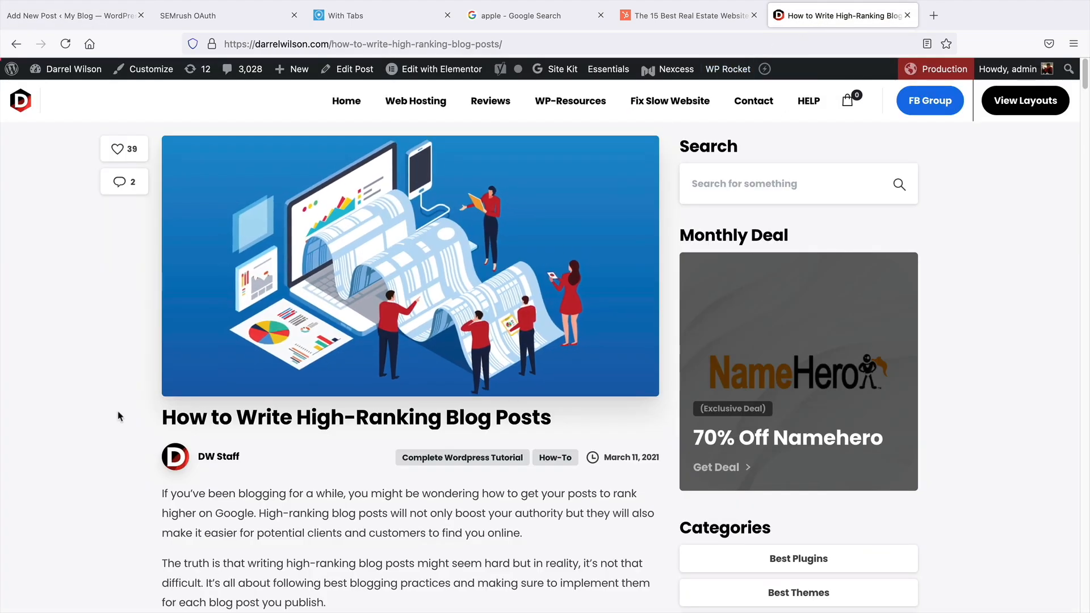
scroll(112, 406, down, 5)
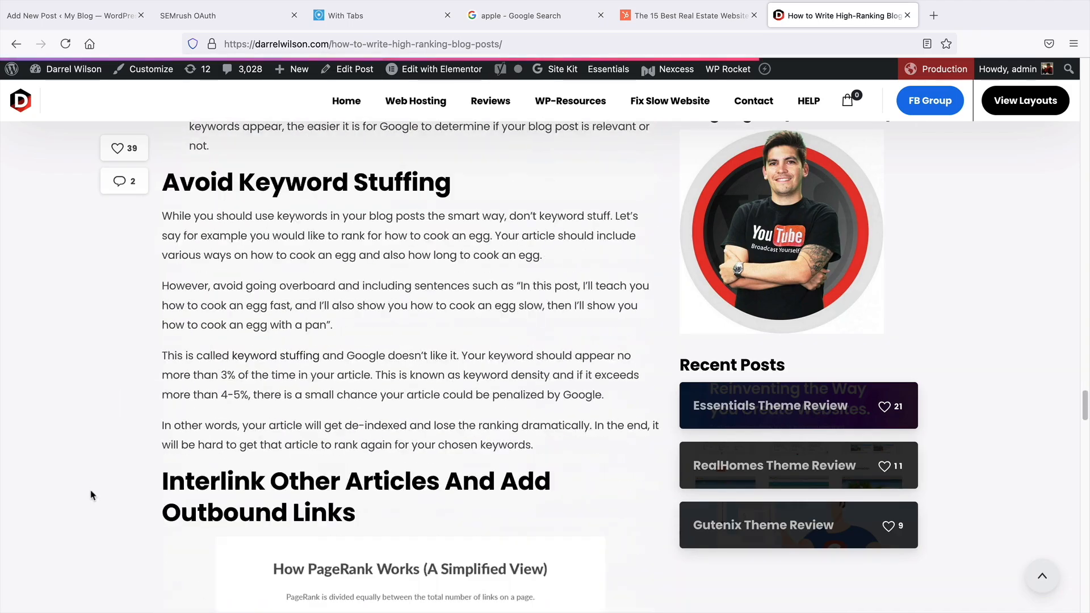
click(82, 23)
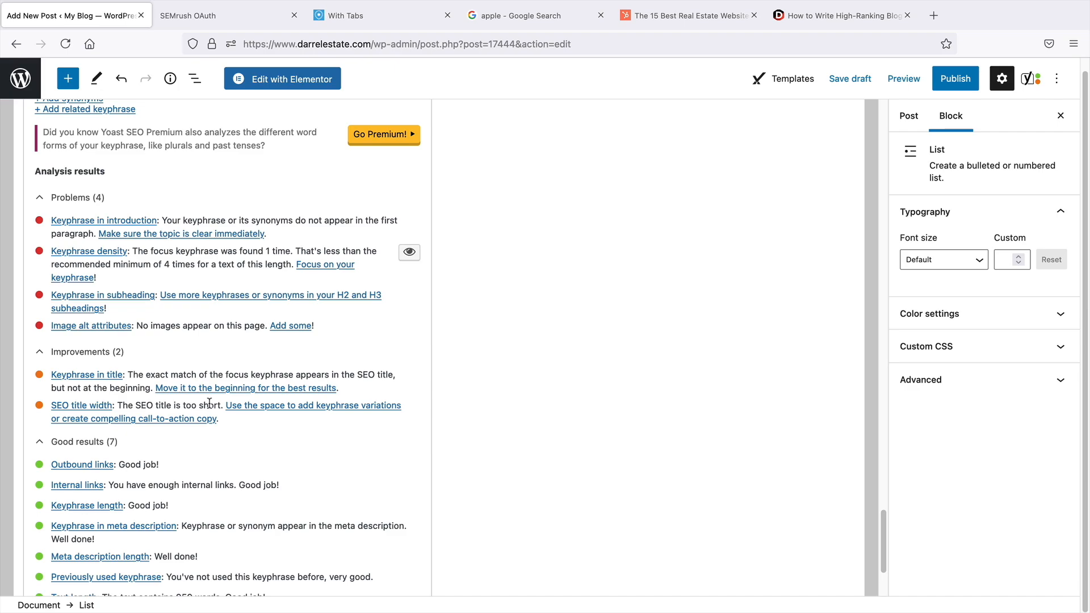
click(826, 23)
scroll(433, 257, down, 6)
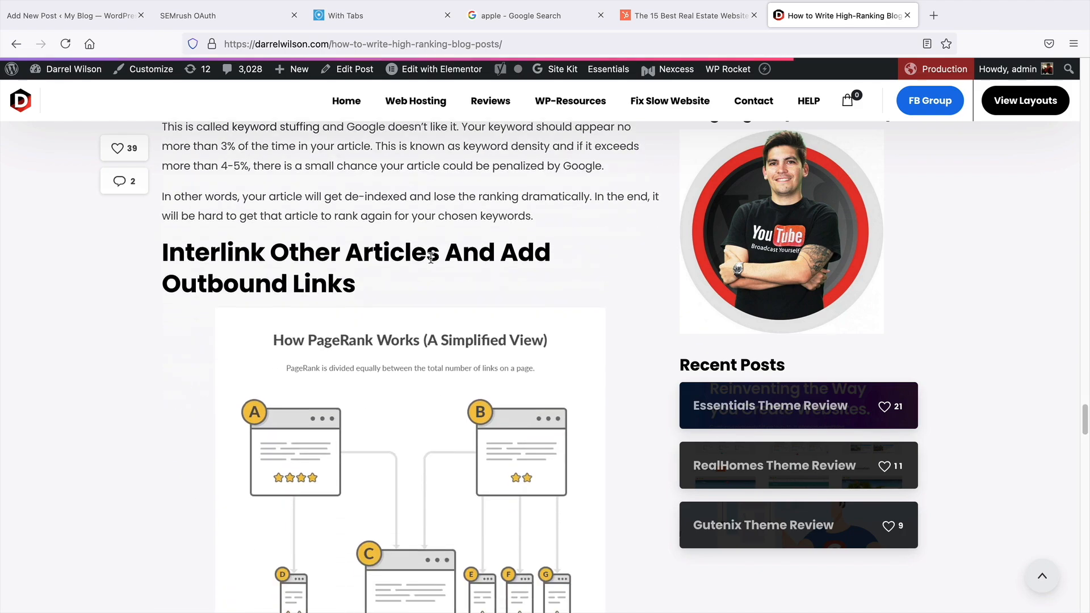
click(73, 16)
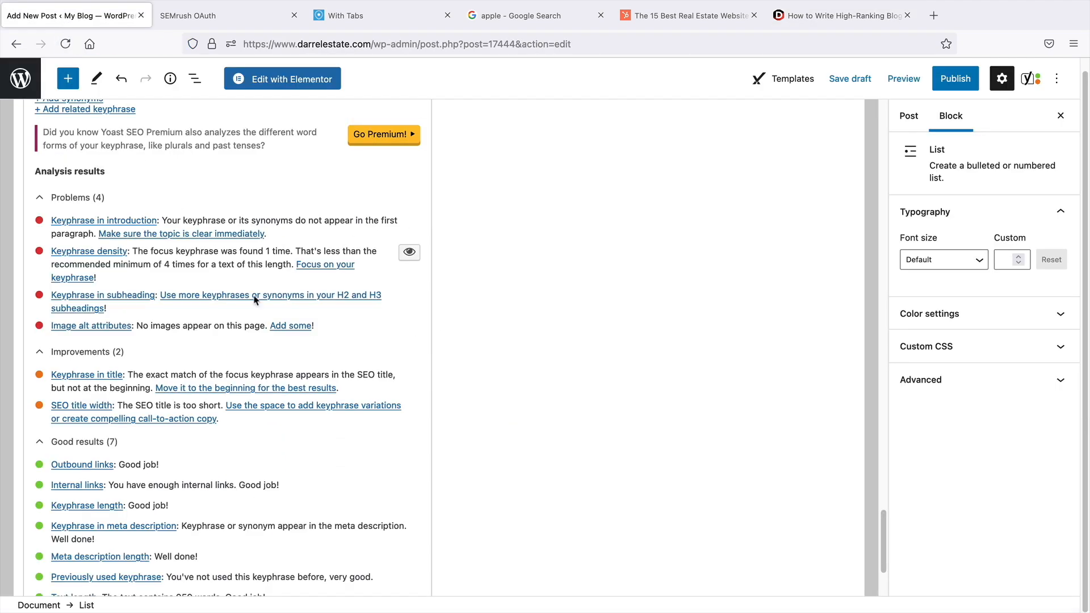
middle_click(555, 404)
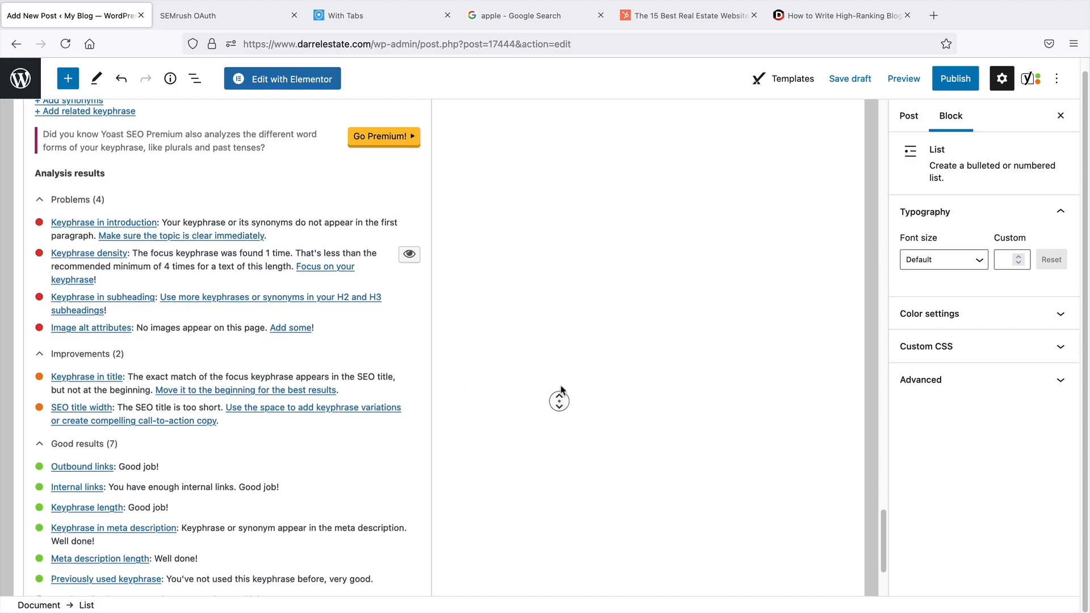
scroll(559, 380, down, 5)
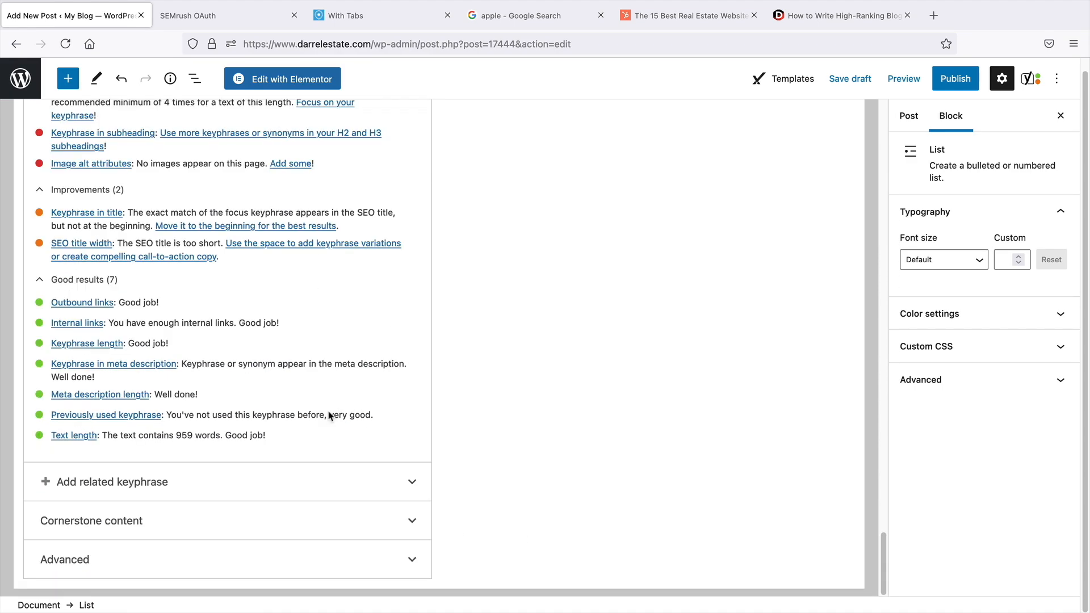
Mark the post as cornerstone content and check its advanced search engine settings.
click(116, 525)
scroll(480, 406, down, 2)
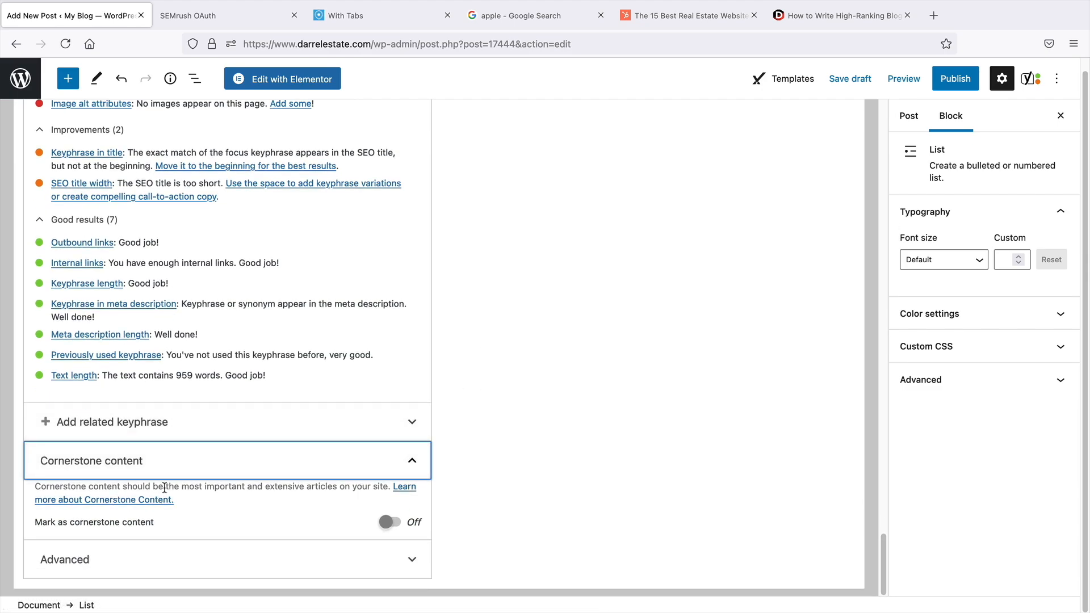
click(386, 523)
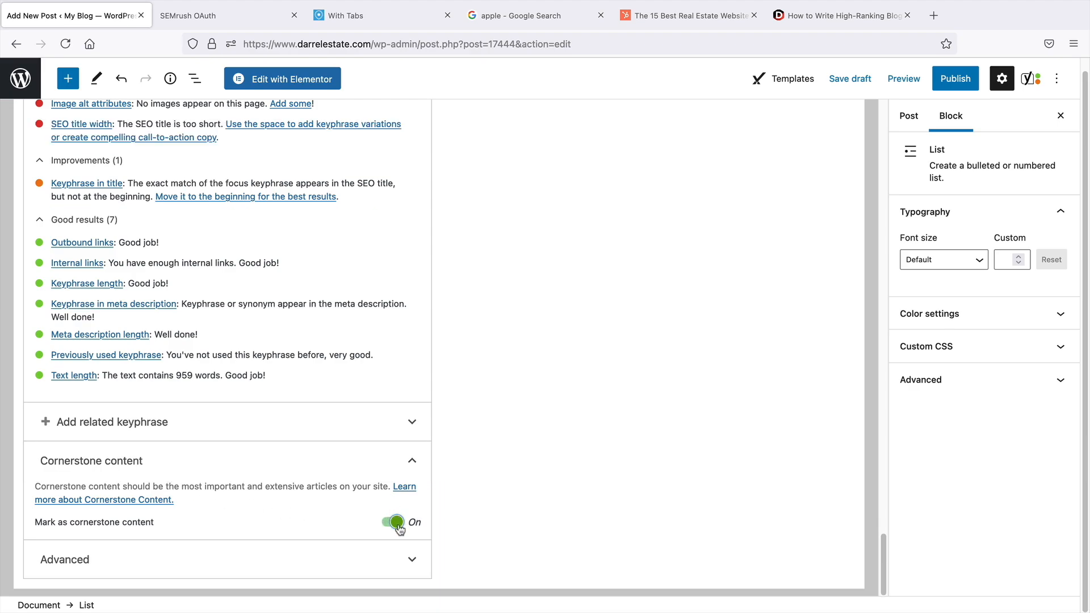
click(418, 558)
scroll(454, 528, down, 5)
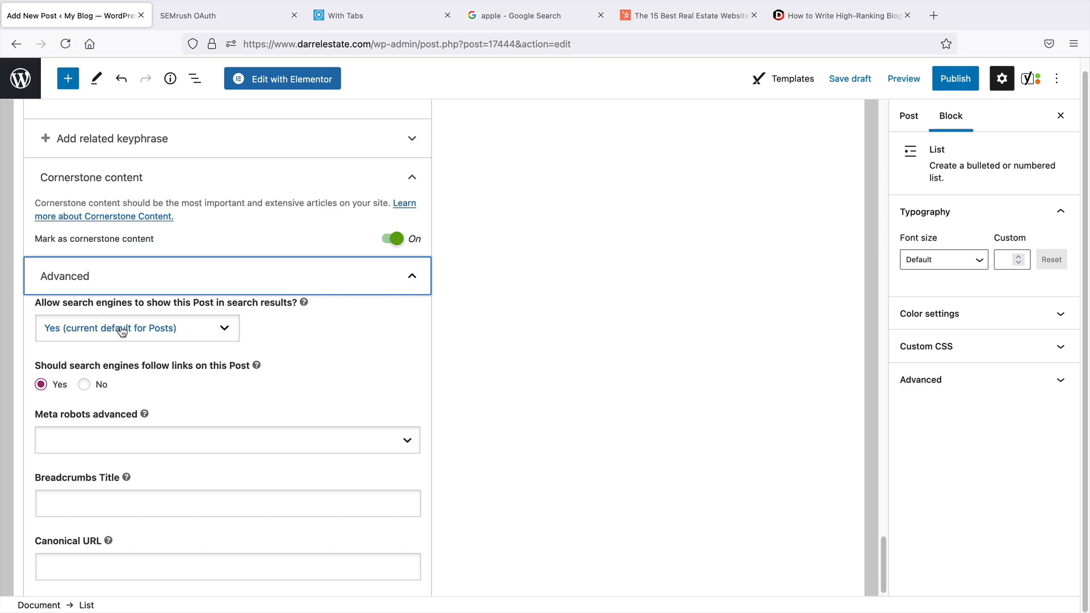
click(400, 279)
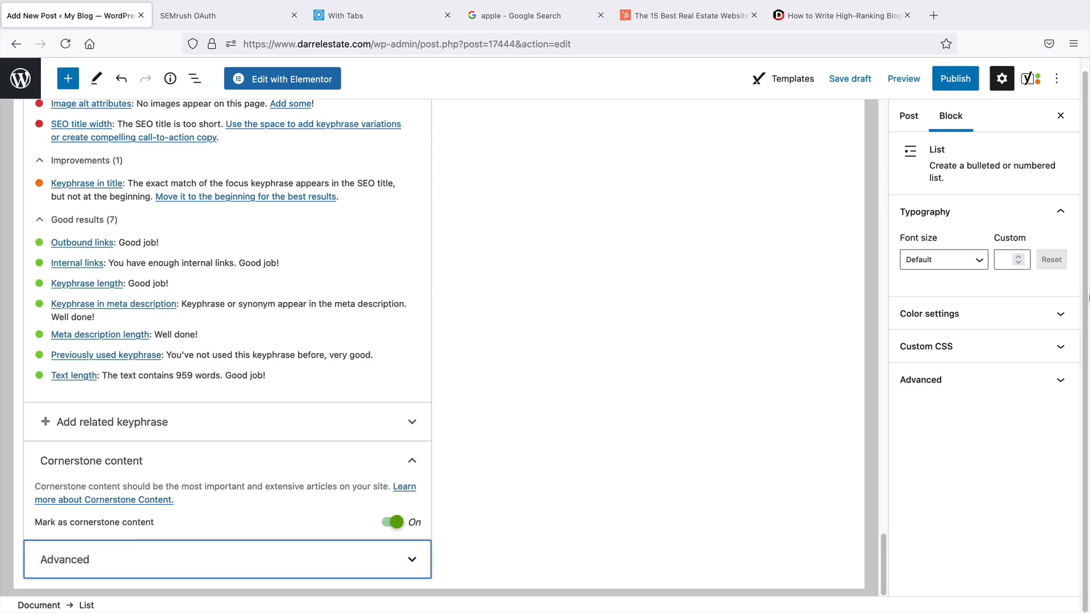
Set the post's featured image to the first media library picture, the lit house at night.
click(909, 115)
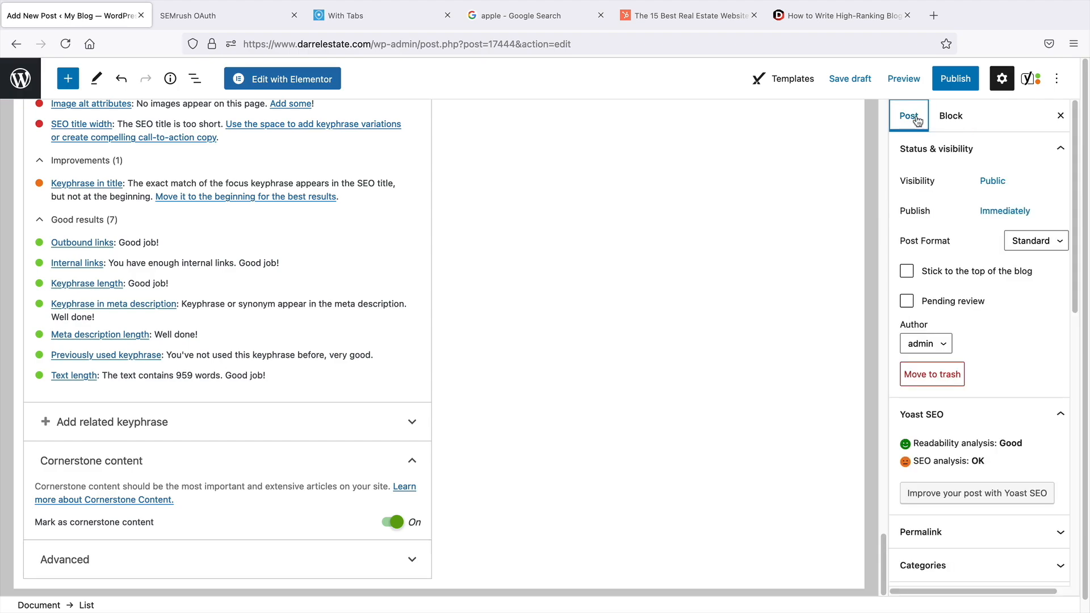
scroll(944, 409, down, 3)
scroll(945, 410, down, 3)
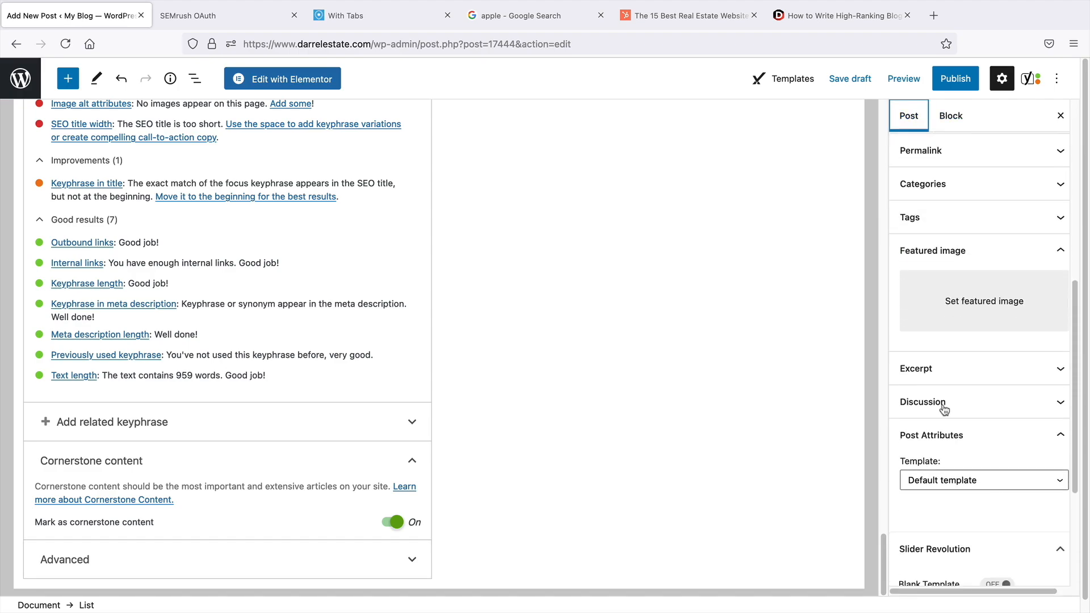
click(967, 299)
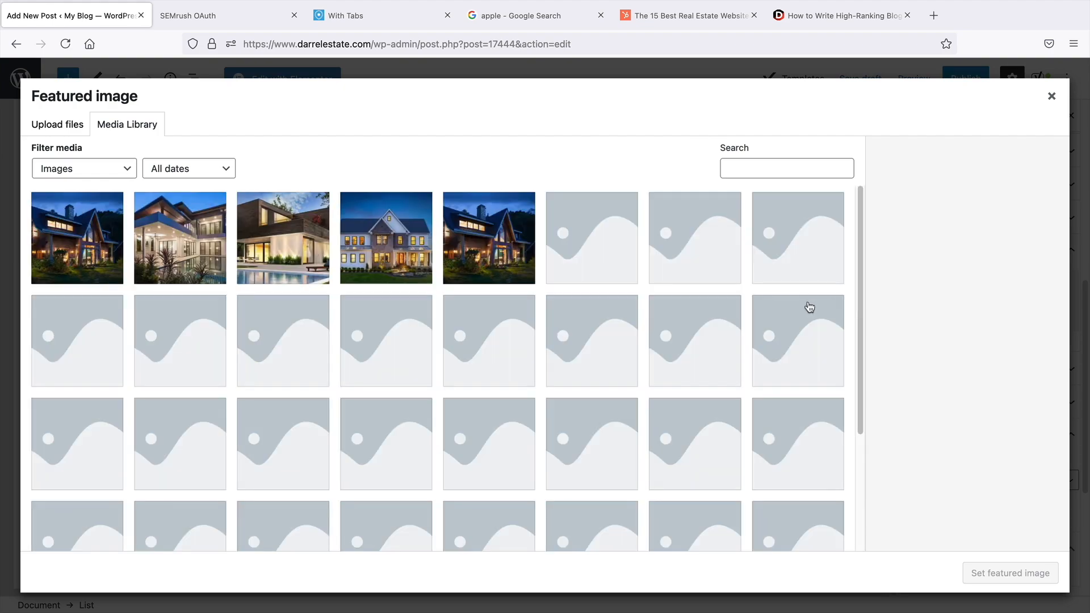
click(68, 237)
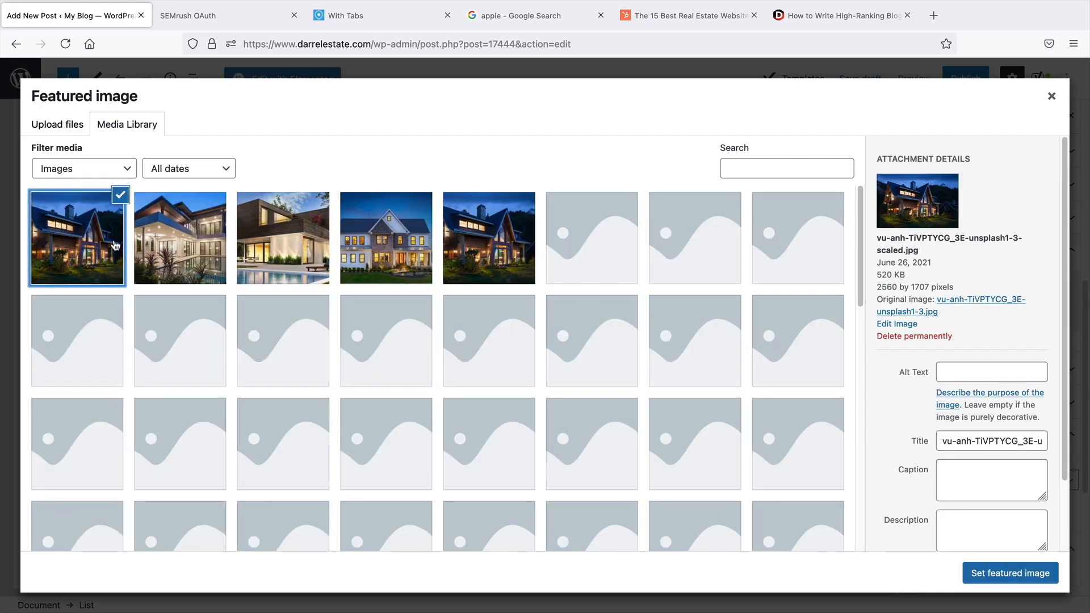
click(990, 577)
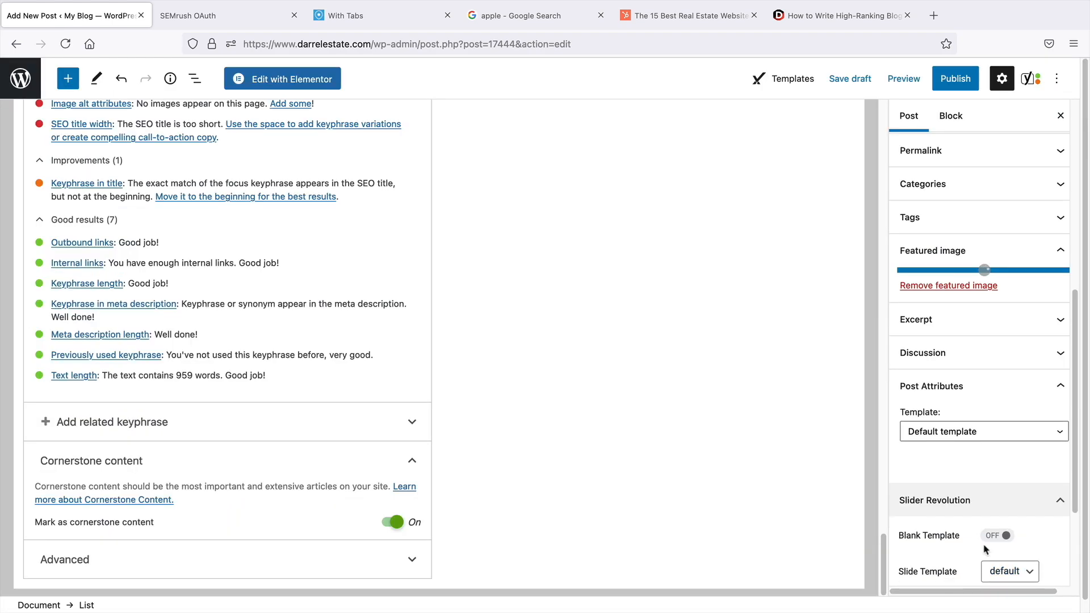
Review the post's Yoast readability analysis, schema and social settings, and open the Yoast SEO sidebar from the top of the post.
middle_click(832, 399)
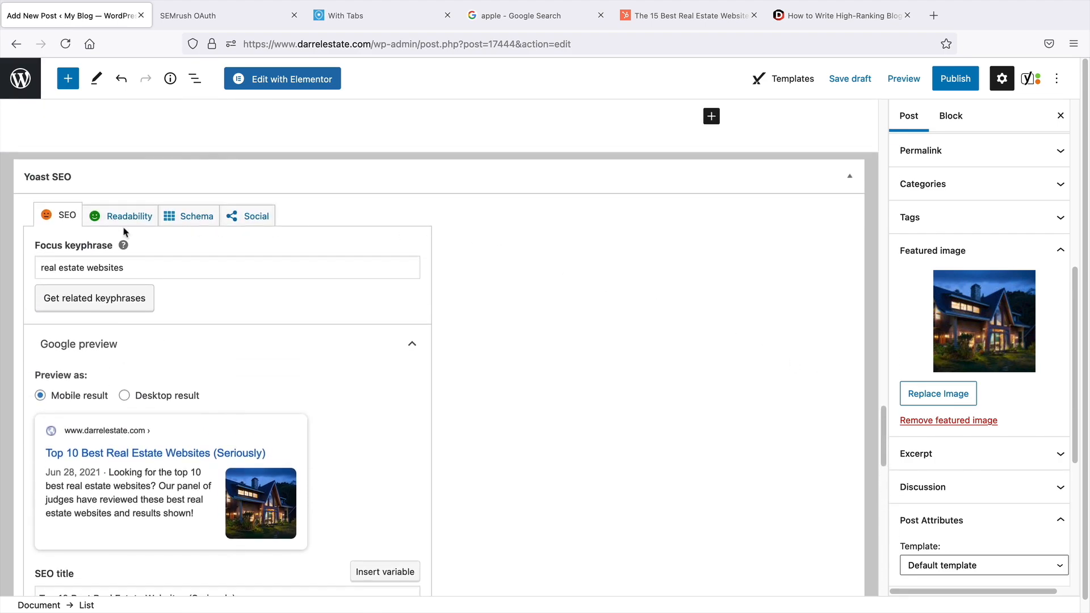
click(114, 216)
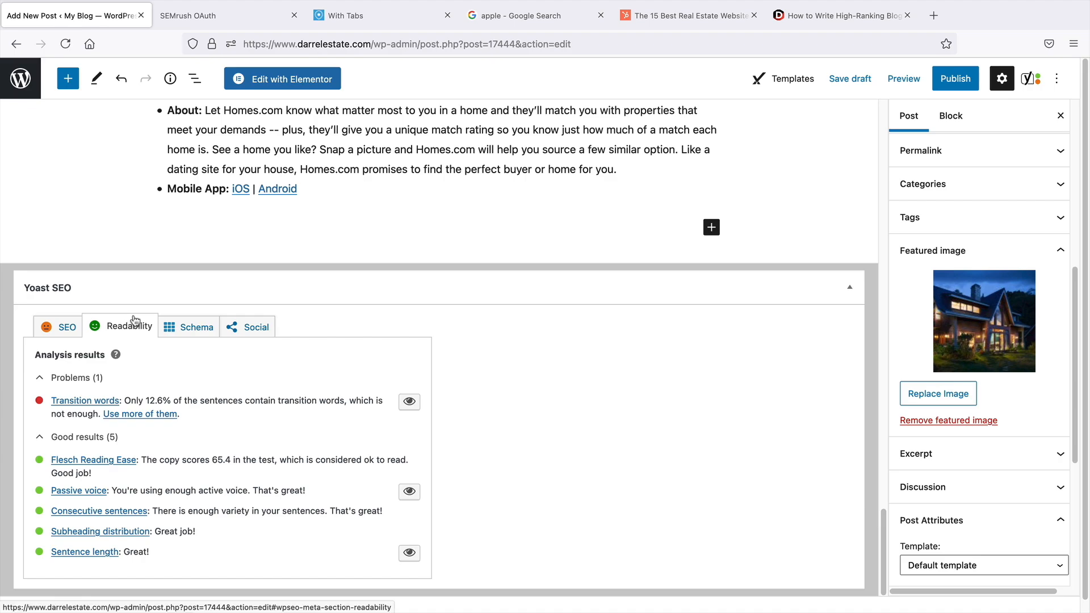
click(193, 327)
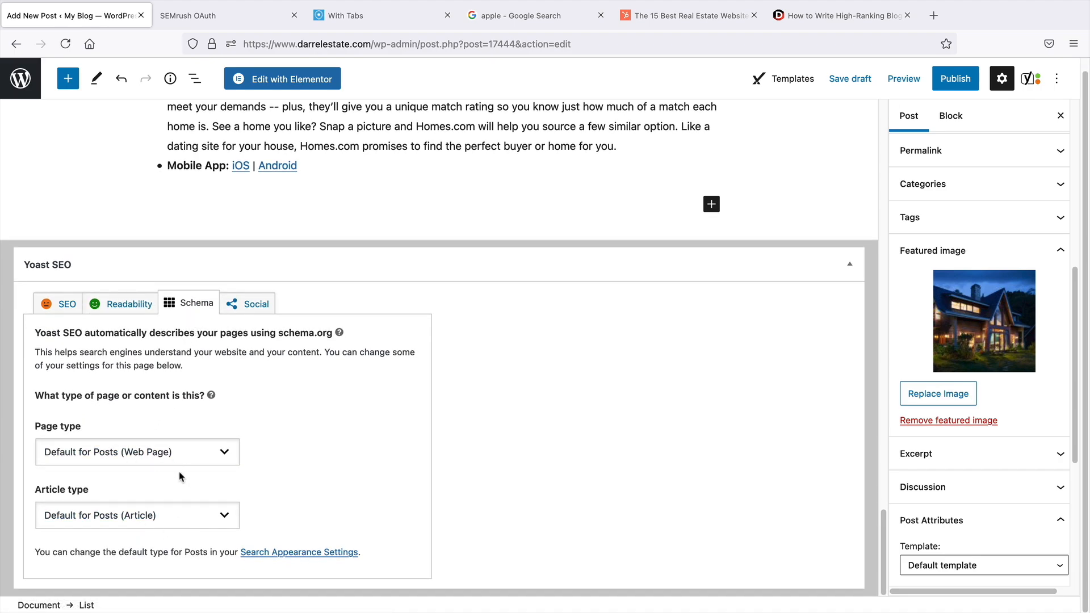
click(250, 314)
scroll(465, 371, down, 3)
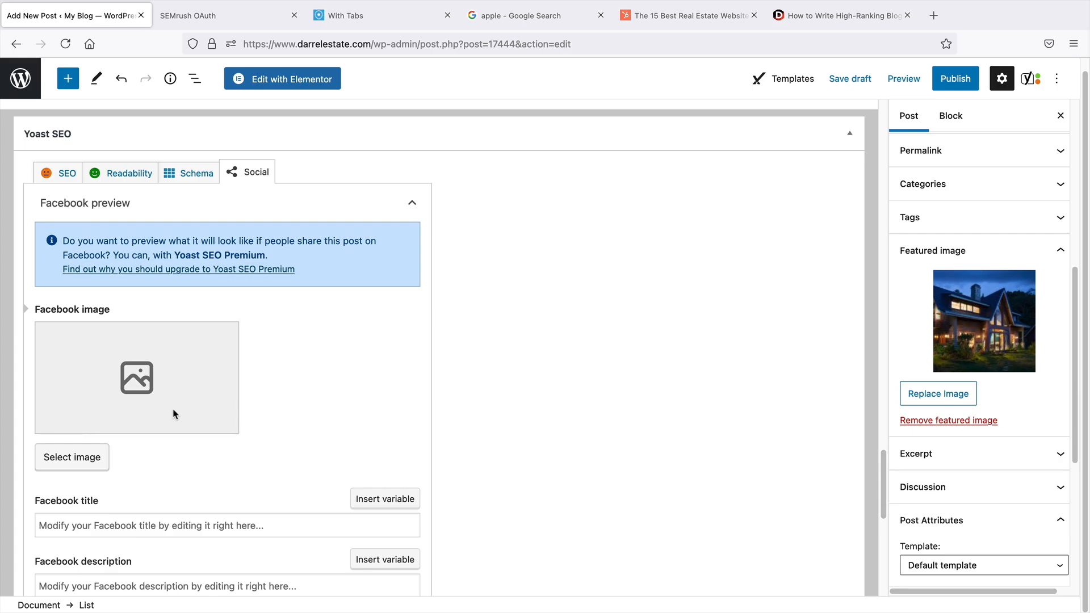
drag(884, 495, 885, 122)
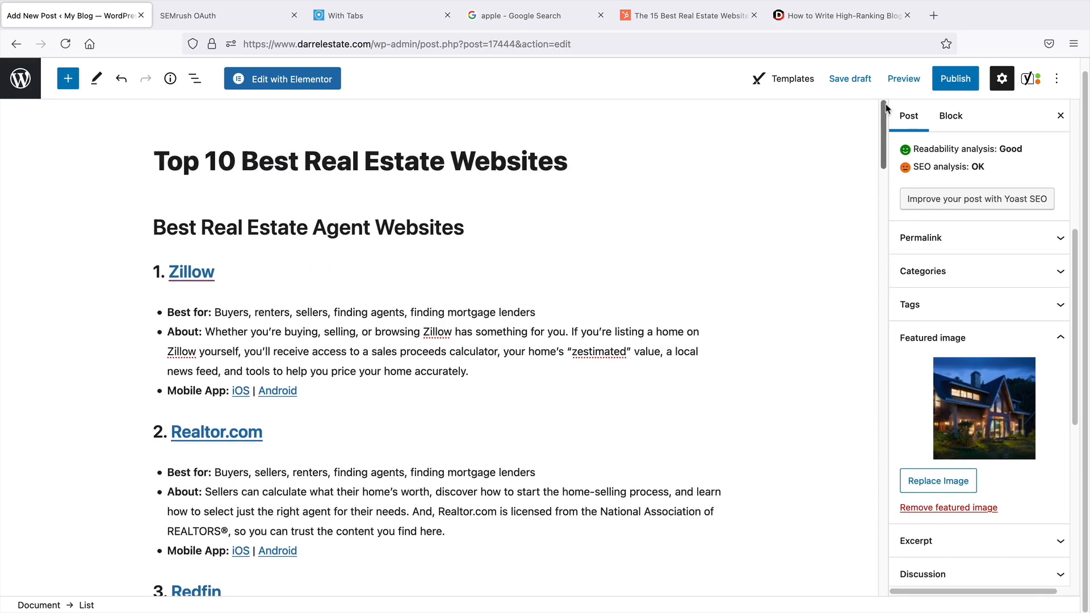
click(1031, 79)
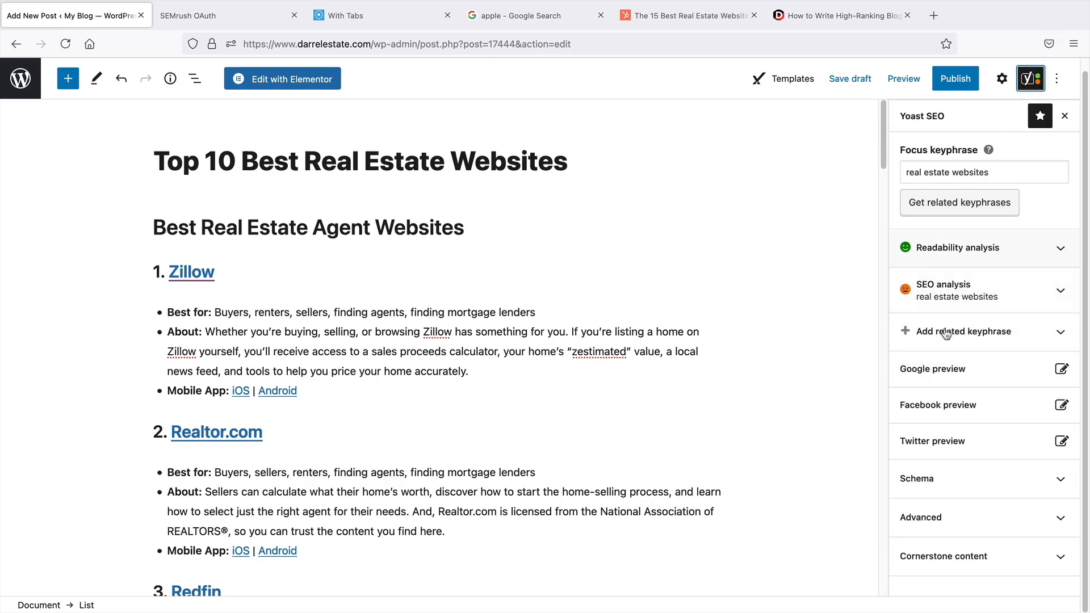
Publish the "Top 10 Best Real Estate Websites" post and open the live page.
click(951, 82)
click(951, 83)
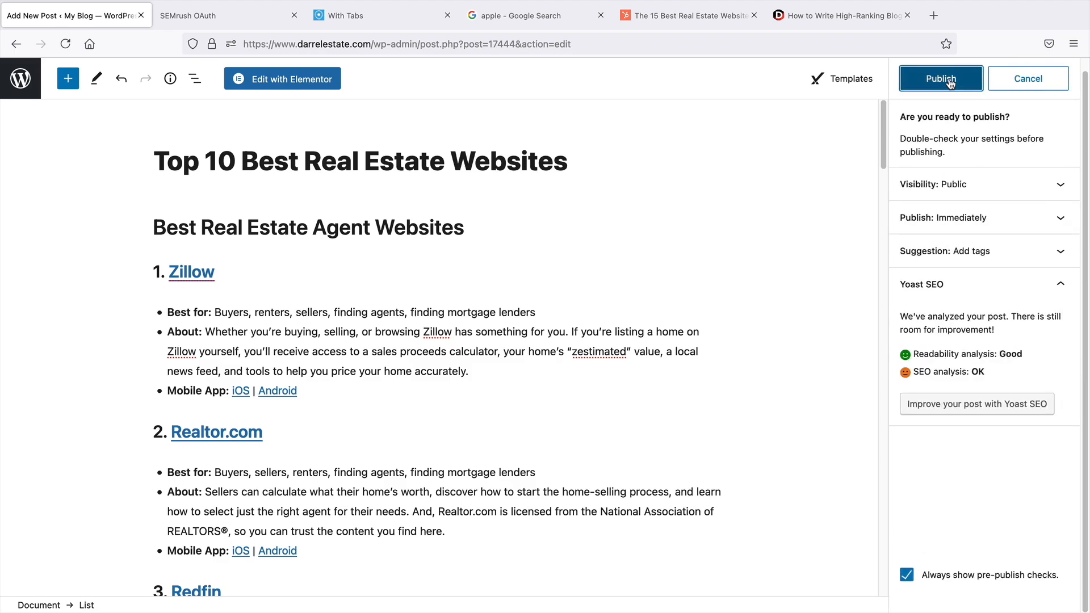
click(133, 569)
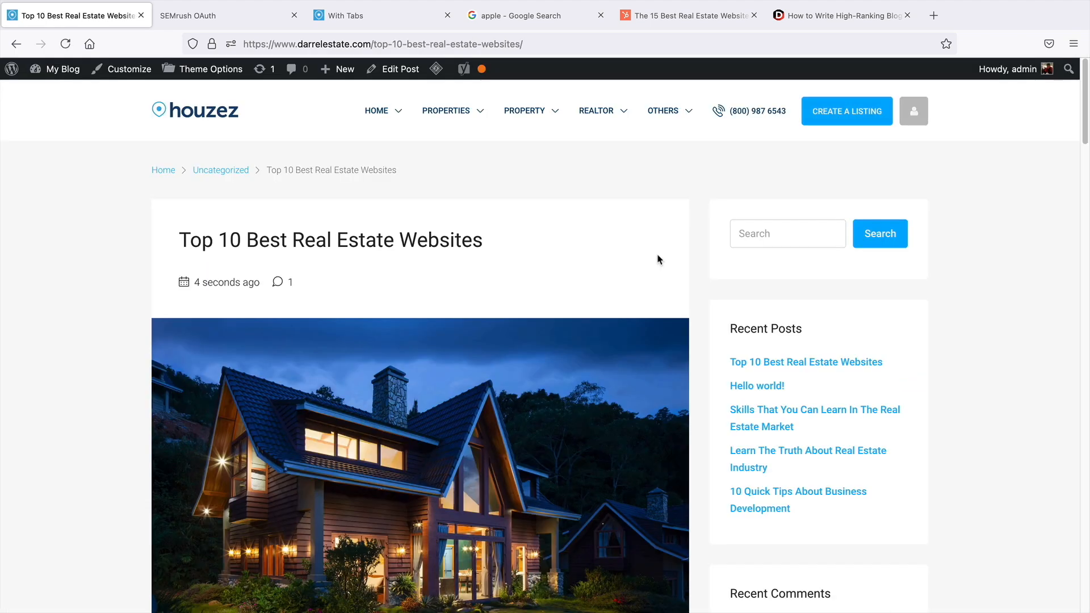
Look through the published post's listings and featured image, and view the Yoast options available for the live page.
middle_click(657, 255)
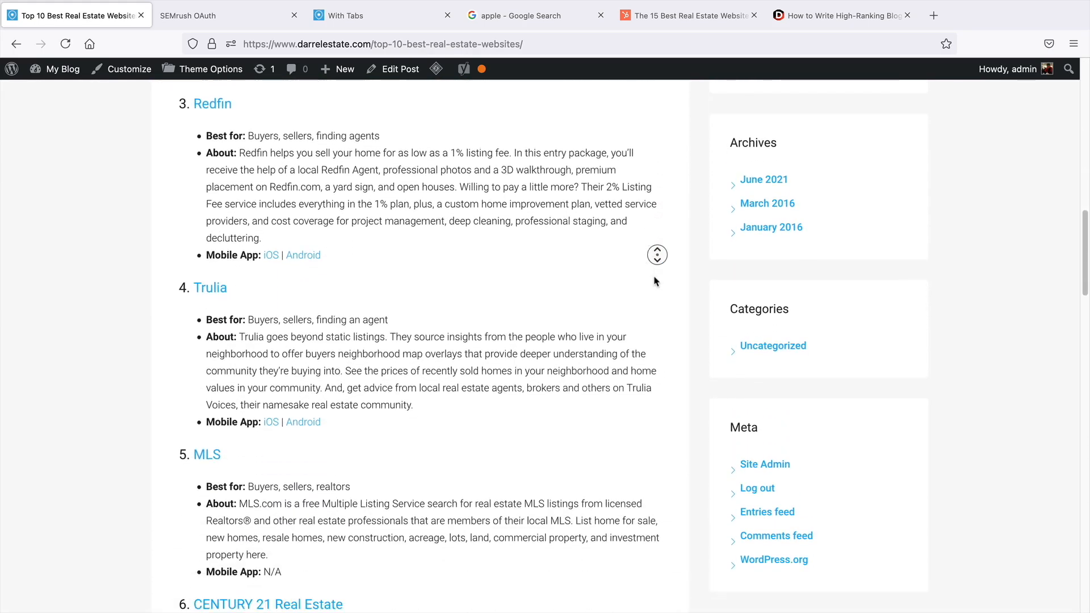
middle_click(656, 281)
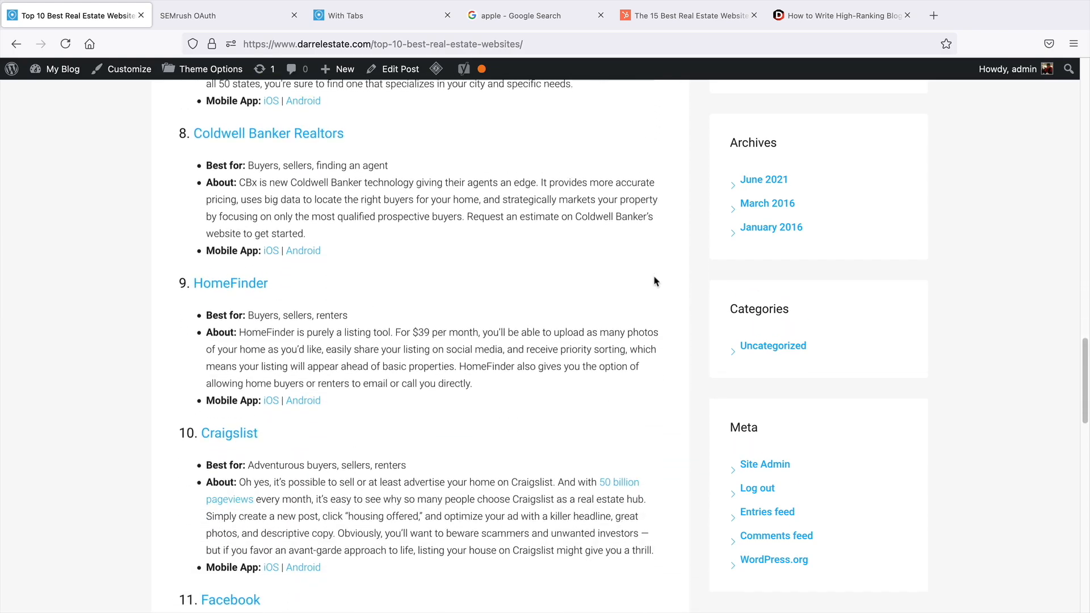
scroll(475, 413, up, 15)
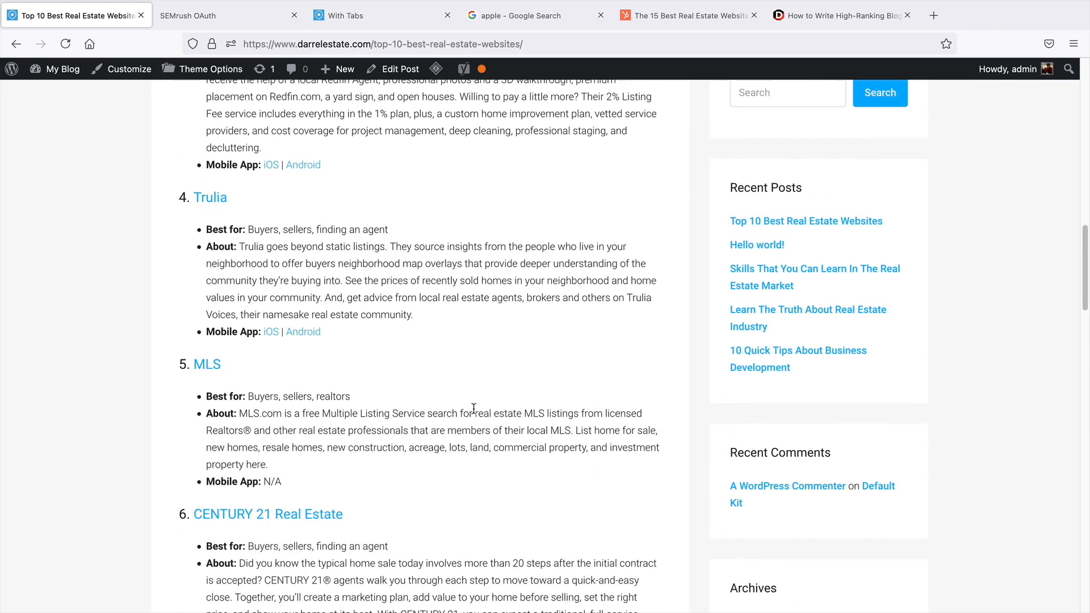
drag(1089, 178, 1083, 152)
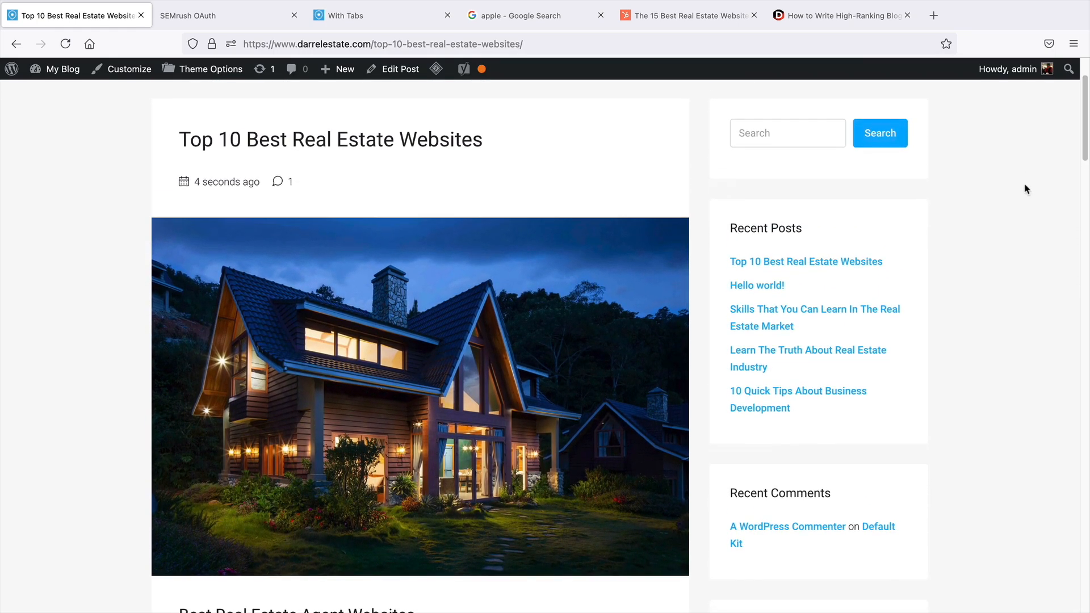
mouse_move(484, 72)
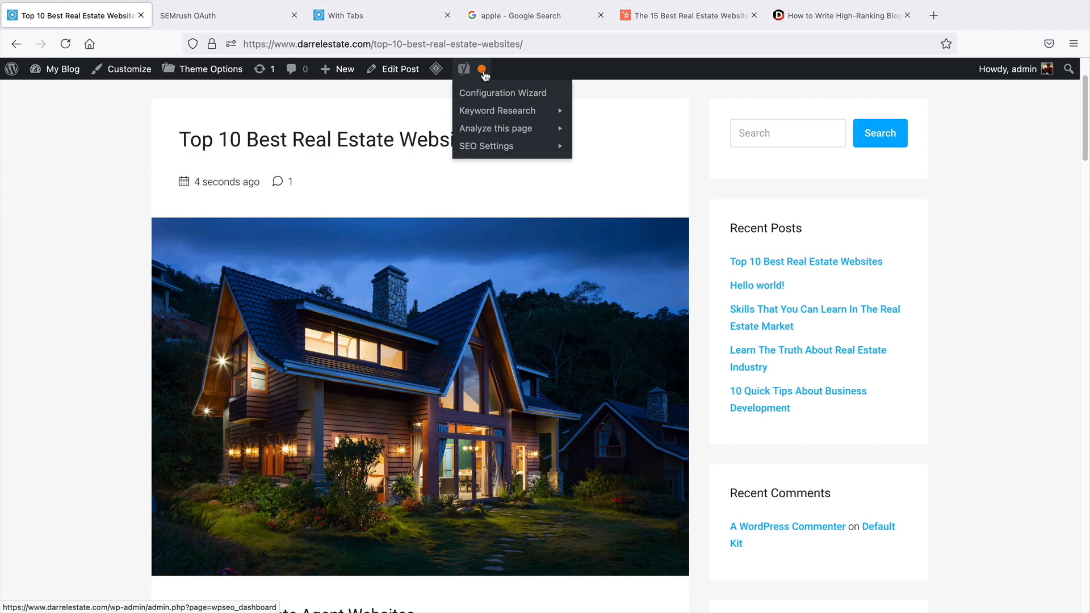
scroll(380, 174, up, 3)
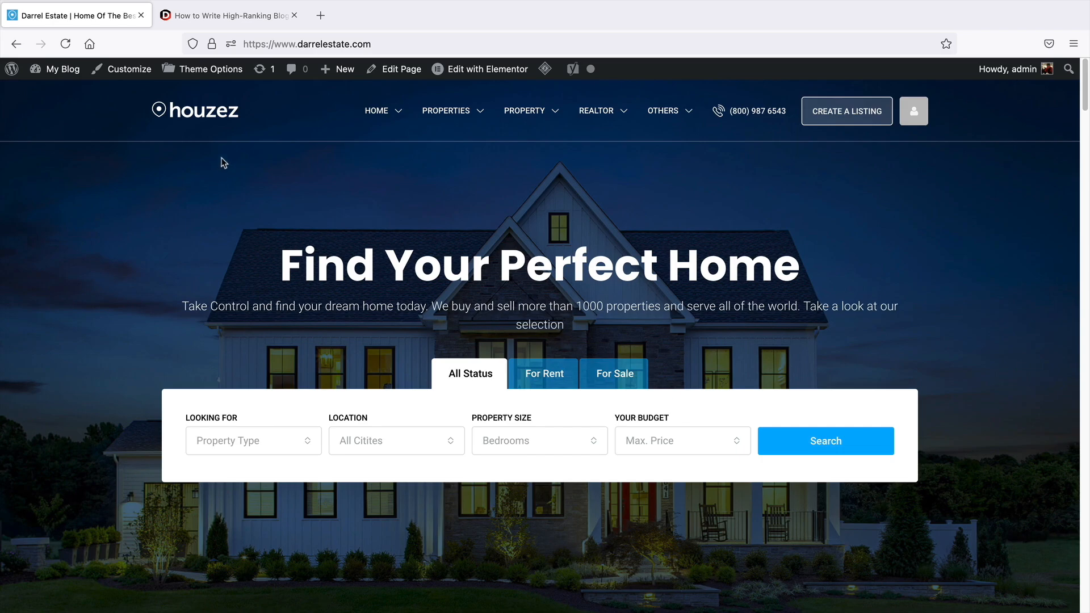
Return to the beginning of the "How to Write High-Ranking Blog Posts" article and highlight its title.
click(234, 17)
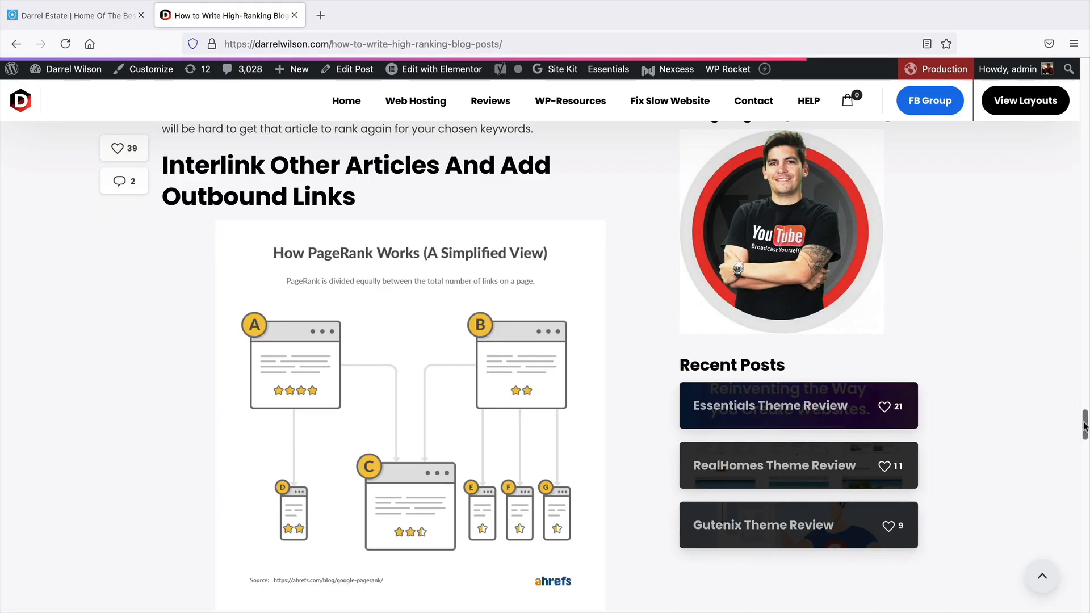
drag(1085, 423, 1085, 74)
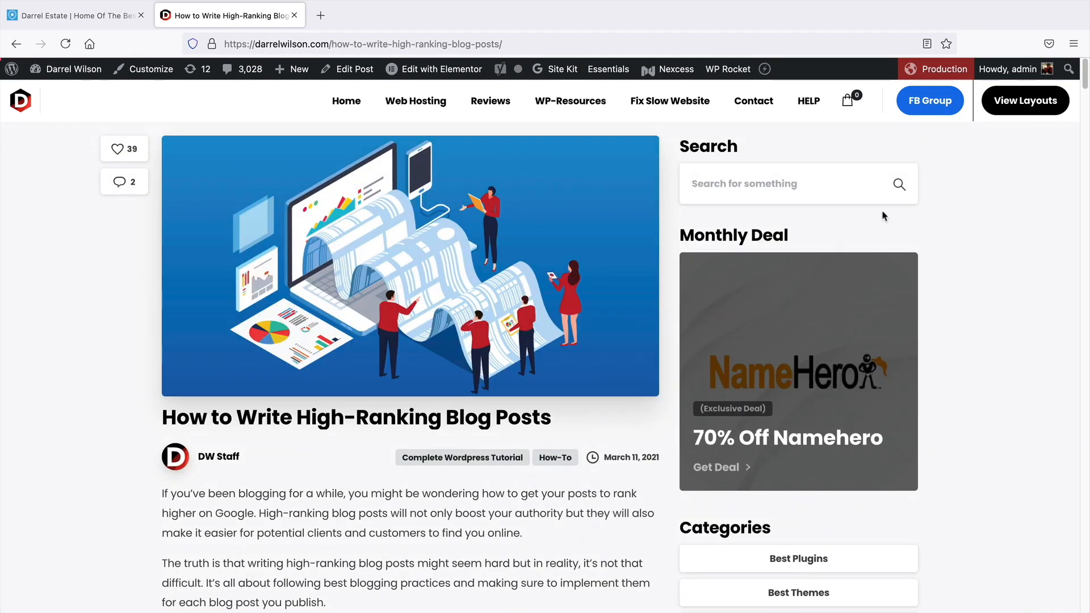
drag(257, 417, 549, 418)
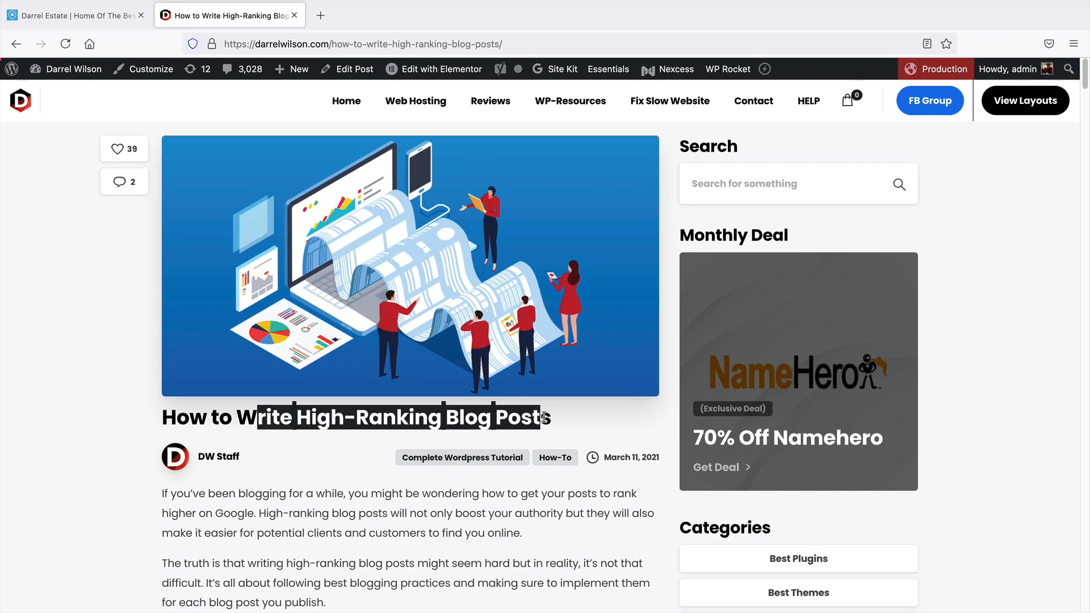
double_click(543, 418)
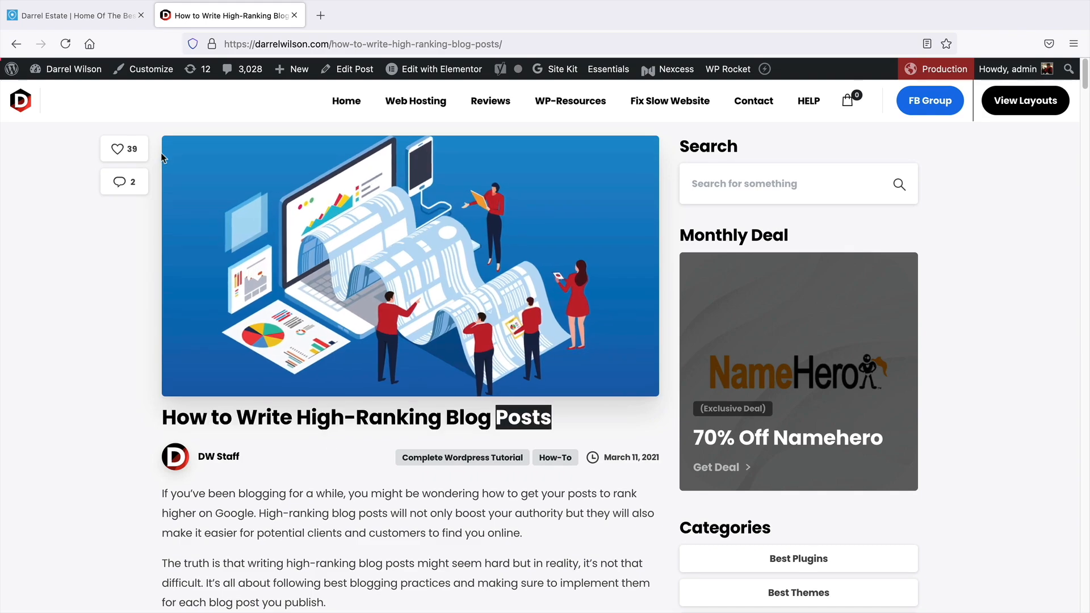